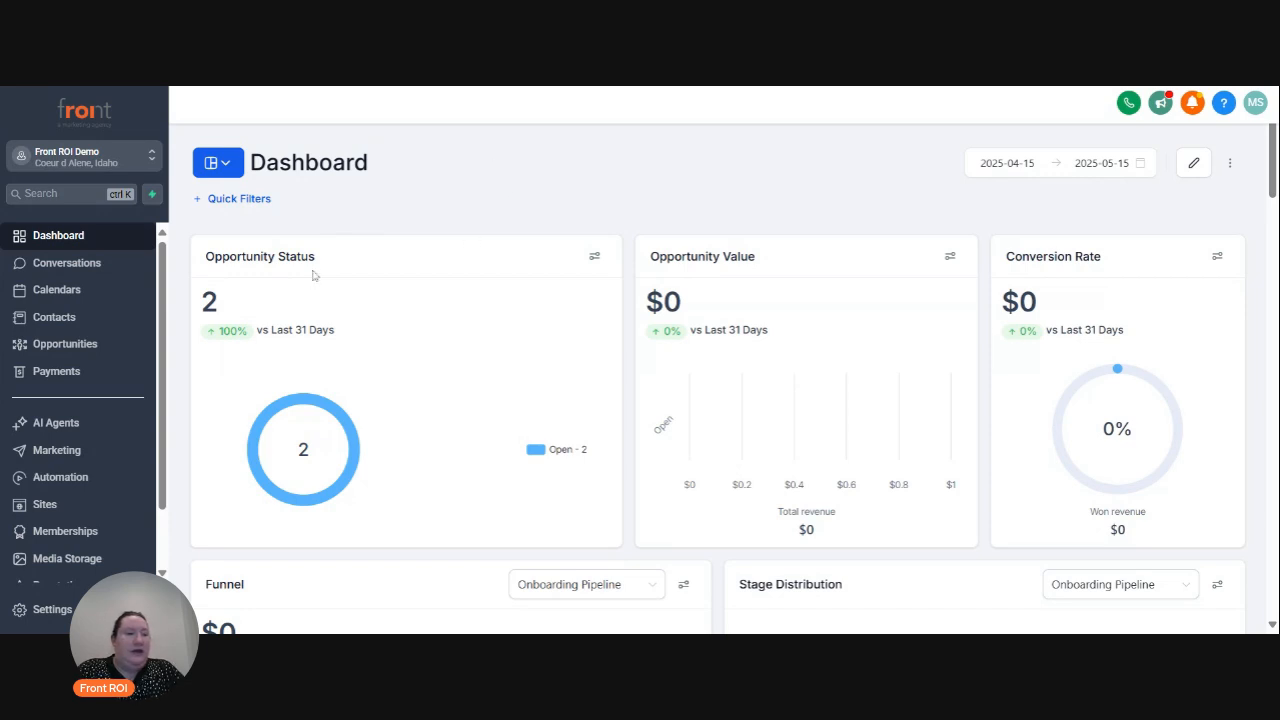
Open the form builder in the Sites section to list the account's existing forms.
left_click(80, 514)
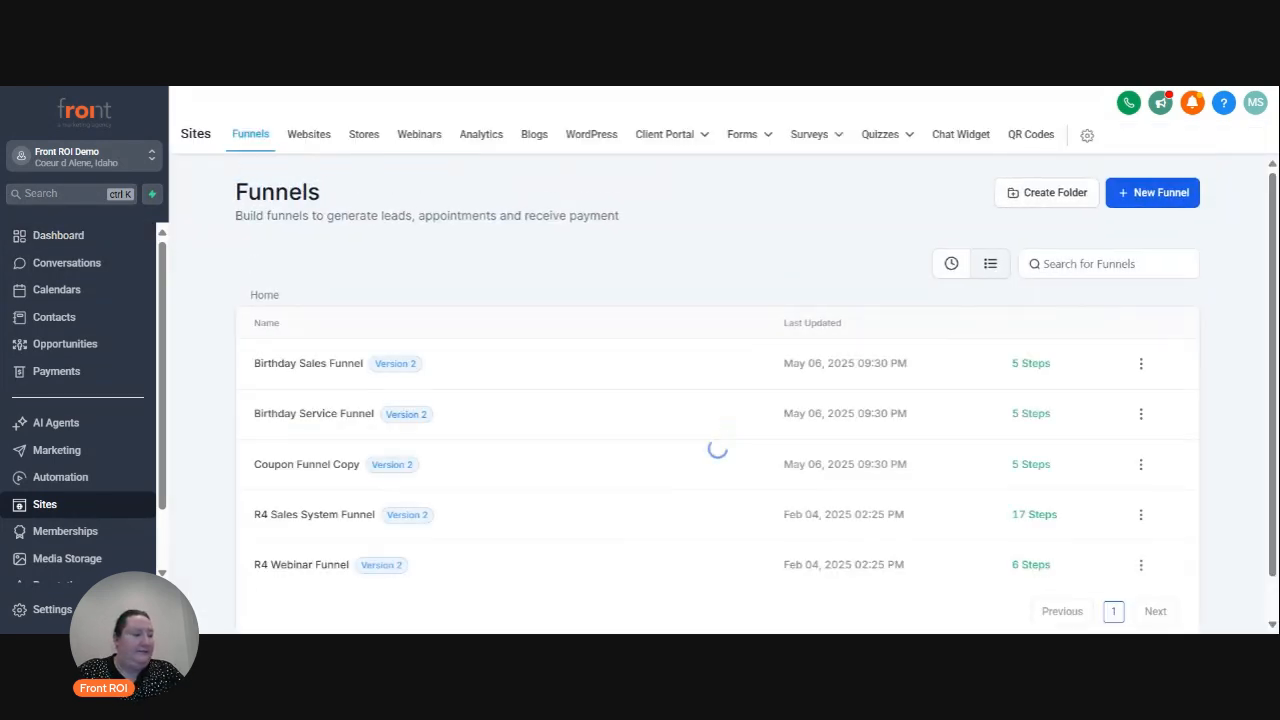
mouse_move(750, 149)
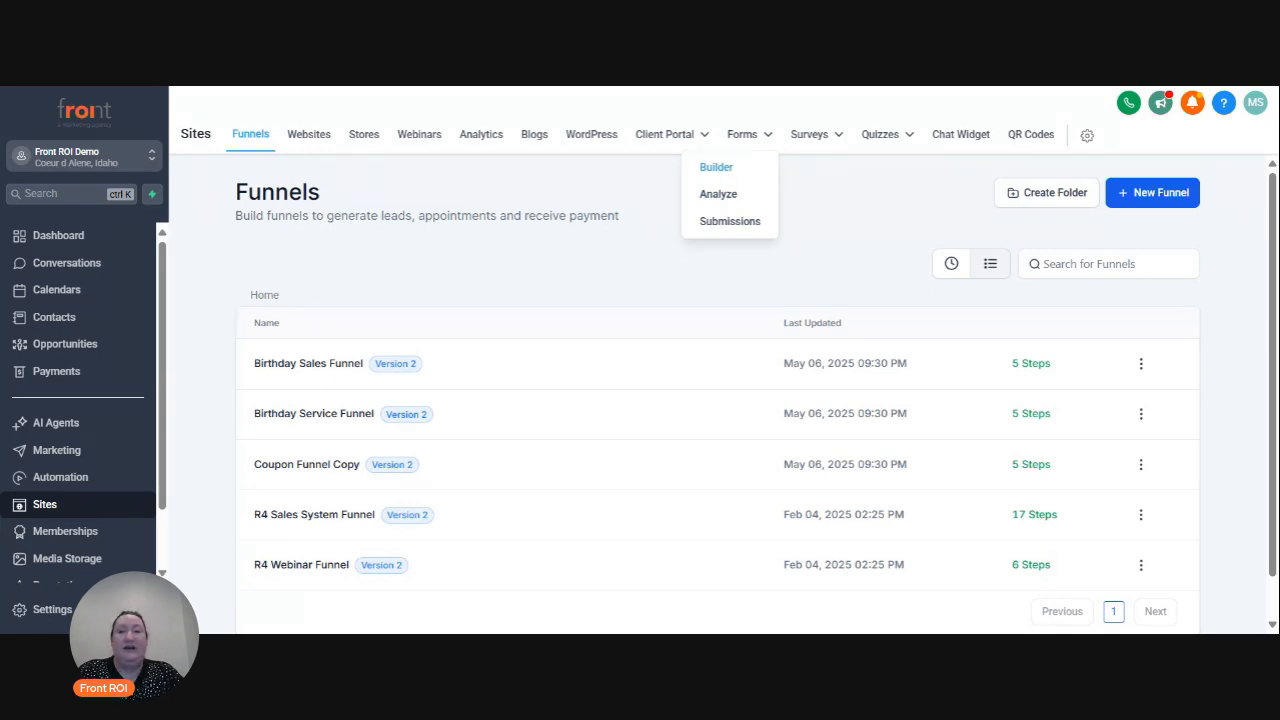
left_click(728, 170)
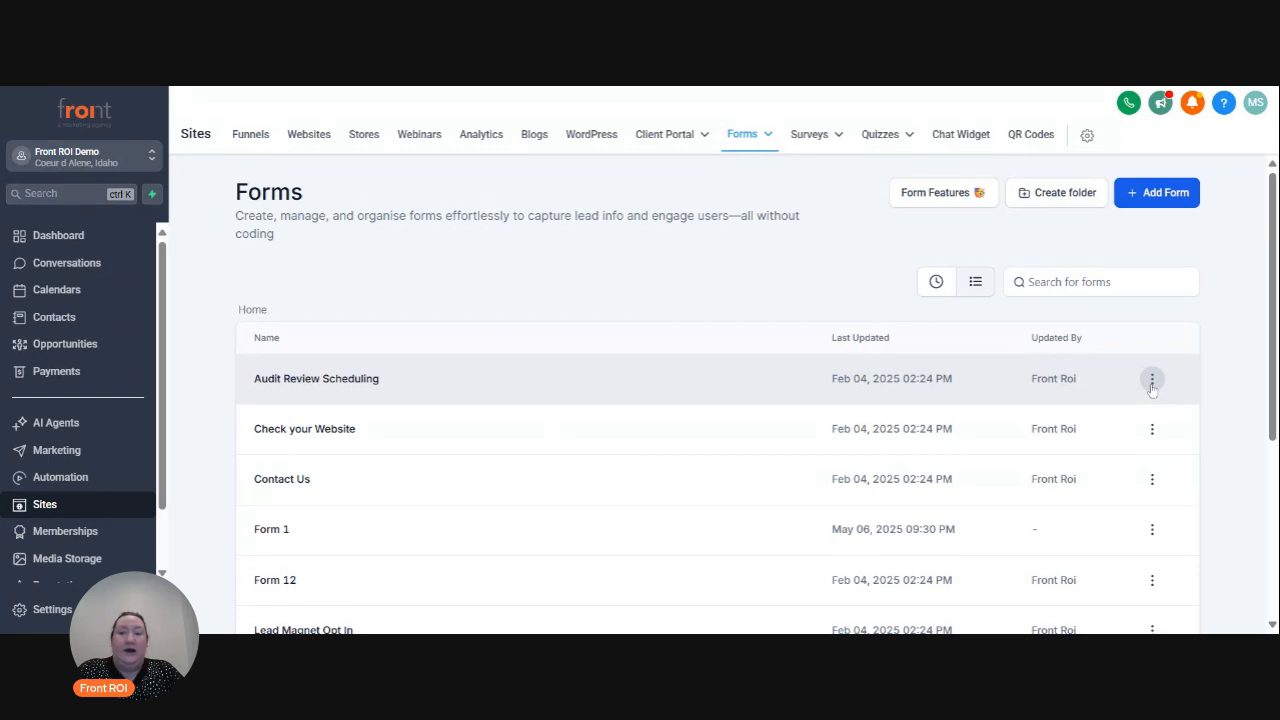
Examine the management actions available for the Audit Review Scheduling form, including Preview.
left_click(1152, 380)
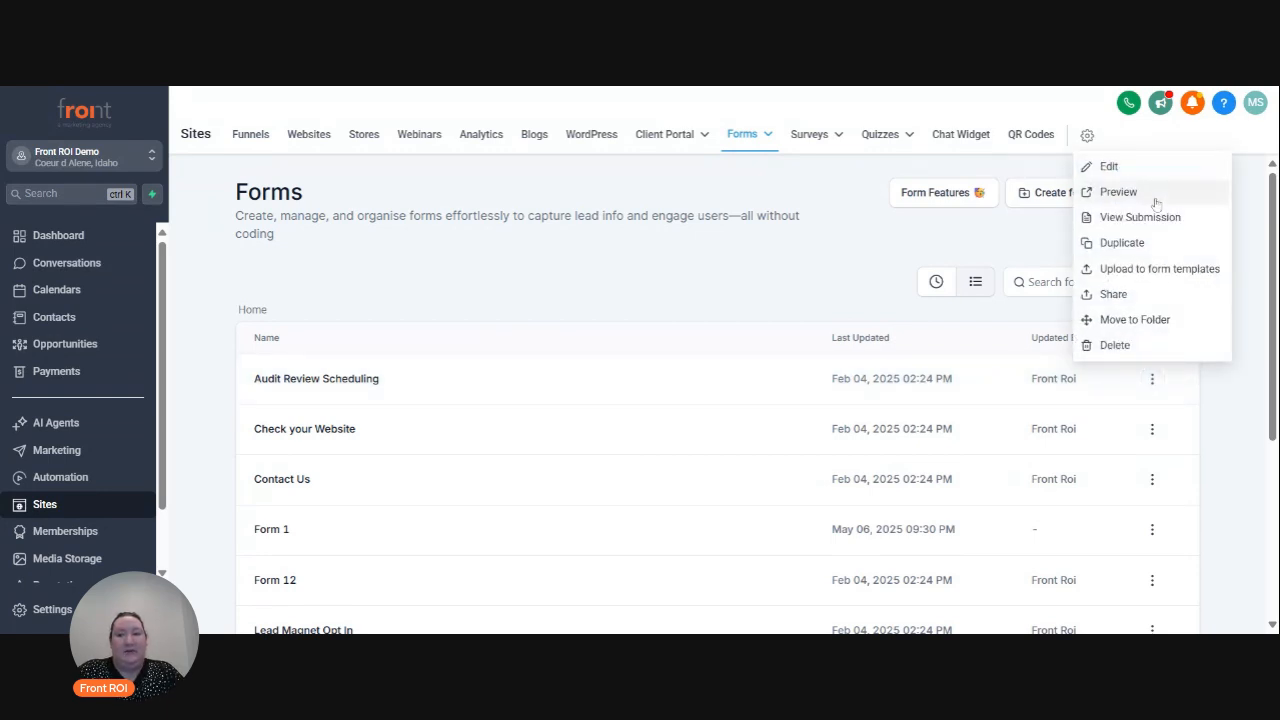
left_click(1155, 199)
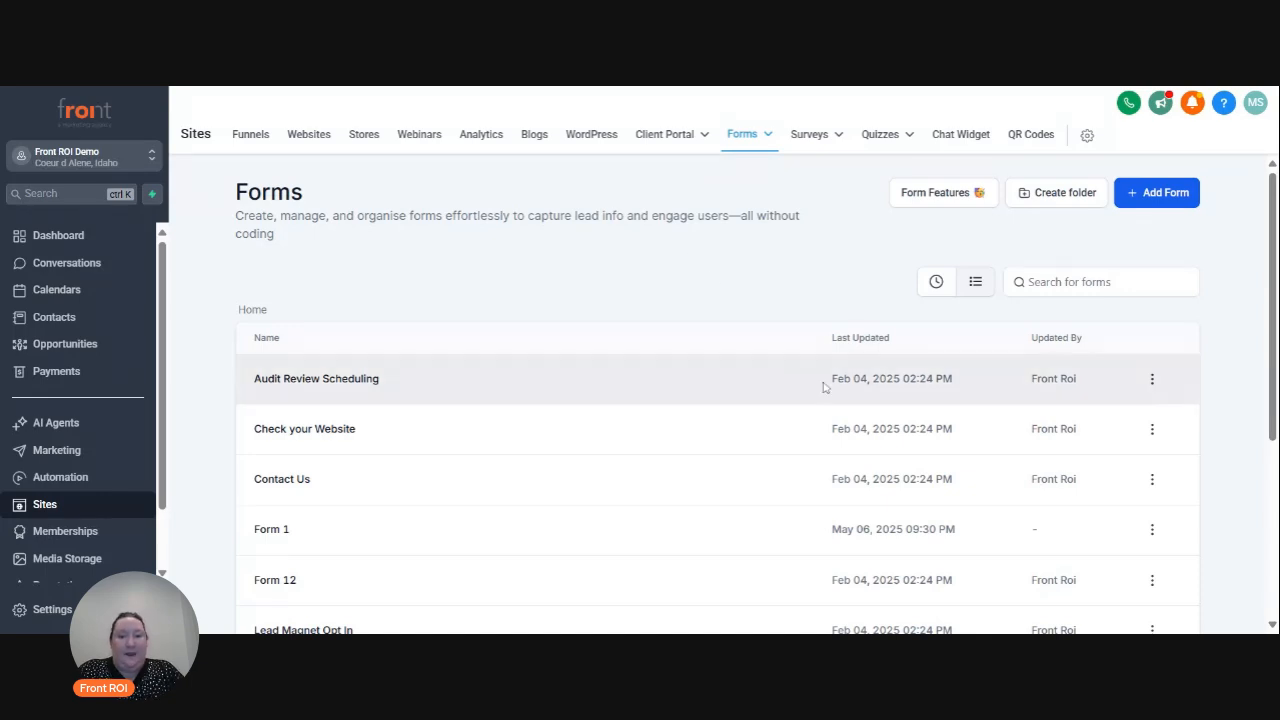
left_click(1153, 382)
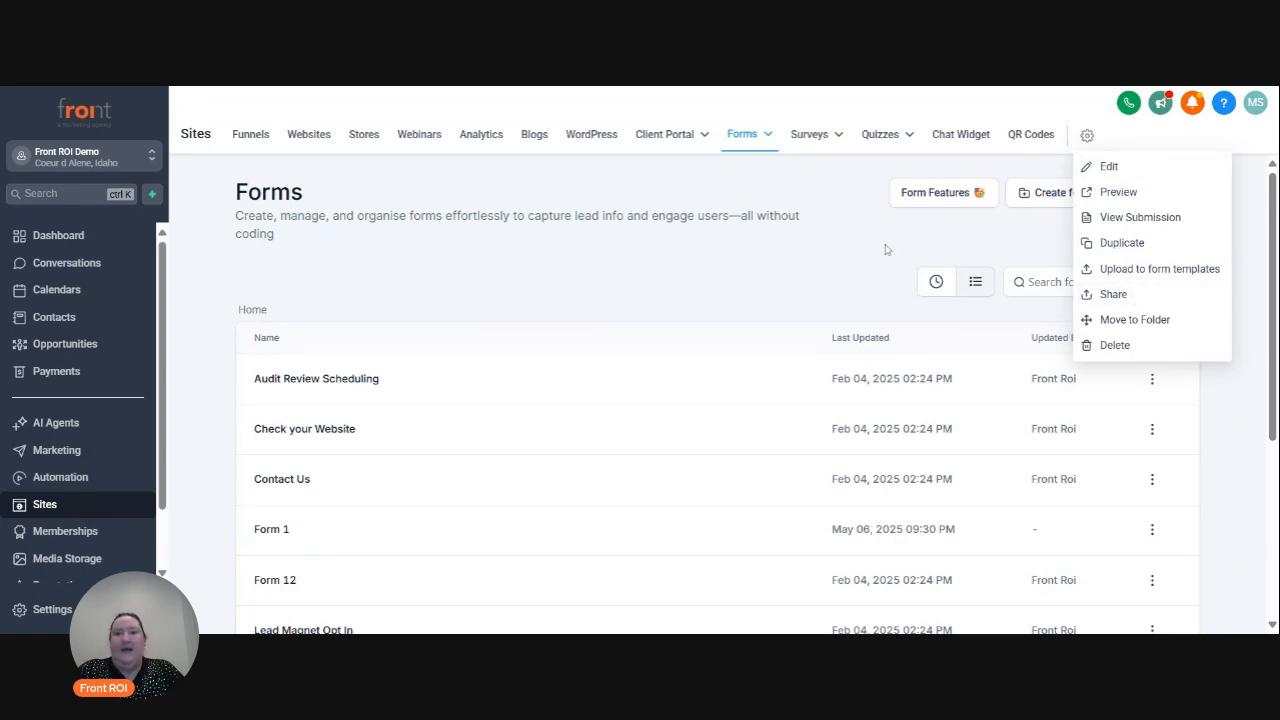
left_click(852, 273)
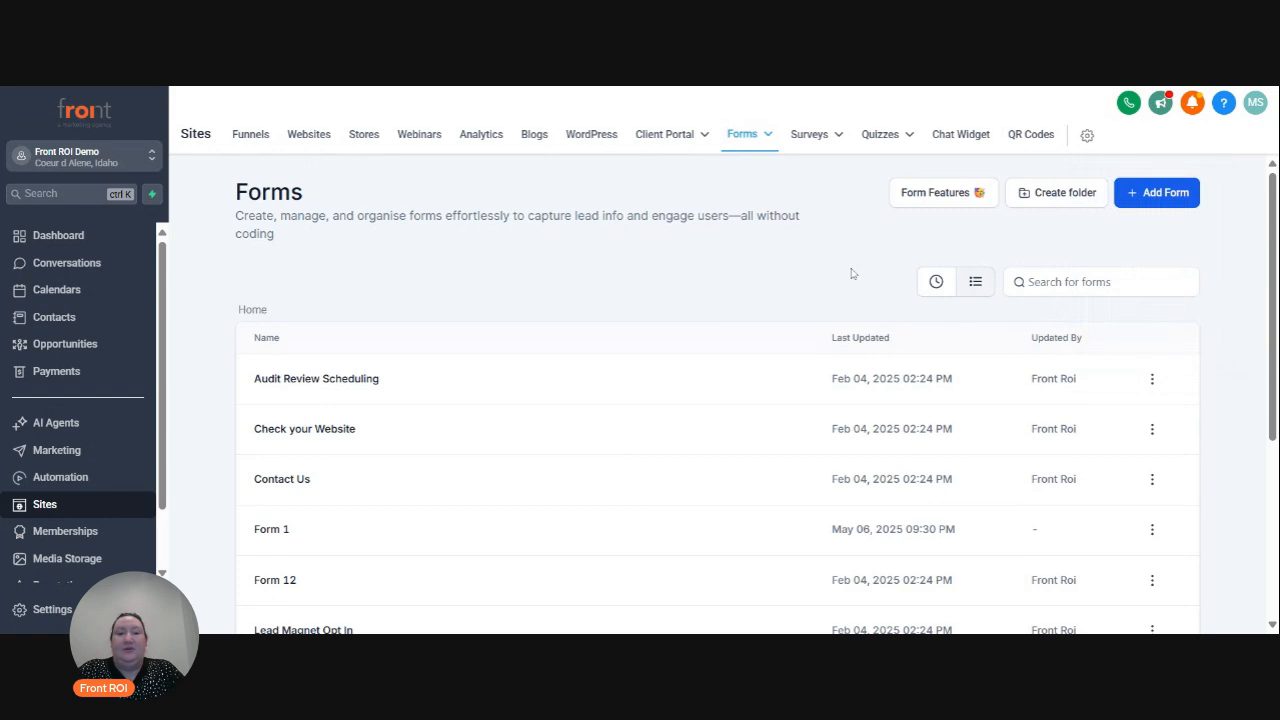
Create a new form with the Start from Scratch option and look over its default elements.
left_click(1163, 201)
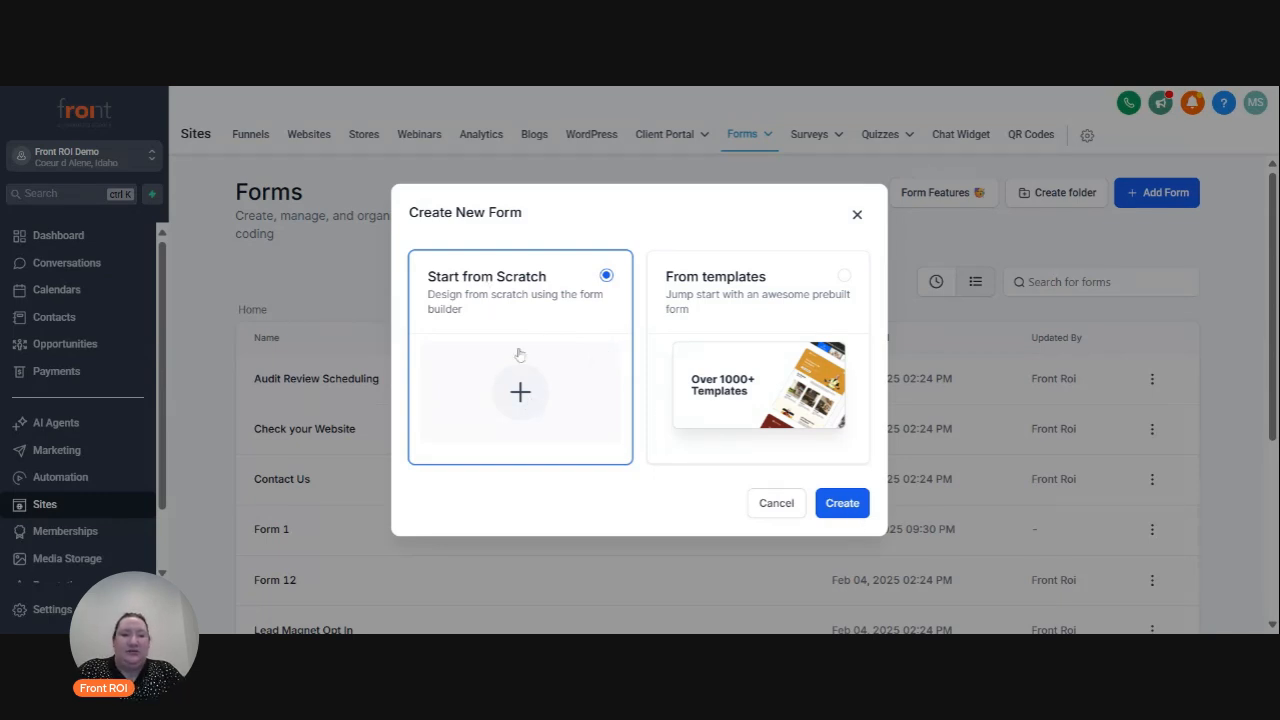
left_click(834, 505)
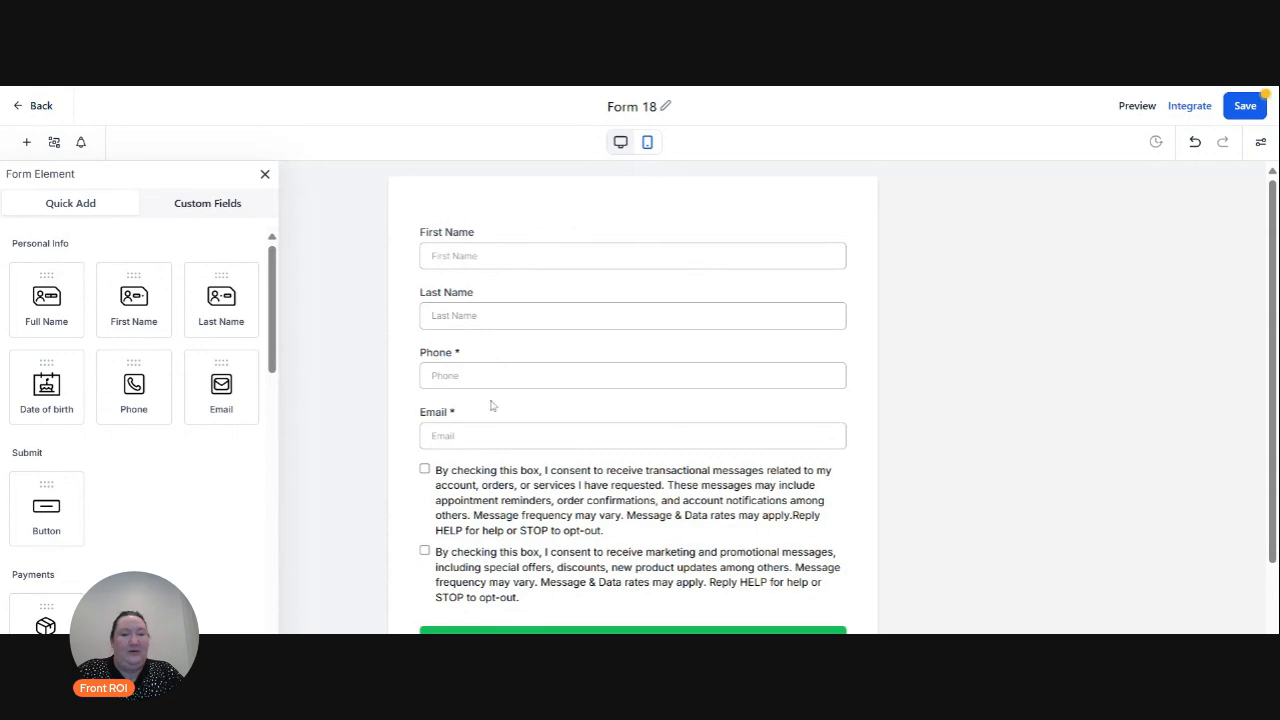
scroll(491, 411, "down", 2)
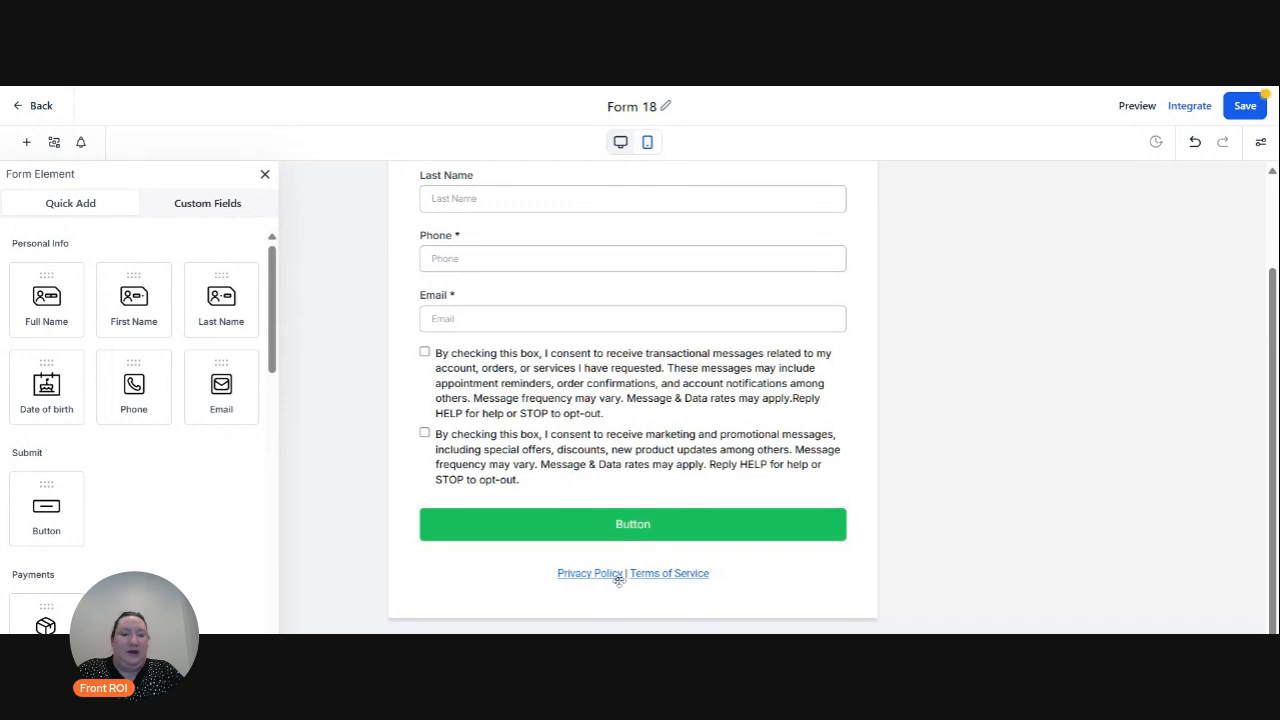
scroll(712, 497, "up", 3)
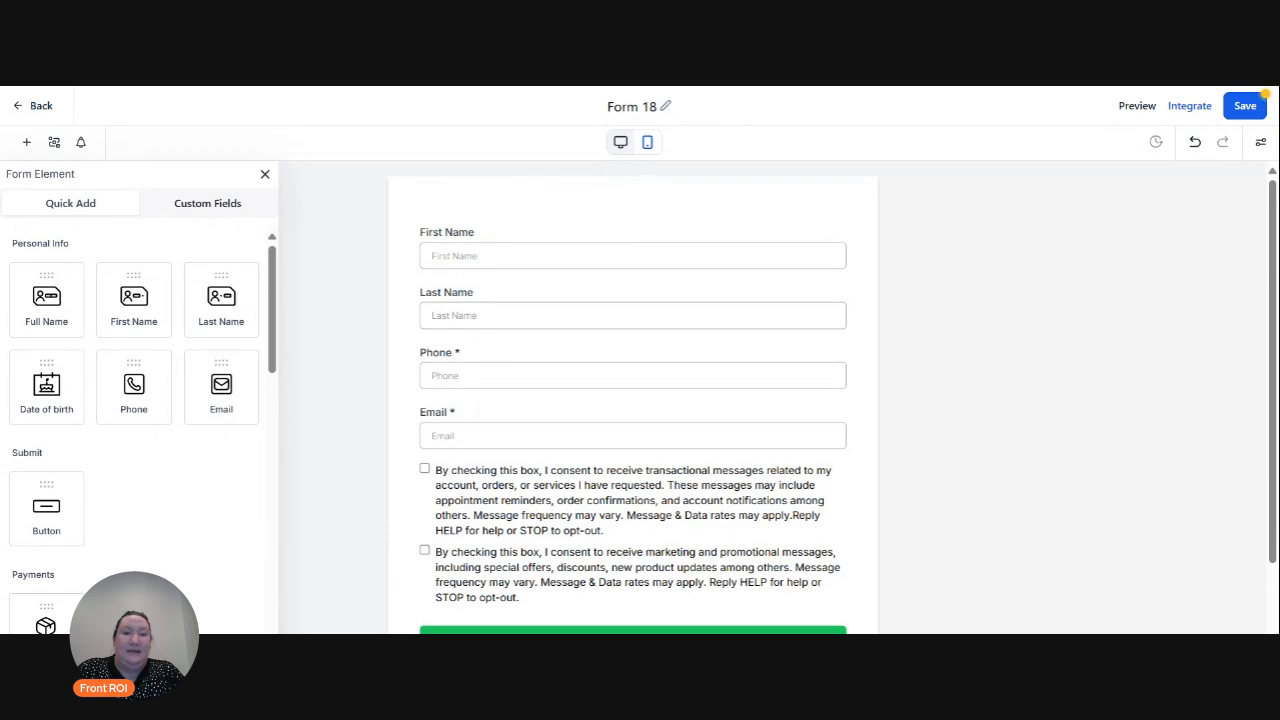
Rename the new form as Contact Form TEST.
left_click(633, 106)
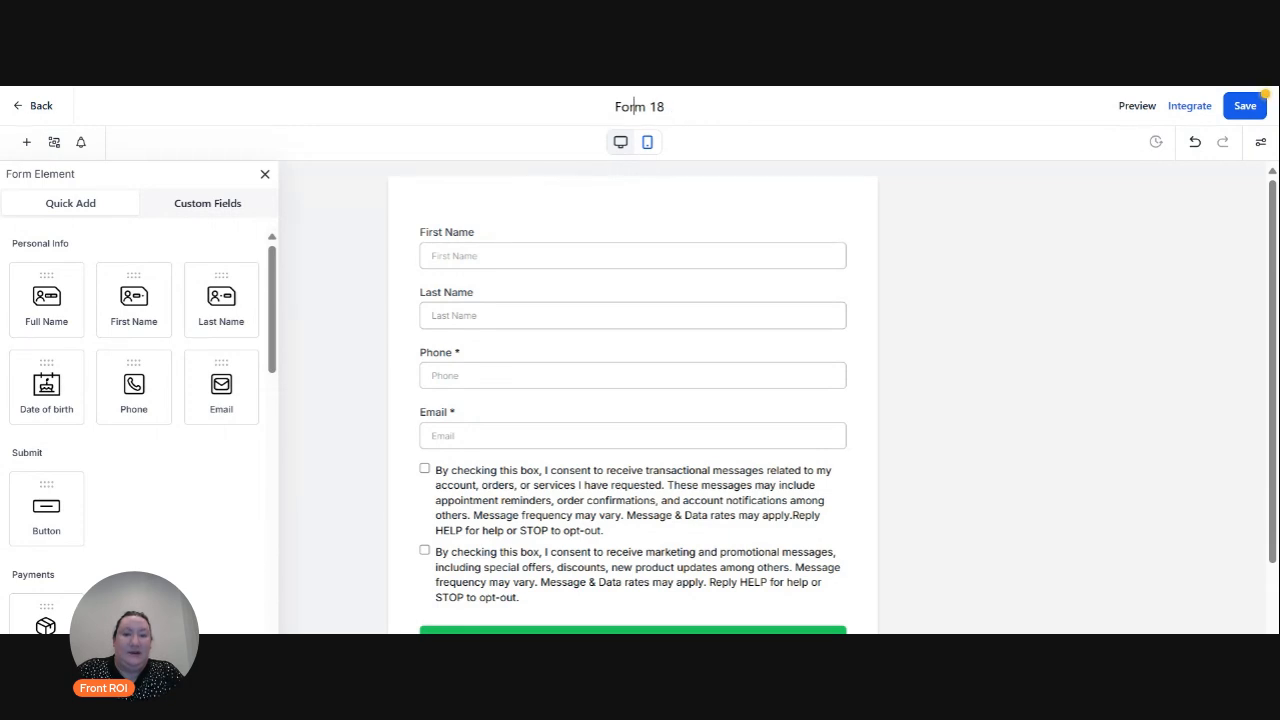
triple_click(633, 106)
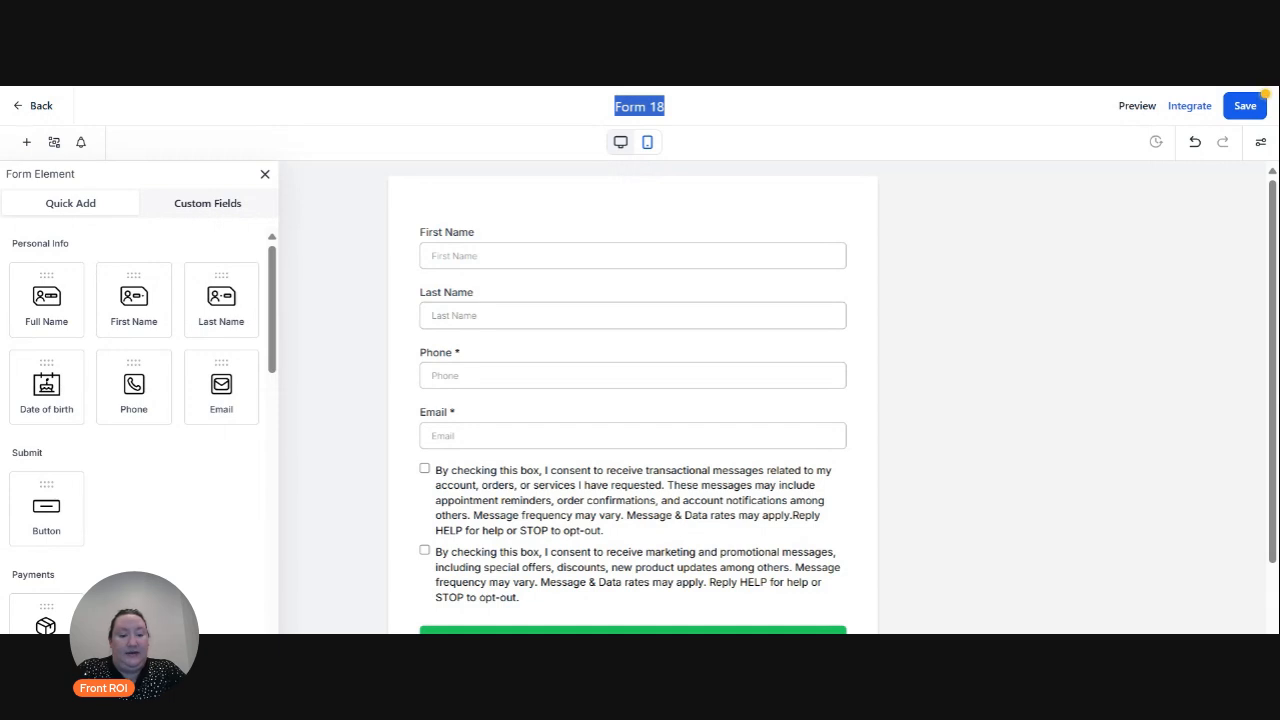
type("CONTA")
key("BackSpace")
key("BackSpace")
key("BackSpace")
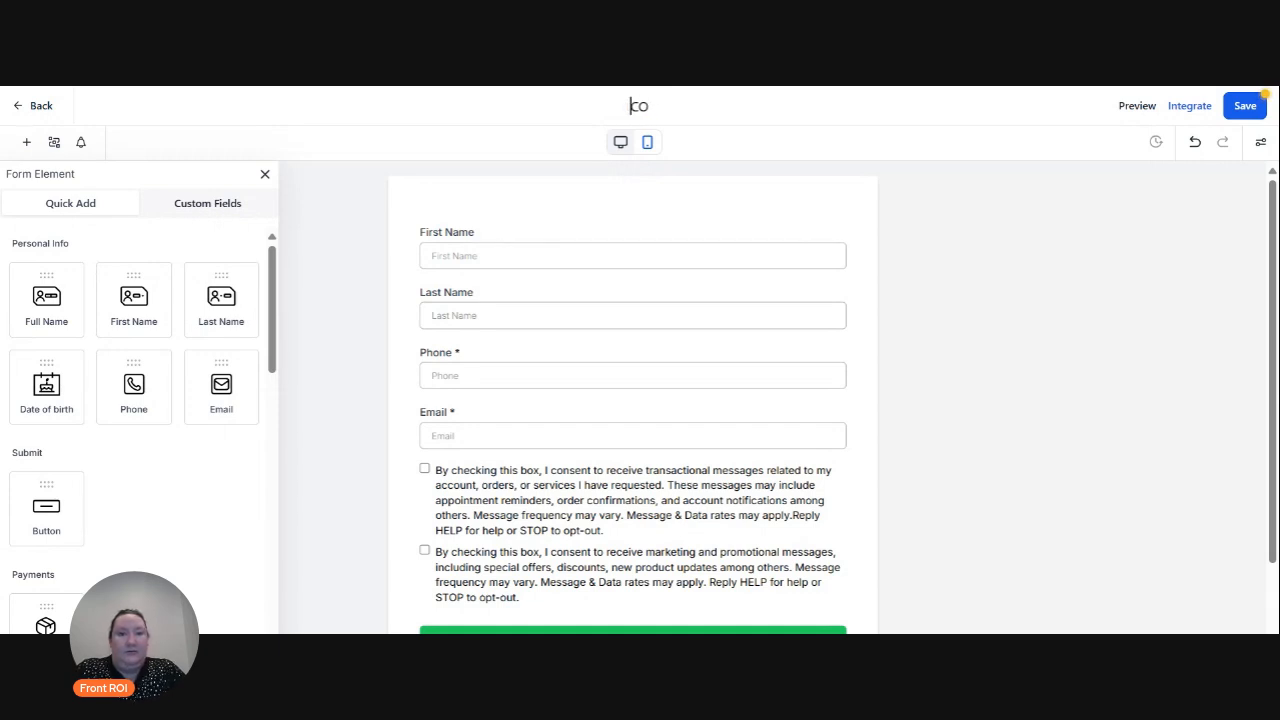
key("Delete")
key("Delete")
type("contact Form TEST")
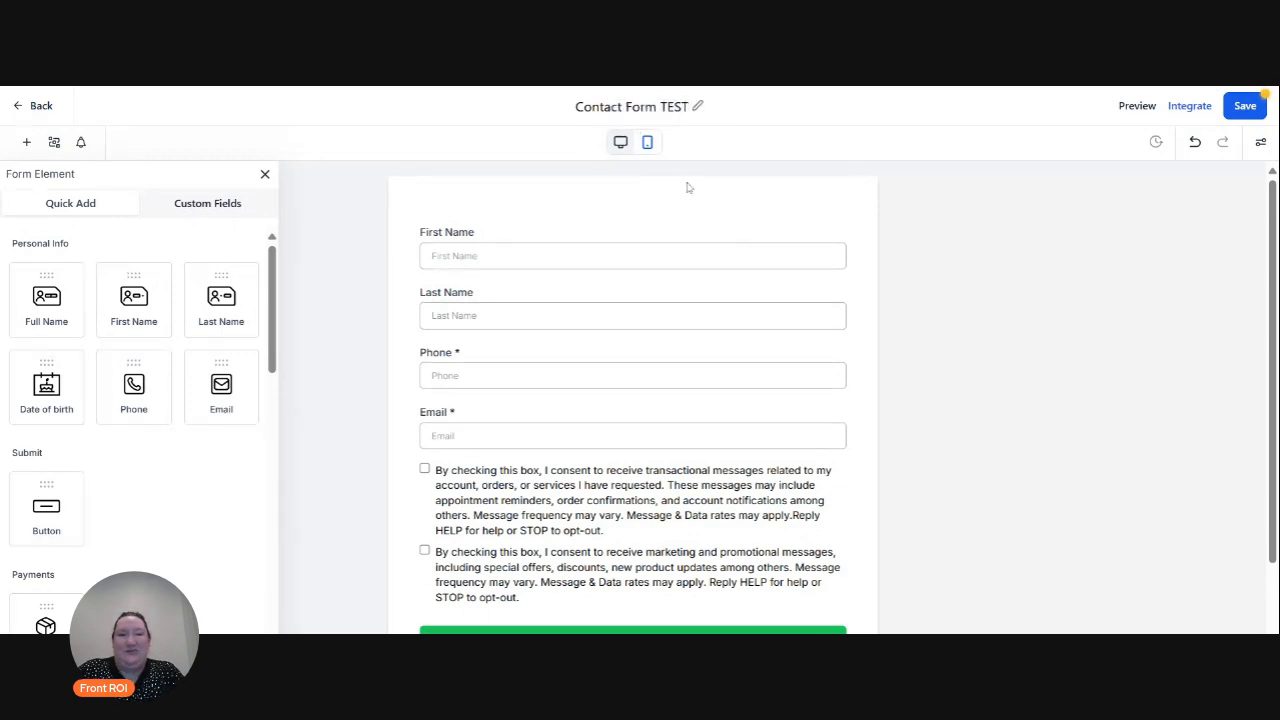
scroll(626, 200, "down", 2)
scroll(743, 203, "up", 2)
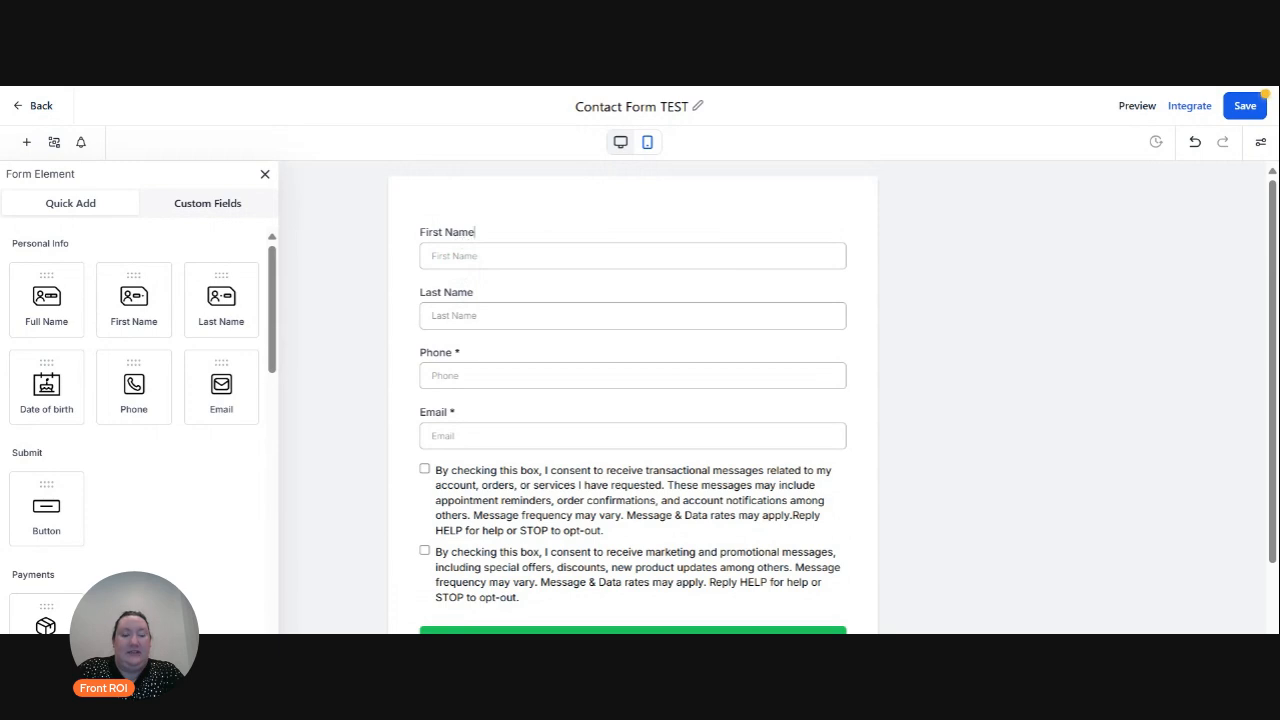
Set the placeholder of the First Name field to "What is your name?".
left_click(478, 256)
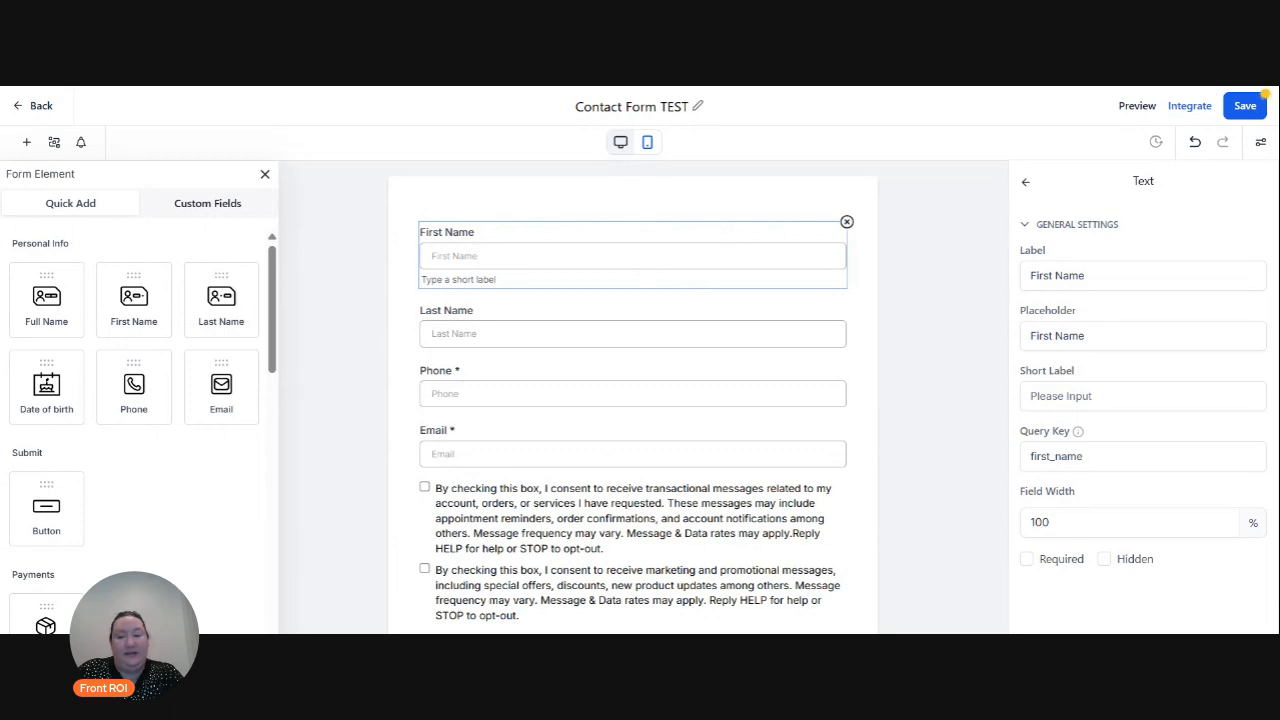
left_click(1140, 275)
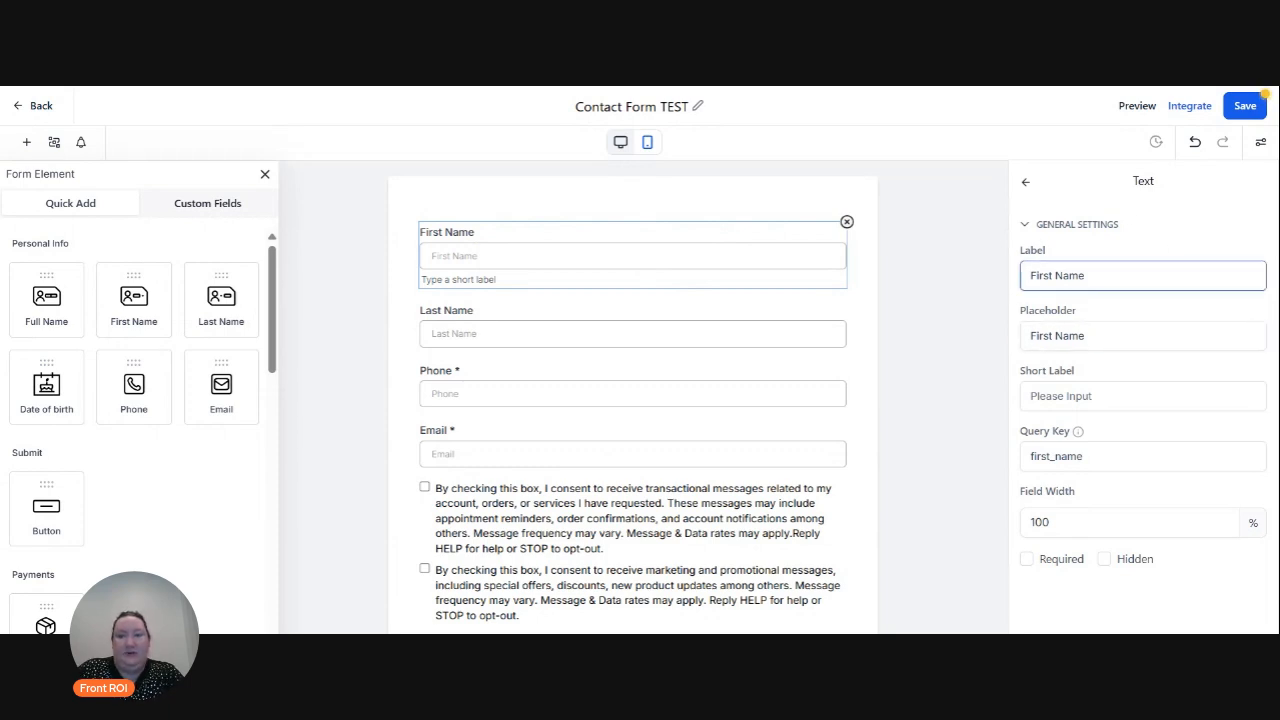
left_click(1142, 336)
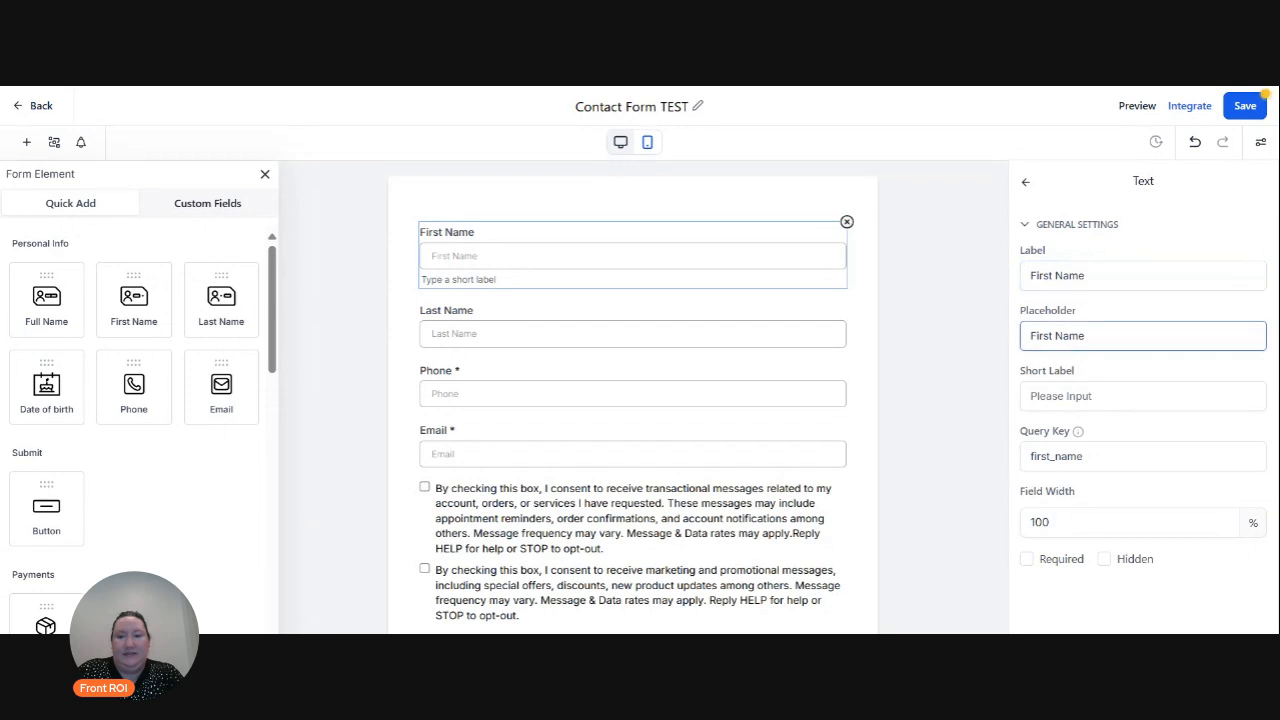
left_click(911, 328)
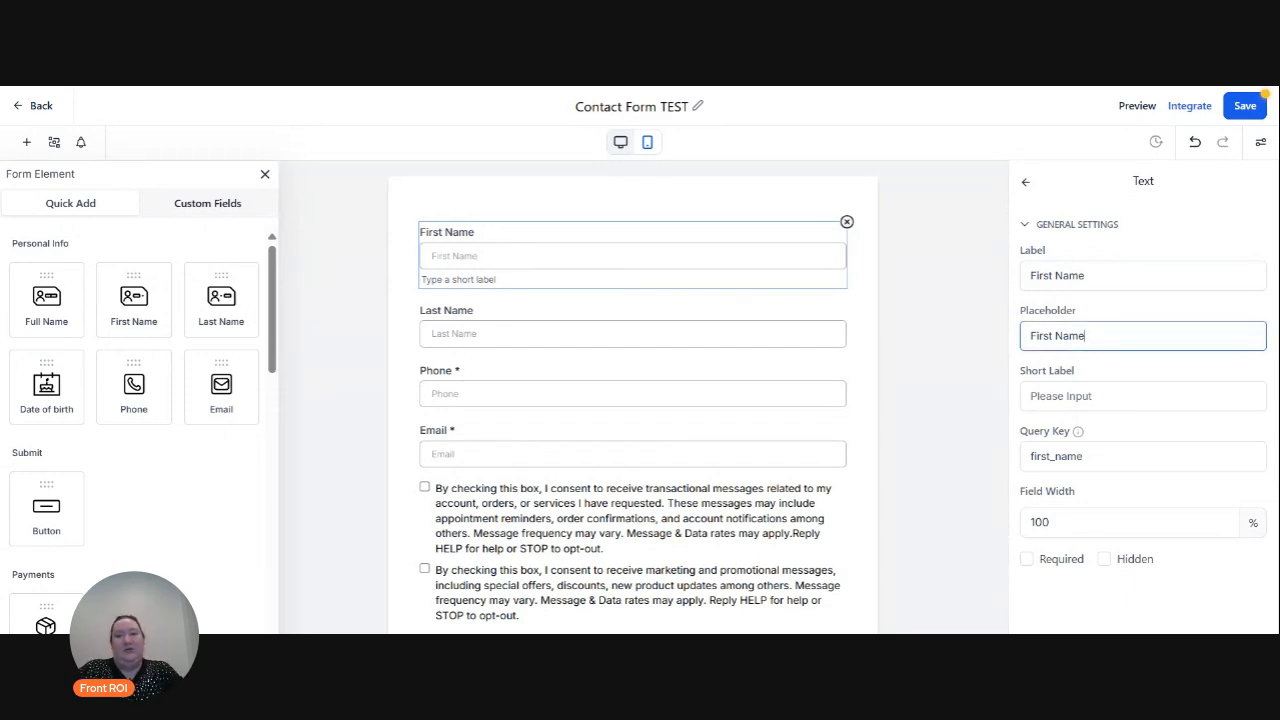
left_click_drag(1085, 336, 1030, 336)
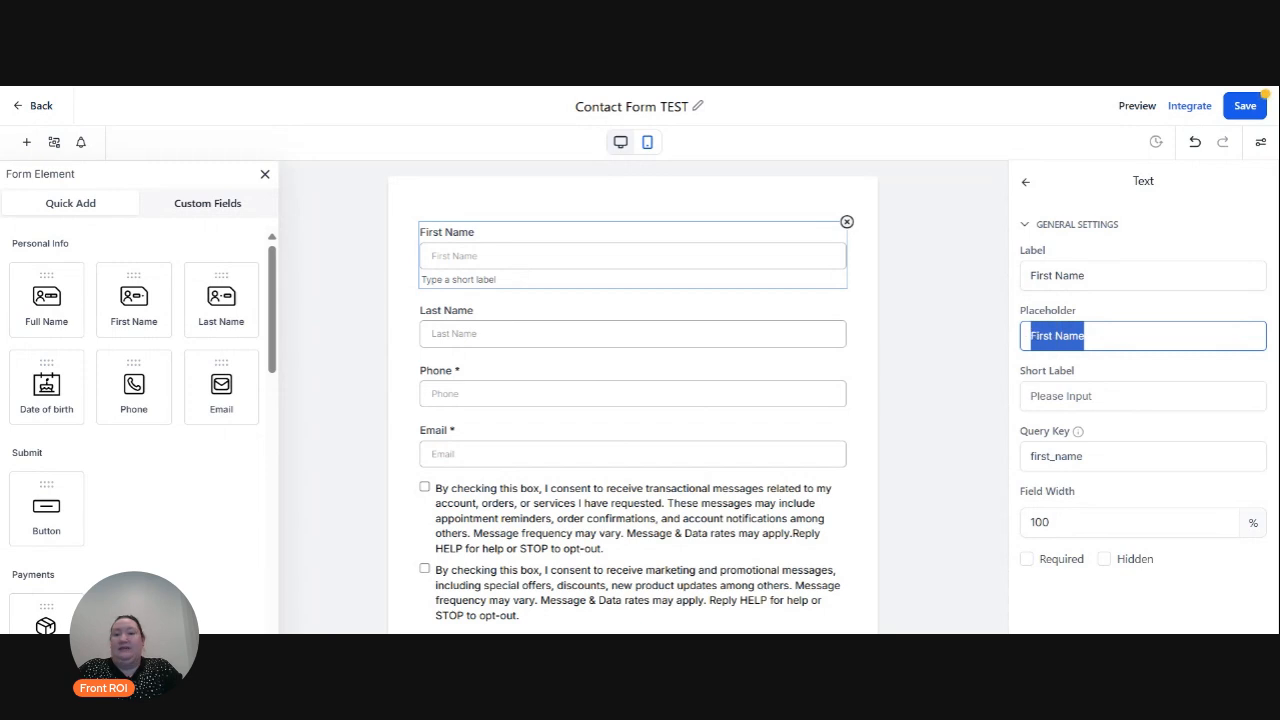
type("What ")
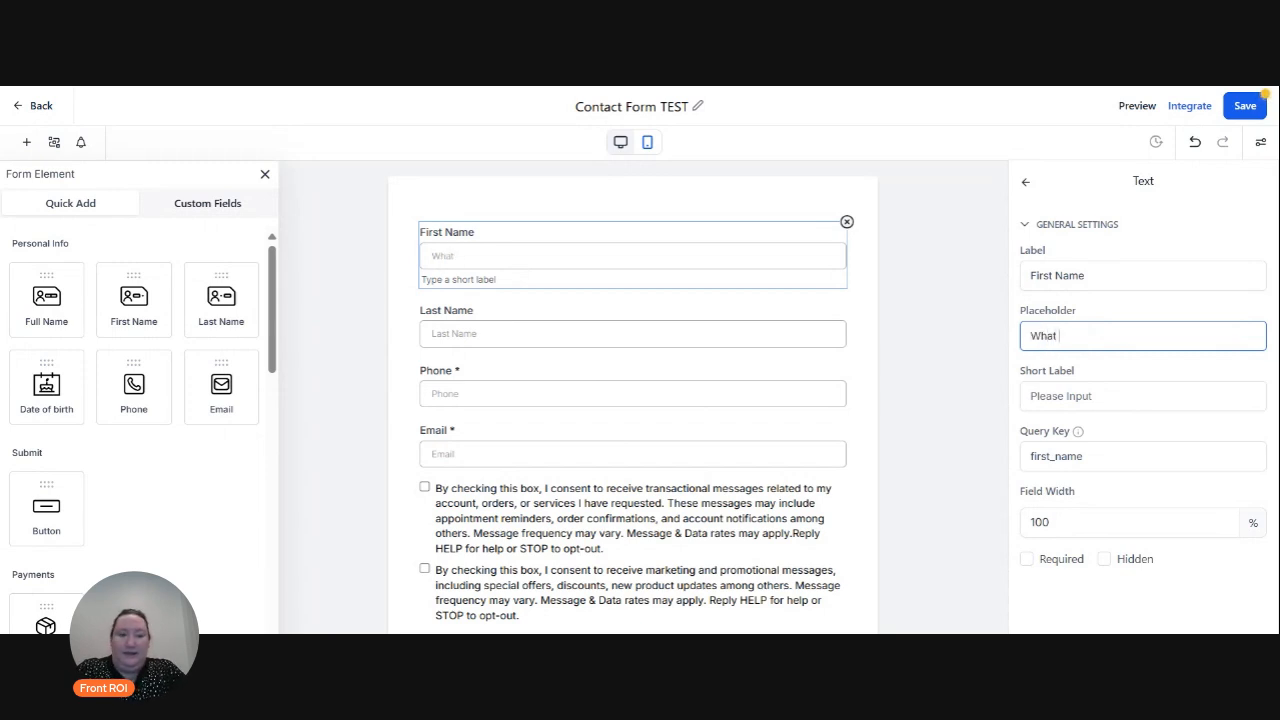
type("is your name?")
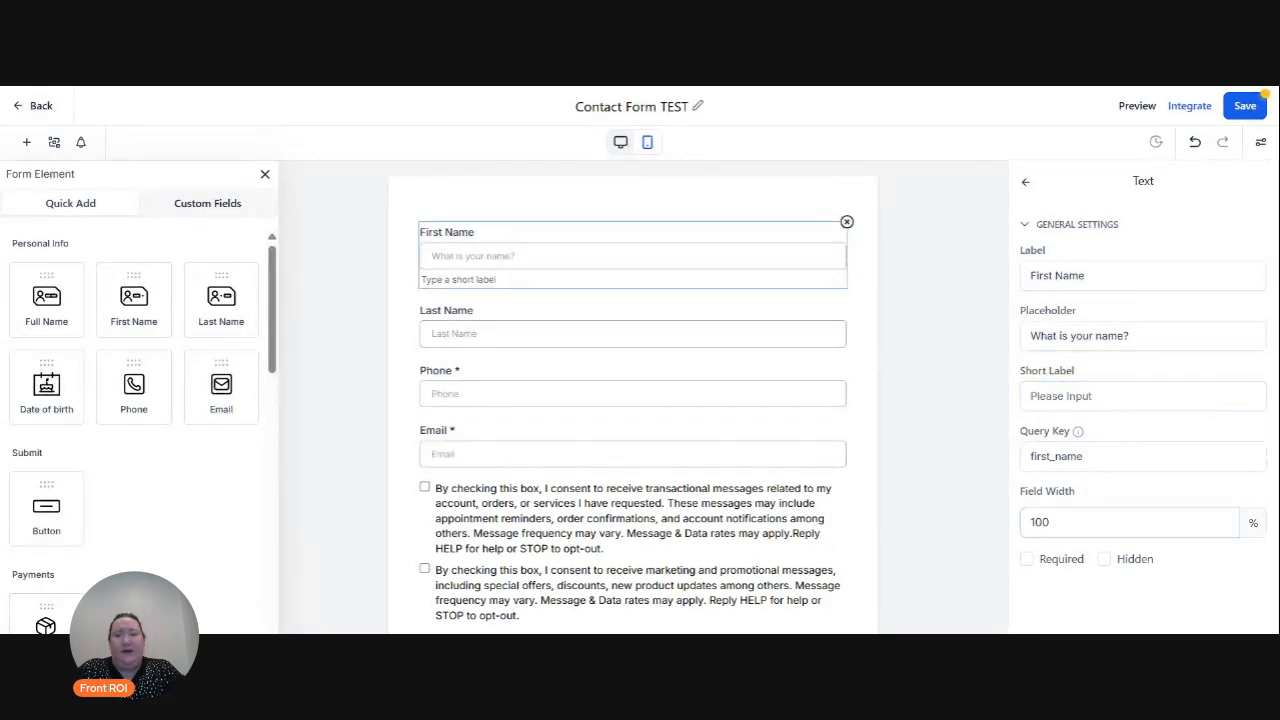
Set the field width of both the First Name and Last Name fields to 50%.
left_click_drag(1050, 522, 1021, 528)
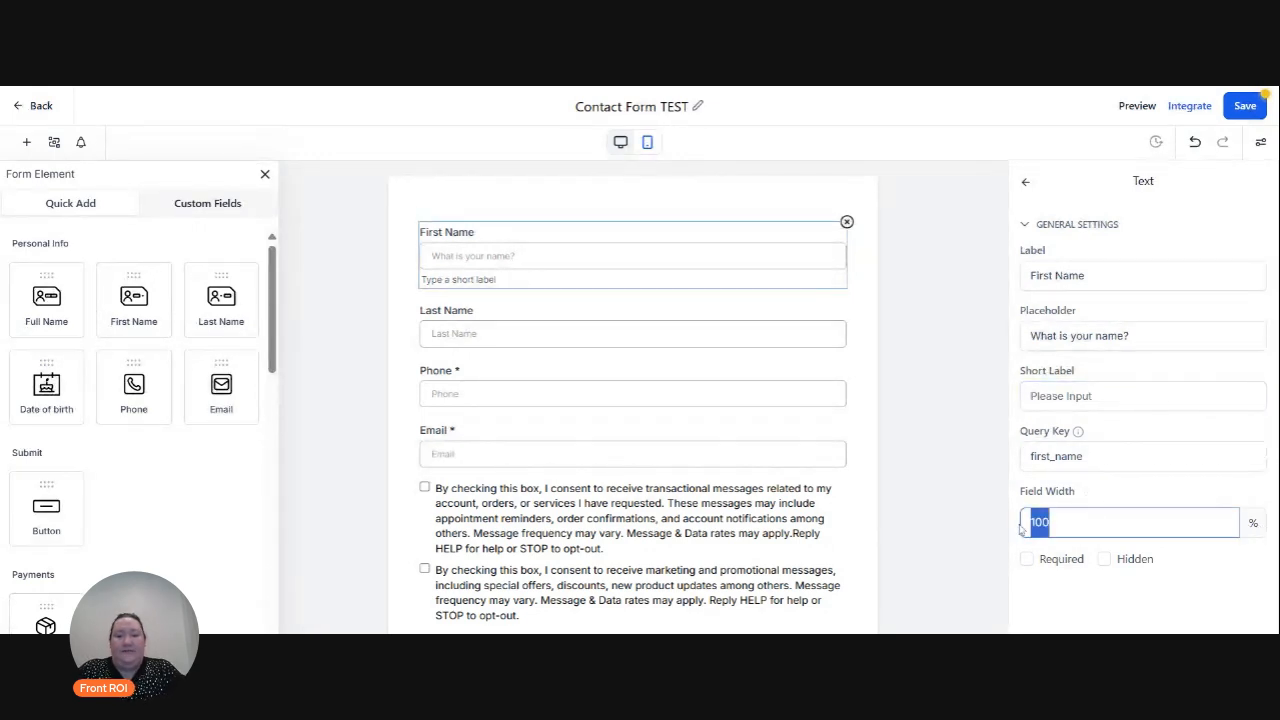
type("50")
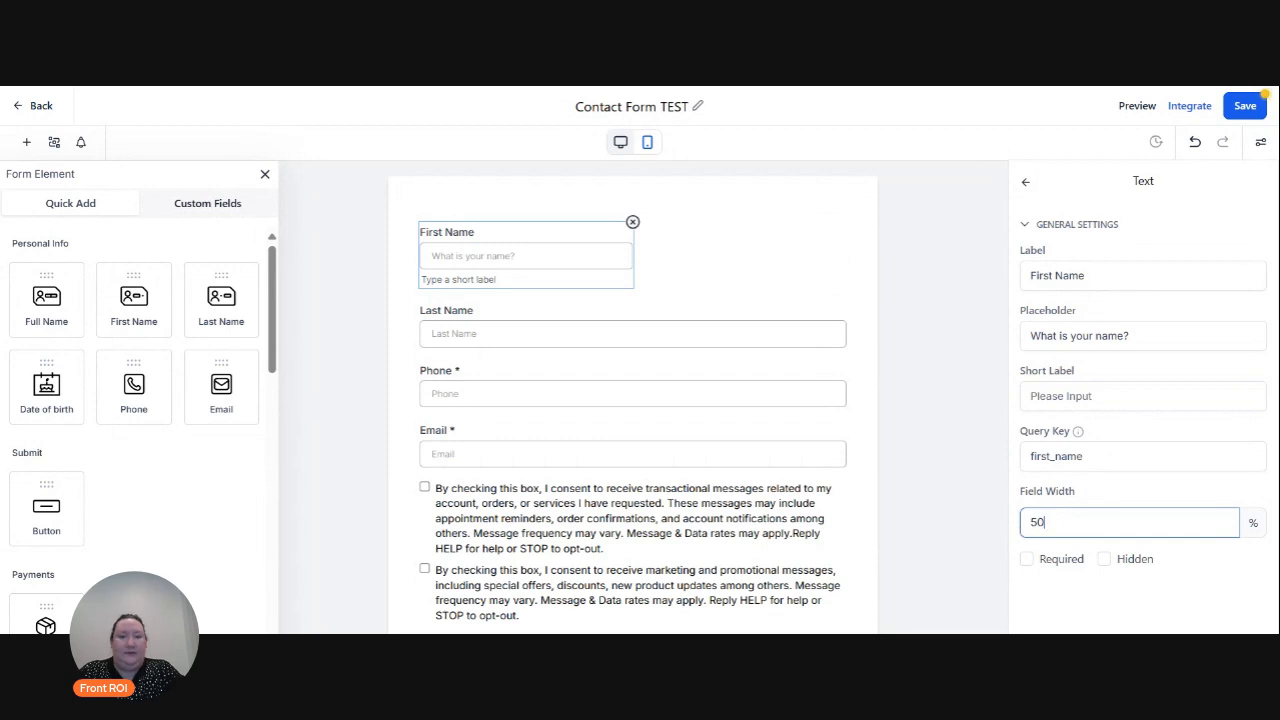
left_click(600, 333)
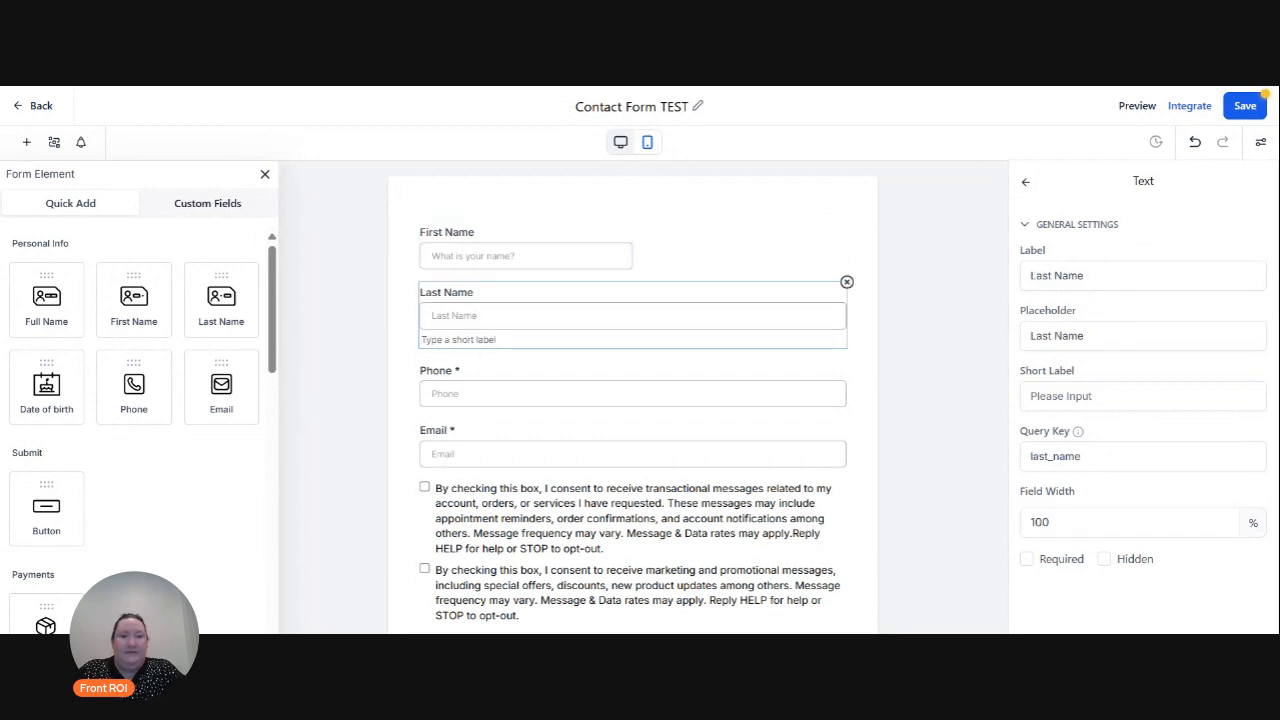
left_click_drag(1048, 522, 983, 538)
type("50")
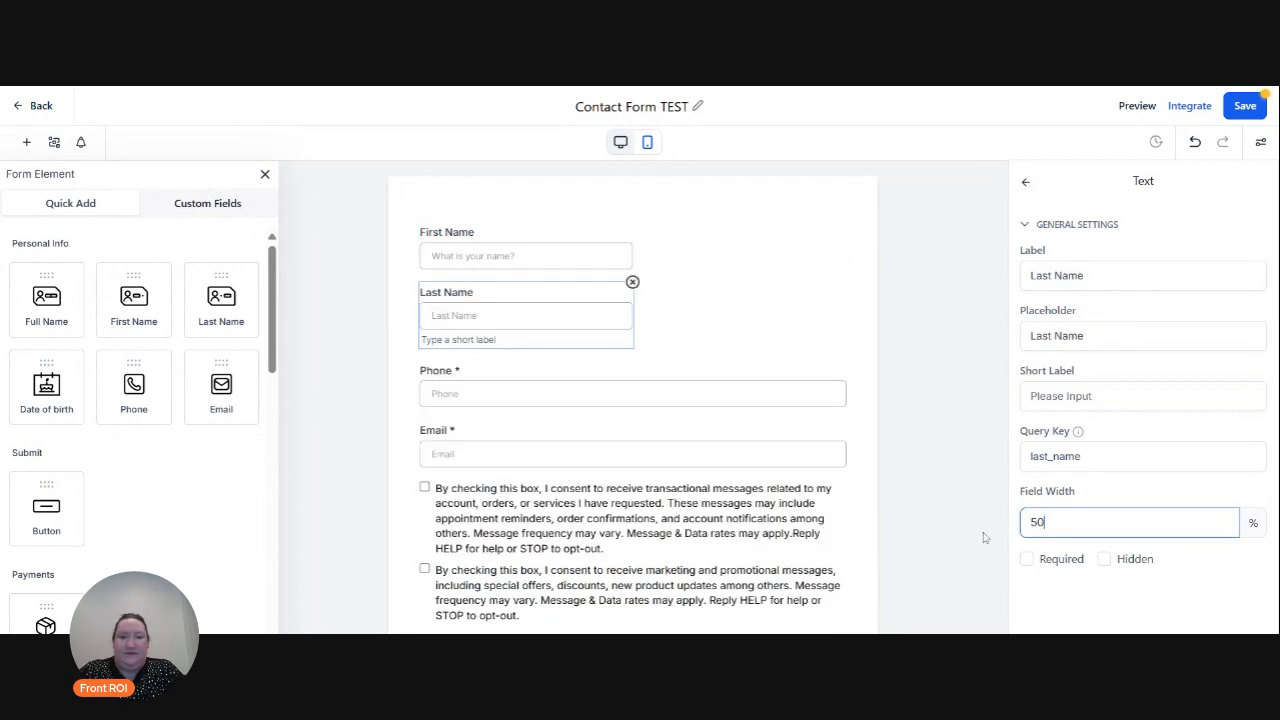
Restore the Last Name and First Name fields to a field width of 100%.
left_click(496, 290)
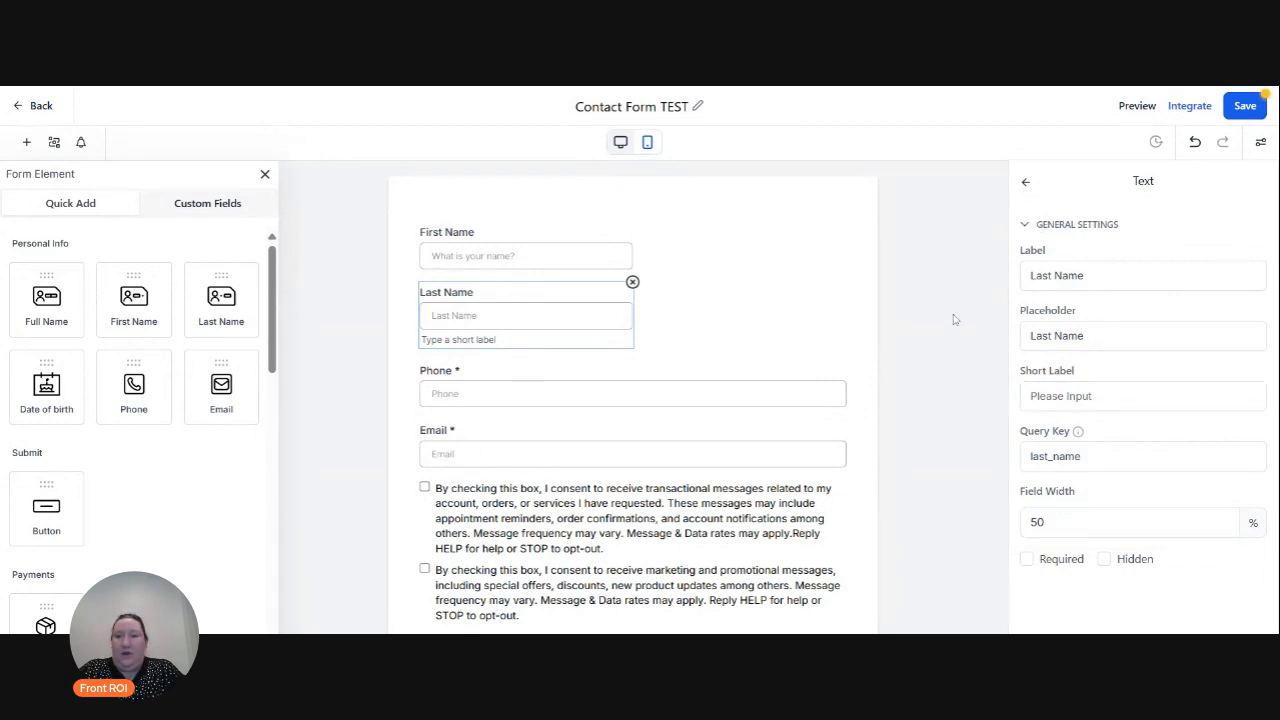
left_click_drag(1060, 524, 979, 538)
type("100")
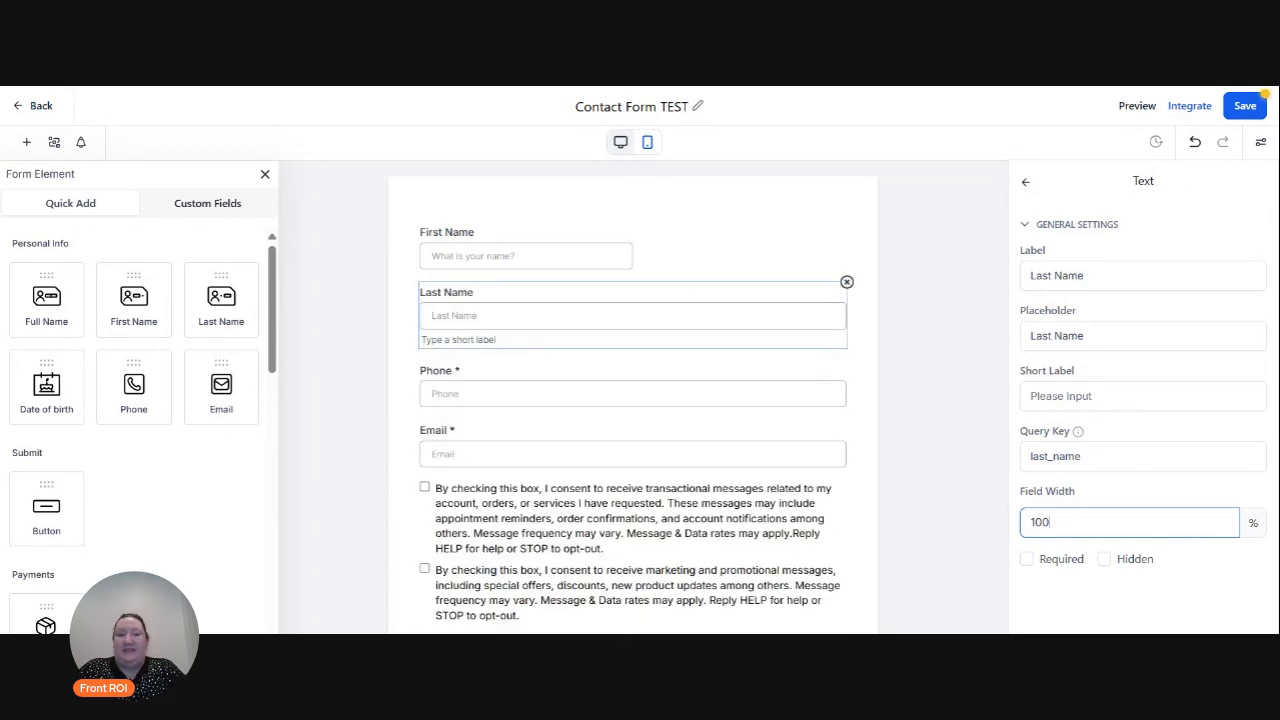
left_click(500, 240)
left_click_drag(1050, 522, 1004, 530)
type("100")
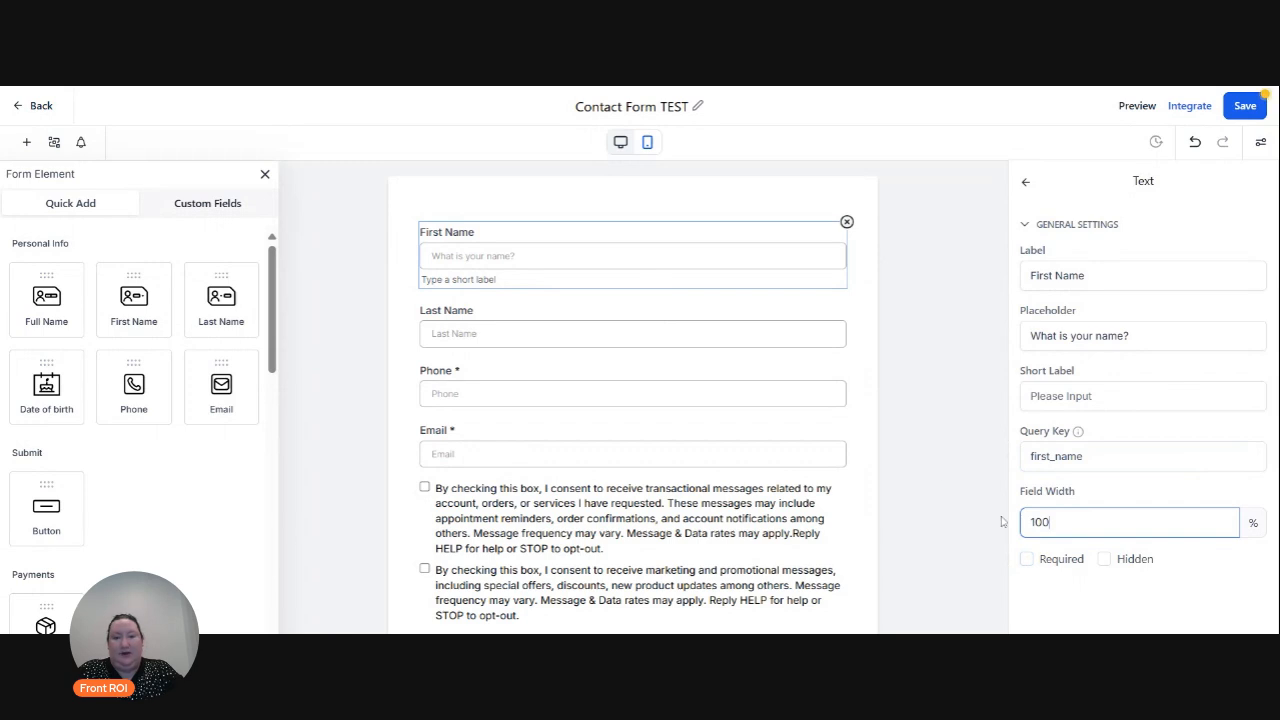
Make the First Name field required.
left_click(1026, 560)
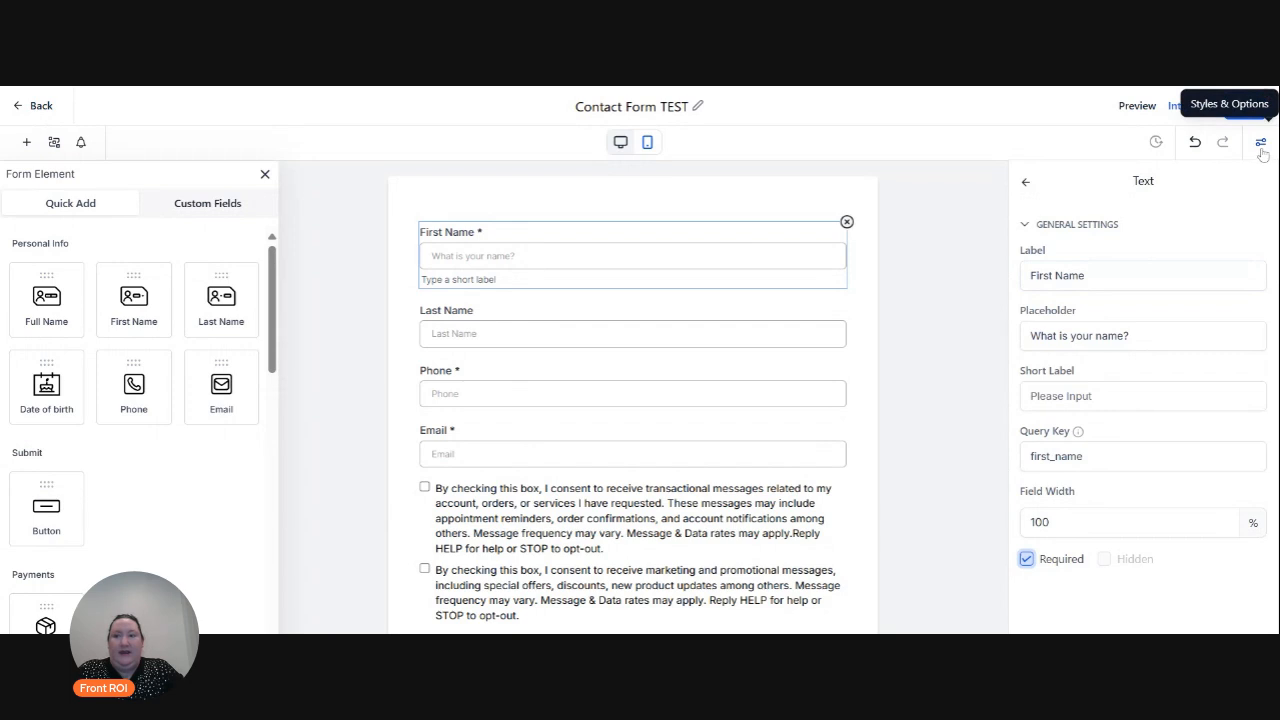
left_click(1027, 185)
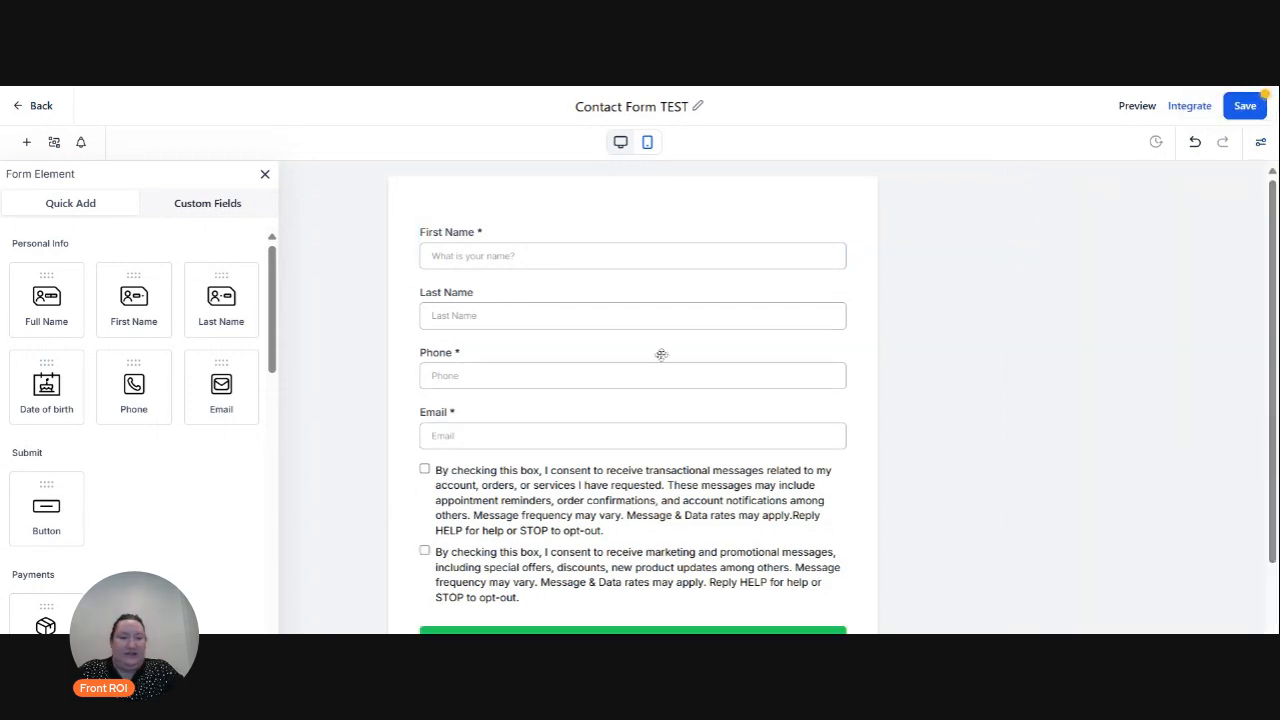
left_click(538, 231)
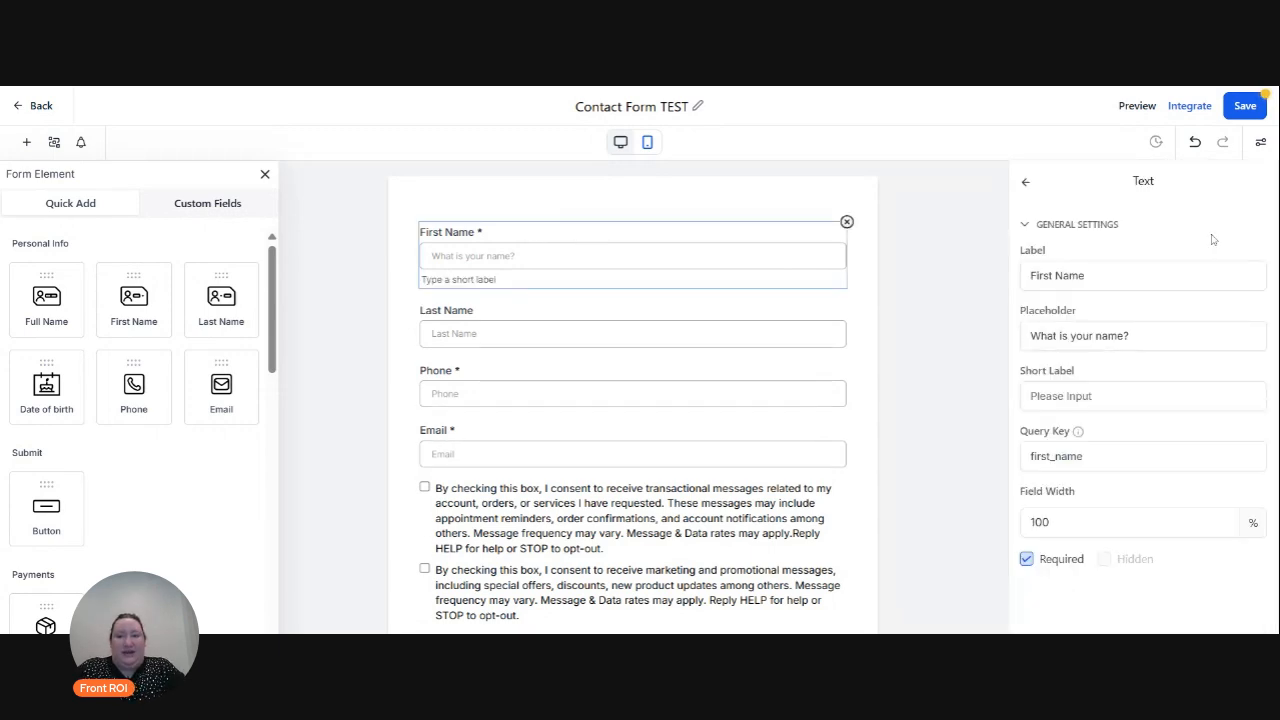
Change the form type in the layout styles to Two Column.
left_click(1260, 145)
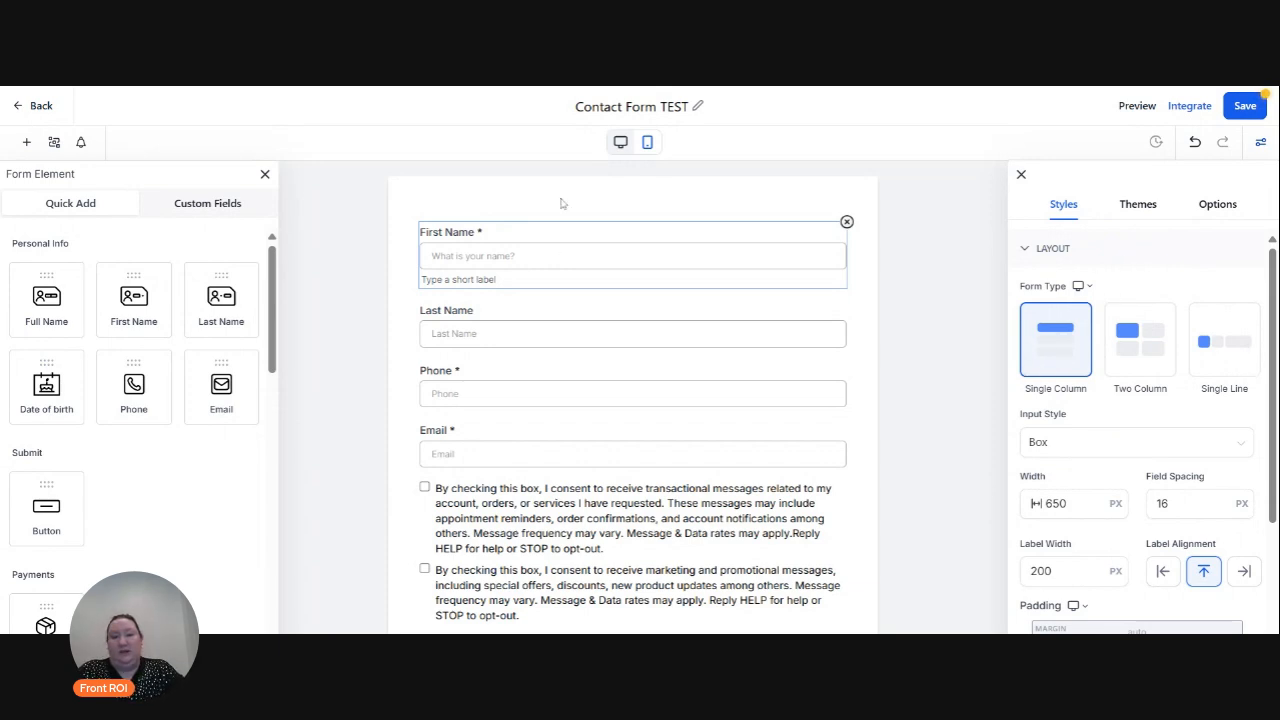
left_click(1138, 357)
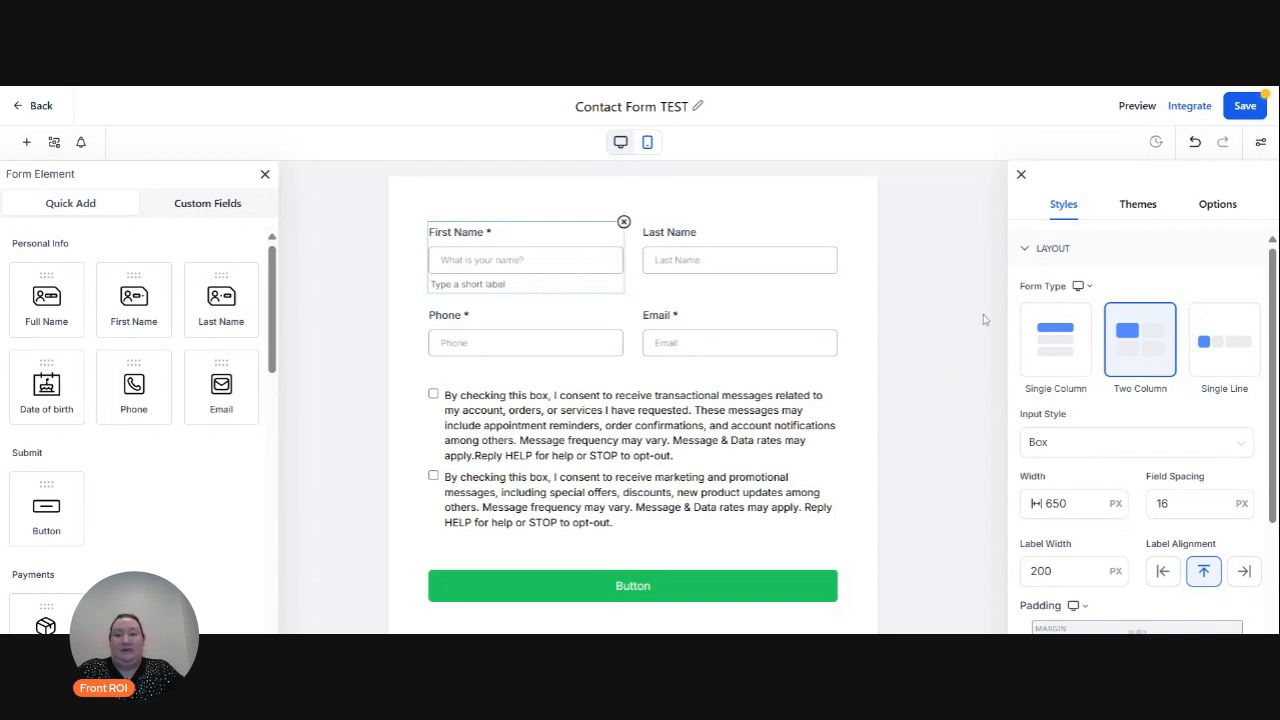
Change the form type to Single Line and remove the Phone and Last Name fields from the form.
left_click(1222, 372)
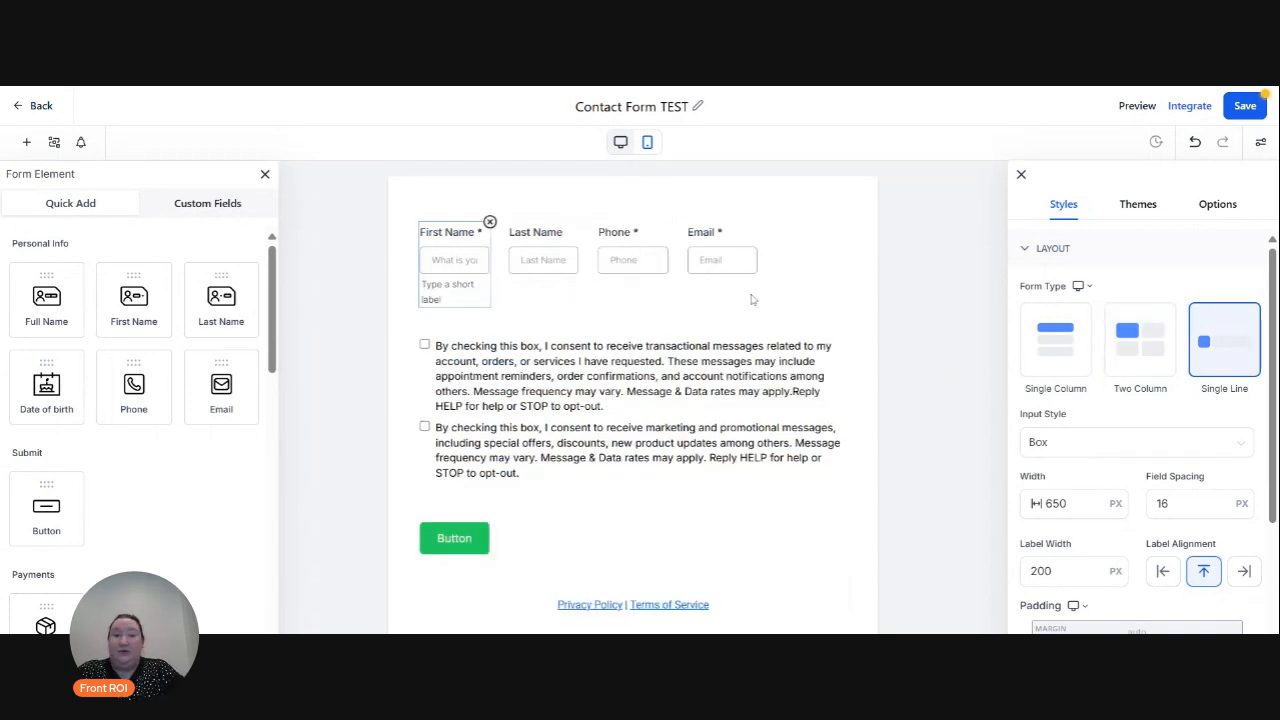
left_click(636, 238)
left_click(668, 222)
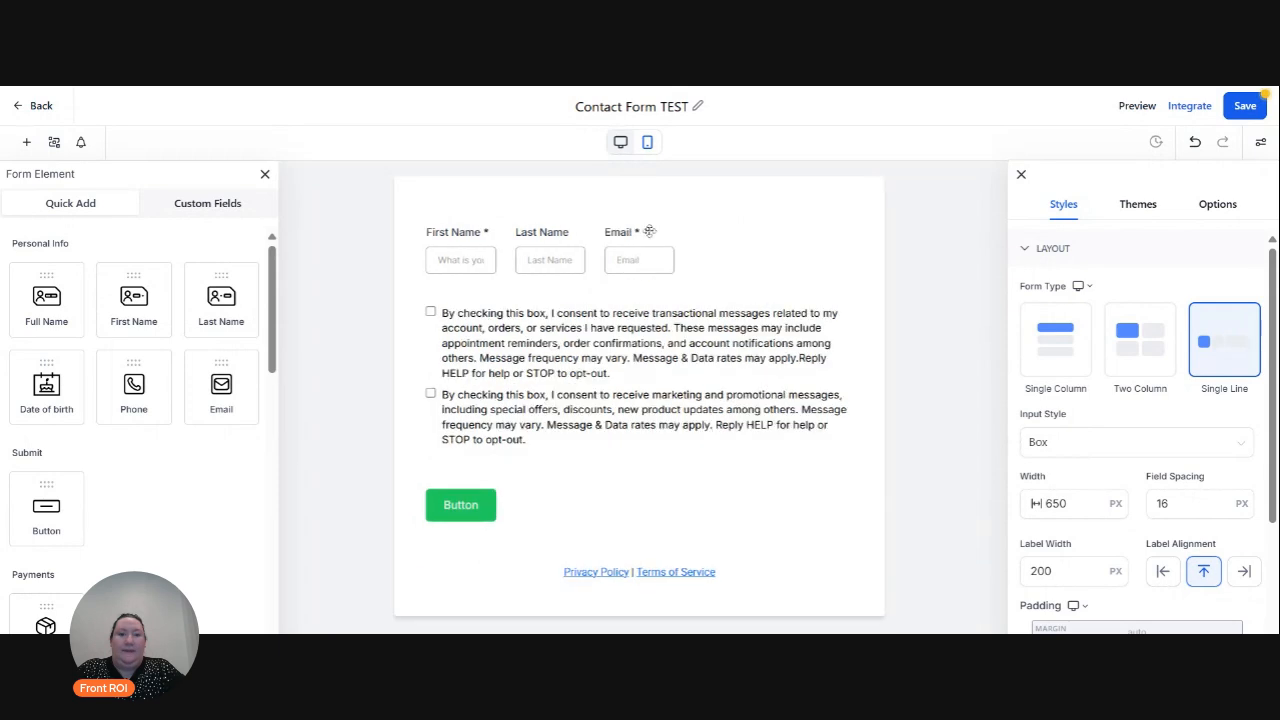
left_click(528, 259)
left_click(579, 223)
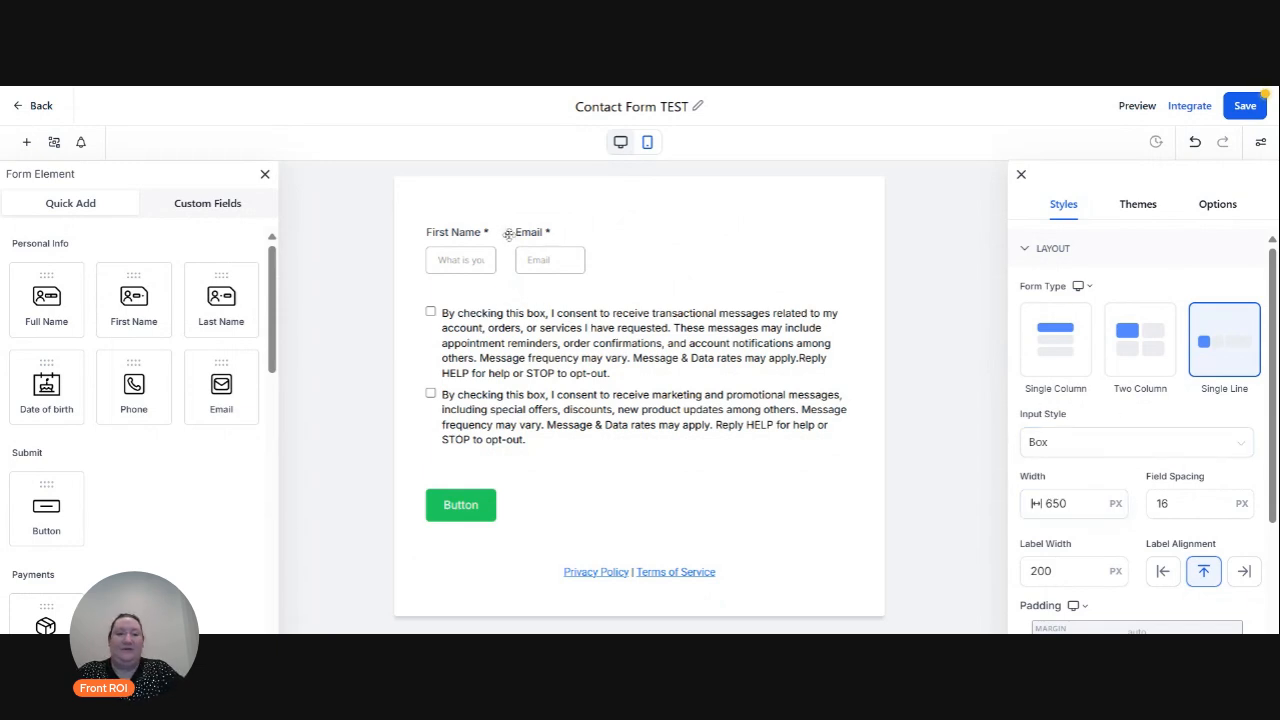
triple_click(470, 234)
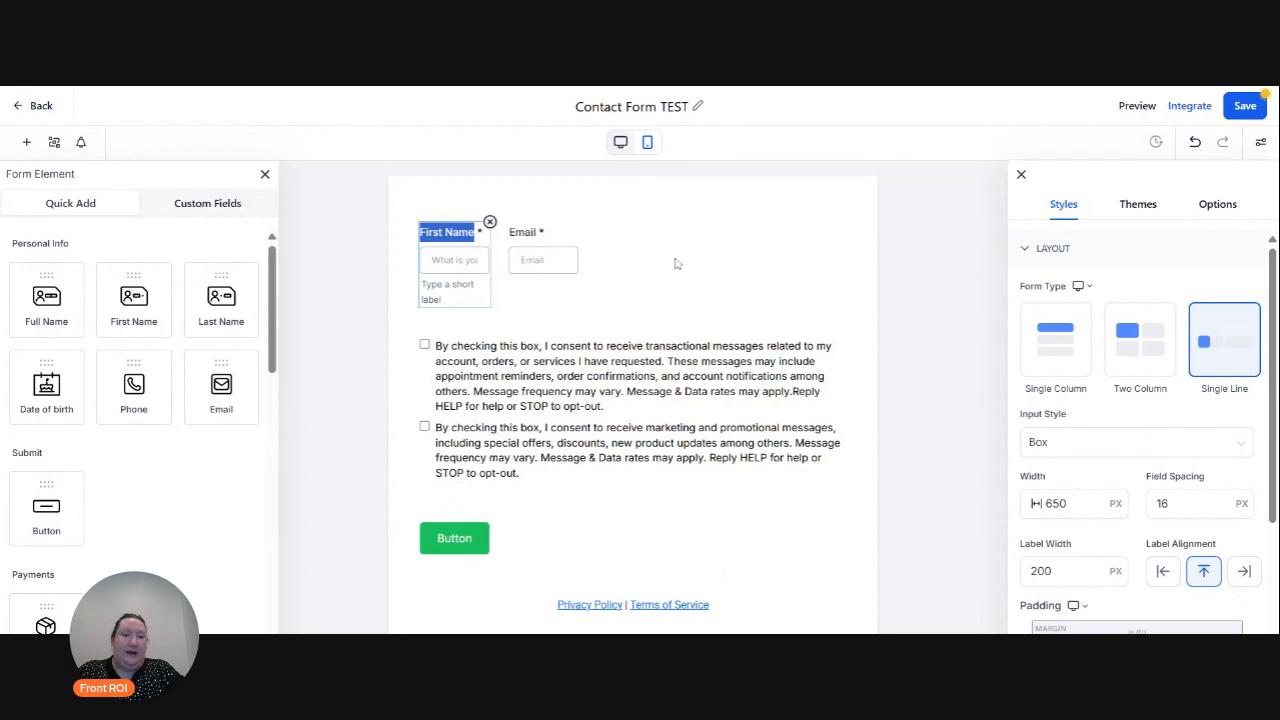
left_click(707, 260)
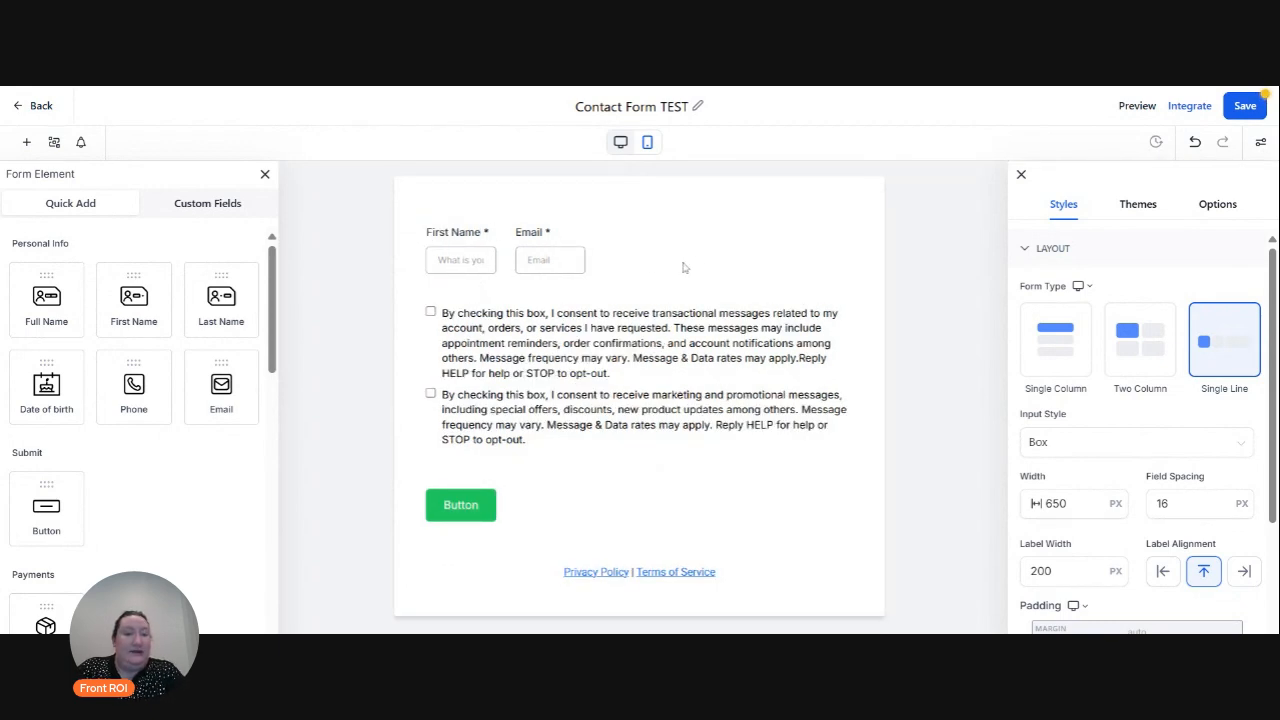
Remove the consent checkboxes and the Privacy Policy and Terms of Service text from the form.
left_click(615, 343)
left_click(845, 290)
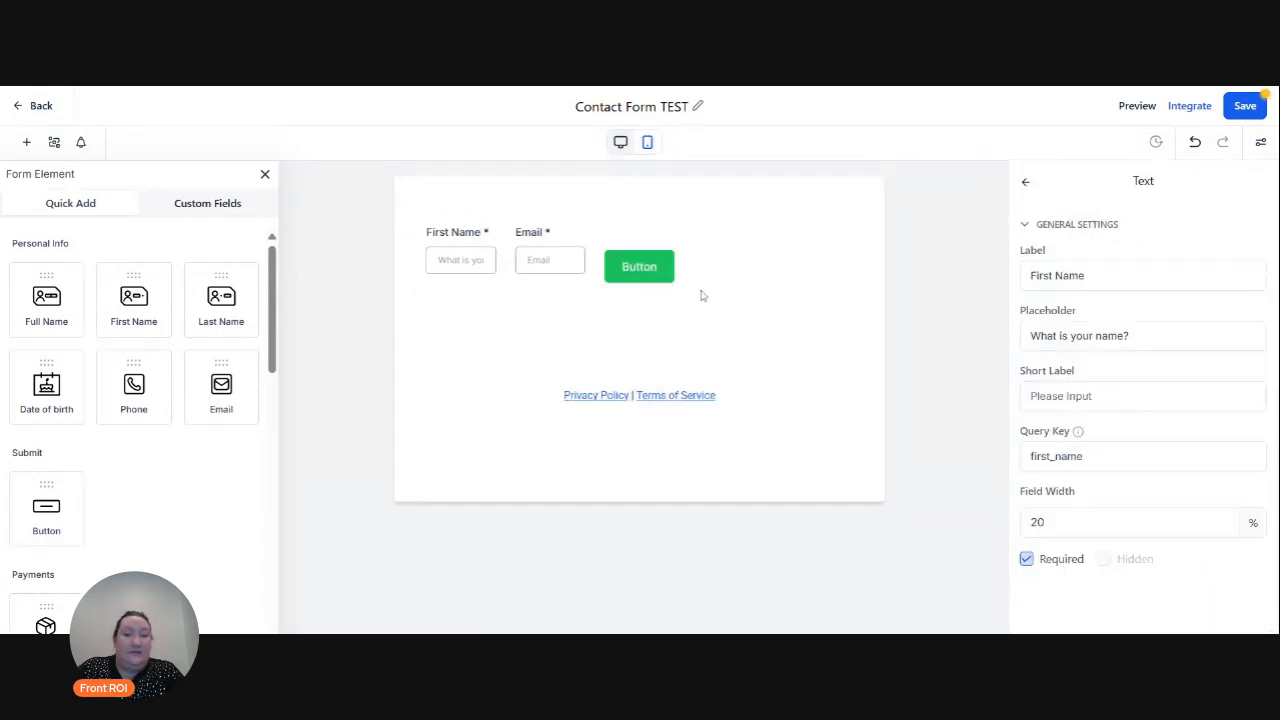
left_click(747, 382)
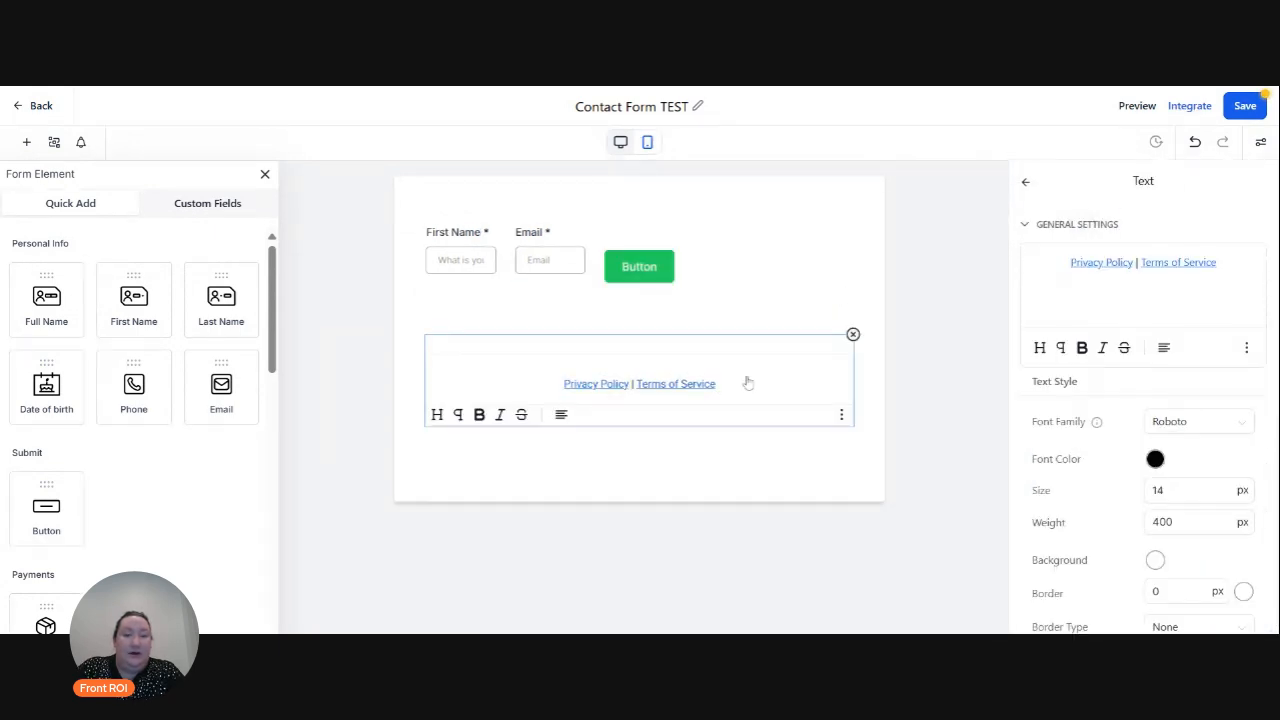
left_click(853, 334)
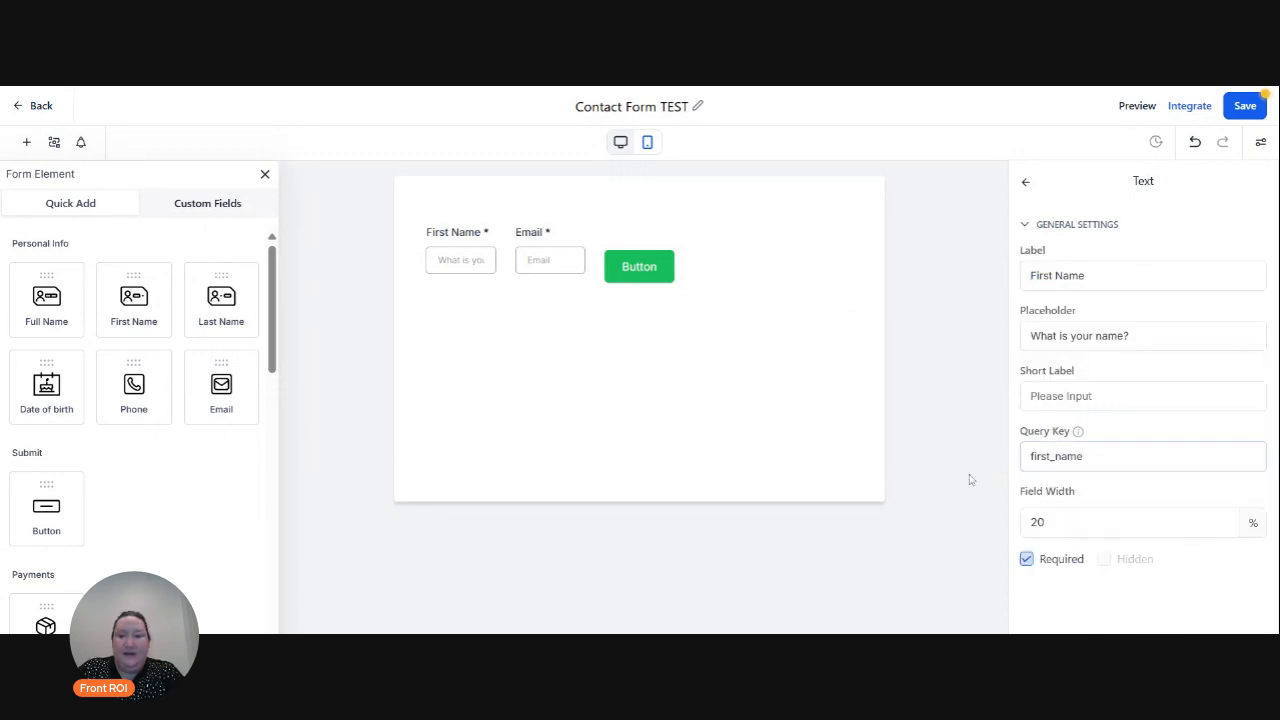
left_click(770, 321)
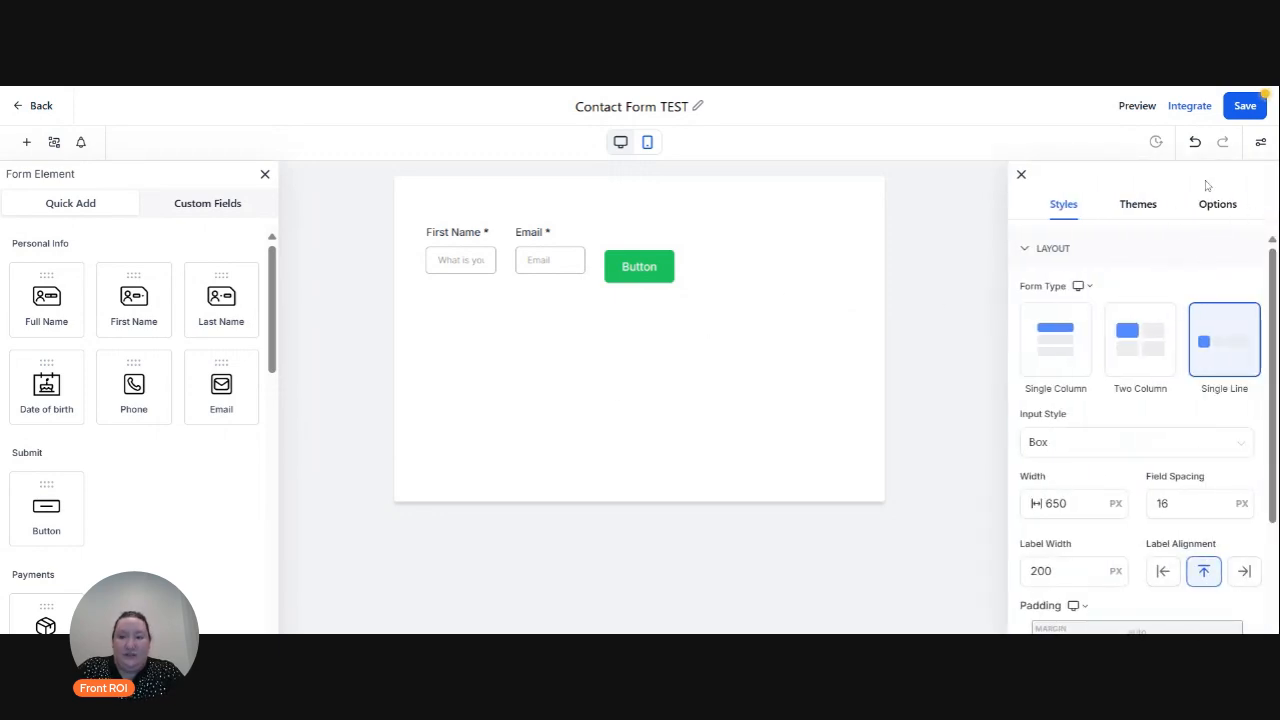
Try the Line input style in the layout settings and restore the Box style.
scroll(1114, 423, "down", 1)
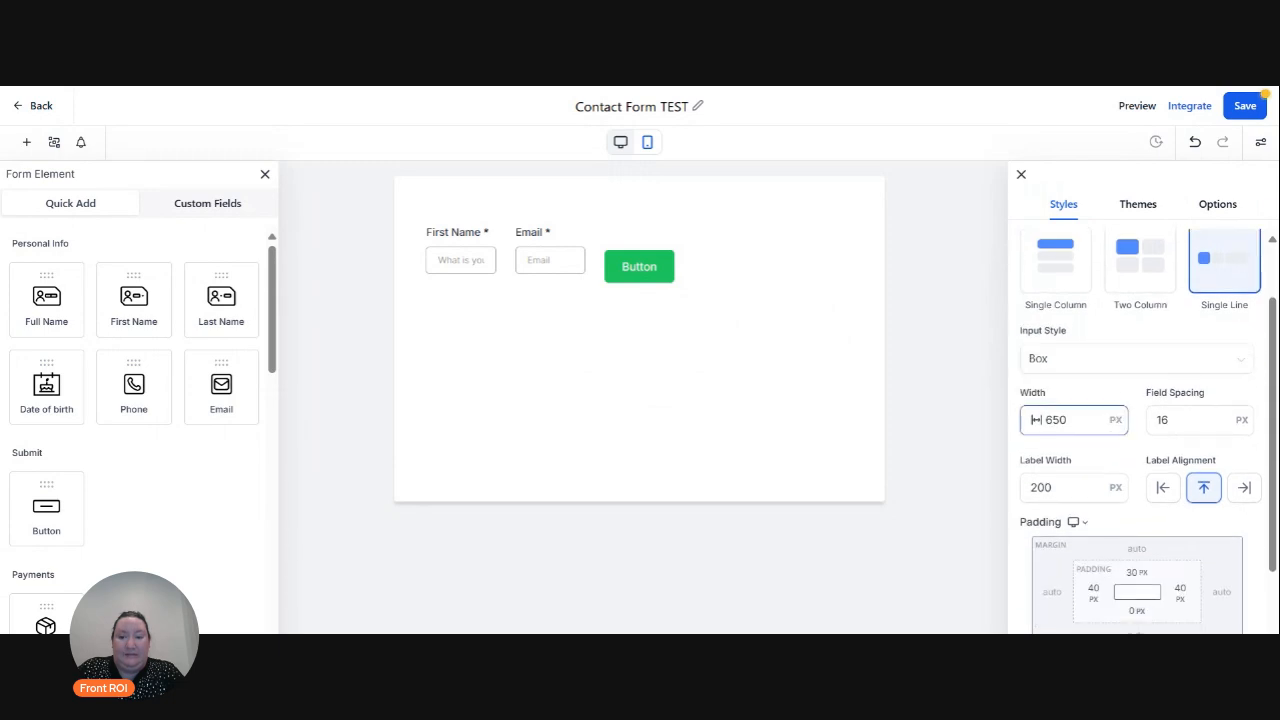
left_click(1097, 360)
left_click(1070, 422)
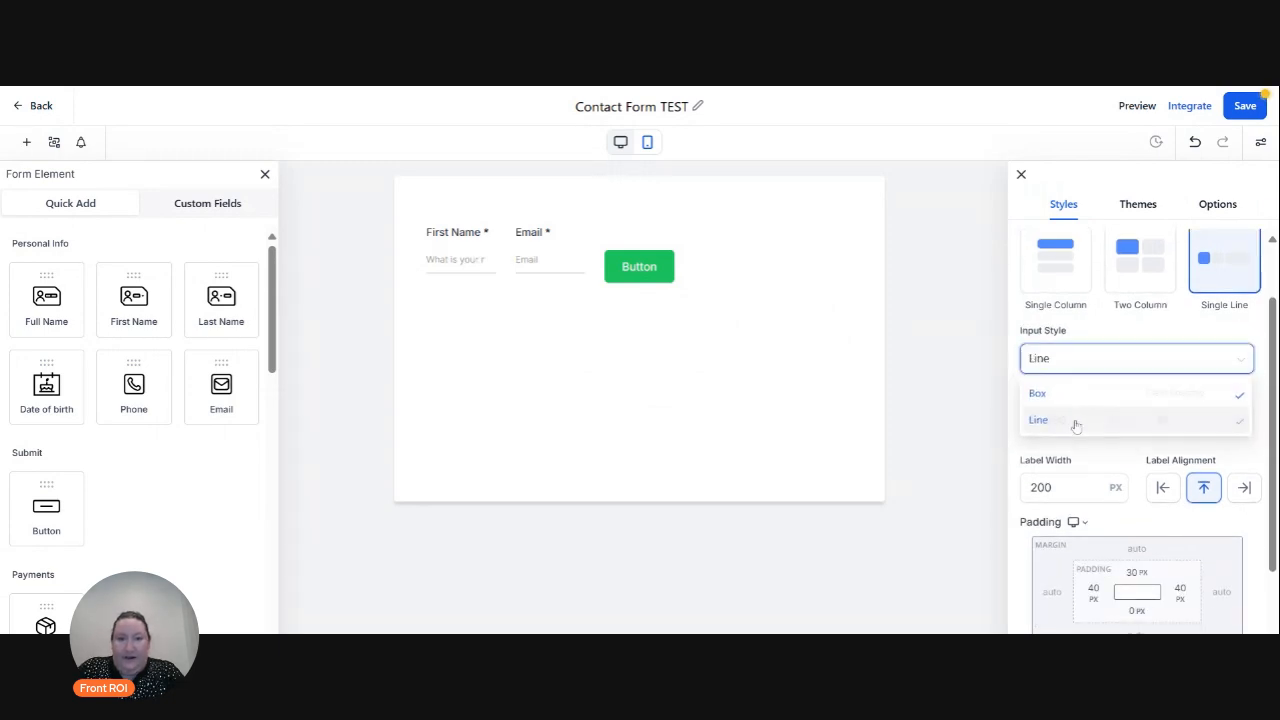
left_click(1066, 366)
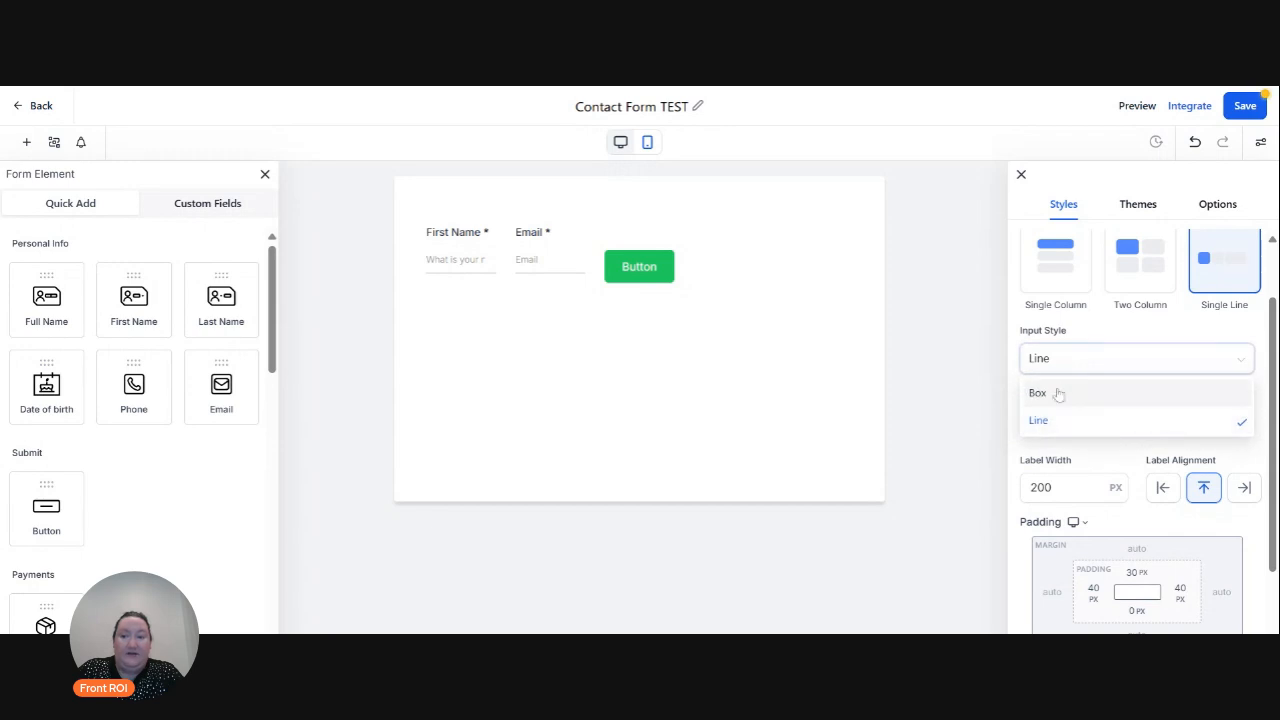
left_click(1054, 393)
scroll(1110, 325, "down", 3)
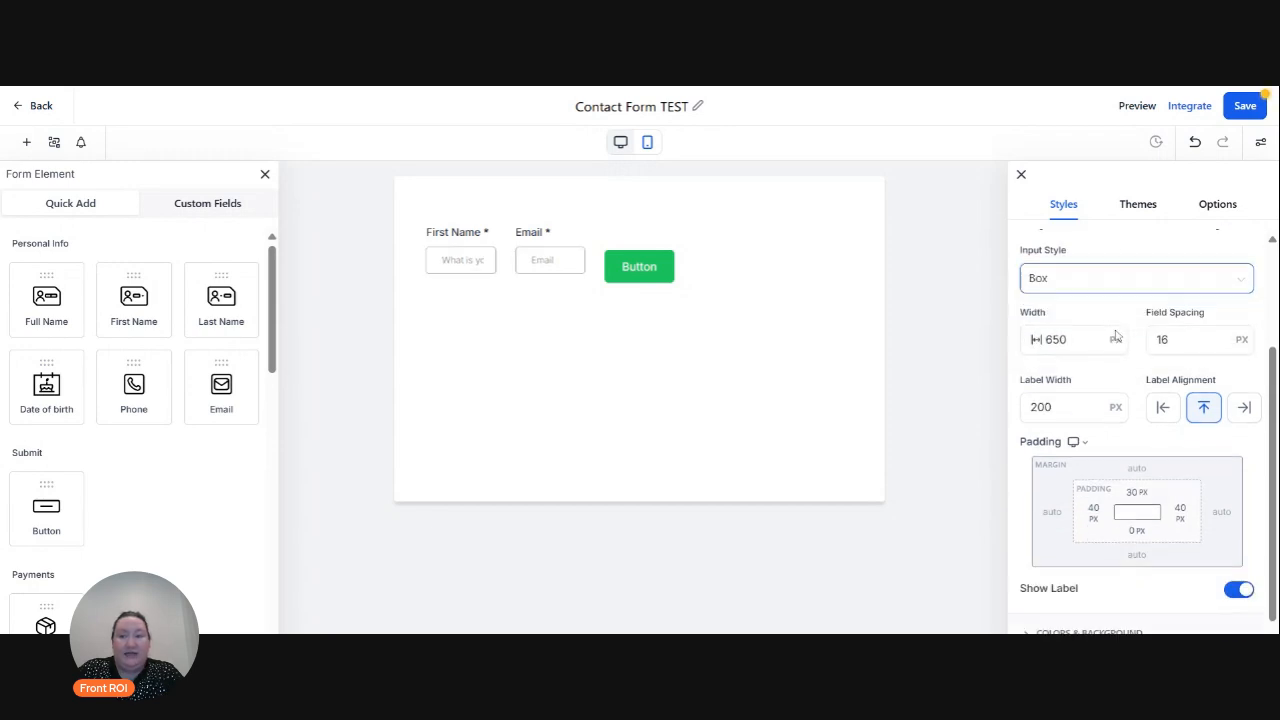
scroll(1080, 315, "up", 2)
scroll(1093, 415, "down", 1)
scroll(1040, 540, "up", 3)
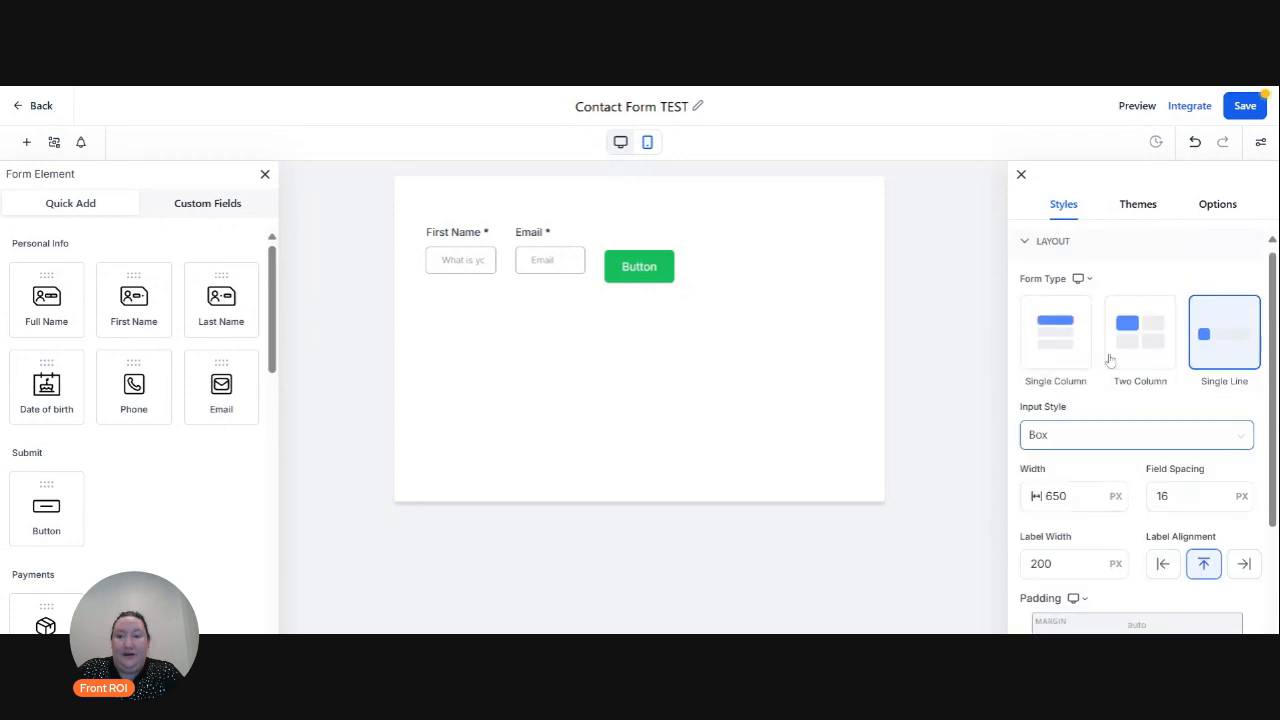
Set the field width of both the First Name and Email fields to 40%.
left_click(466, 232)
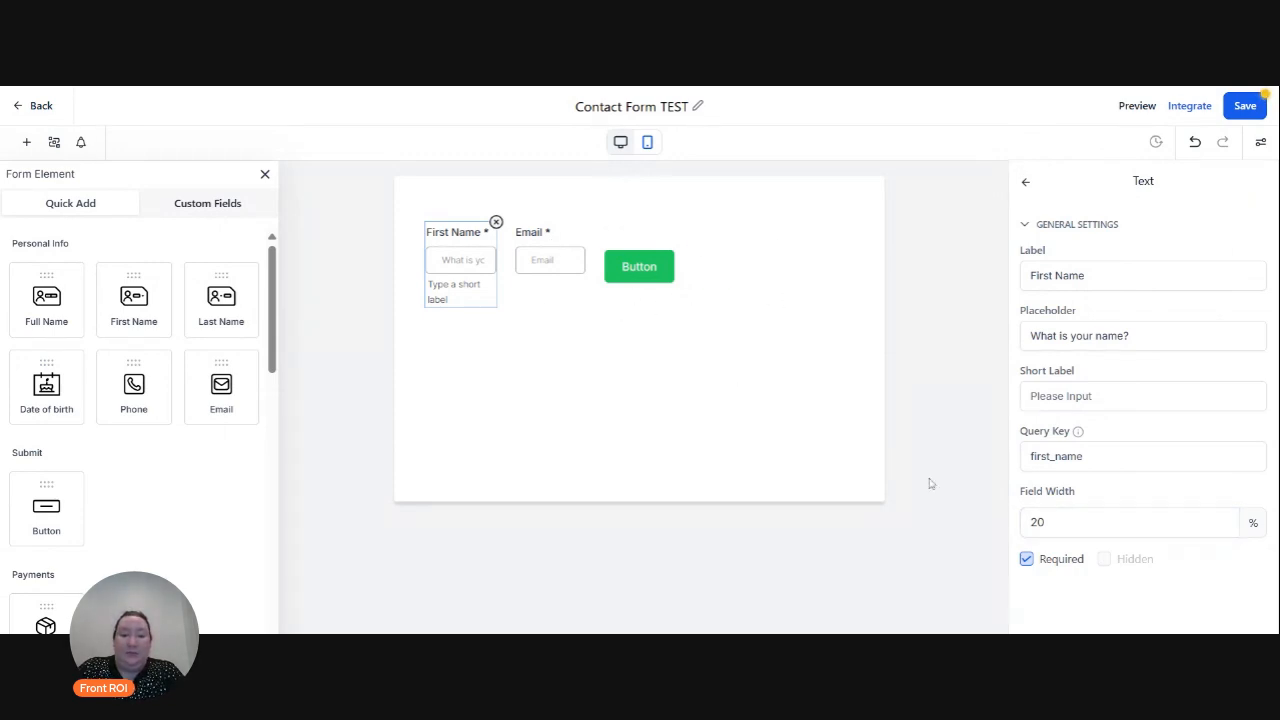
left_click_drag(1049, 524, 996, 544)
type("40")
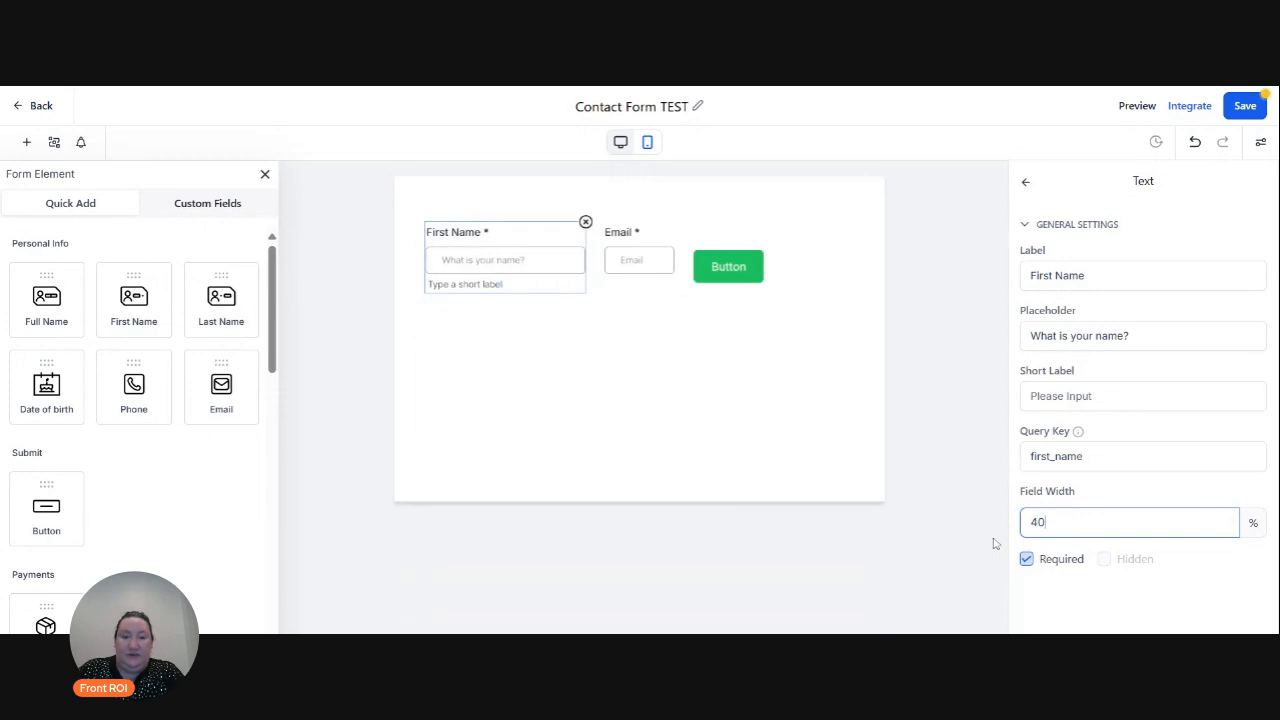
left_click(642, 260)
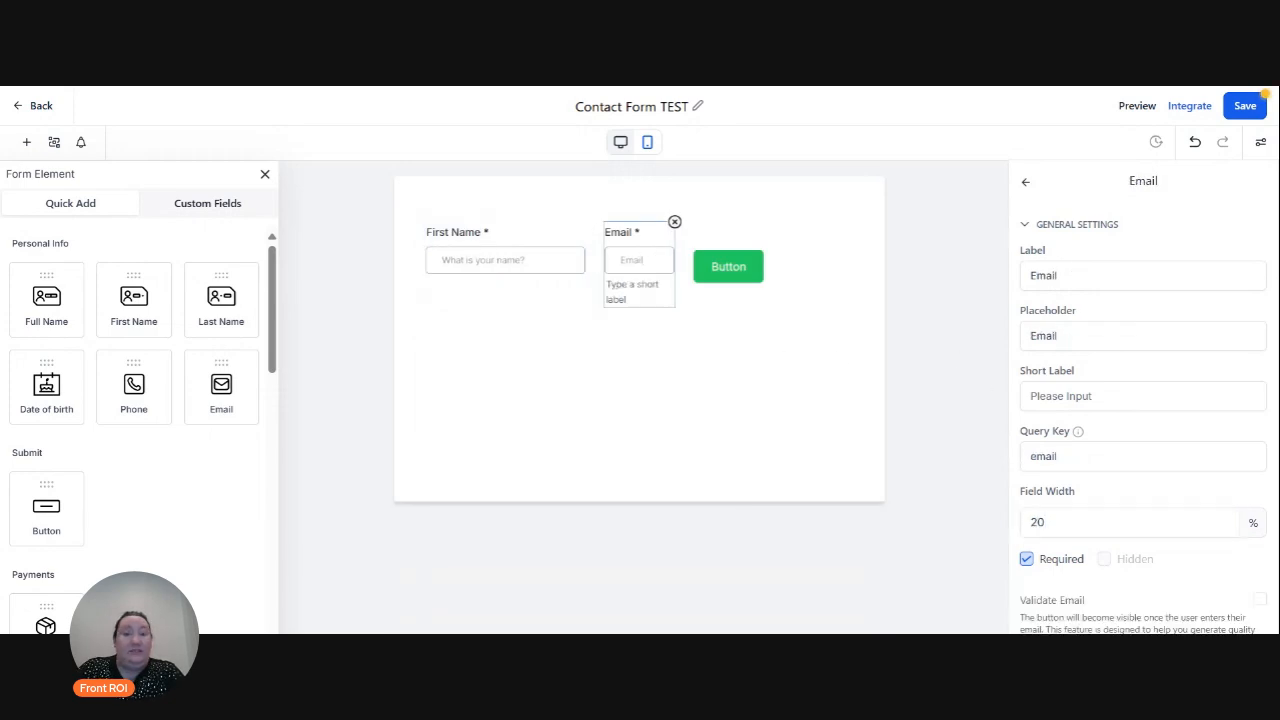
left_click_drag(1048, 522, 1010, 530)
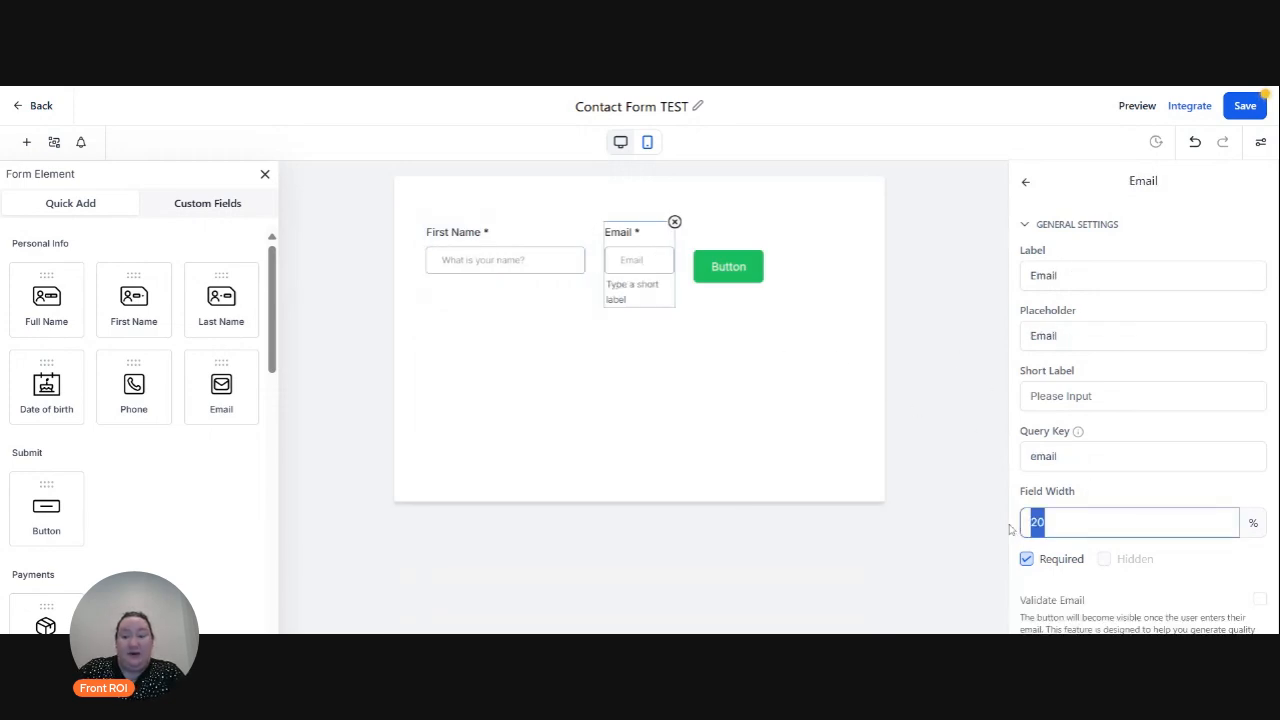
type("40")
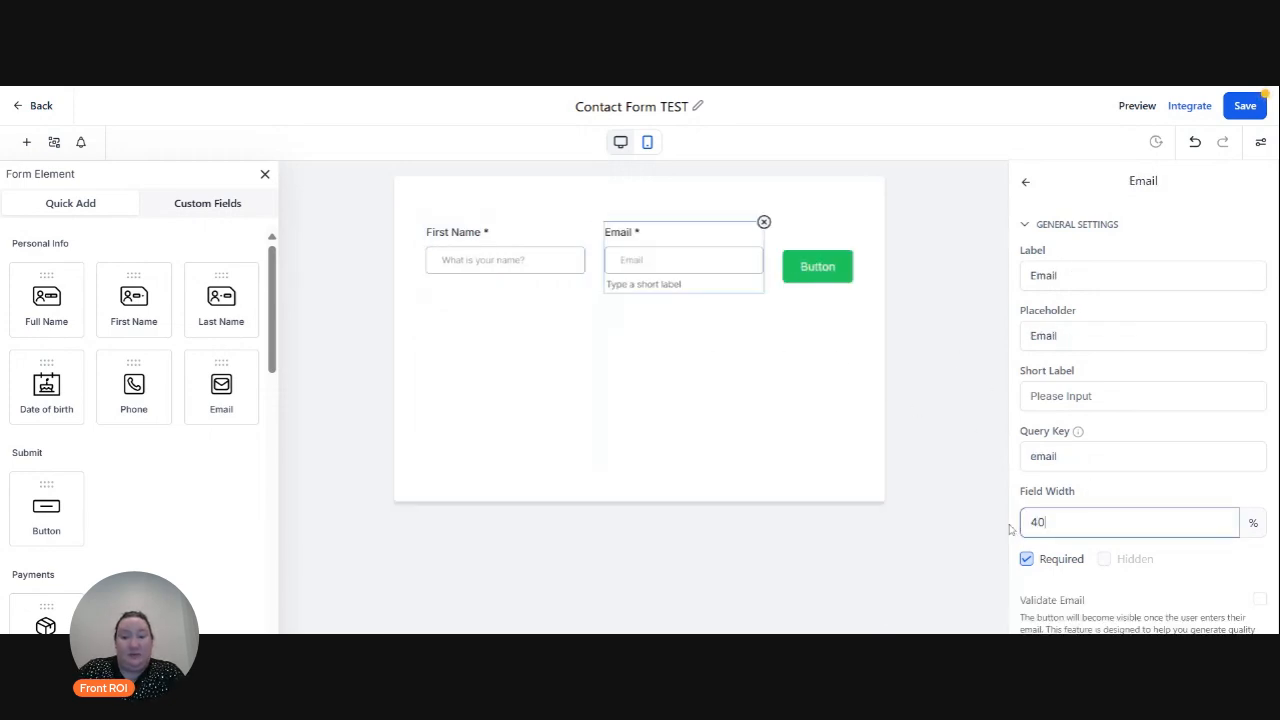
left_click(646, 364)
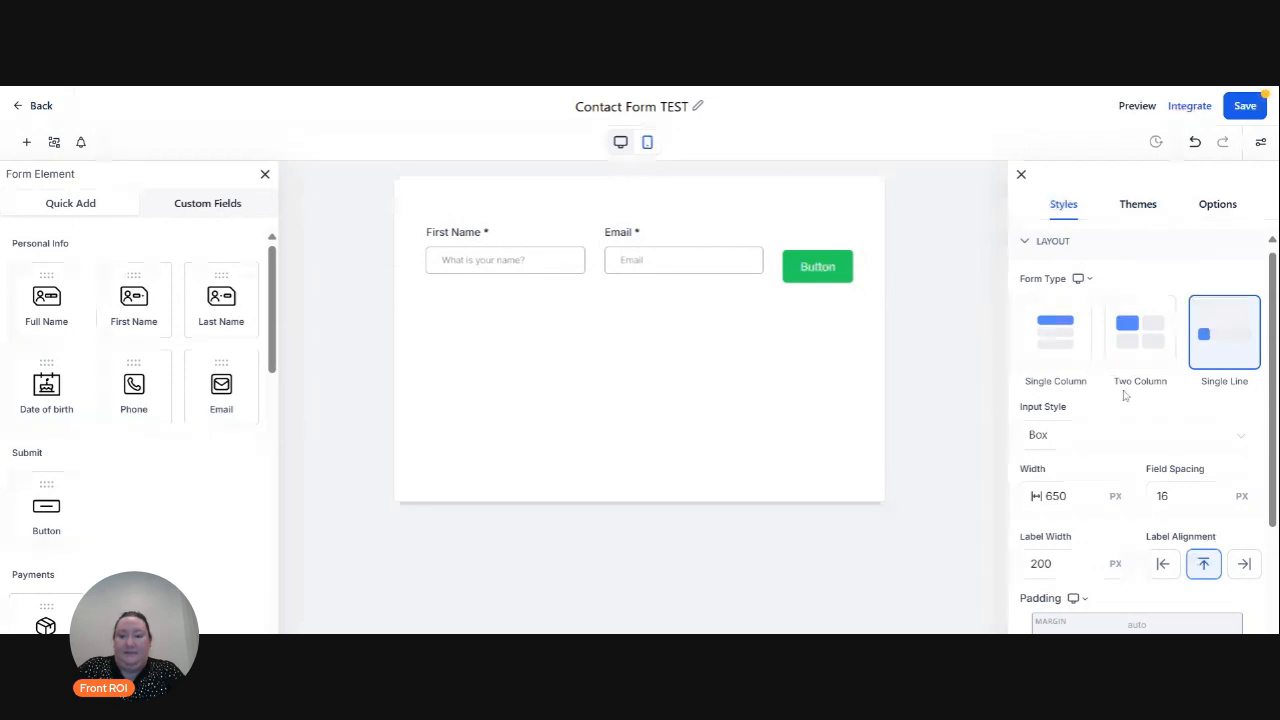
Set the form's background color to the blue #3285A8FF.
scroll(1124, 396, "down", 5)
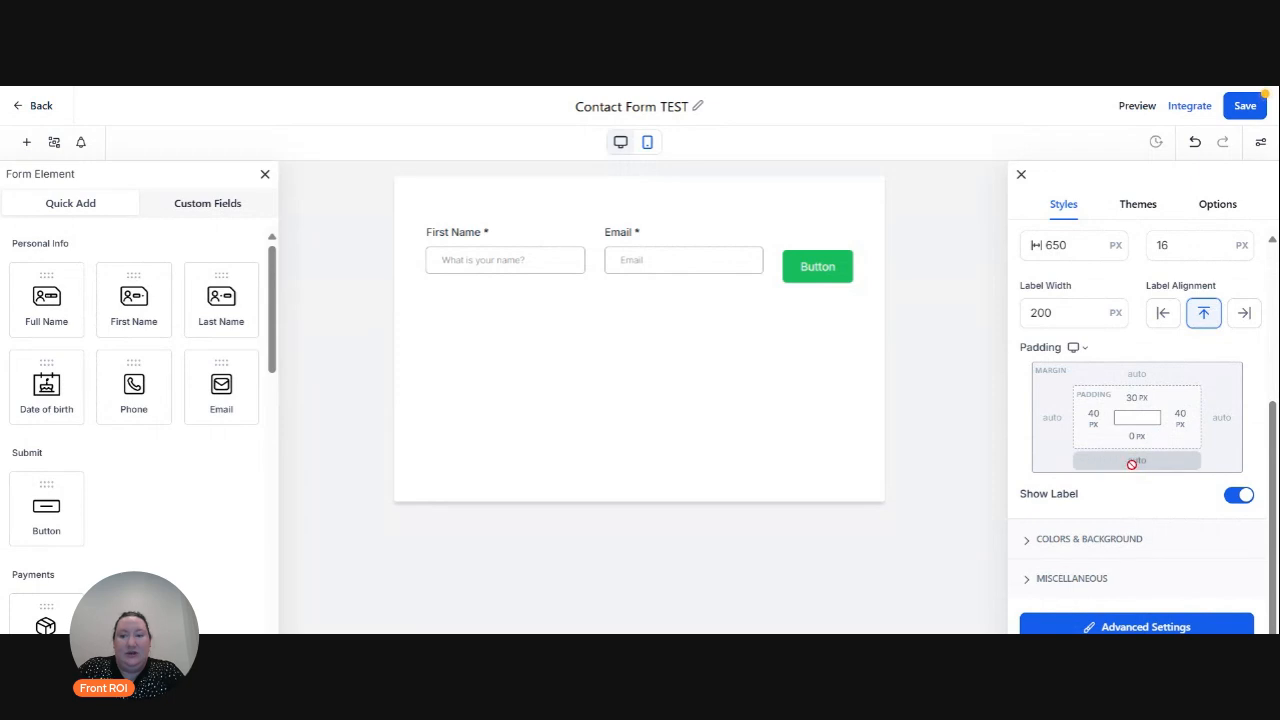
left_click(1037, 543)
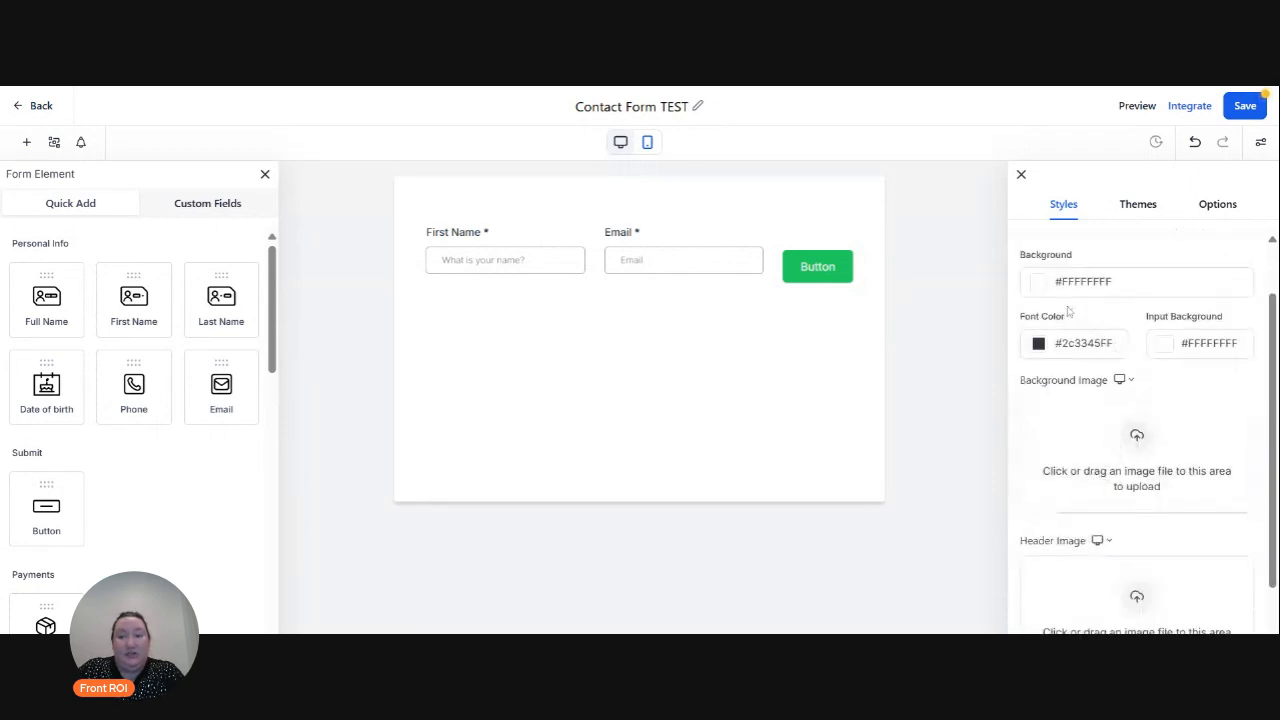
left_click(1038, 283)
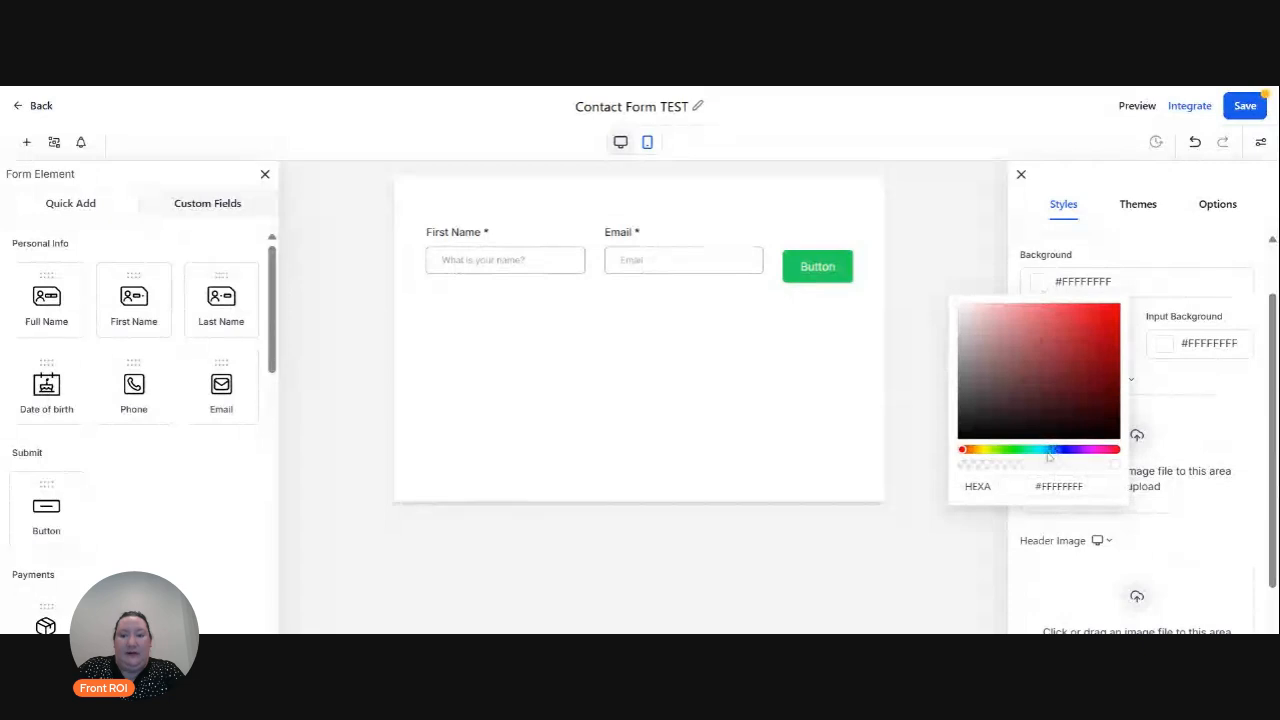
left_click(1047, 450)
left_click(1071, 349)
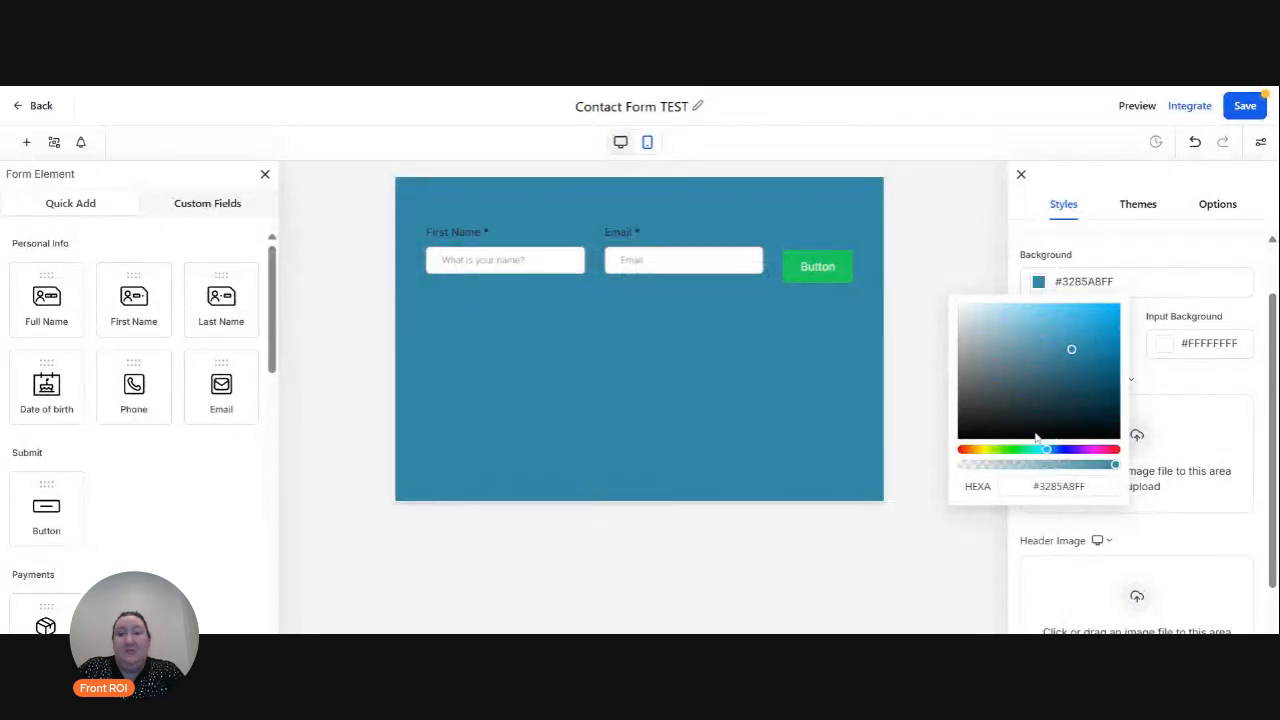
left_click(1172, 377)
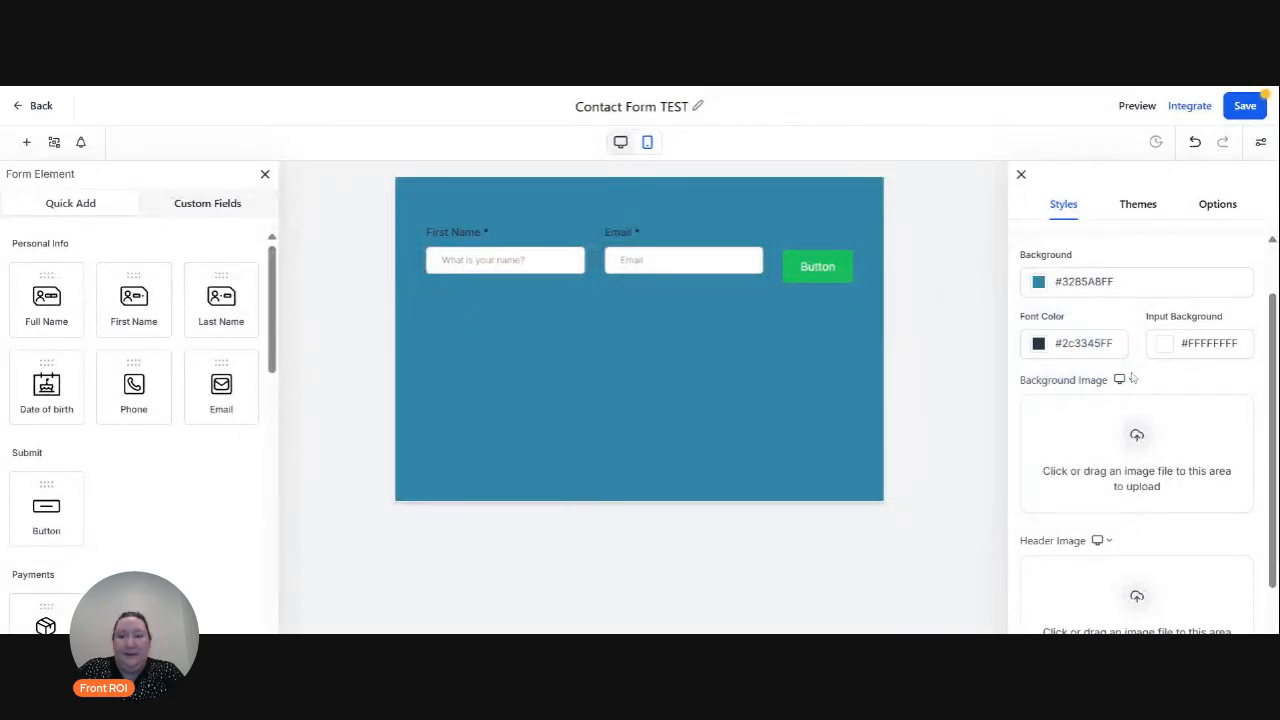
Set the form's font color to white, #FFFFFFFF.
left_click(1038, 344)
left_click(961, 367)
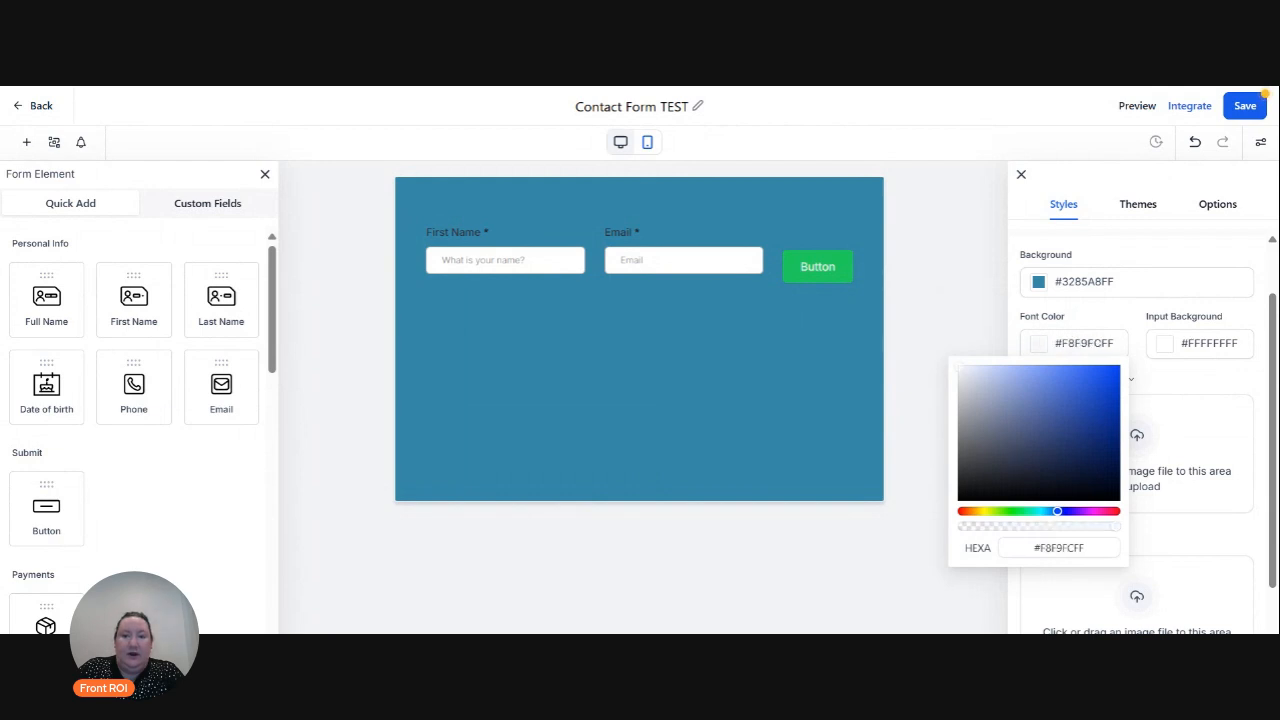
left_click(1171, 381)
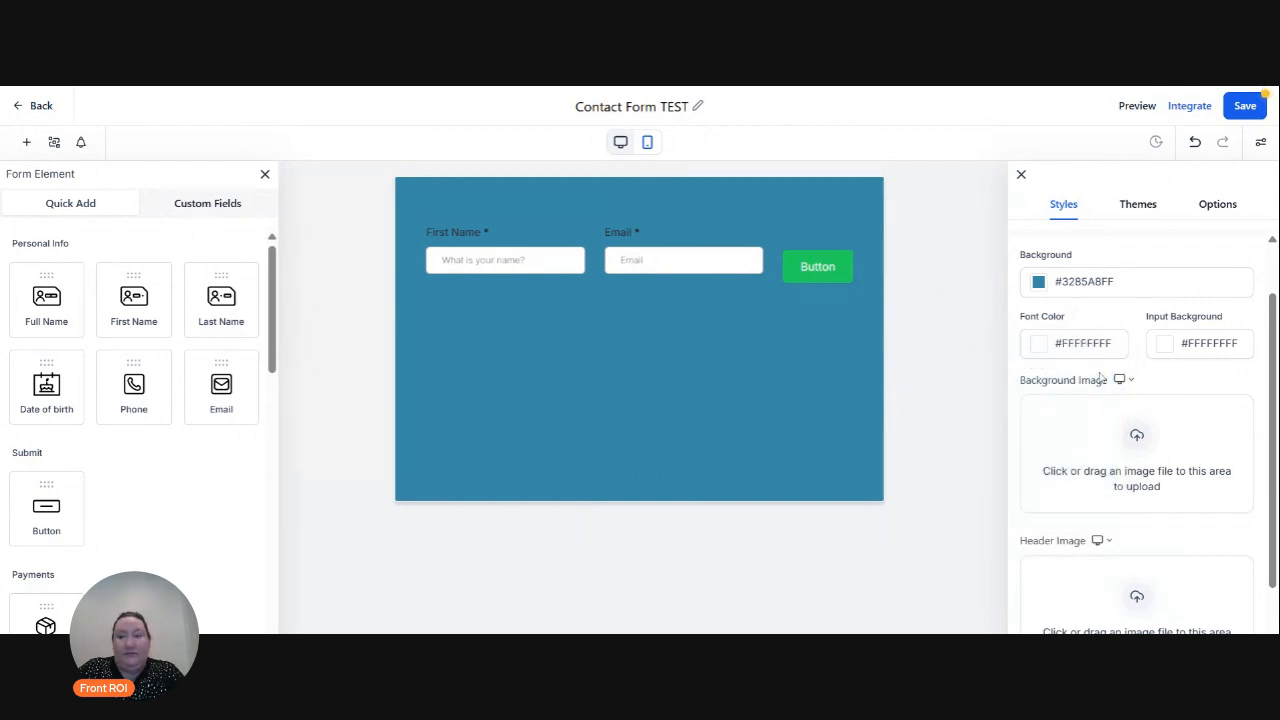
Review the background image, header image and miscellaneous style settings of the form.
scroll(1195, 382, "down", 2)
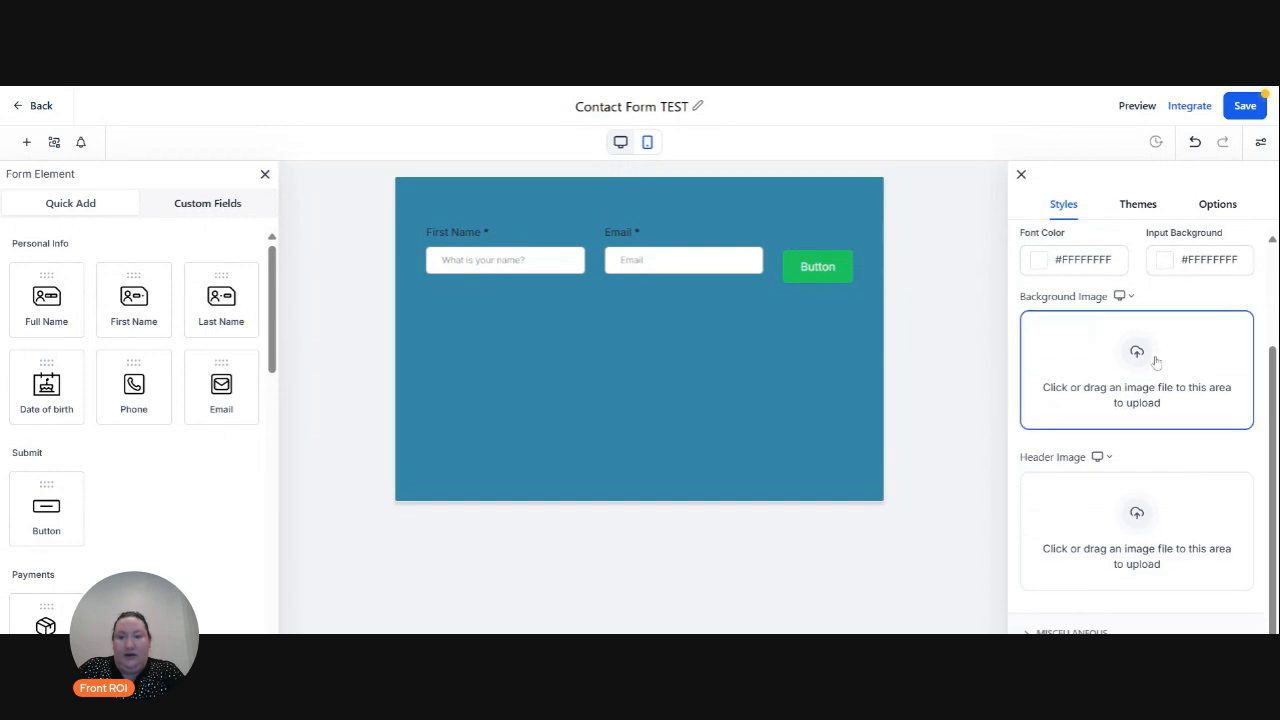
scroll(1103, 394, "down", 1)
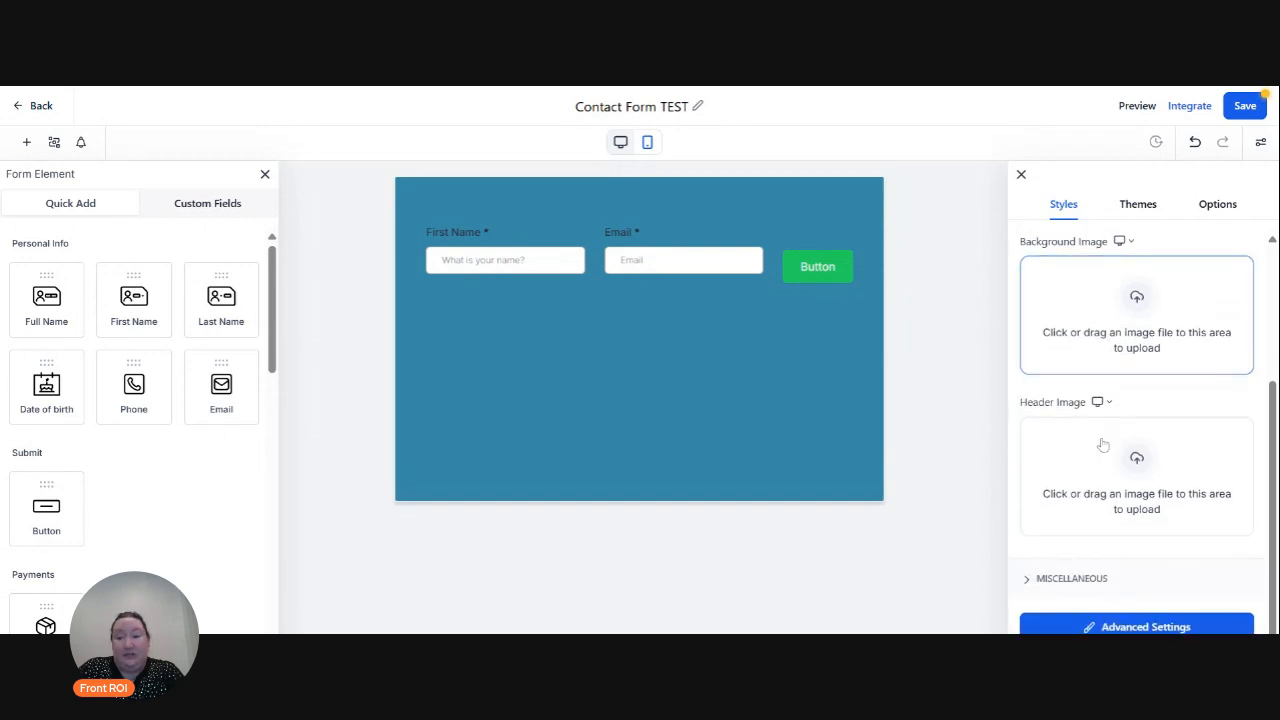
left_click(1030, 579)
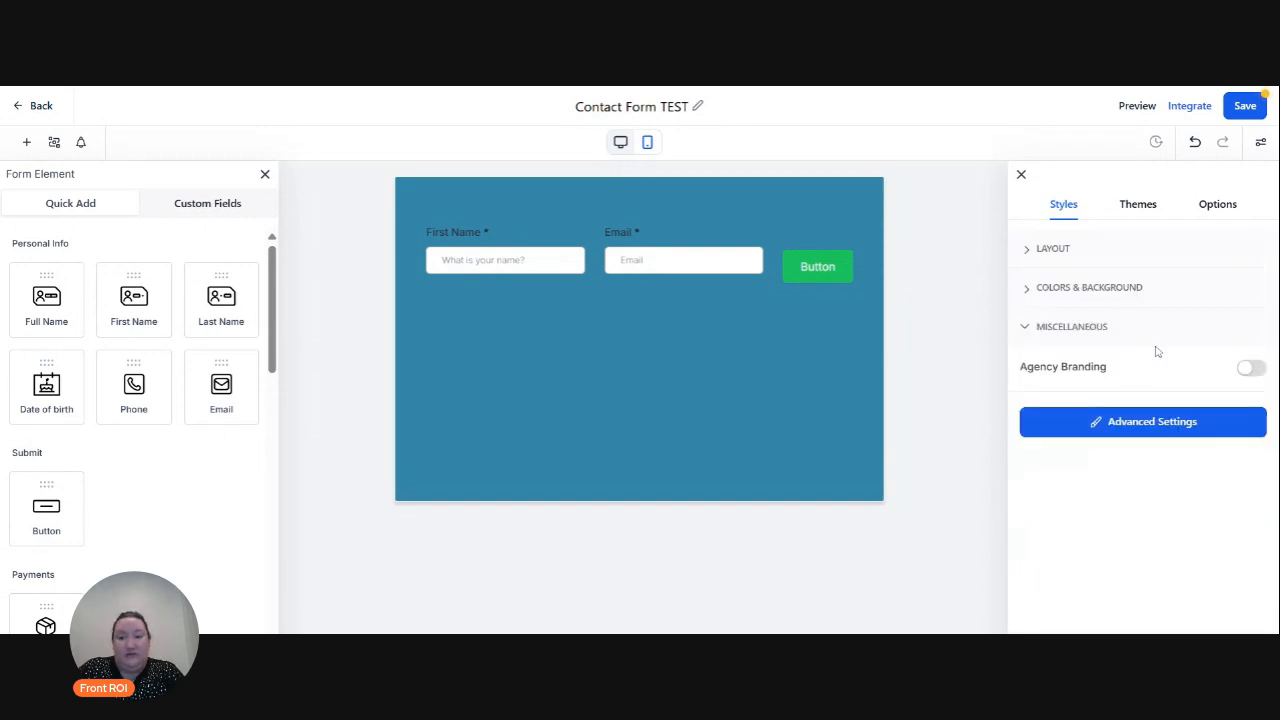
Apply the Animal Lover theme to the form, accepting the loss of the current style modifications.
left_click(1141, 206)
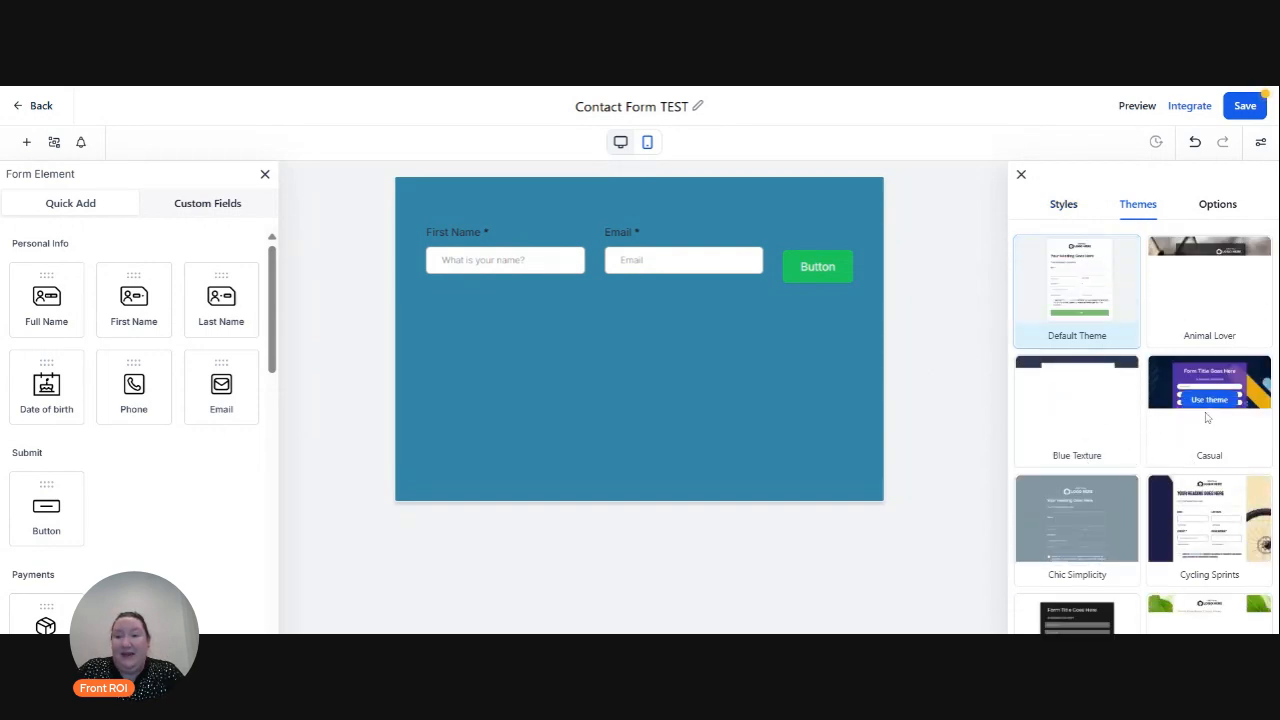
left_click(1203, 283)
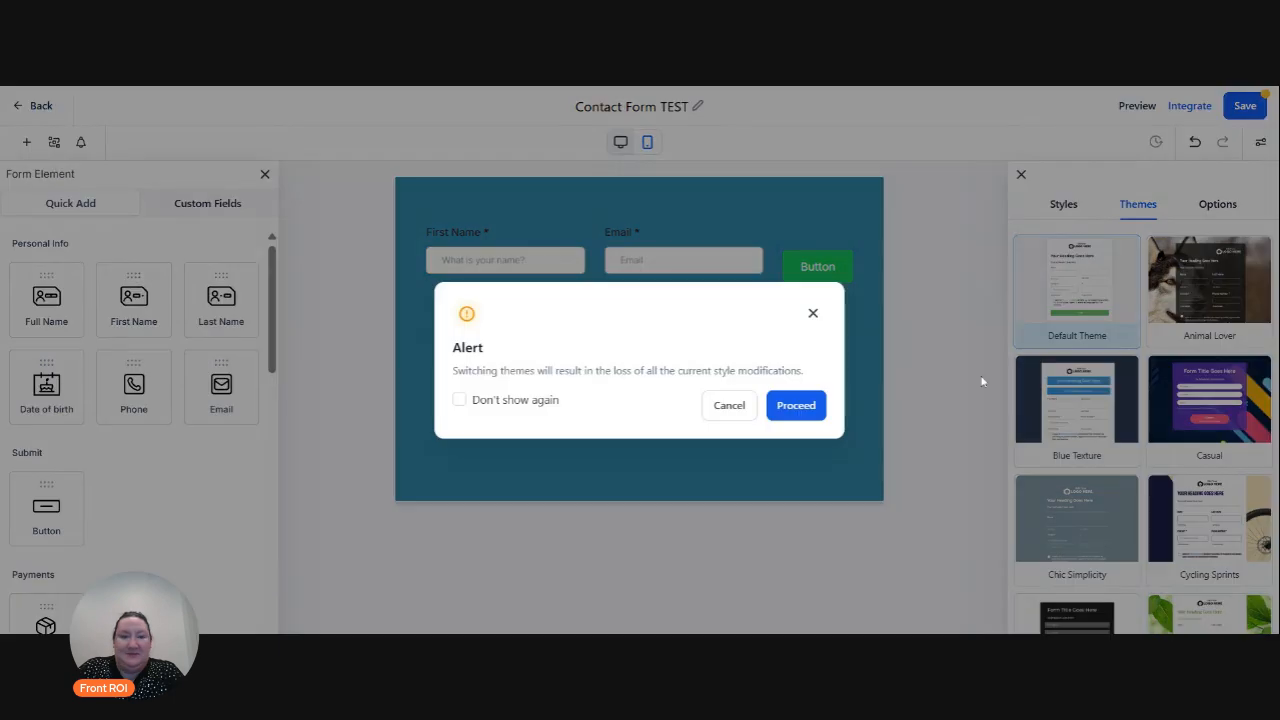
left_click(796, 406)
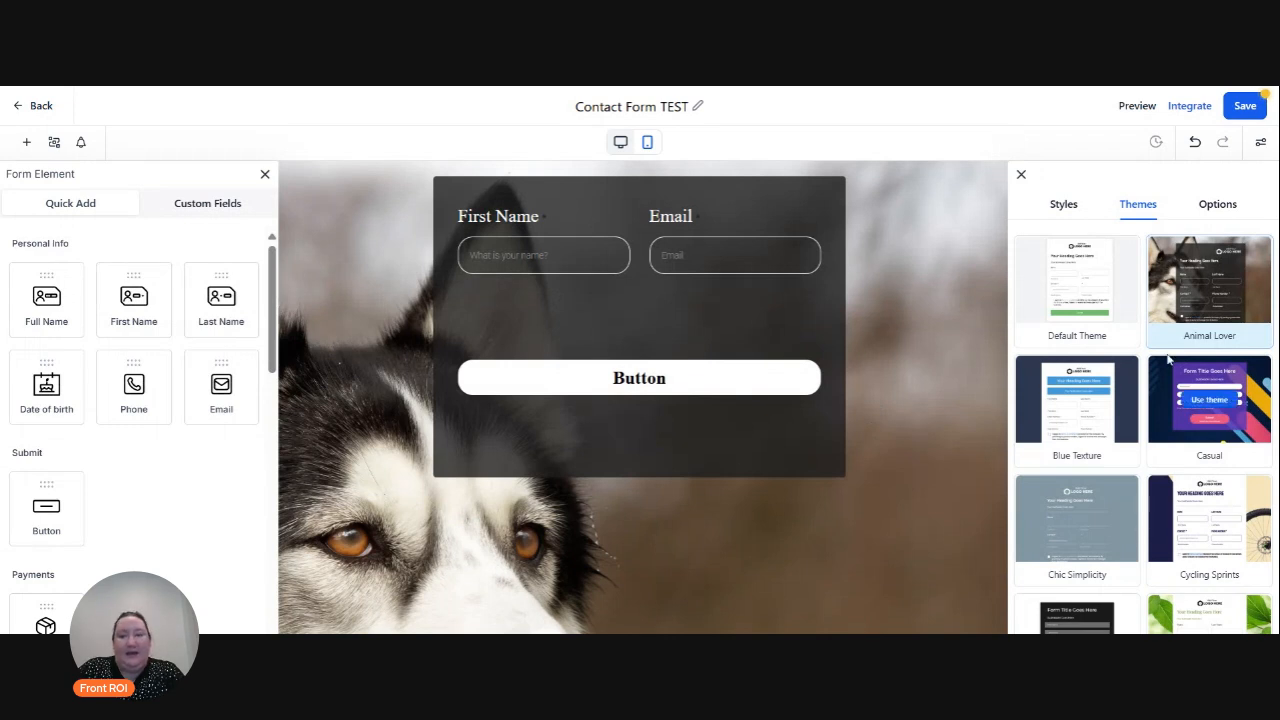
Browse the remaining form themes in the theme gallery.
scroll(1168, 468, "down", 1)
scroll(1166, 458, "down", 4)
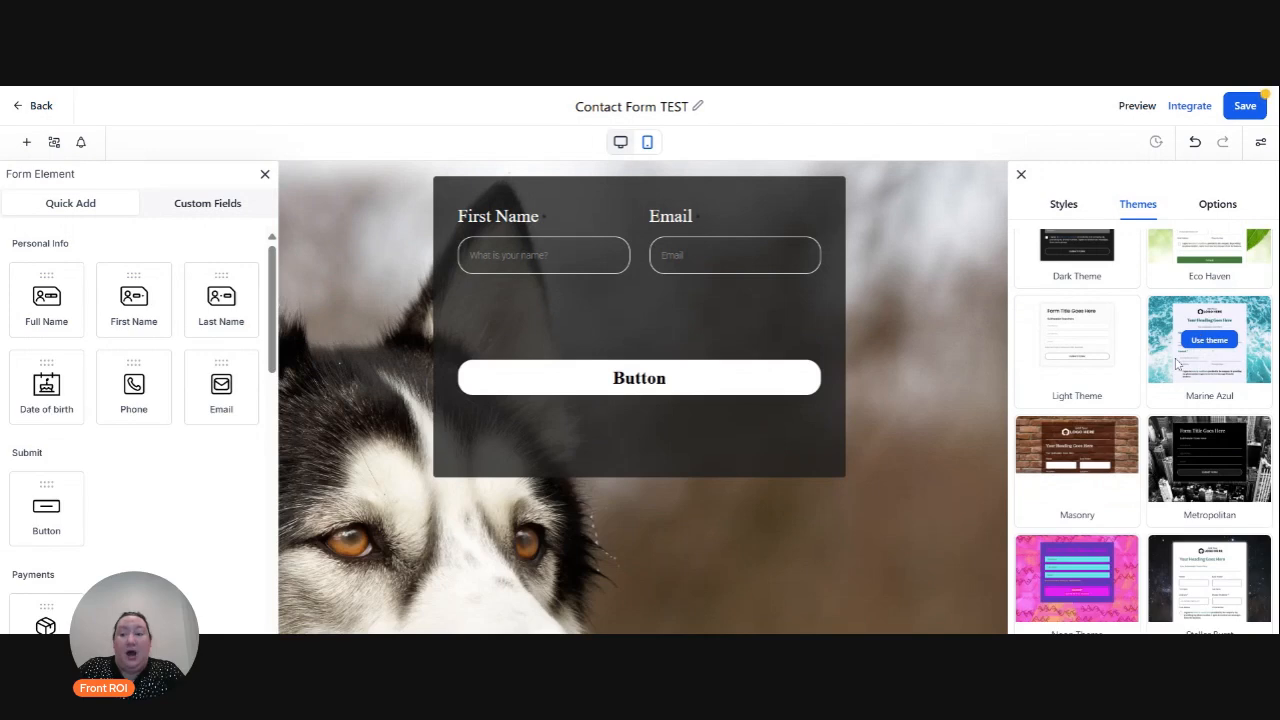
scroll(1143, 427, "down", 1)
scroll(1143, 427, "down", 4)
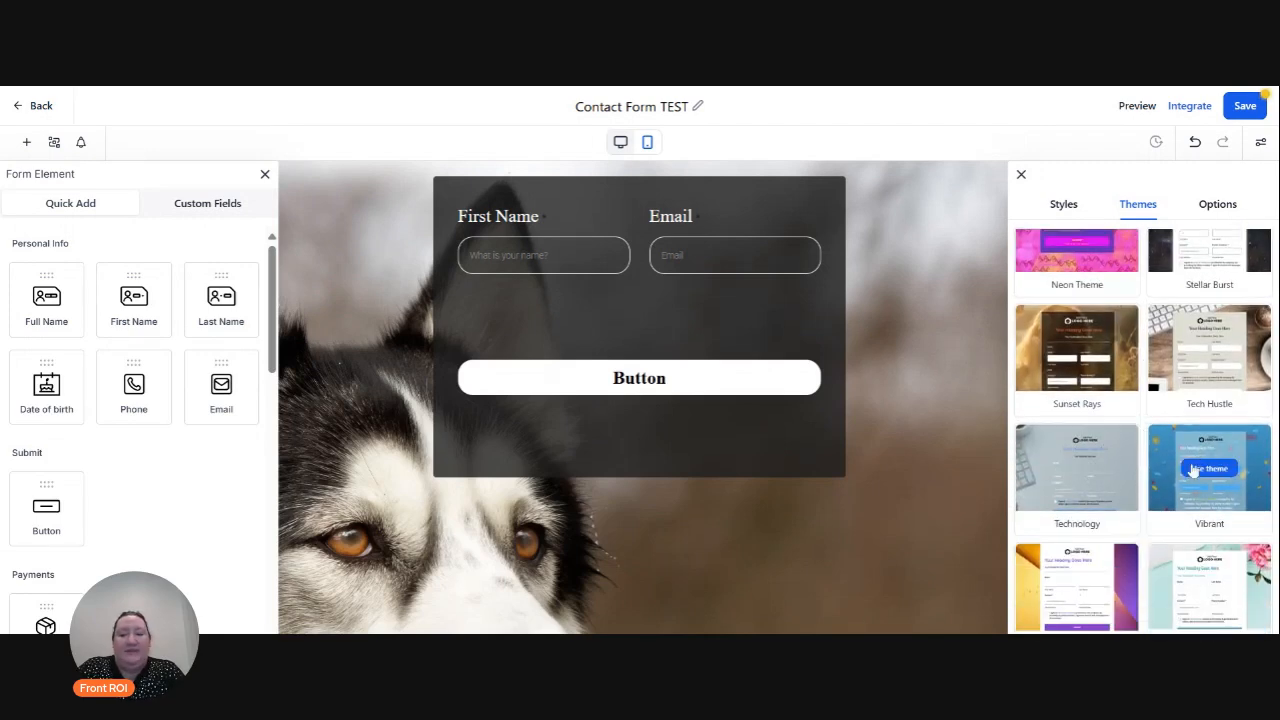
Try Open URL as the form's on-submit action and settle on Order Confirmation.
scroll(1100, 440, "up", 10)
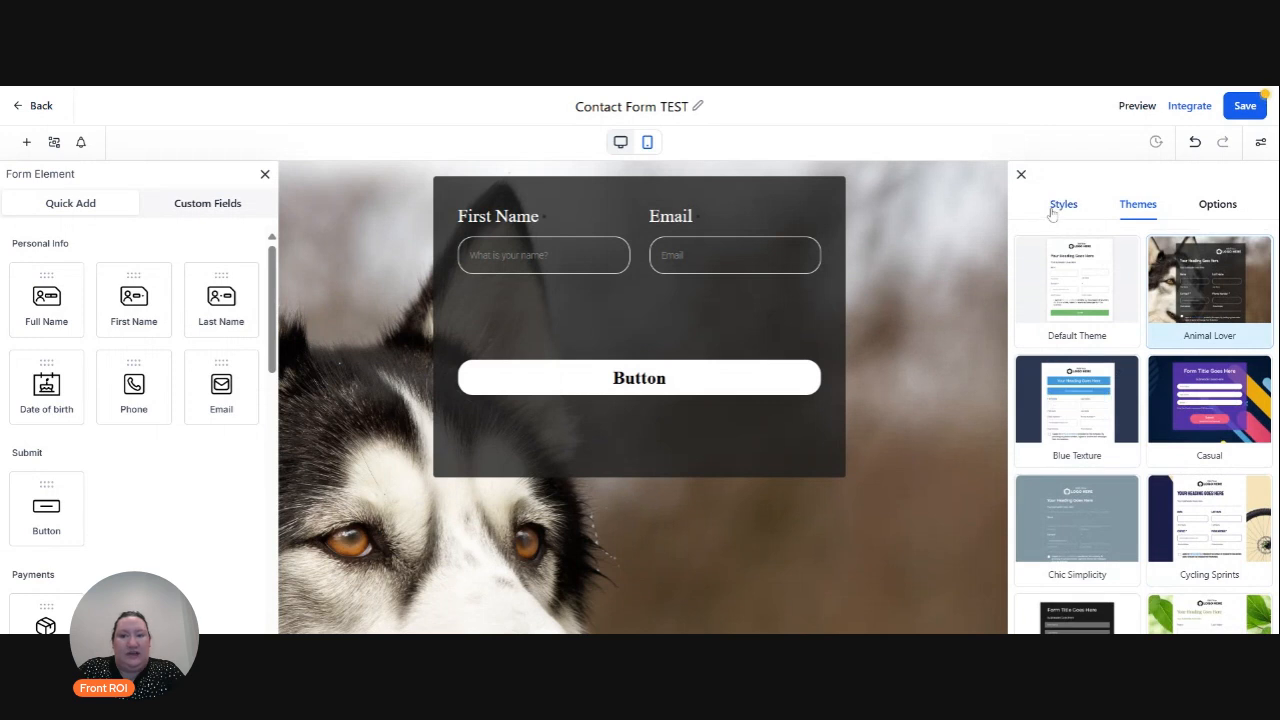
left_click(1220, 206)
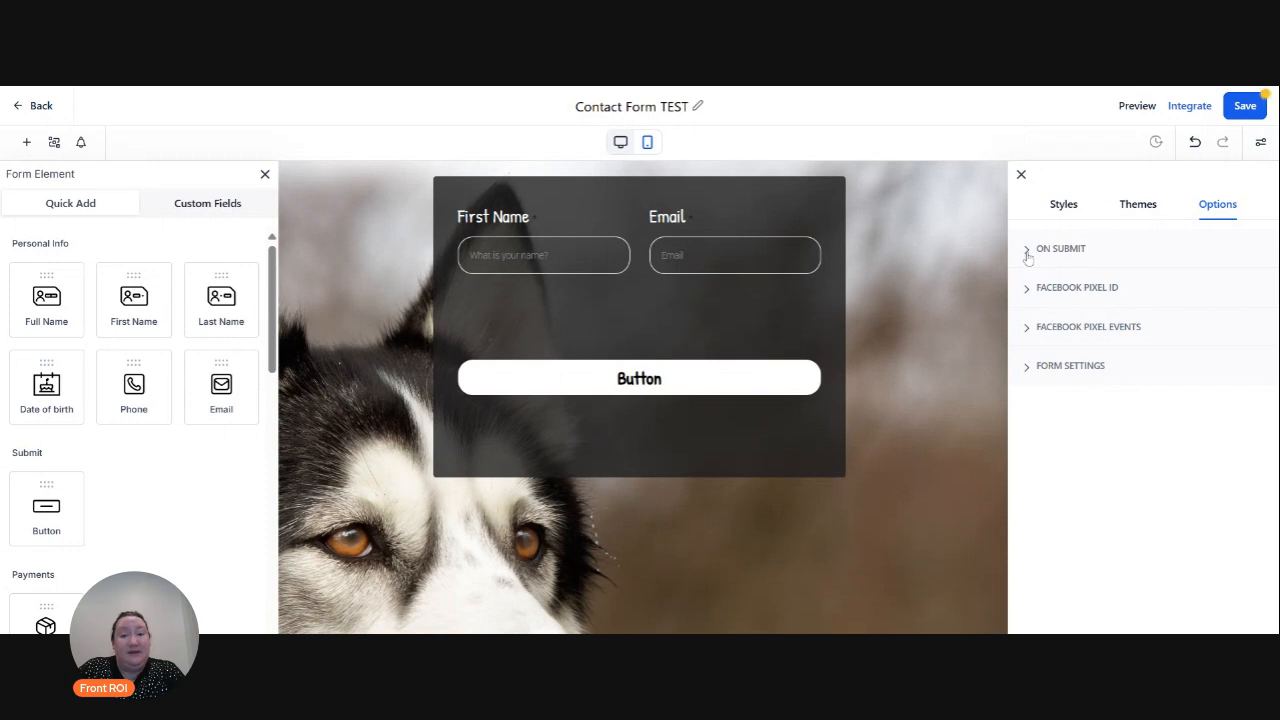
left_click(1027, 252)
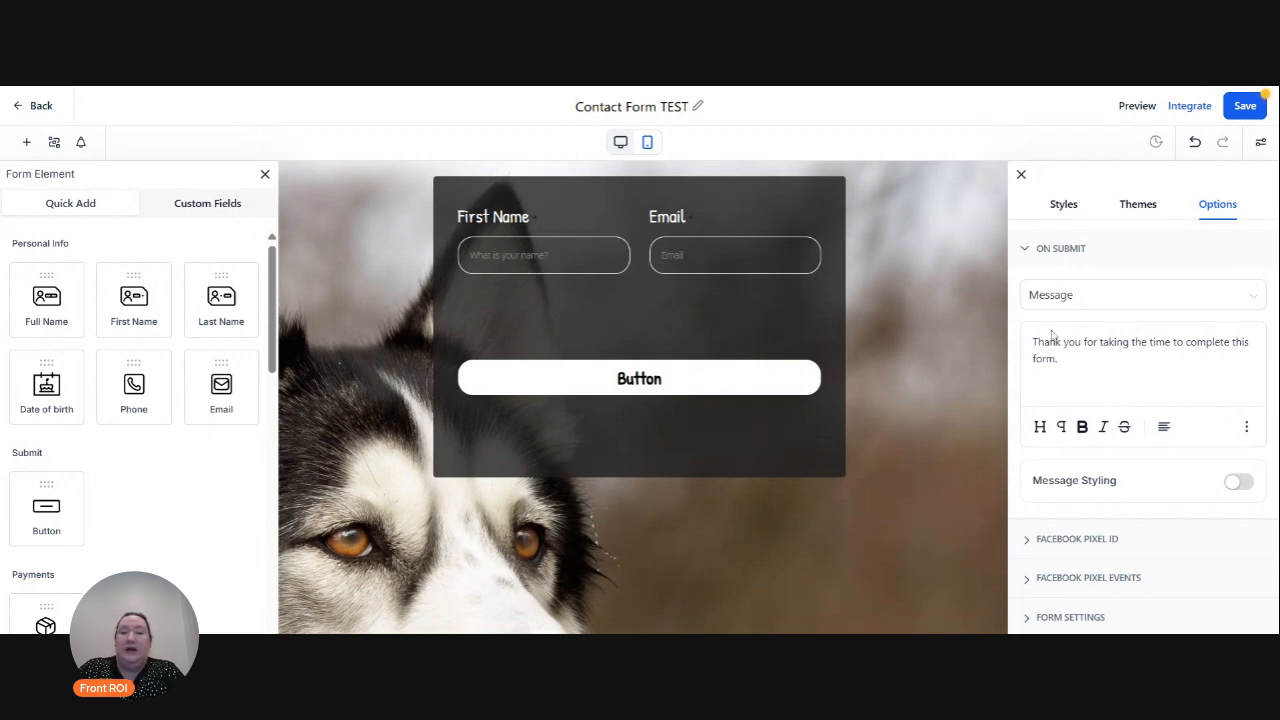
left_click(1086, 303)
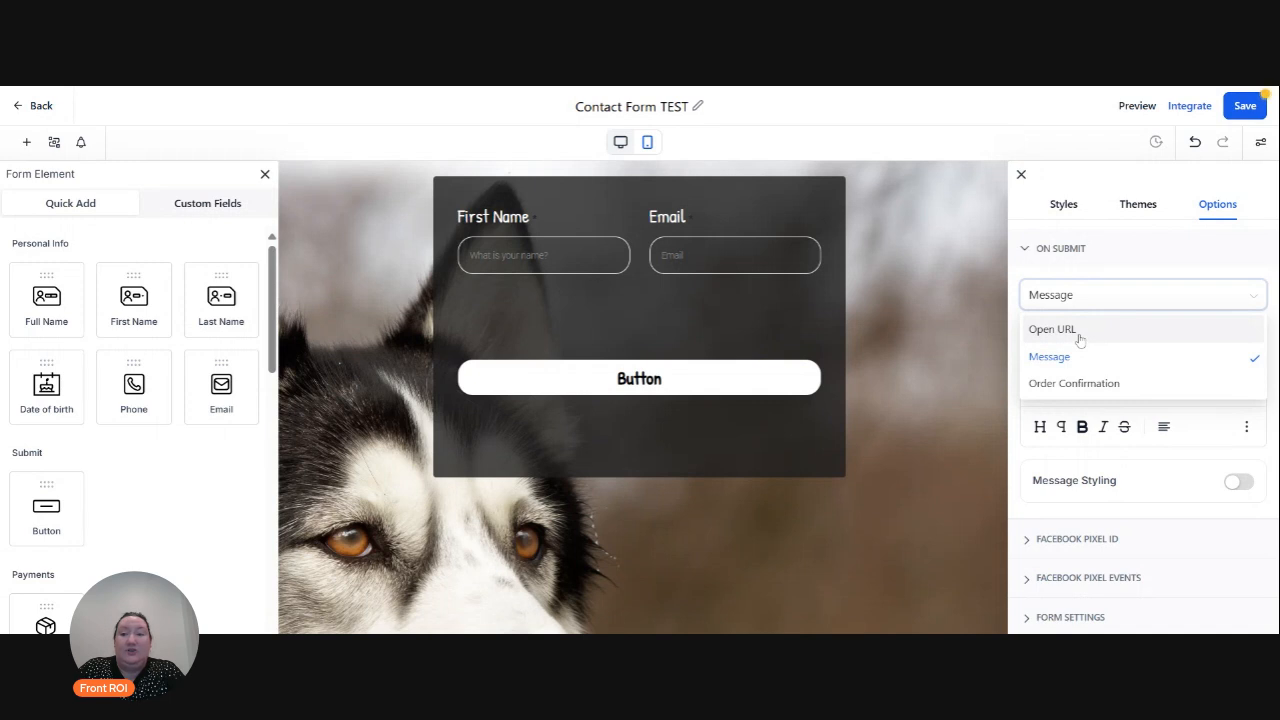
left_click(1079, 337)
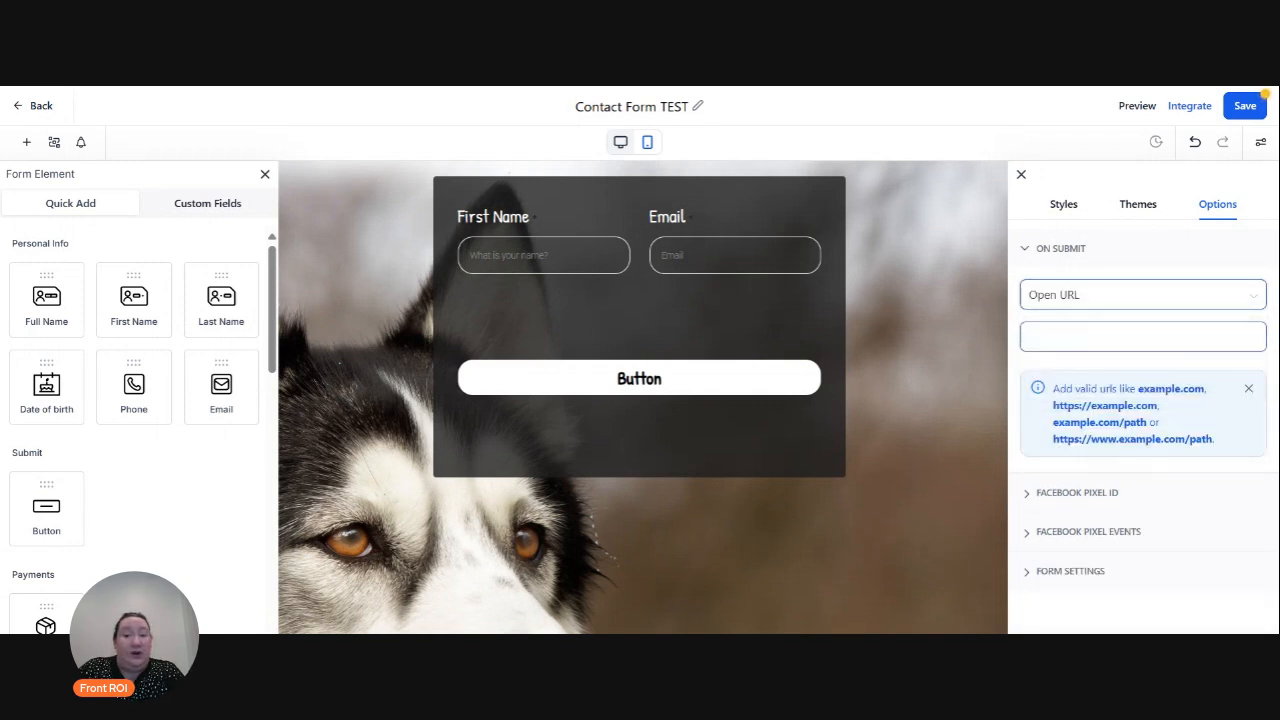
left_click(1065, 296)
left_click(1068, 385)
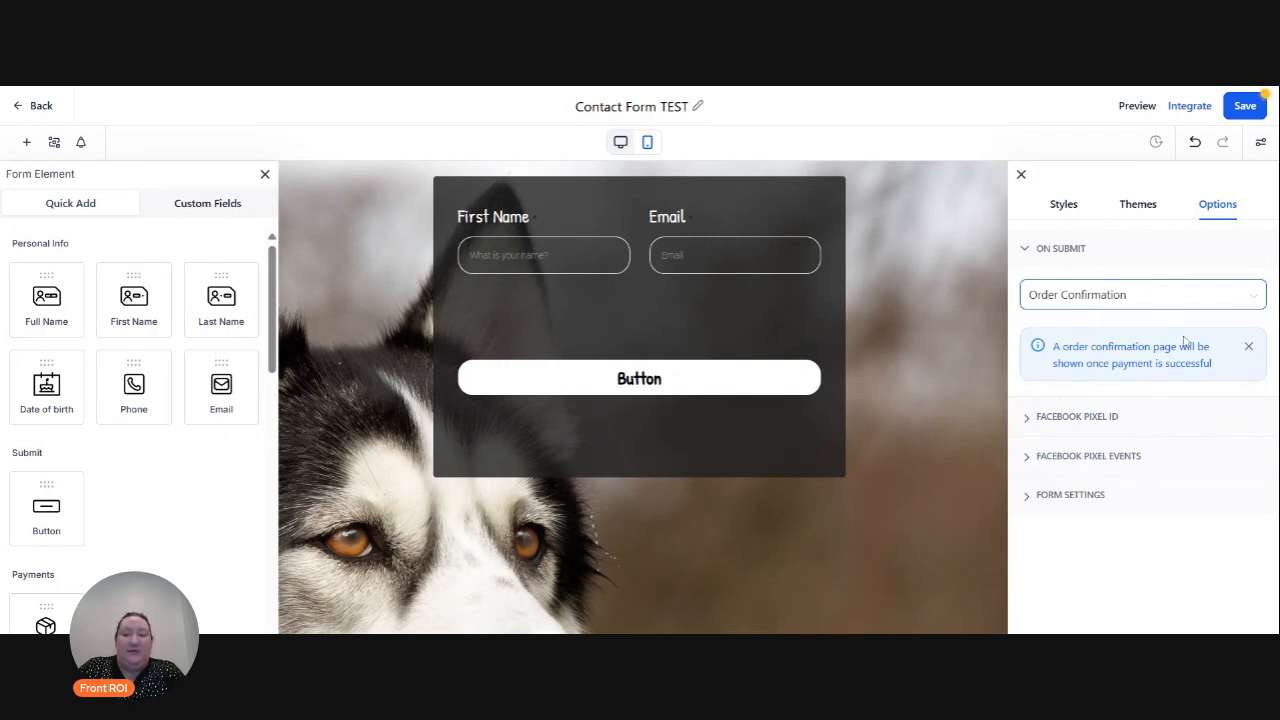
Review the form settings, the Facebook Pixel ID option and the Facebook Pixel events available on form submission.
left_click(1074, 495)
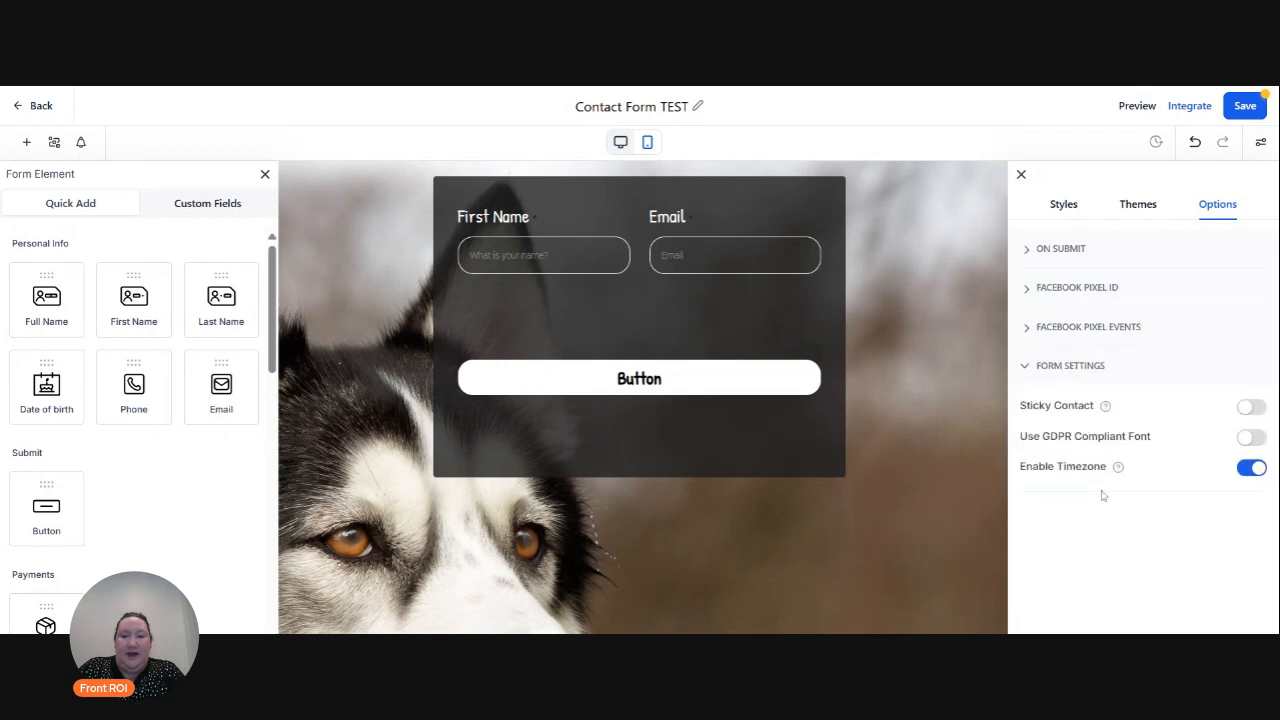
left_click(1030, 368)
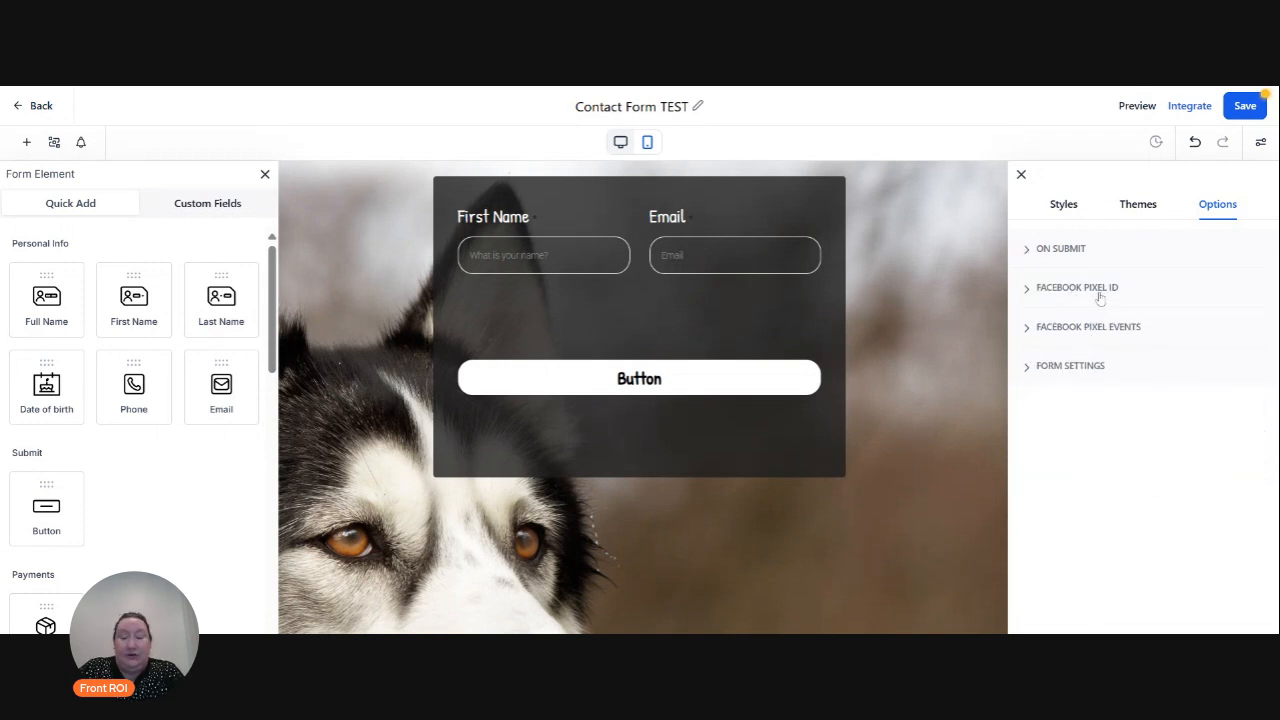
left_click(1062, 300)
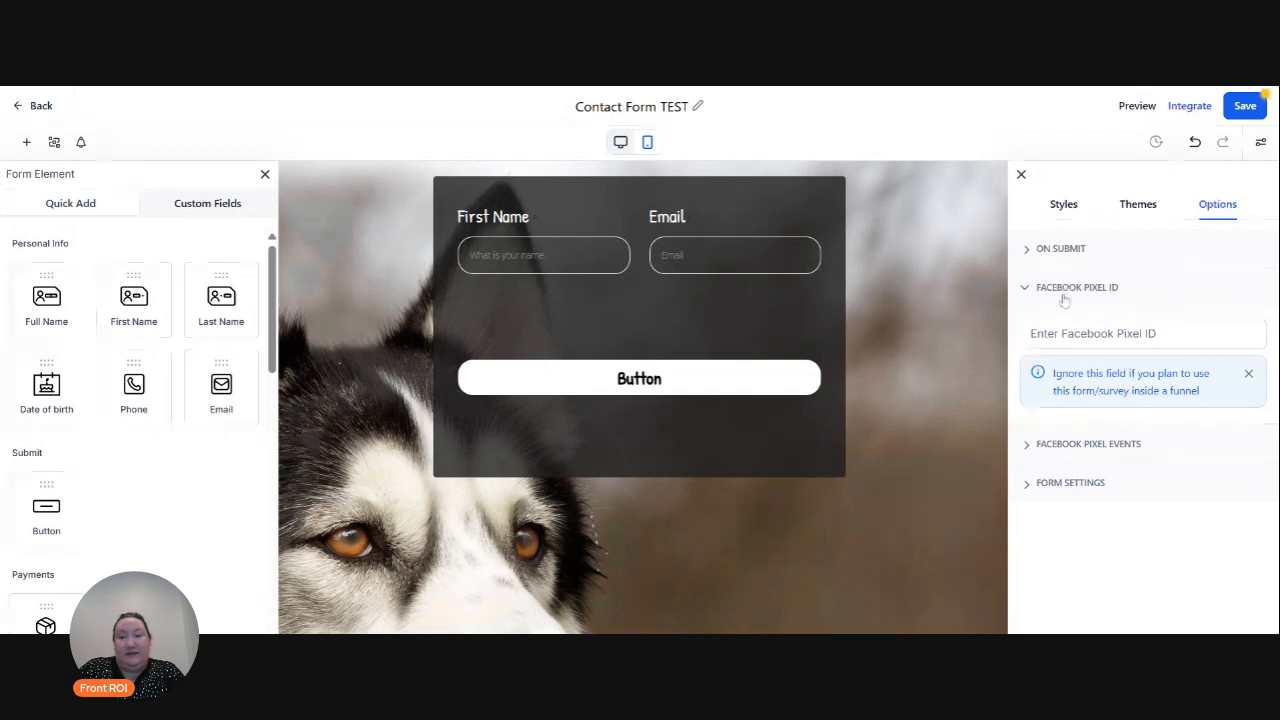
left_click(1064, 445)
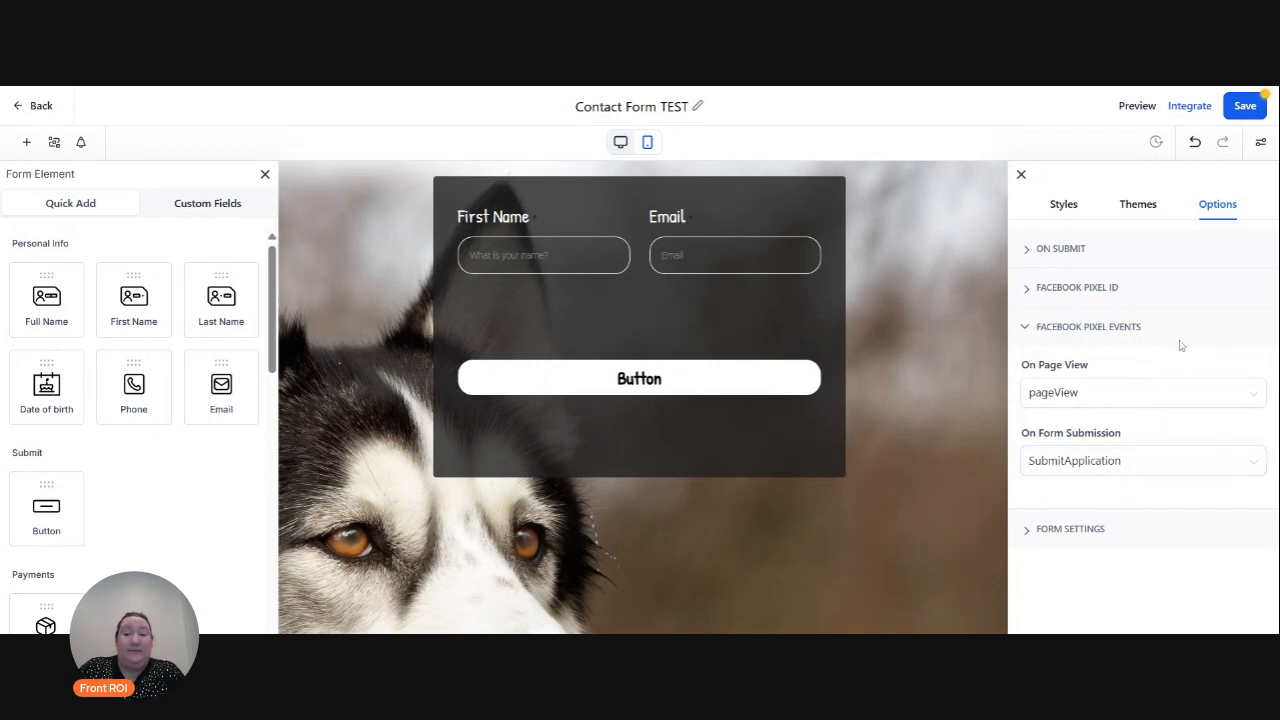
left_click(1084, 472)
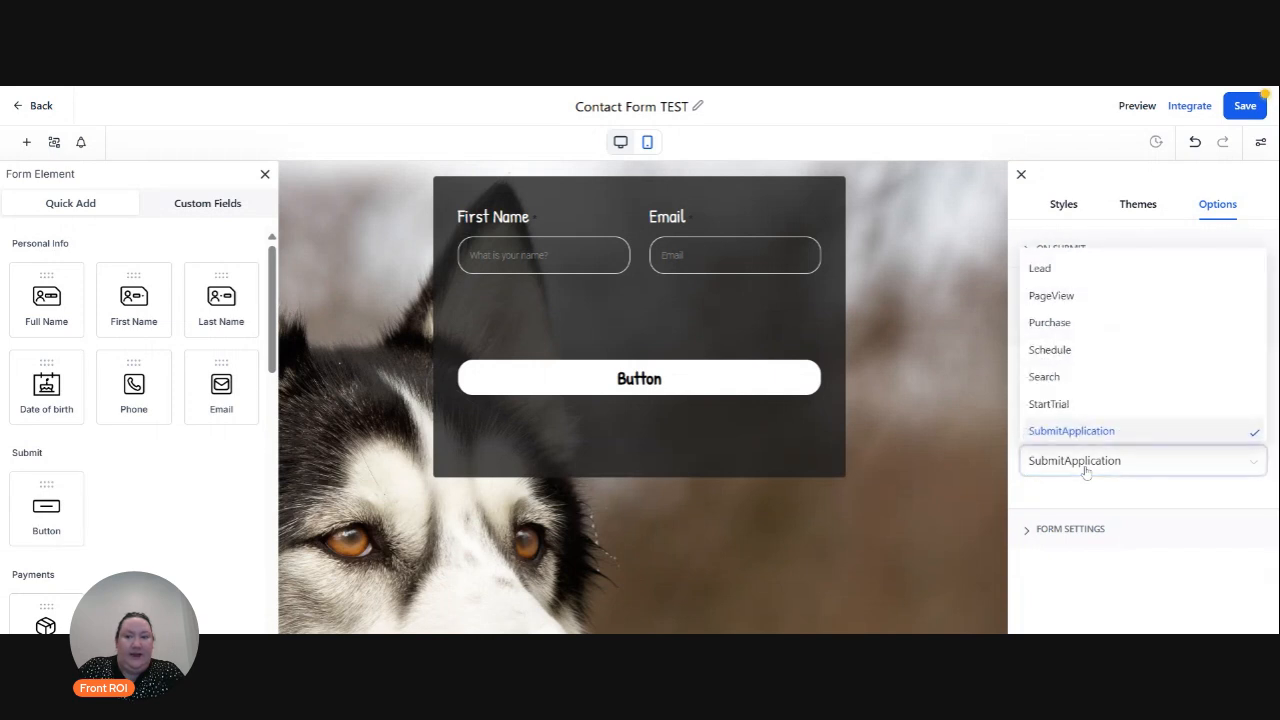
left_click(1086, 472)
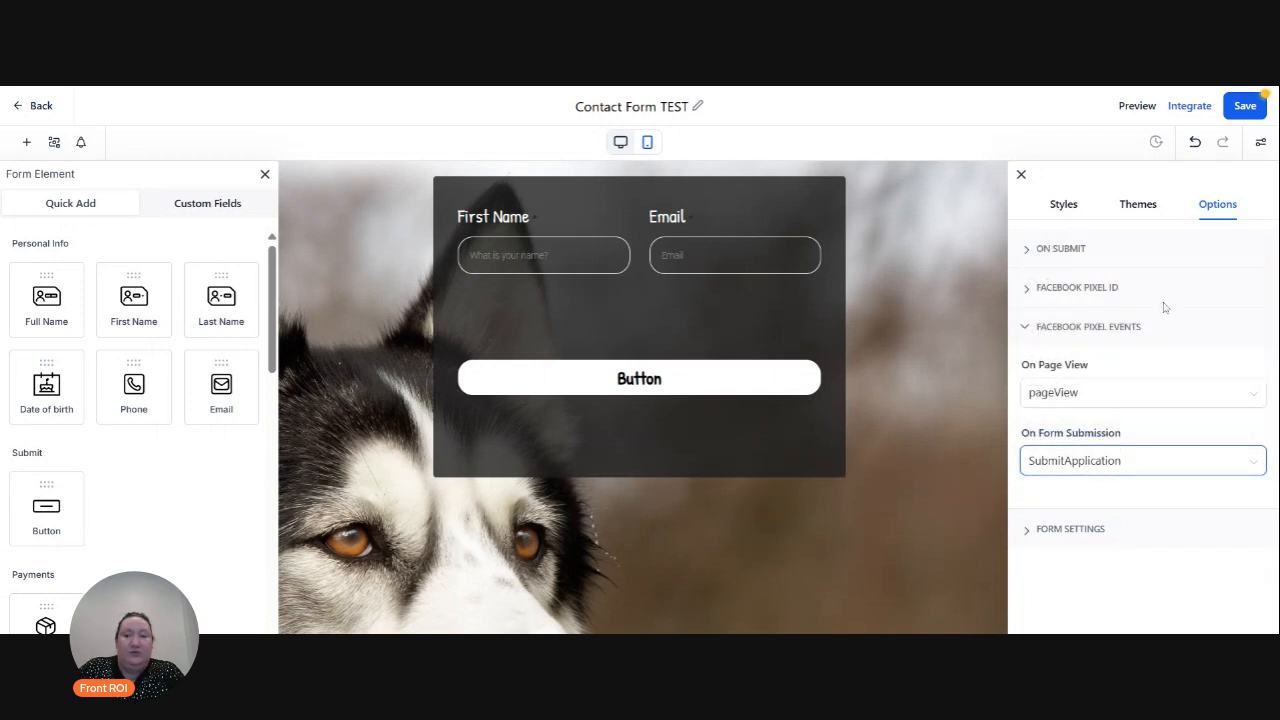
left_click(1112, 474)
scroll(1166, 380, "down", 3)
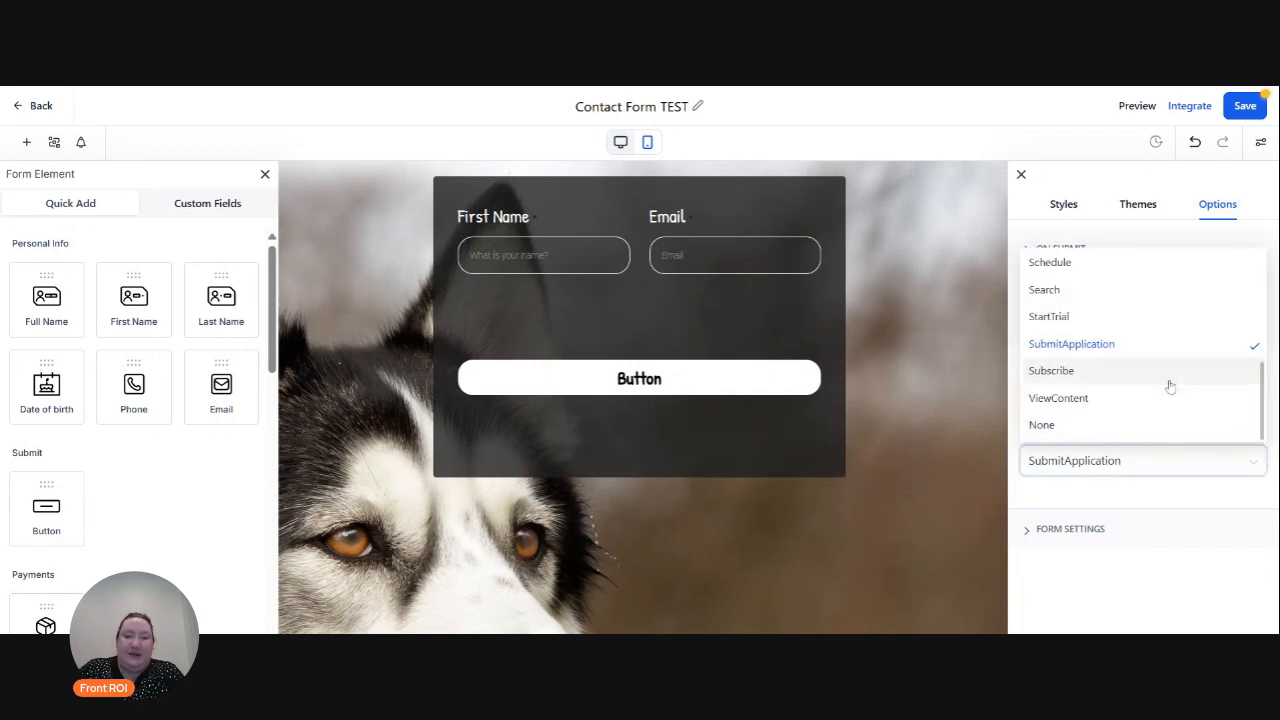
left_click(1112, 474)
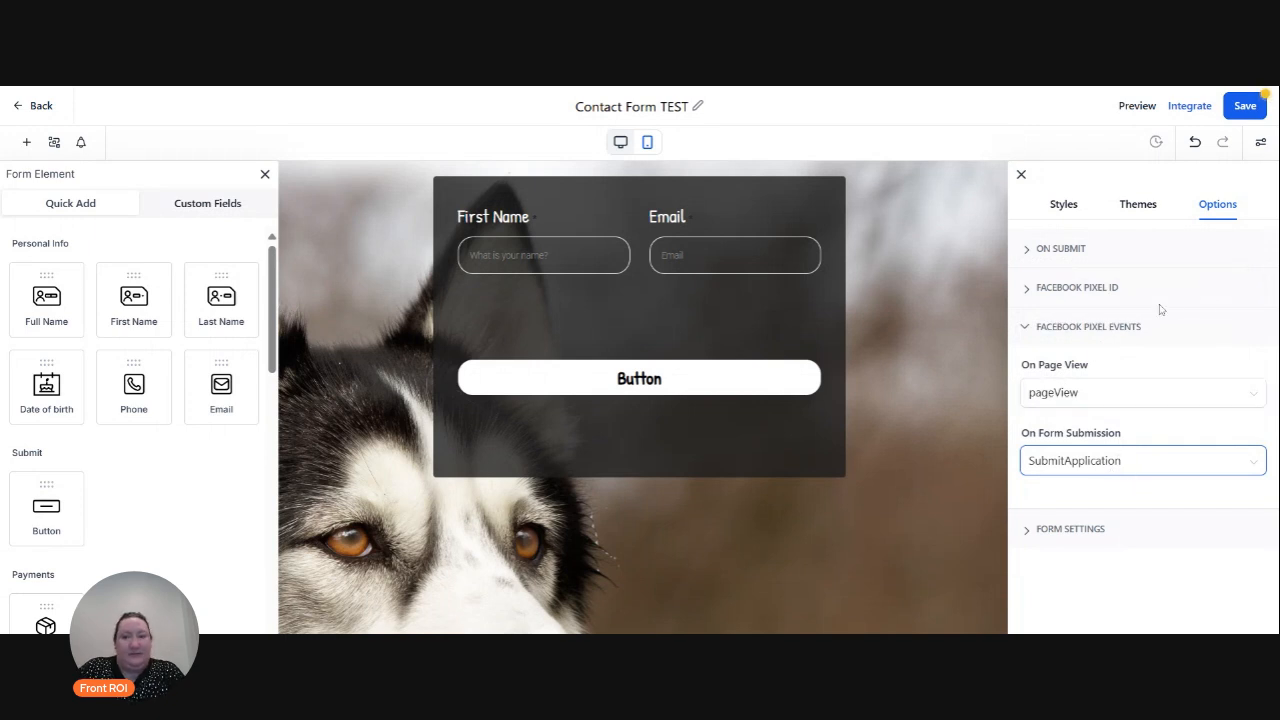
left_click(1021, 175)
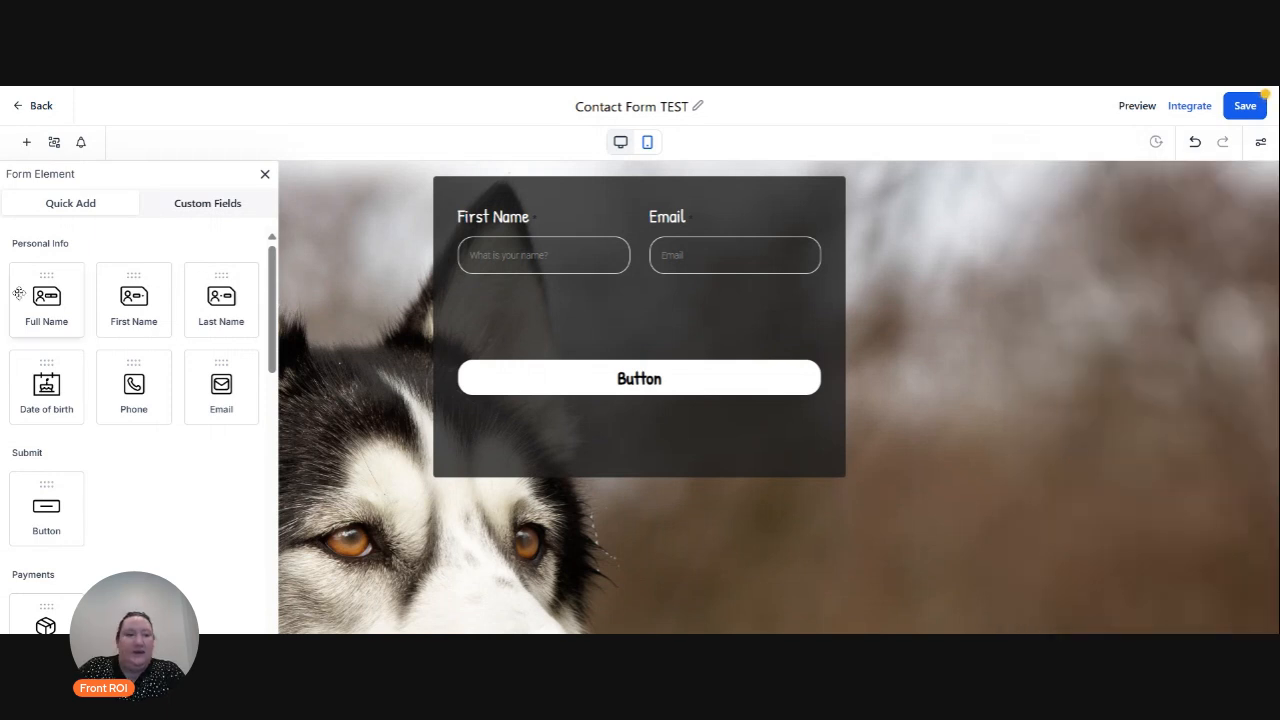
Apply the Default Theme to the form, accepting the loss of the current style modifications.
left_click(1260, 142)
left_click(1138, 204)
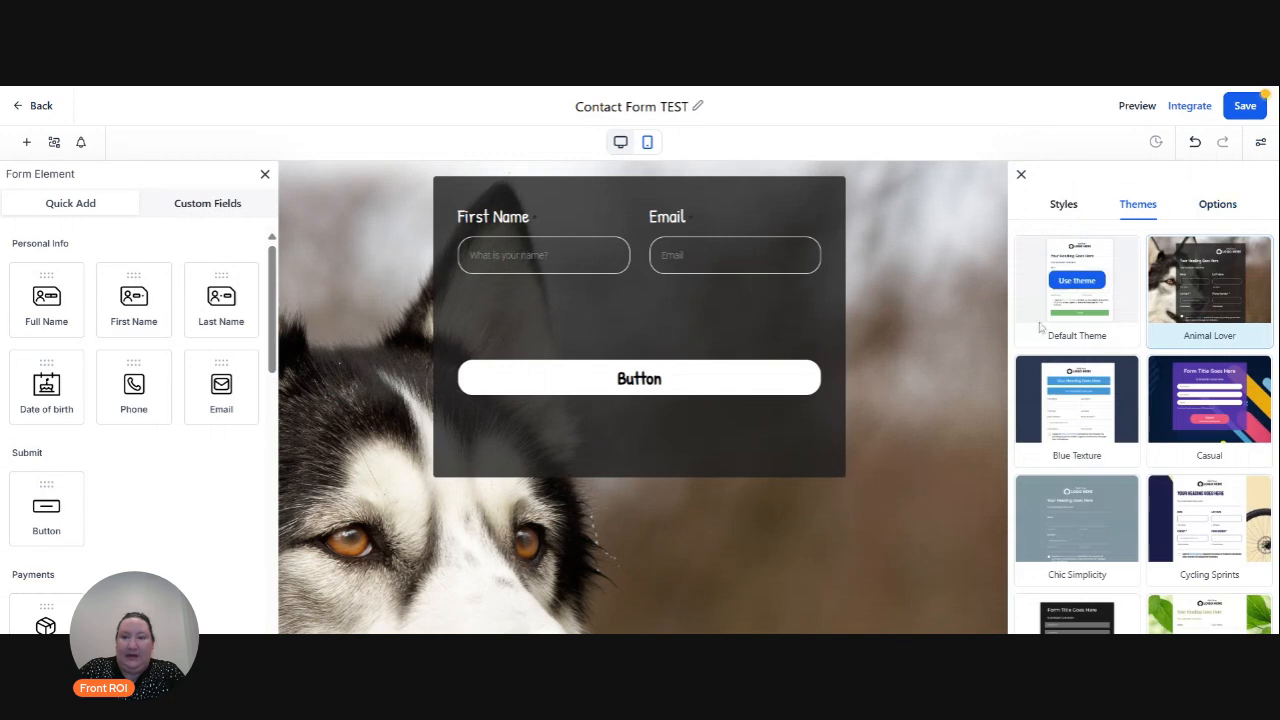
left_click(1076, 282)
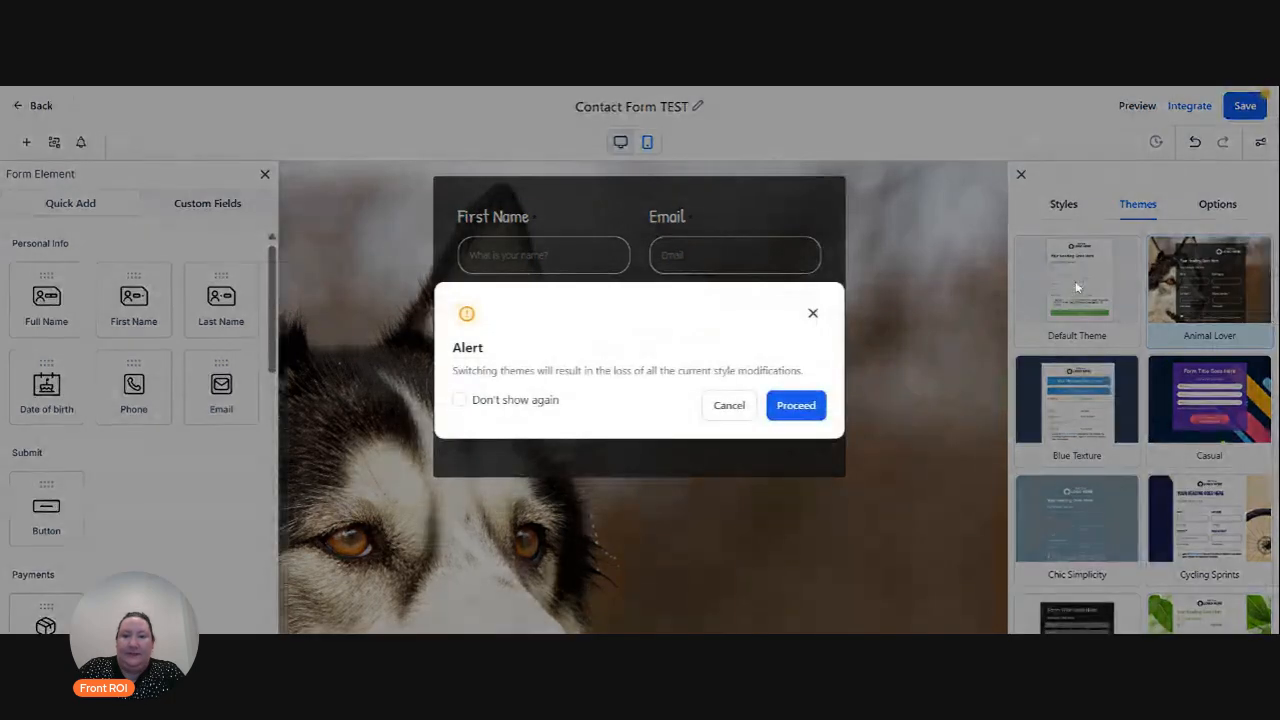
left_click(807, 406)
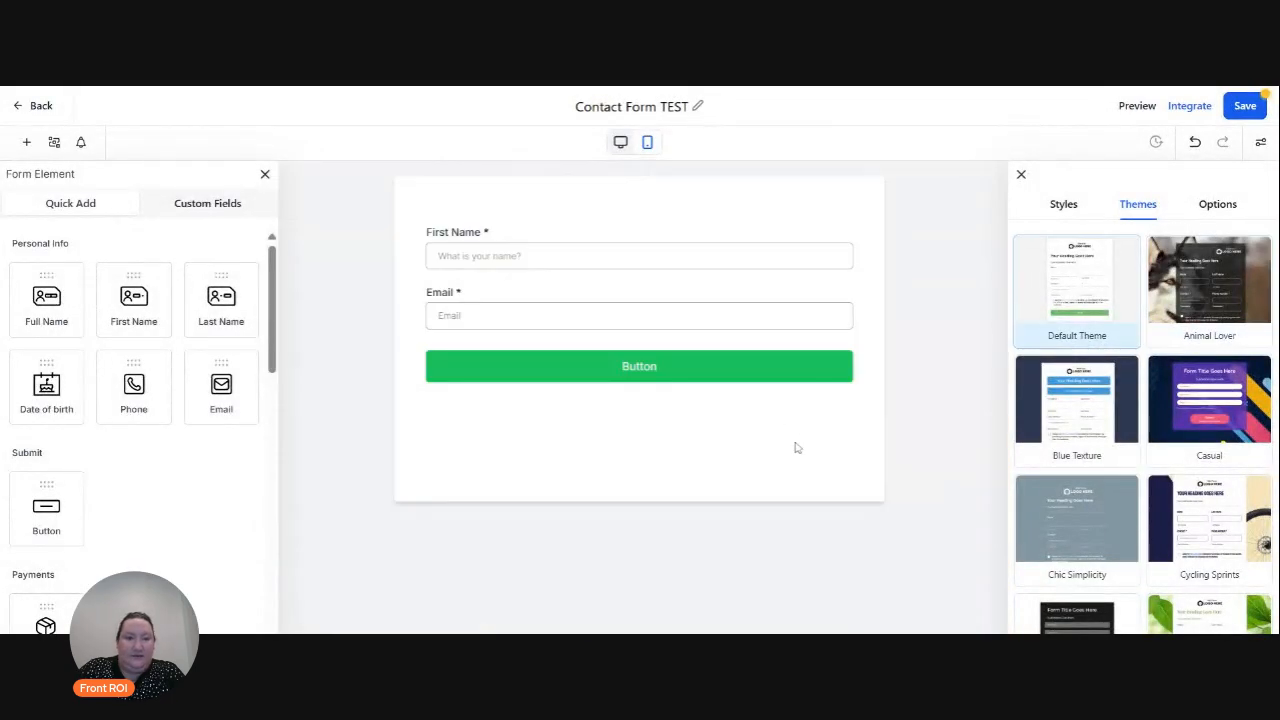
left_click(1021, 175)
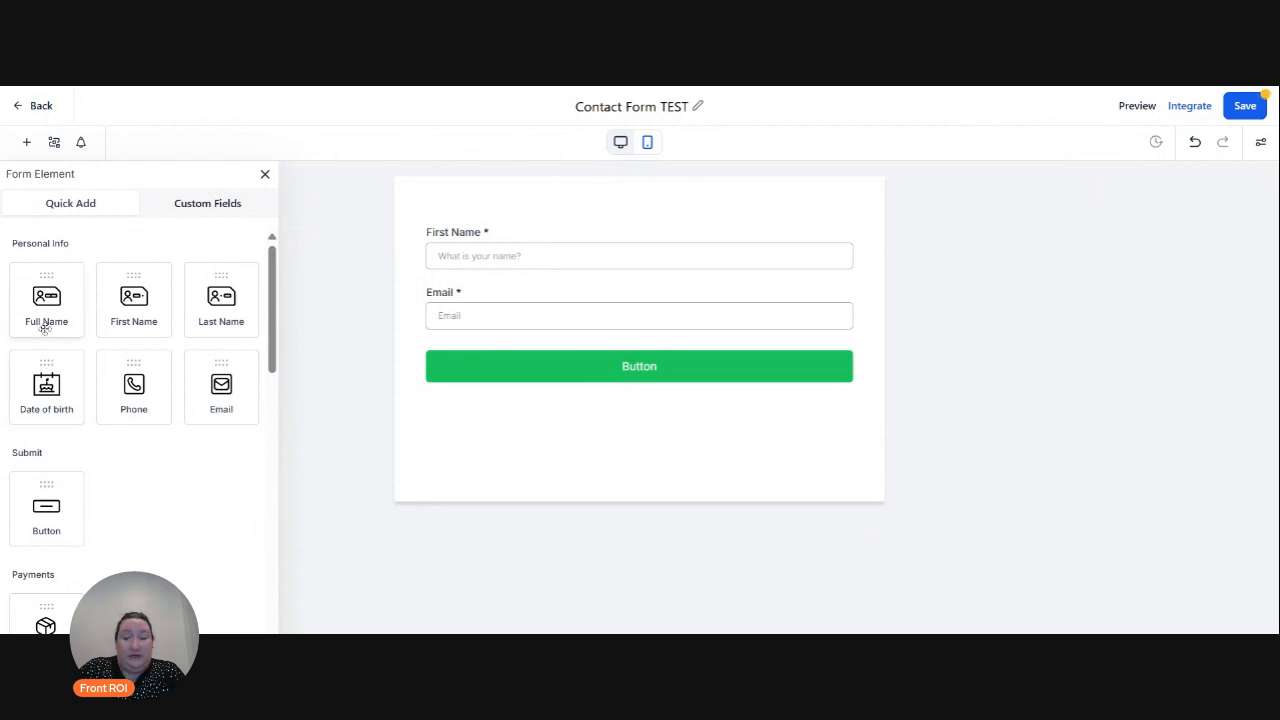
Add a Date of birth field between Email and the button and set its date format to MM-DD-YYYY.
left_click(62, 403)
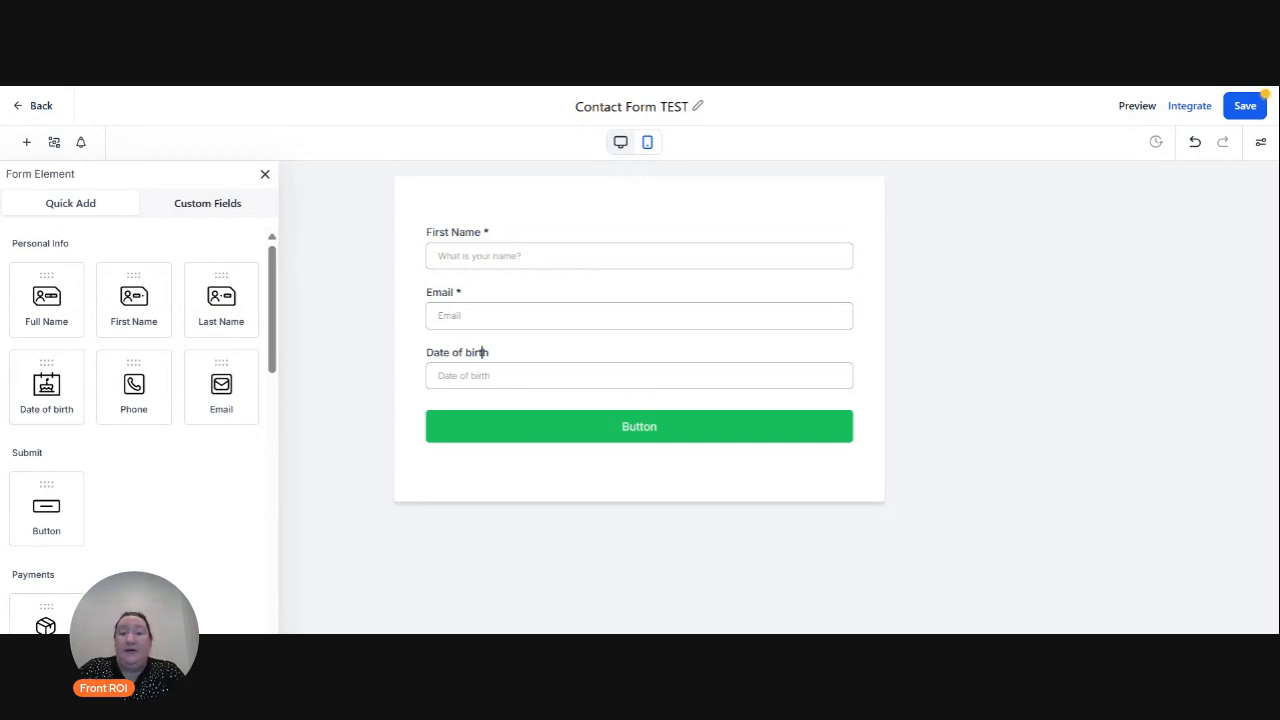
left_click(623, 358)
scroll(1148, 380, "down", 3)
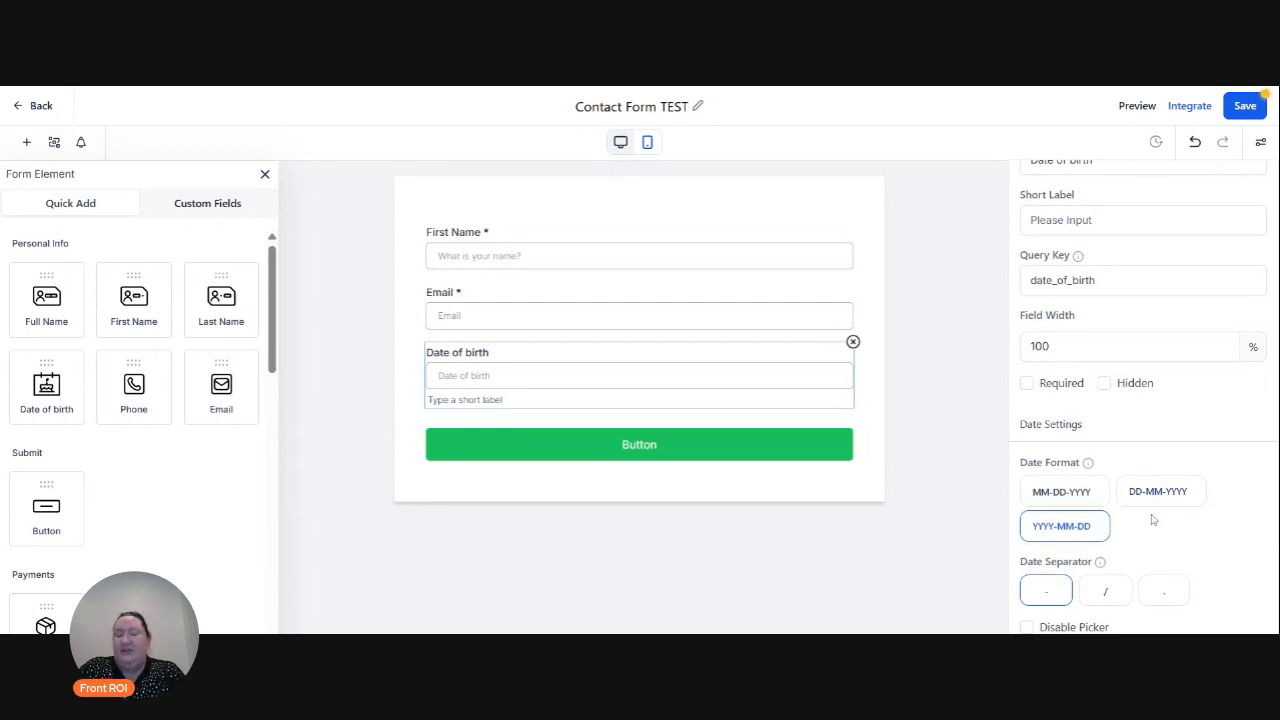
left_click(1063, 498)
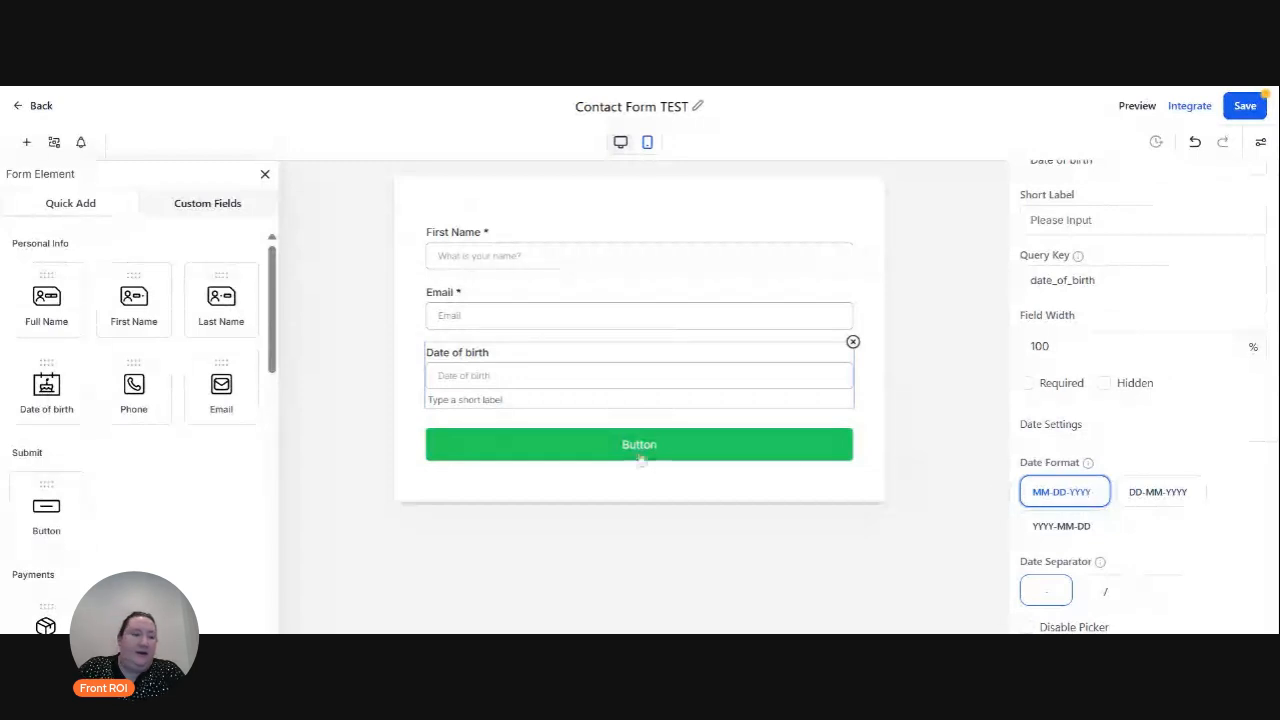
Add the combined Address element to the form directly below the Date of birth field.
scroll(125, 410, "down", 2)
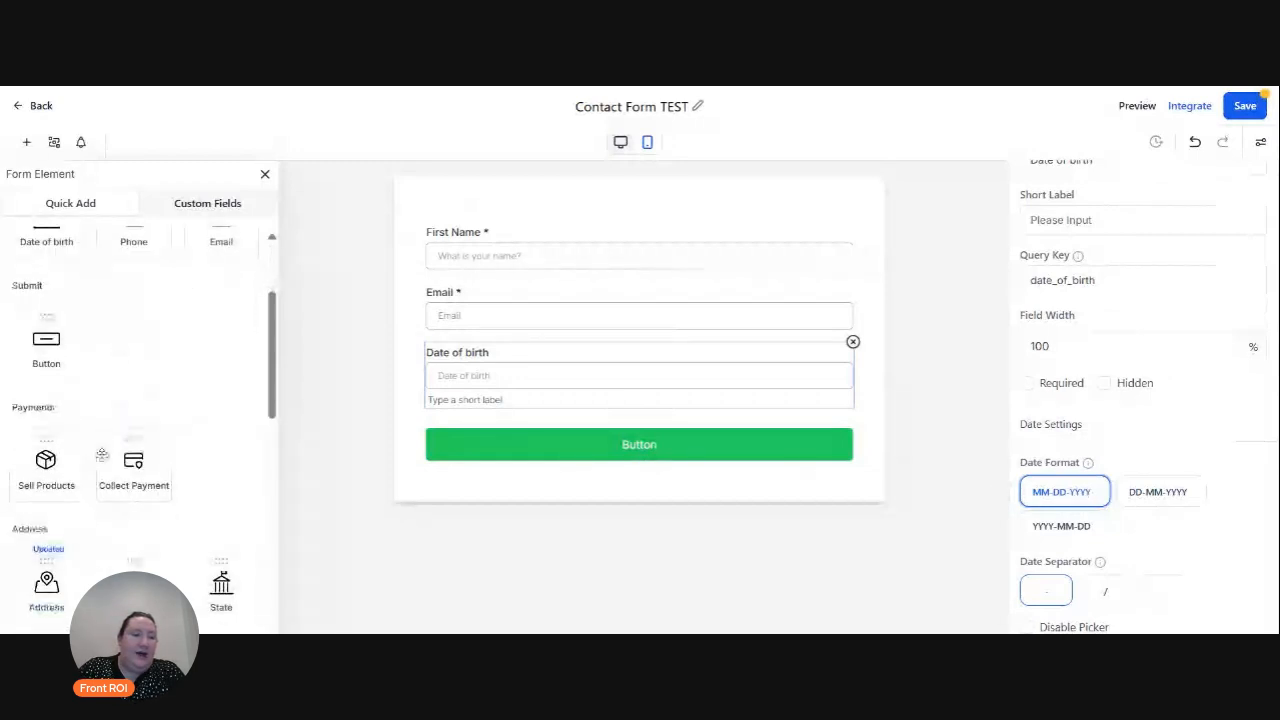
scroll(110, 420, "down", 1)
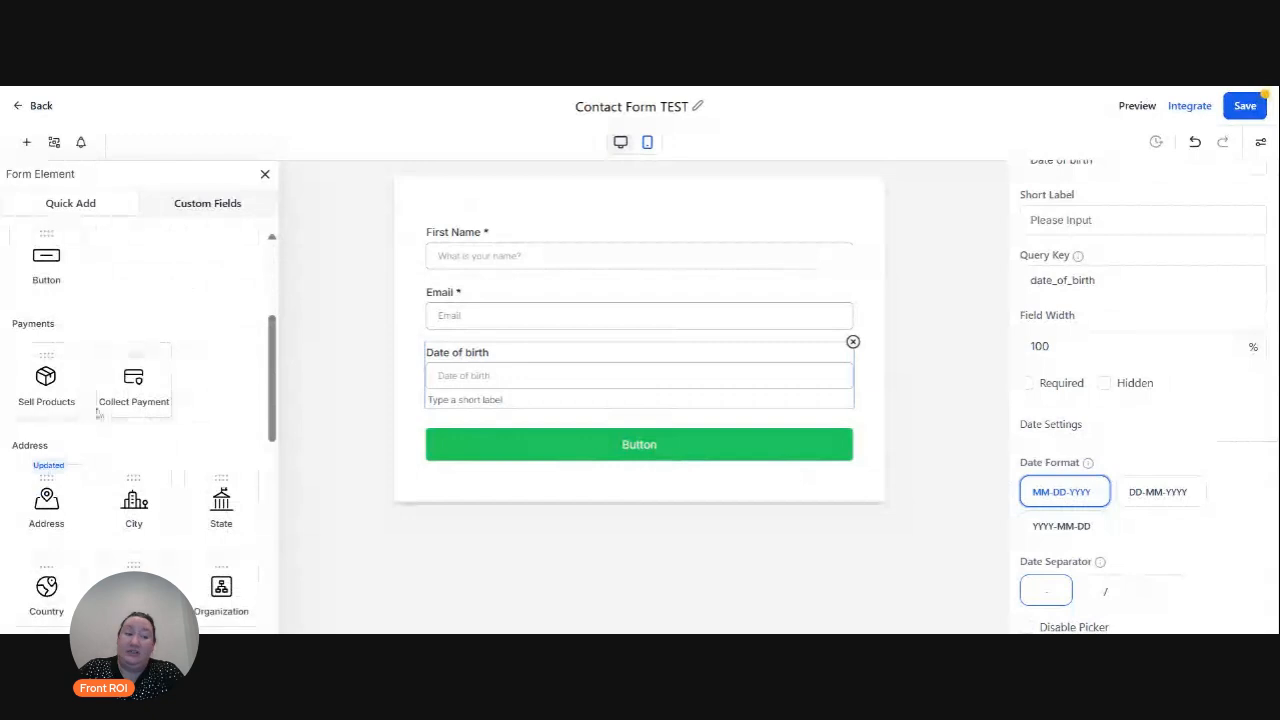
scroll(100, 410, "down", 2)
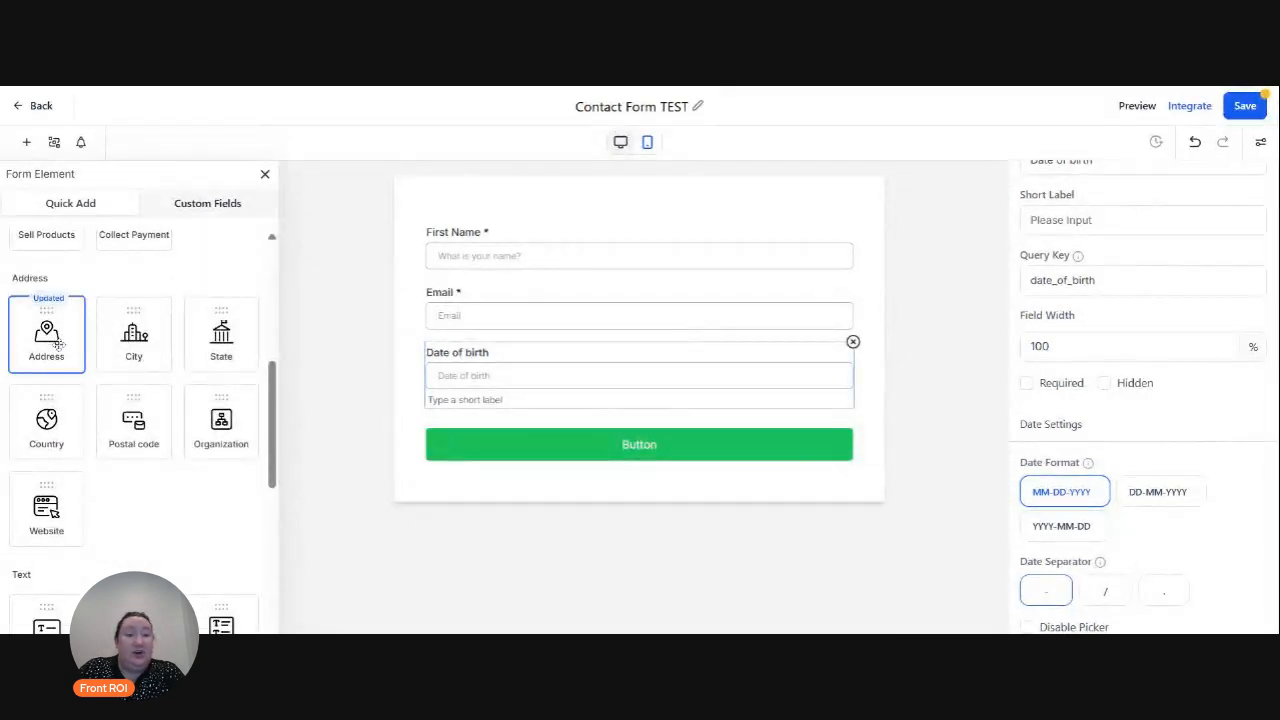
left_click_drag(57, 345, 466, 416)
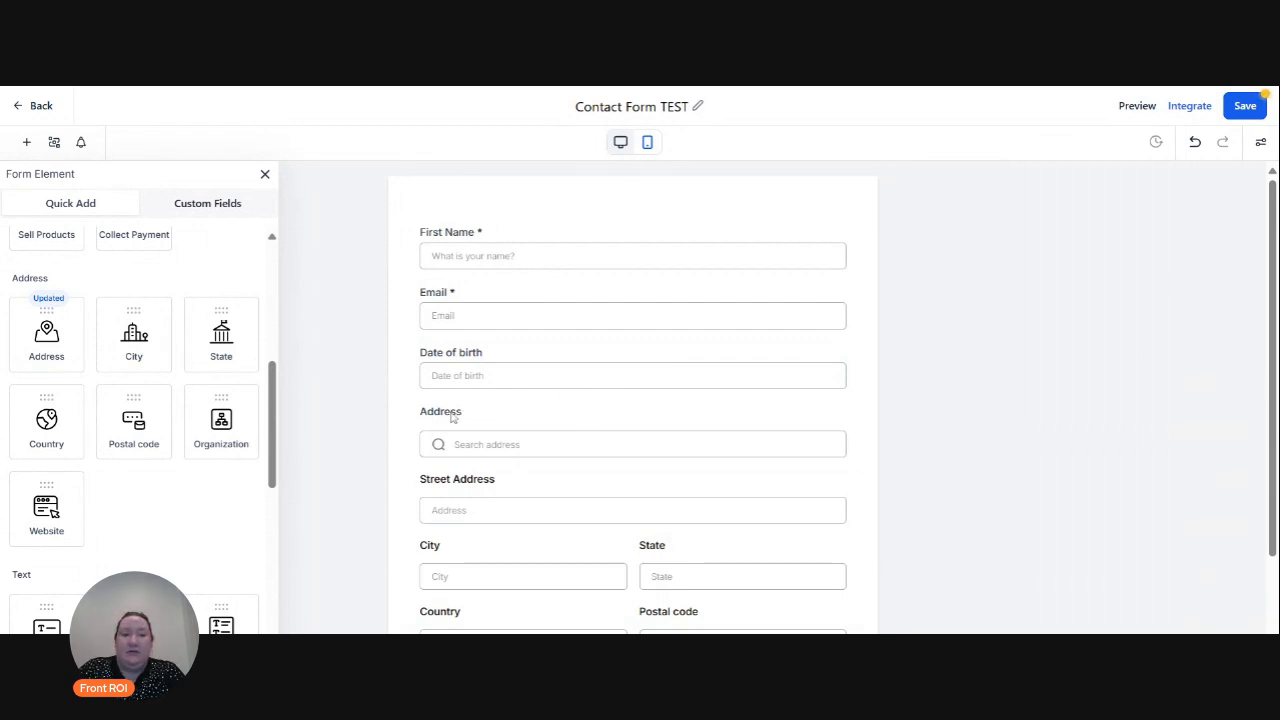
Review the Address element's settings and turn off Auto-Complete Address.
left_click(528, 467)
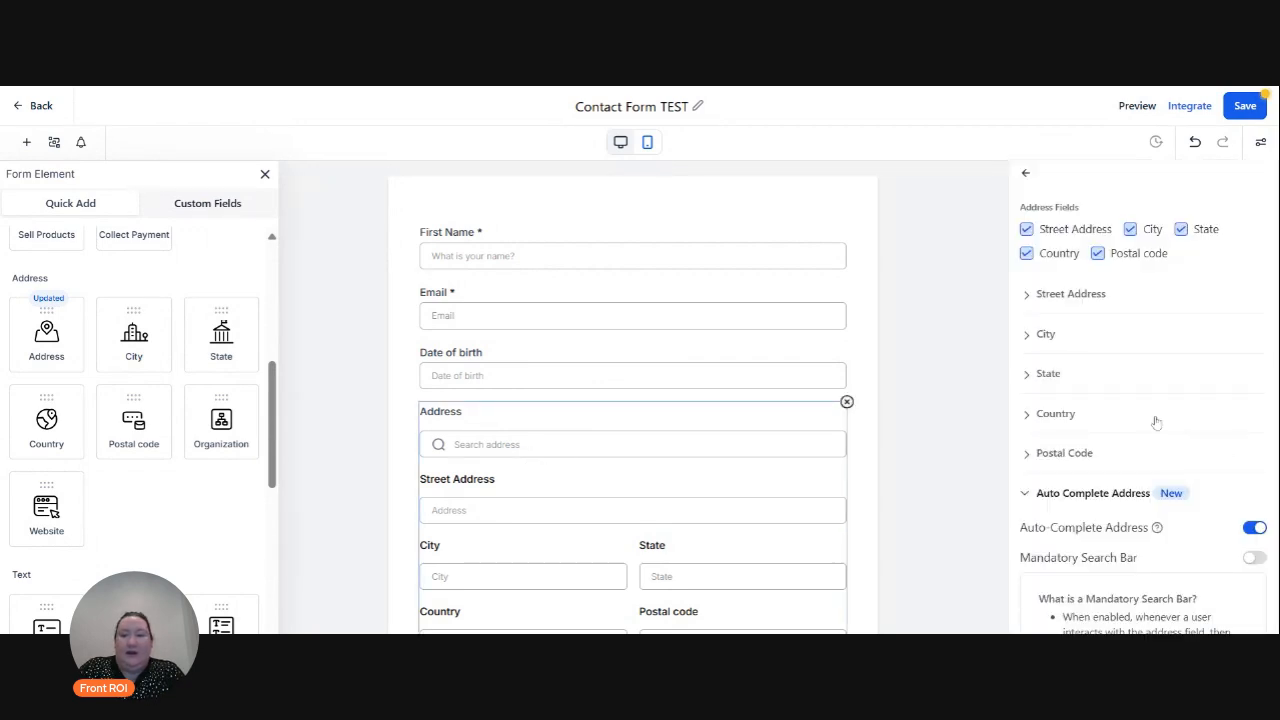
scroll(1158, 422, "down", 1)
scroll(1170, 418, "down", 1)
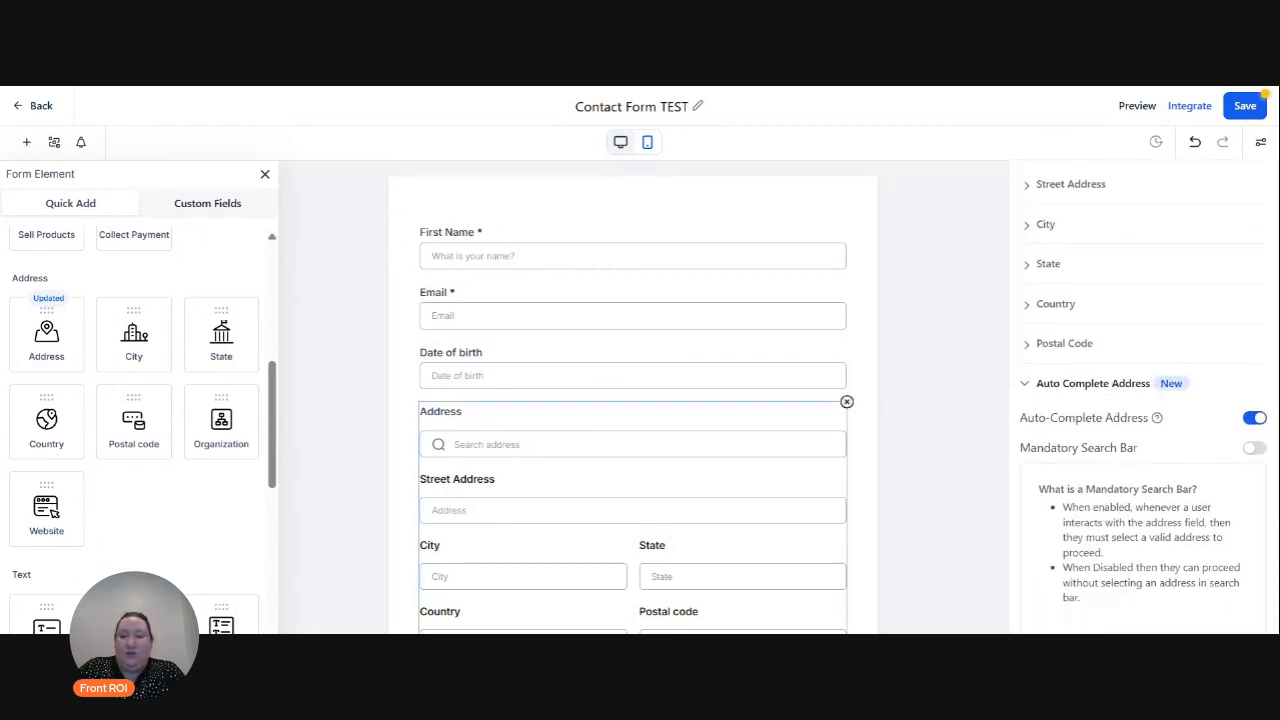
scroll(1096, 436, "up", 1)
scroll(1100, 440, "down", 1)
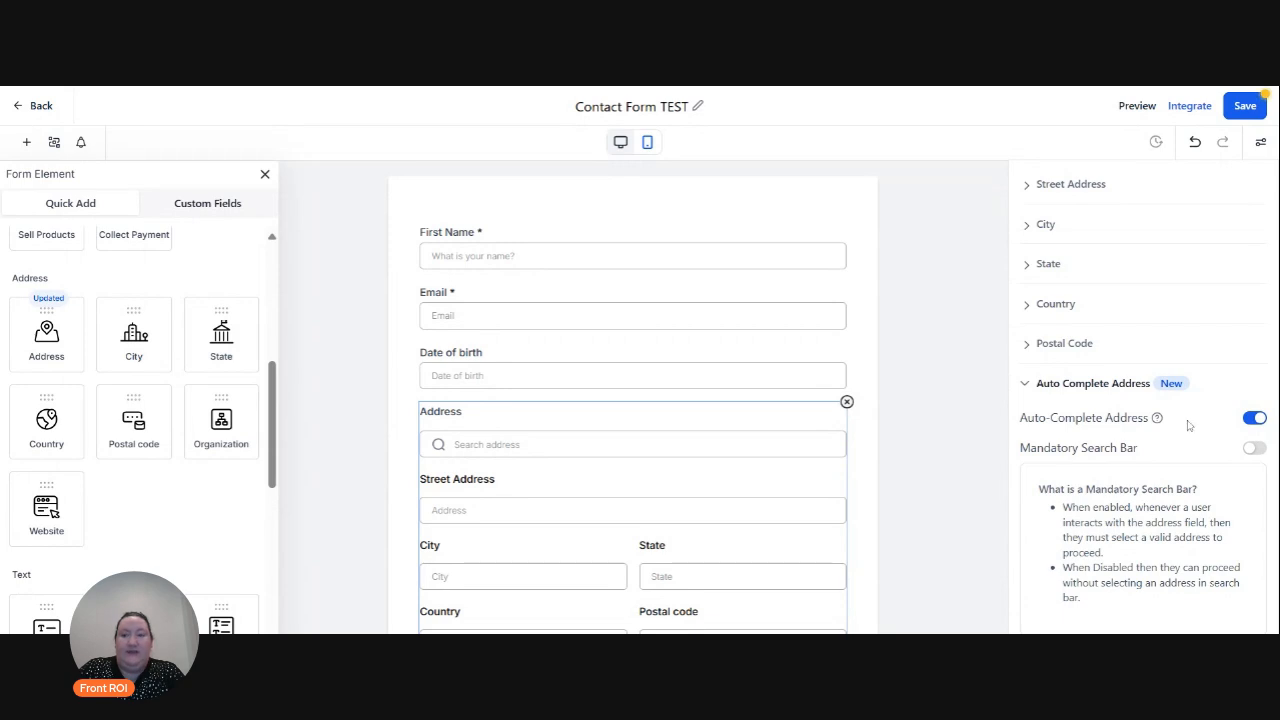
left_click(1255, 419)
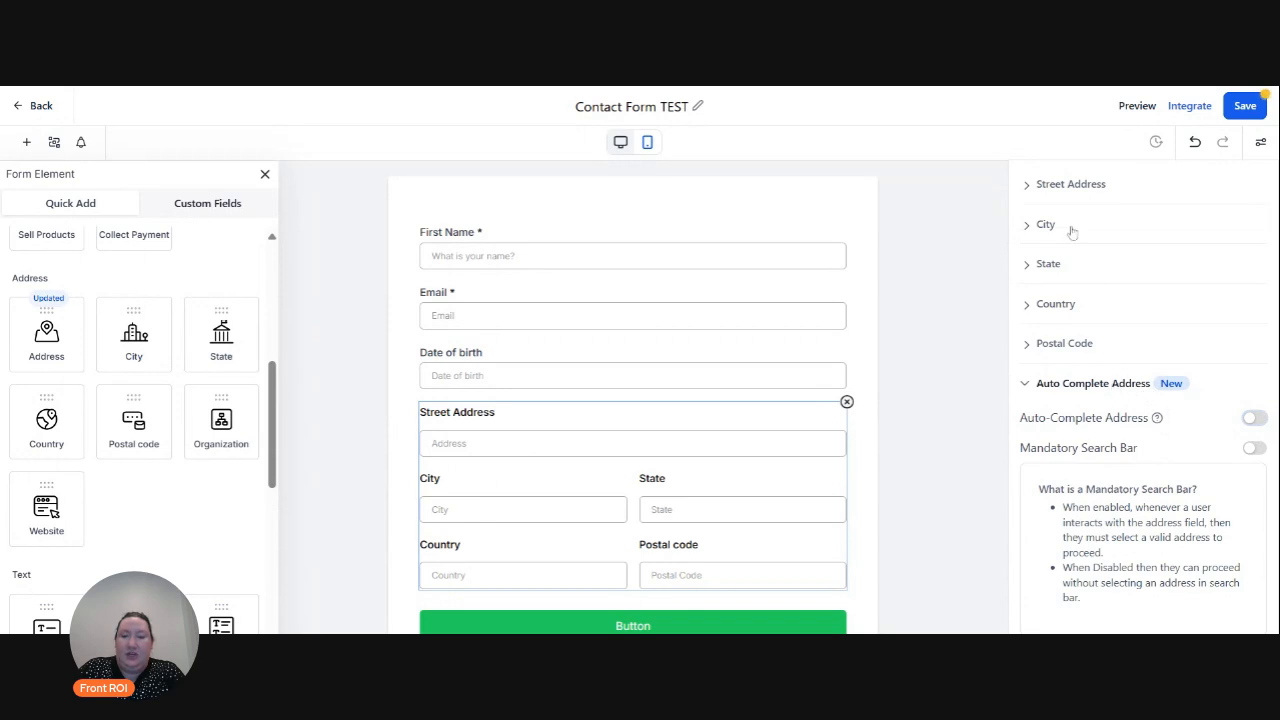
scroll(1109, 374, "up", 2)
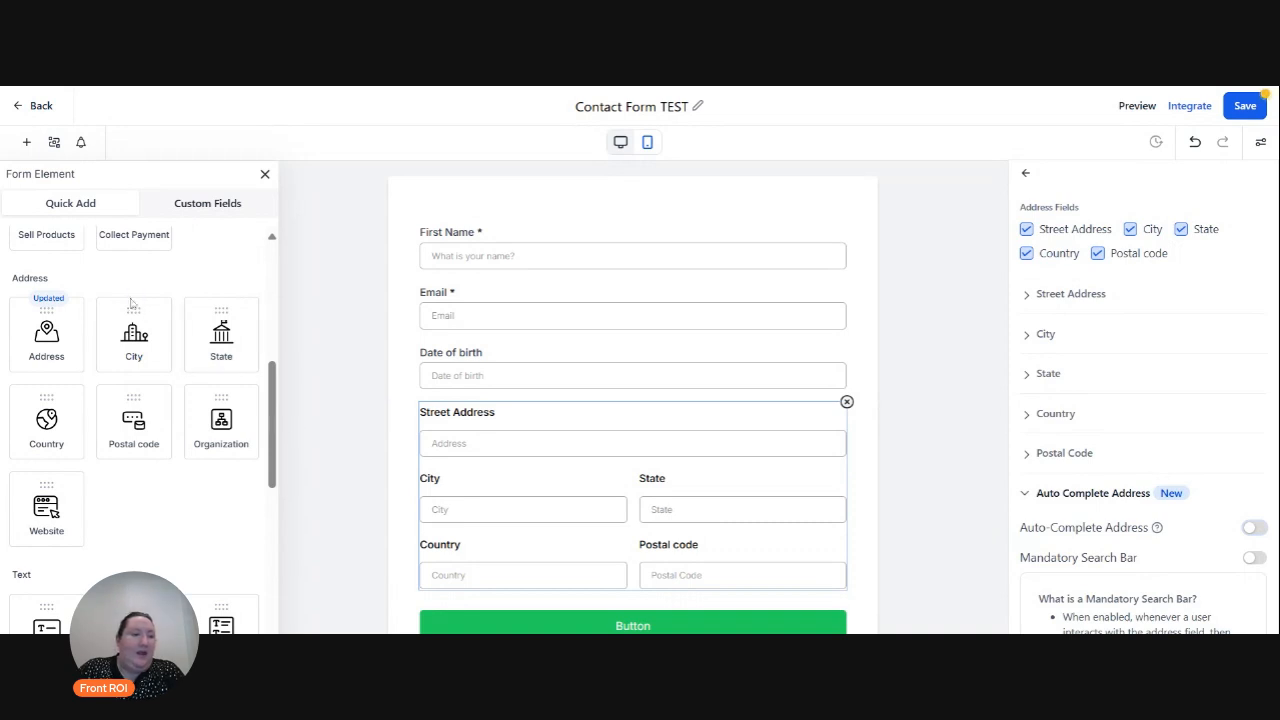
Add a Single Line text field above First Name and open its settings.
scroll(163, 406, "down", 2)
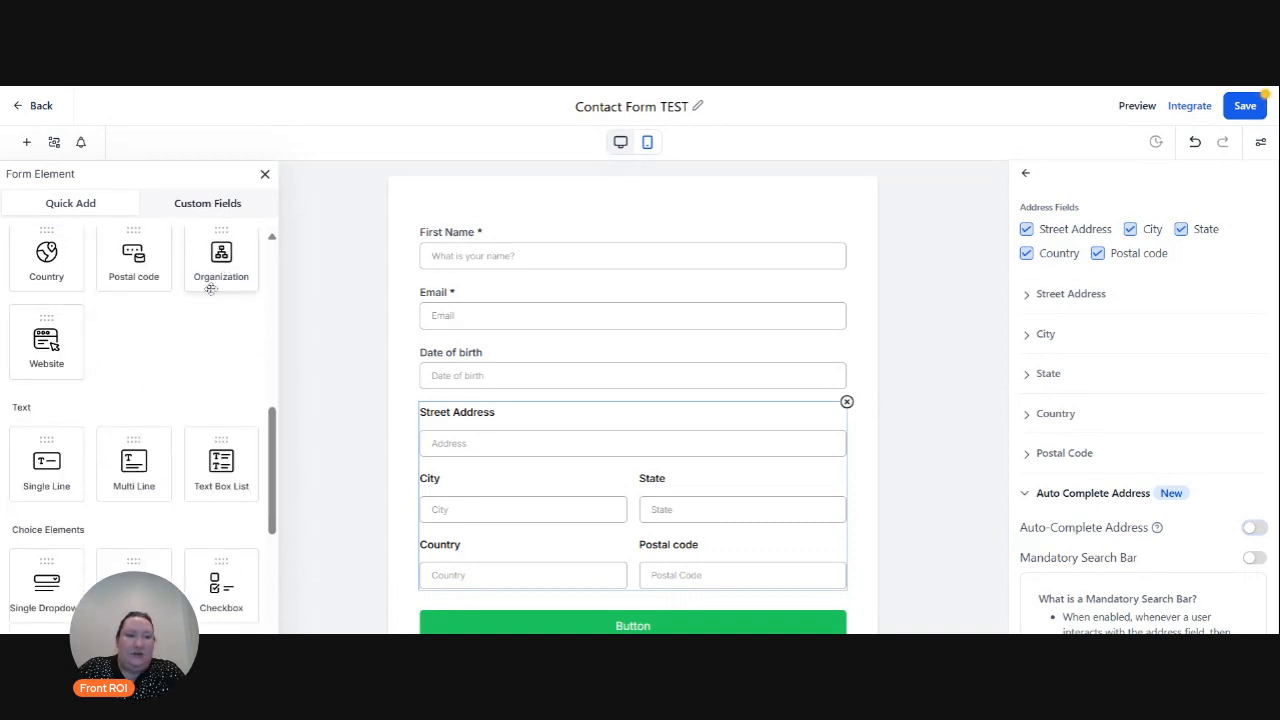
scroll(166, 371, "down", 1)
scroll(193, 337, "down", 1)
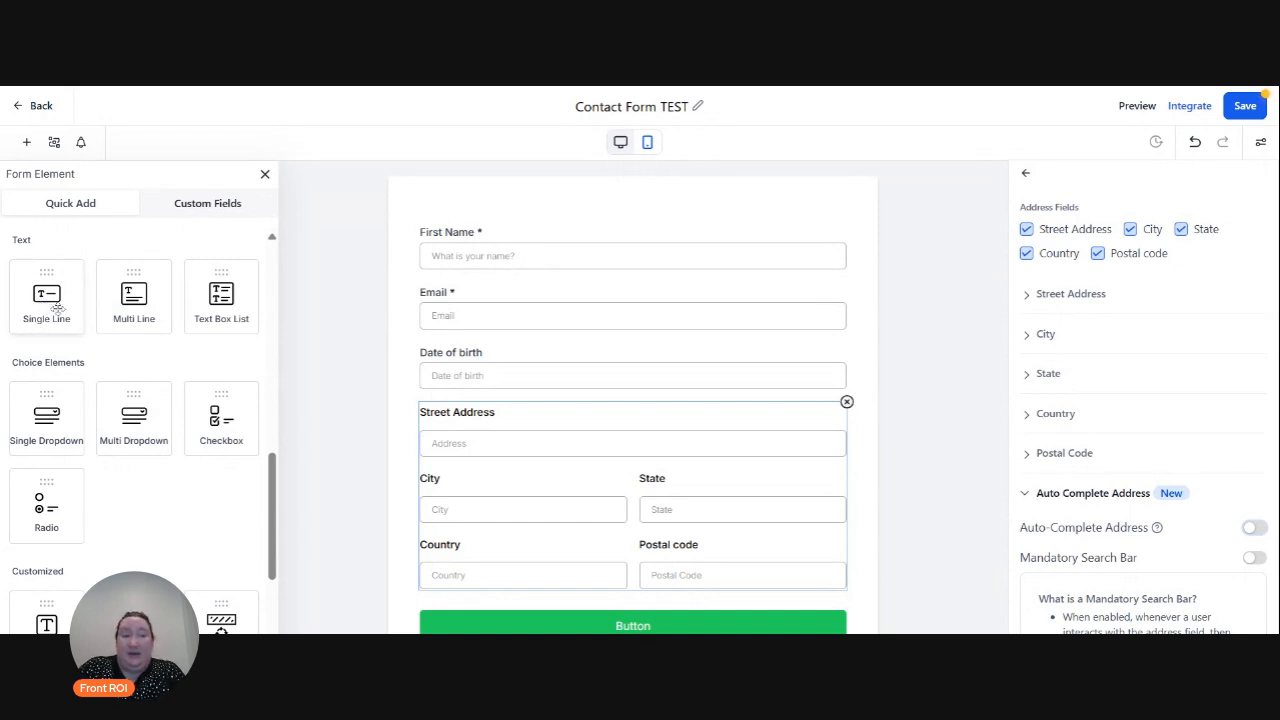
left_click_drag(42, 319, 465, 225)
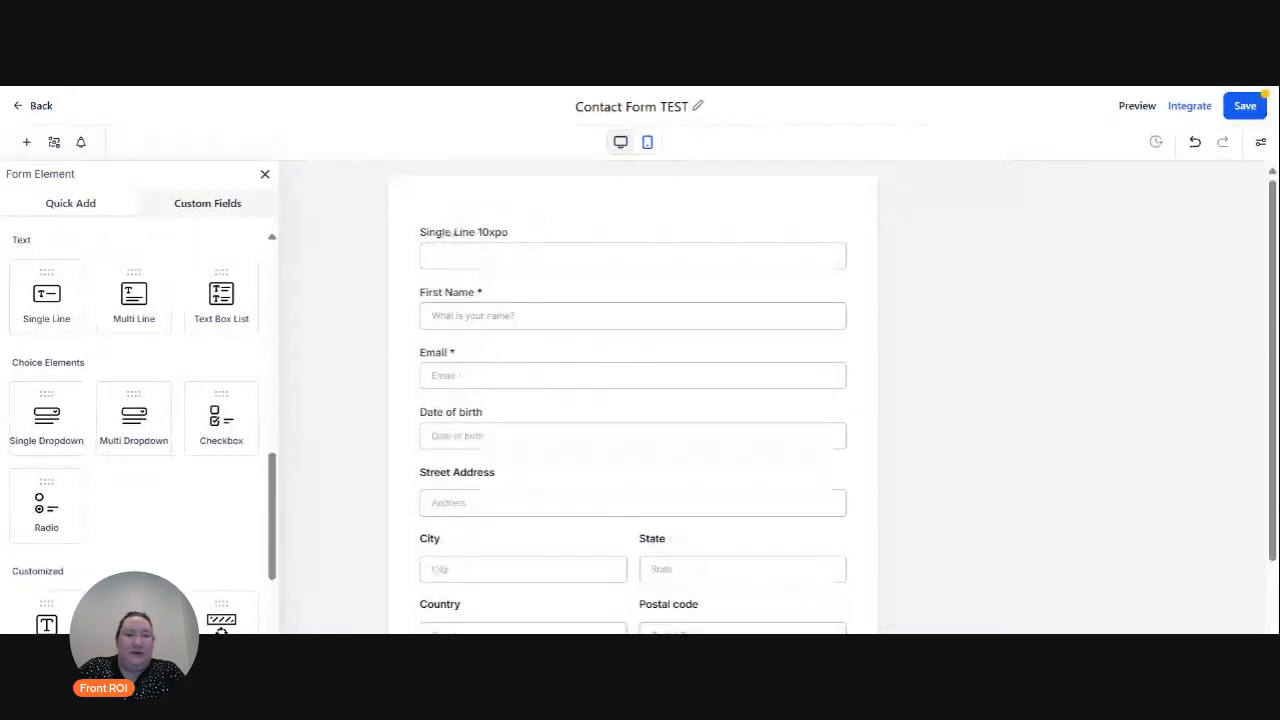
left_click(465, 225)
scroll(191, 380, "down", 3)
scroll(160, 440, "up", 2)
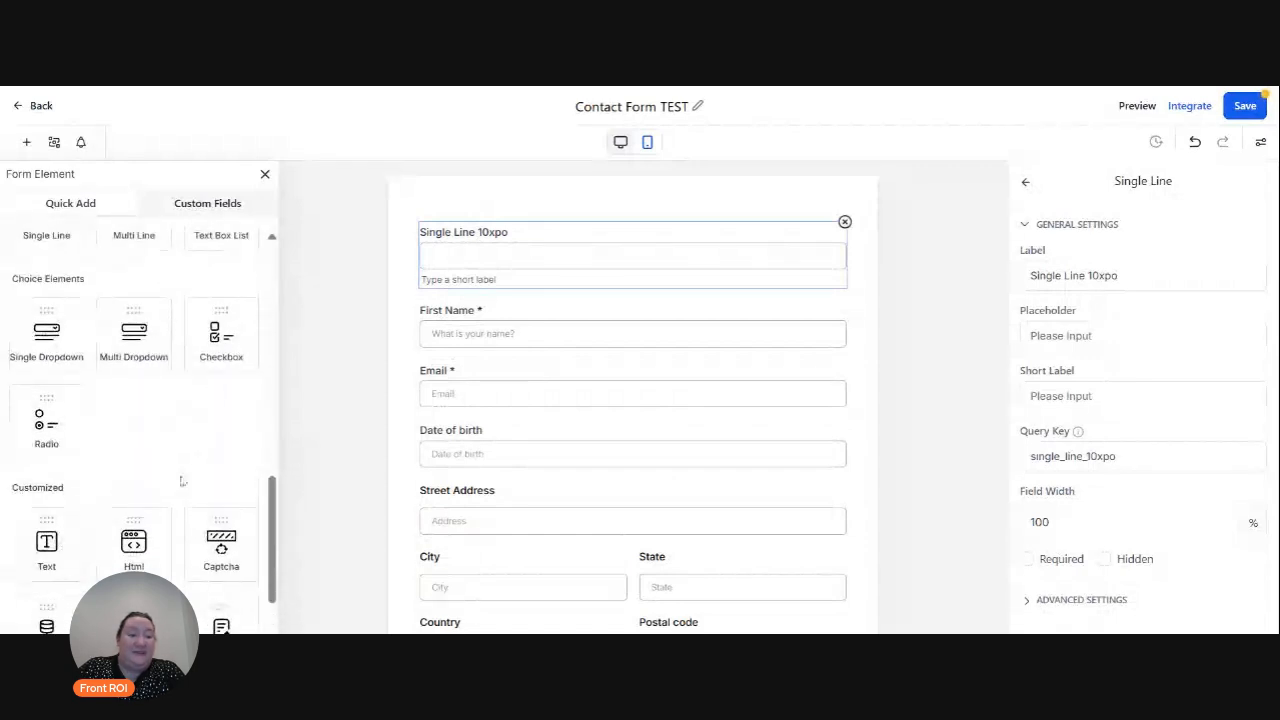
Set the label of the Single Line field above First Name to "What is your favorite food?".
scroll(150, 480, "up", 2)
left_click(1088, 272)
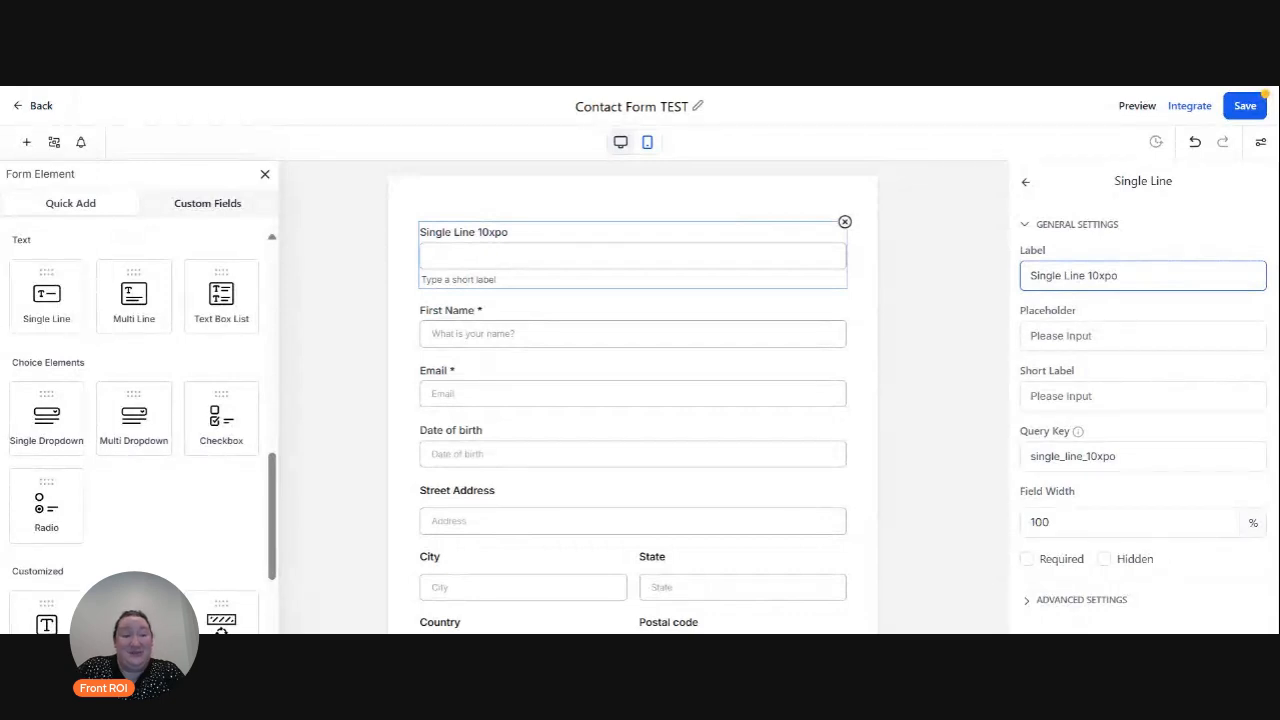
key("ctrl+a")
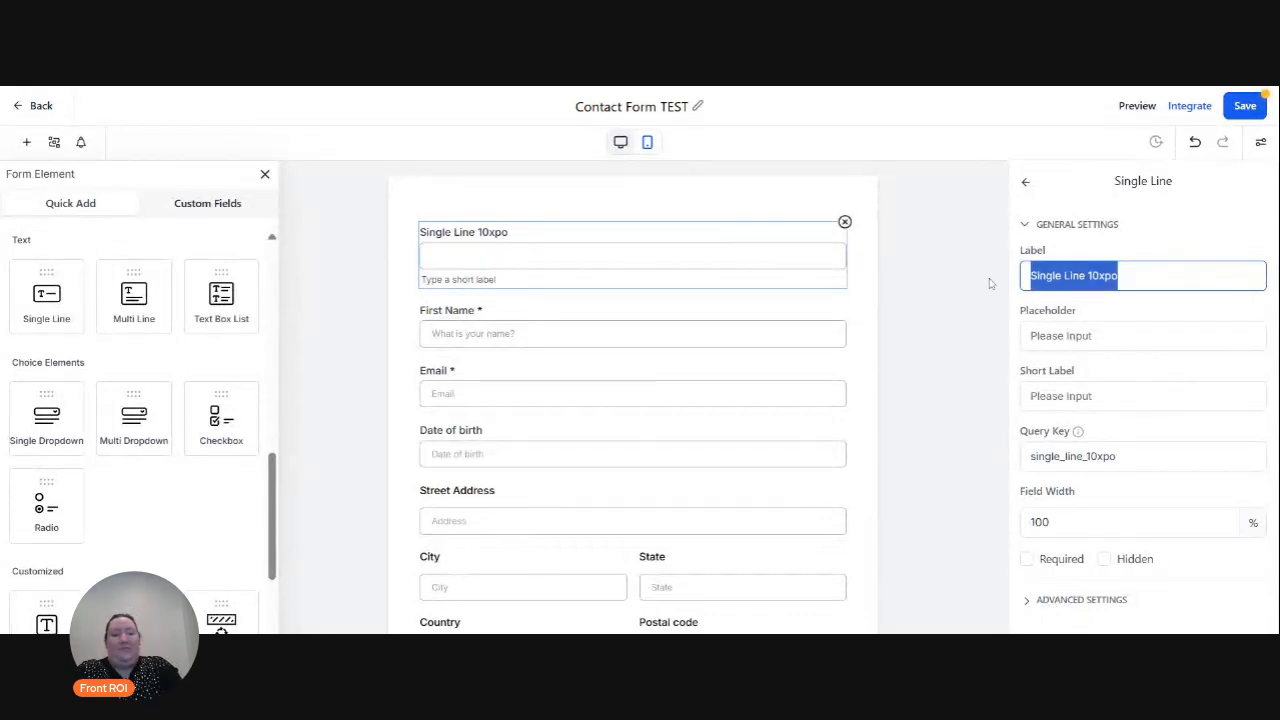
type("Wha")
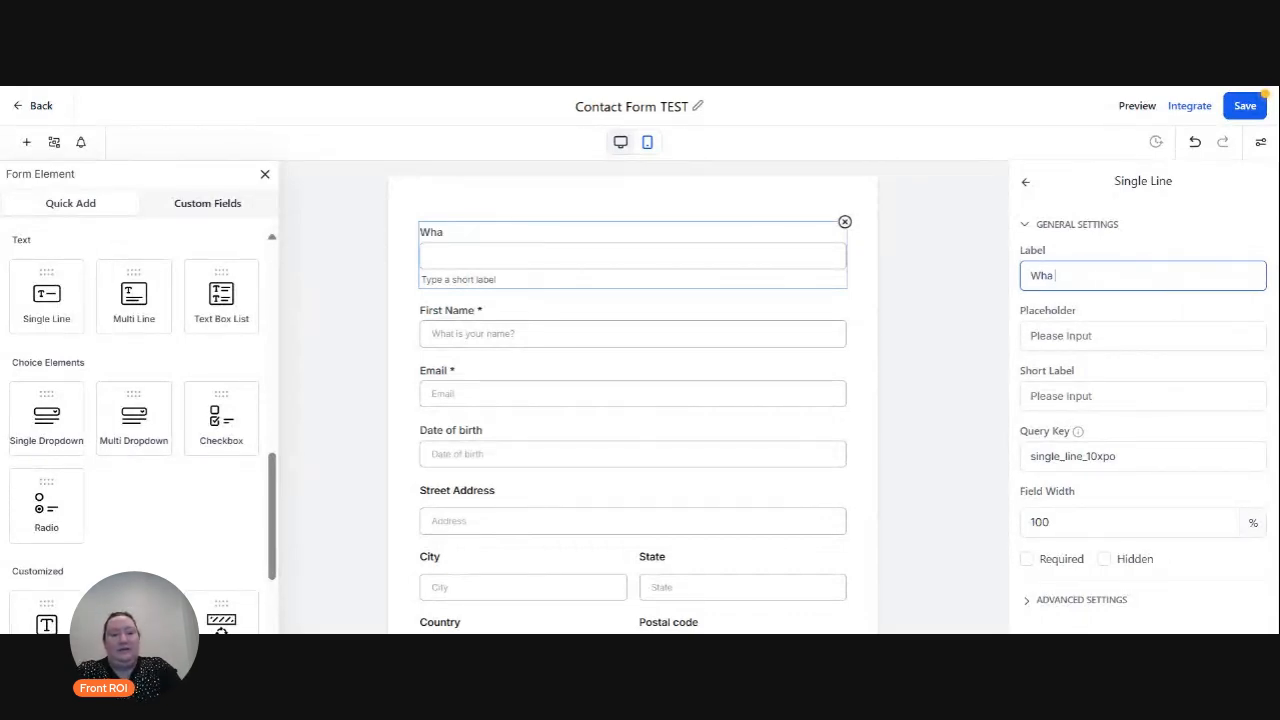
key("BackSpace")
key("BackSpace")
key("BackSpace")
type("your favorite food?")
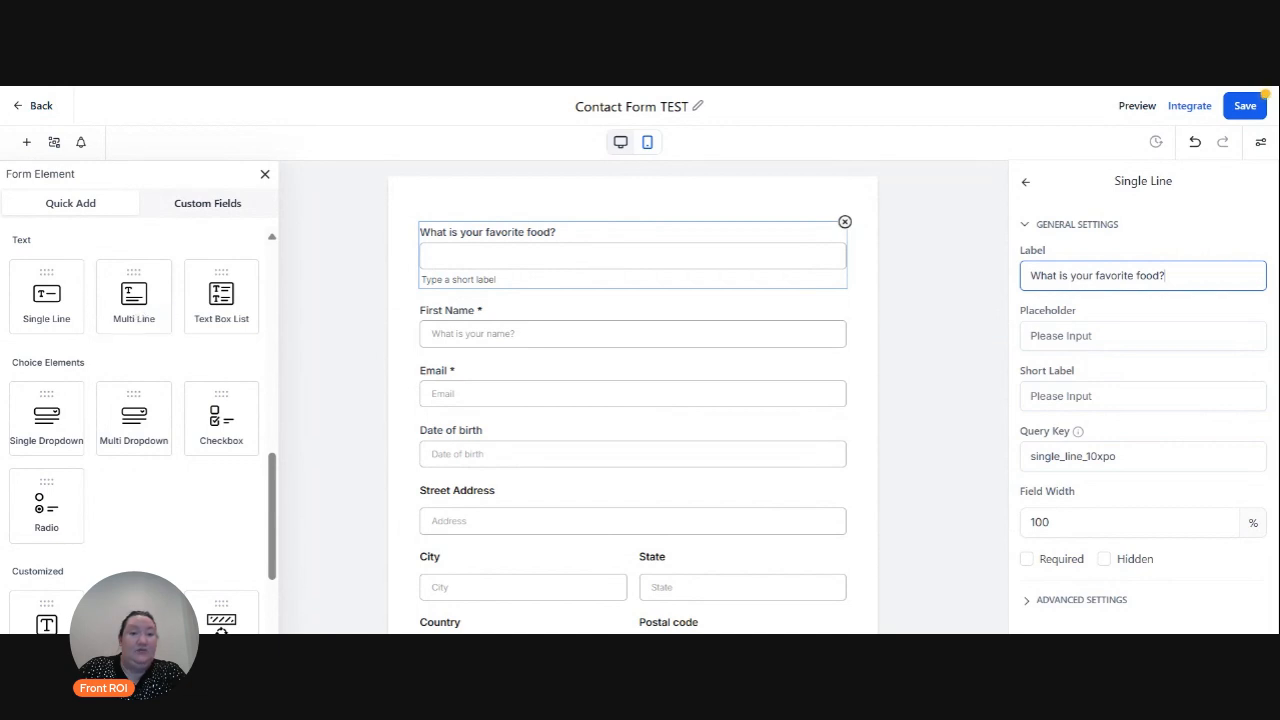
Add a Multi Line field below the favorite food question and remove it from the form again.
left_click_drag(158, 302, 505, 350)
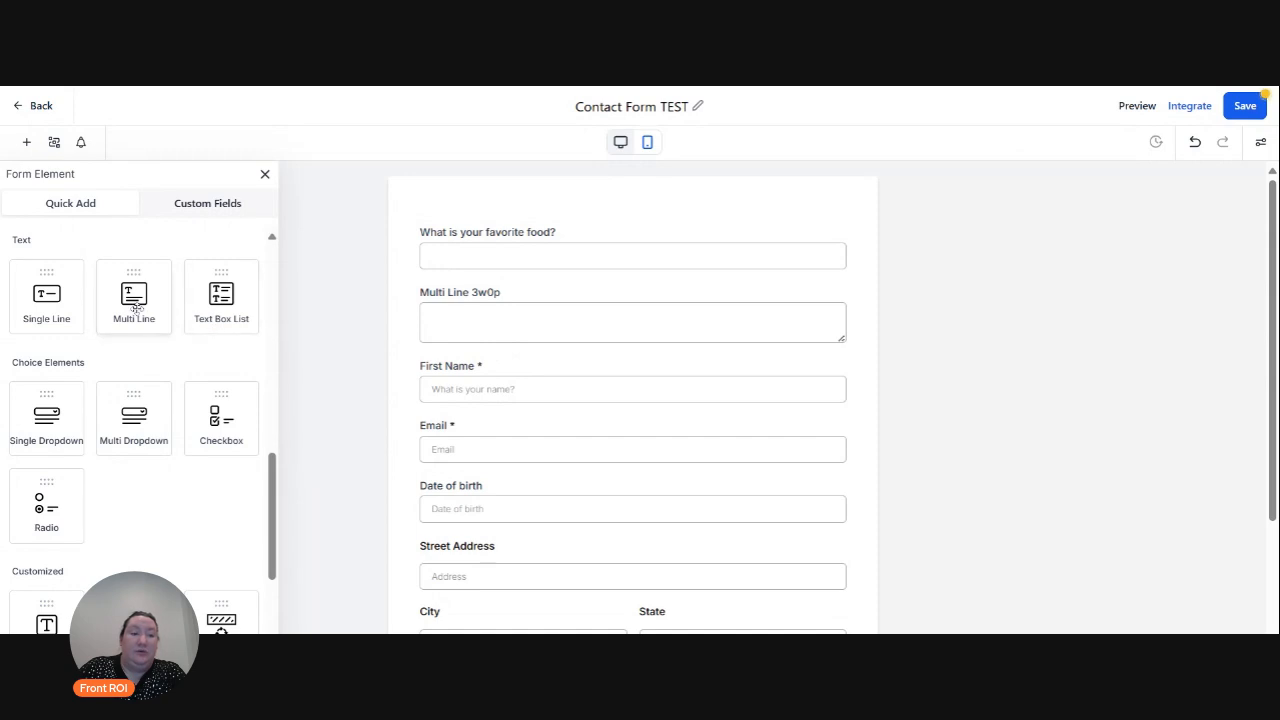
left_click(817, 291)
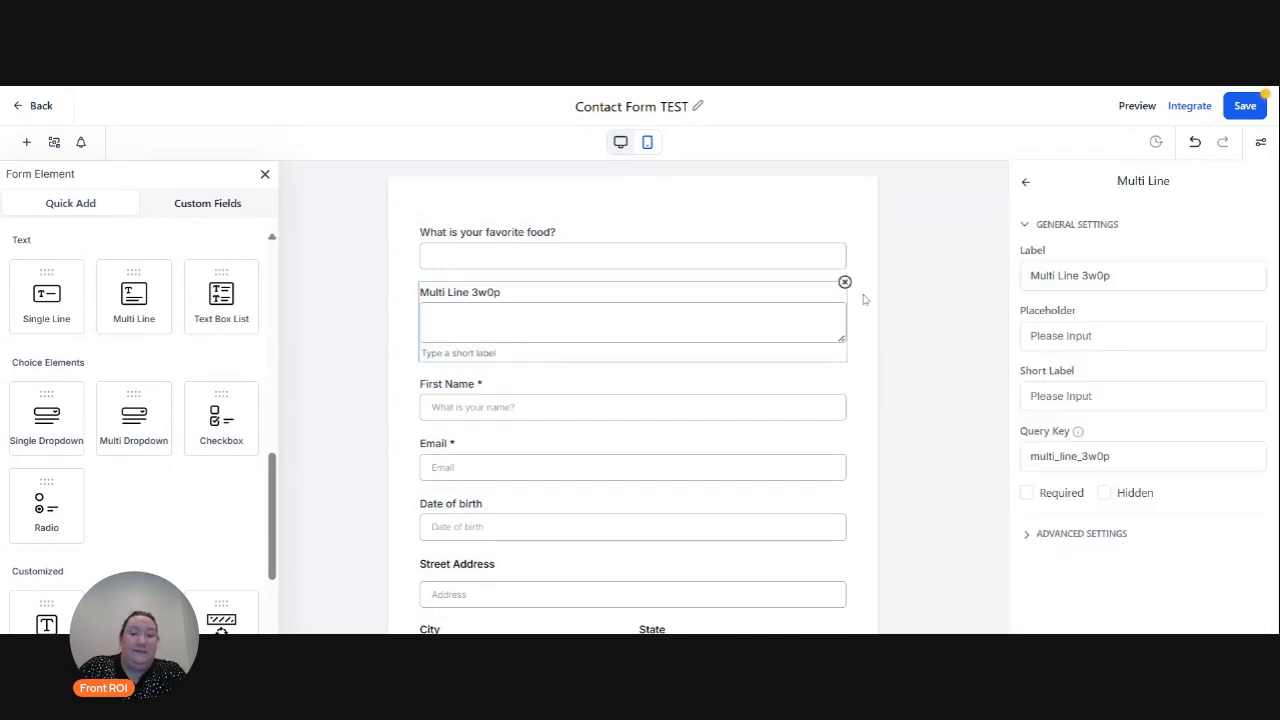
left_click(843, 285)
Add a Single Dropdown element below the favorite food question and label it "Breakfast Choices".
scroll(118, 383, "down", 1)
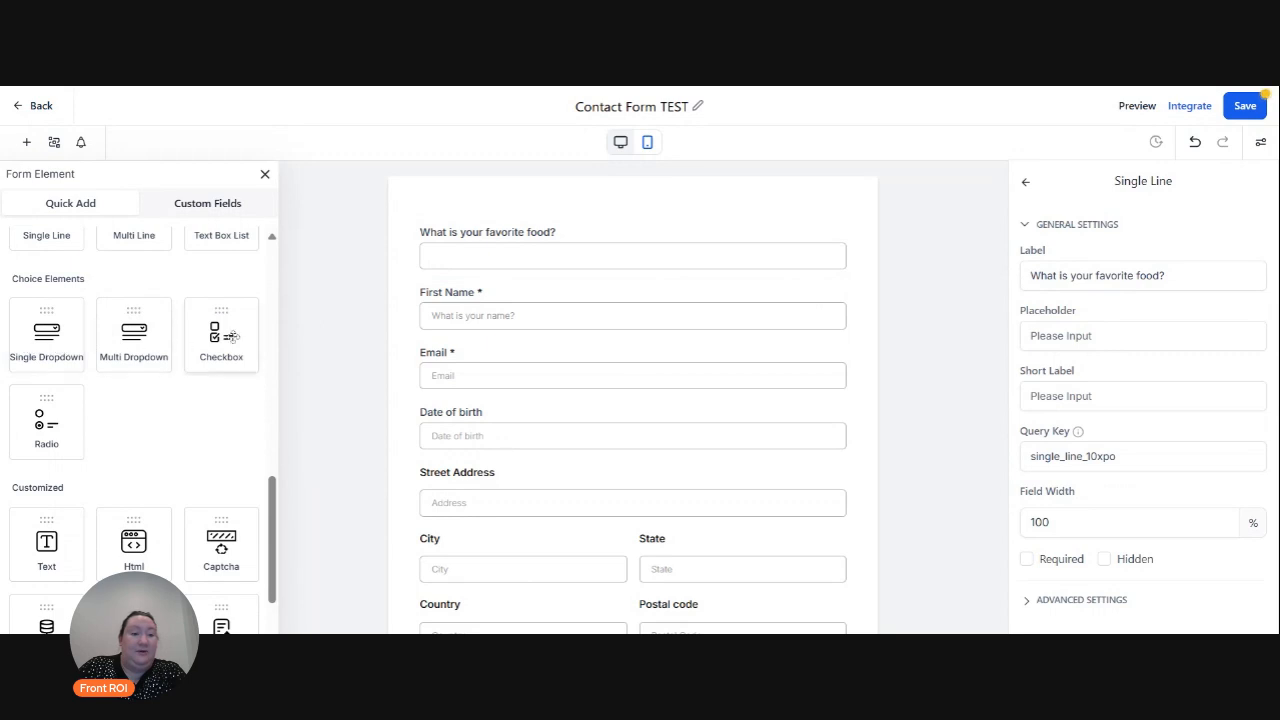
left_click_drag(51, 348, 472, 300)
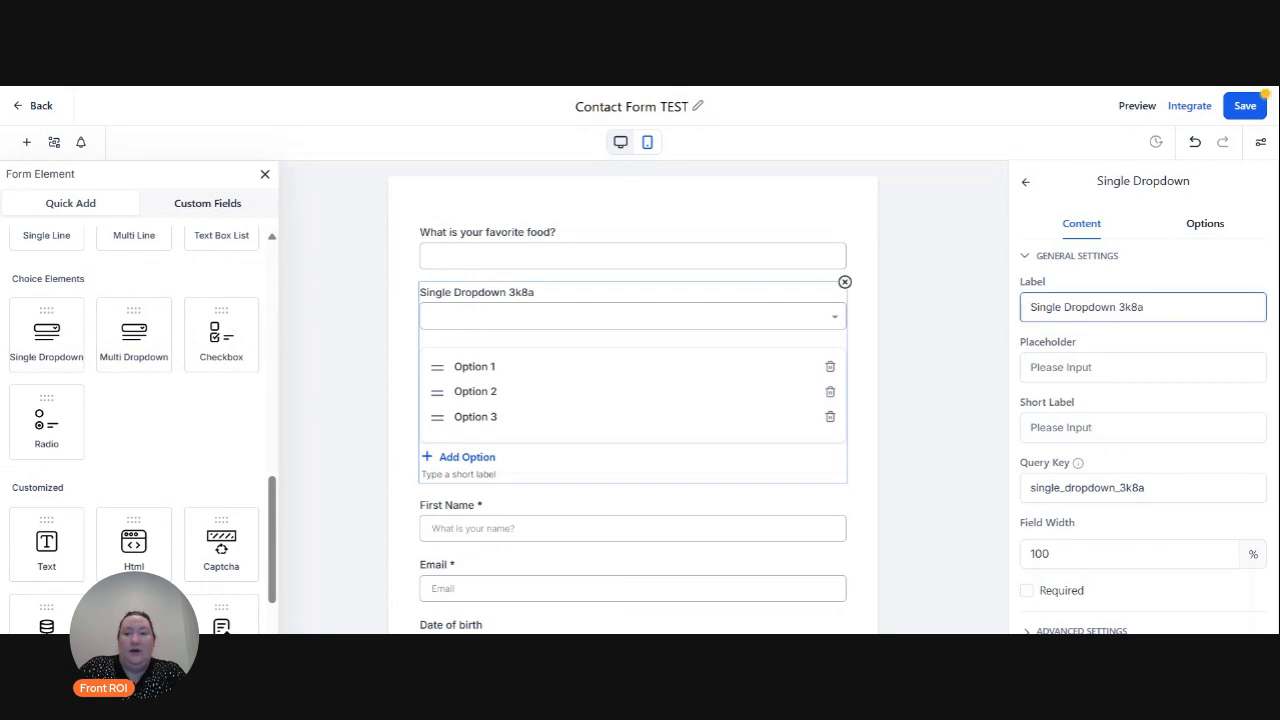
left_click_drag(1150, 308, 966, 327)
type("B")
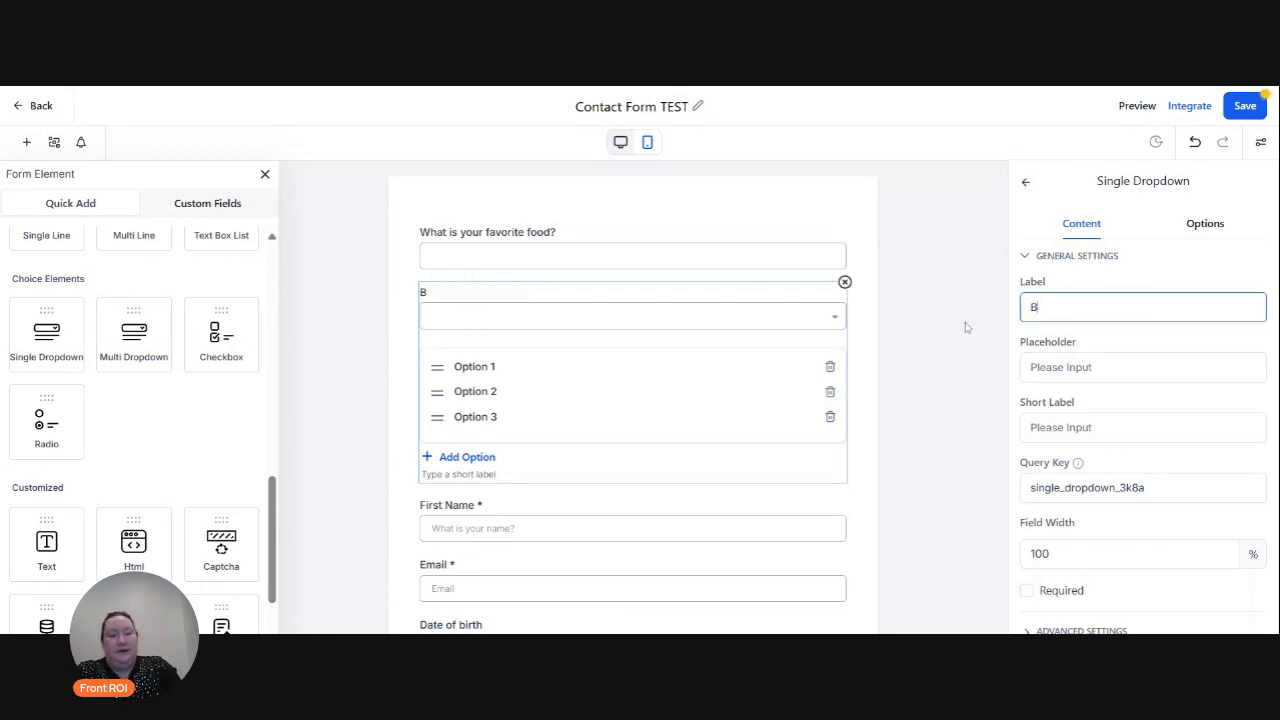
type("reakfast Choices")
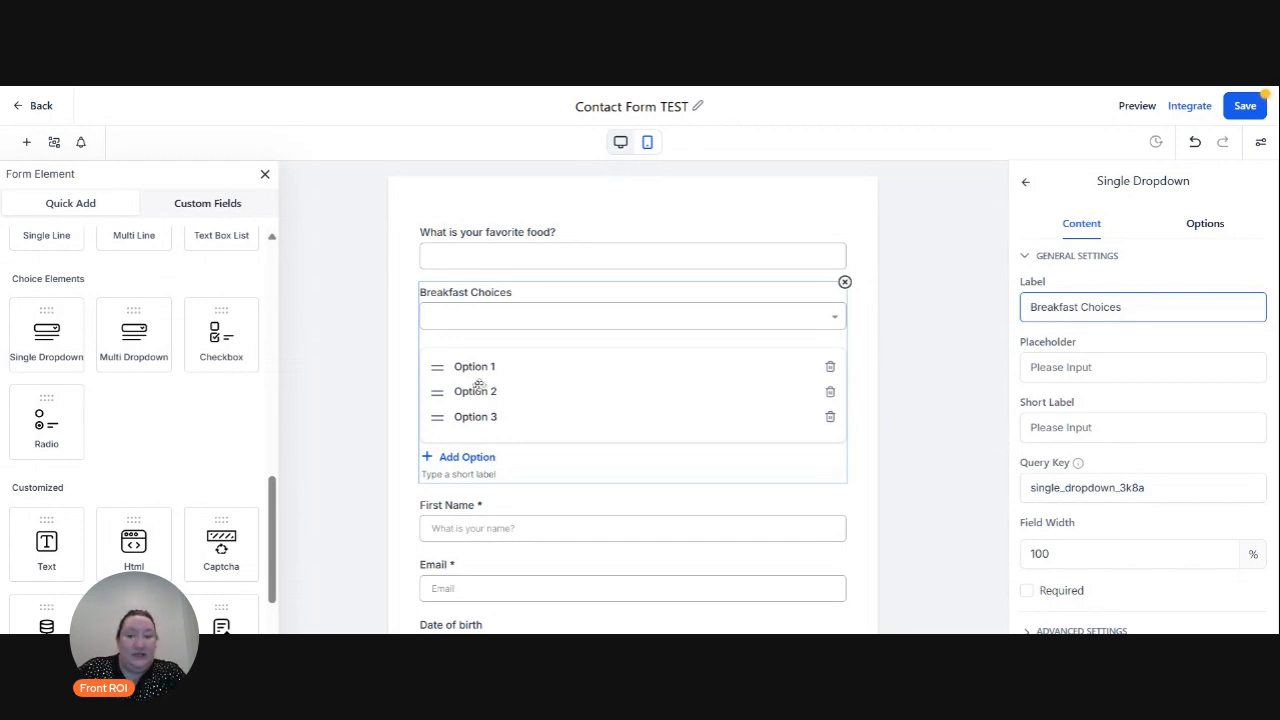
Rename the three options of the Breakfast Choices dropdown as Bacon, Eggs and Toast, and leave its settings.
left_click(1205, 224)
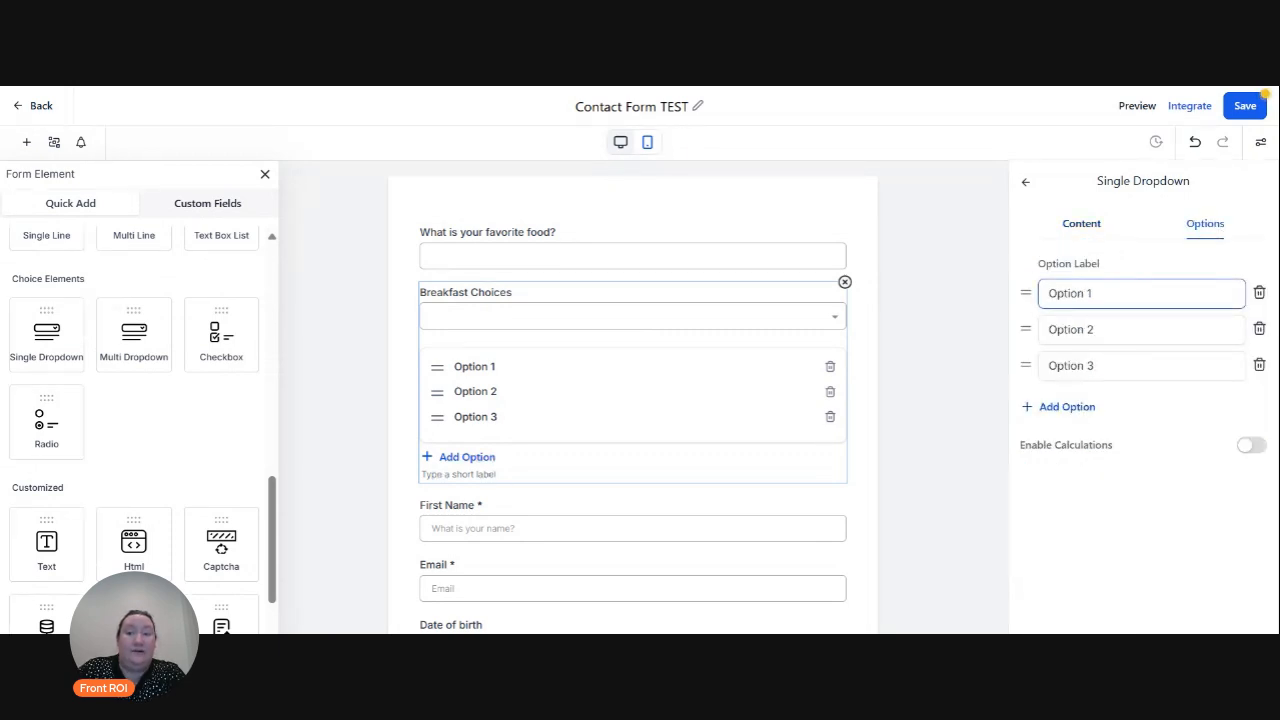
left_click_drag(1091, 293, 1048, 293)
type("Bacon")
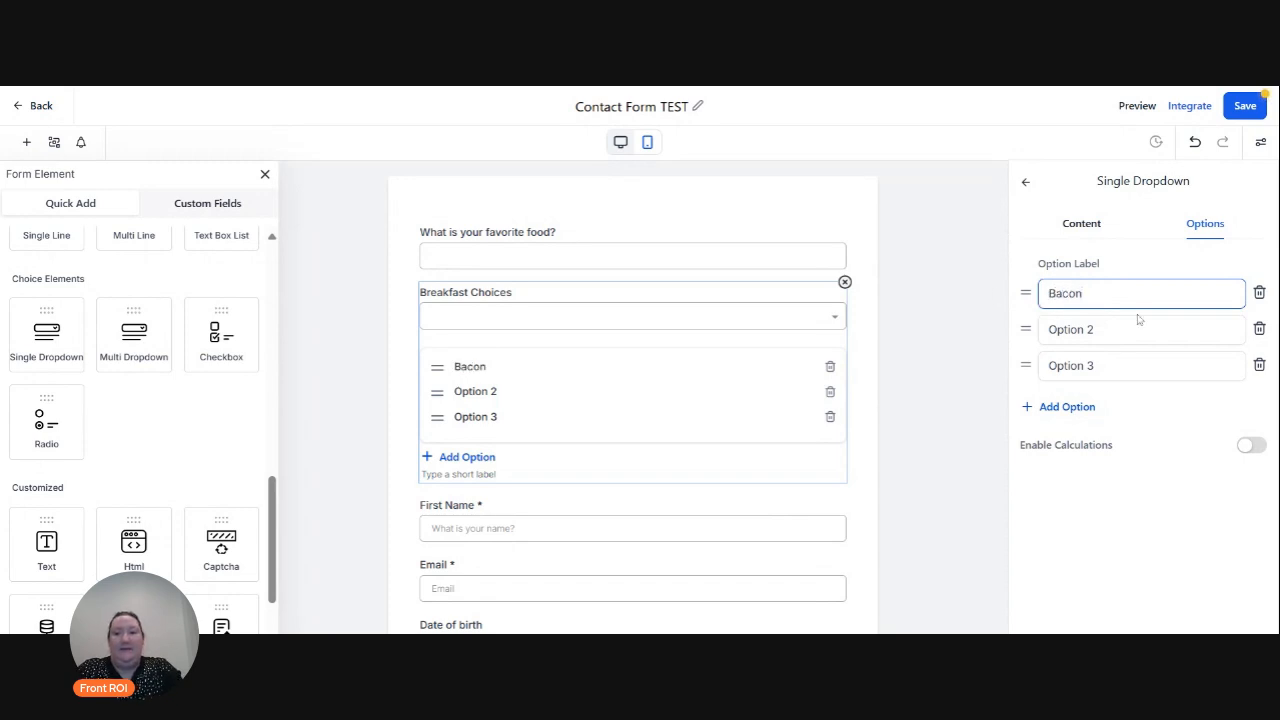
key("Tab")
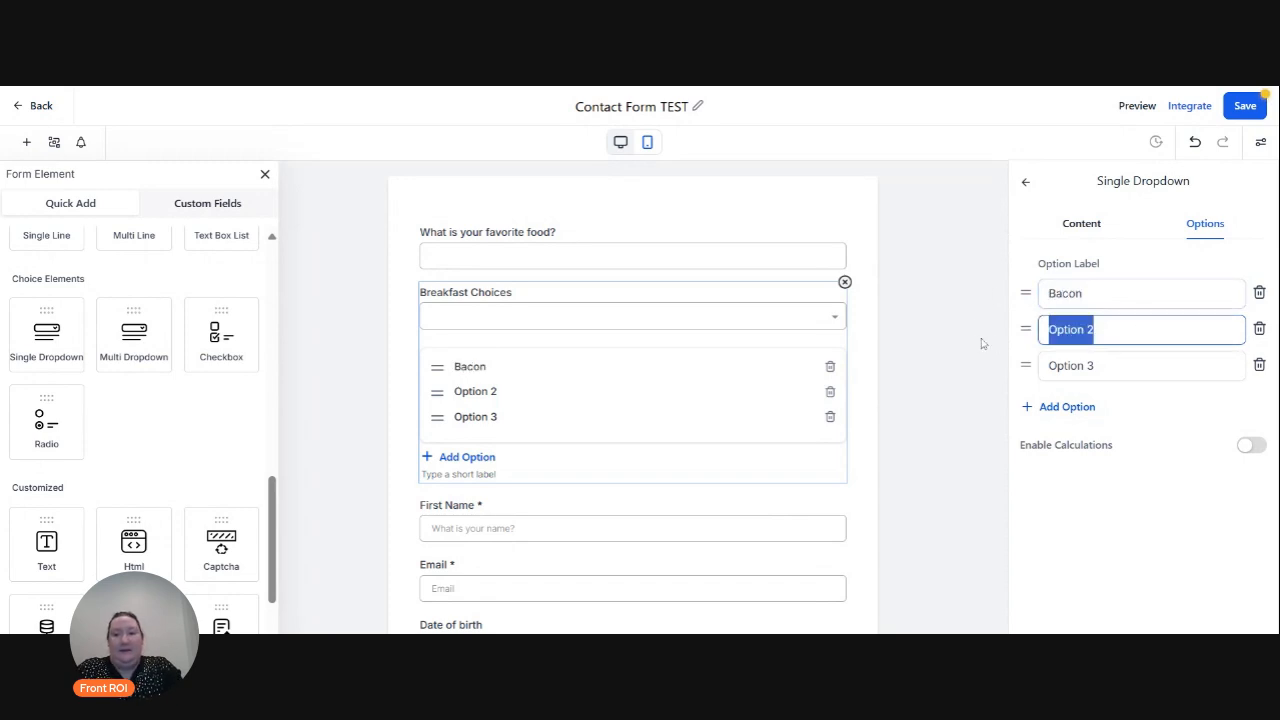
type("Eggs")
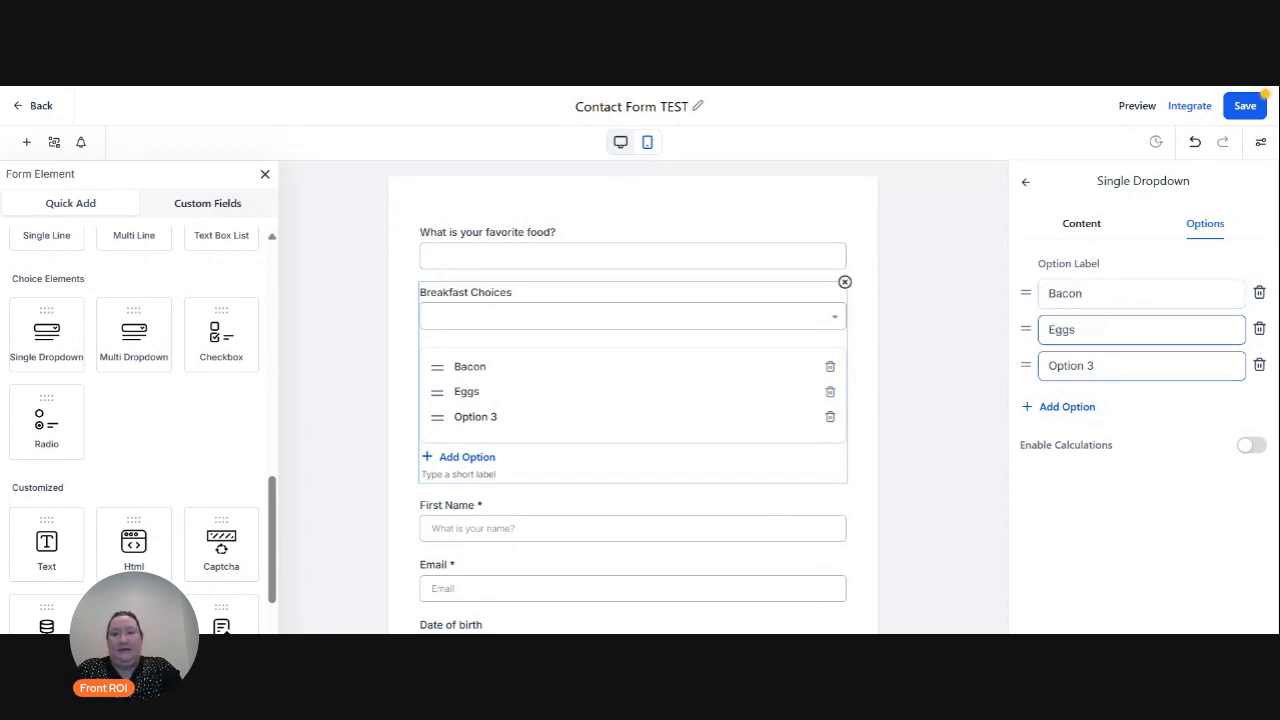
key("Tab")
type("Toast")
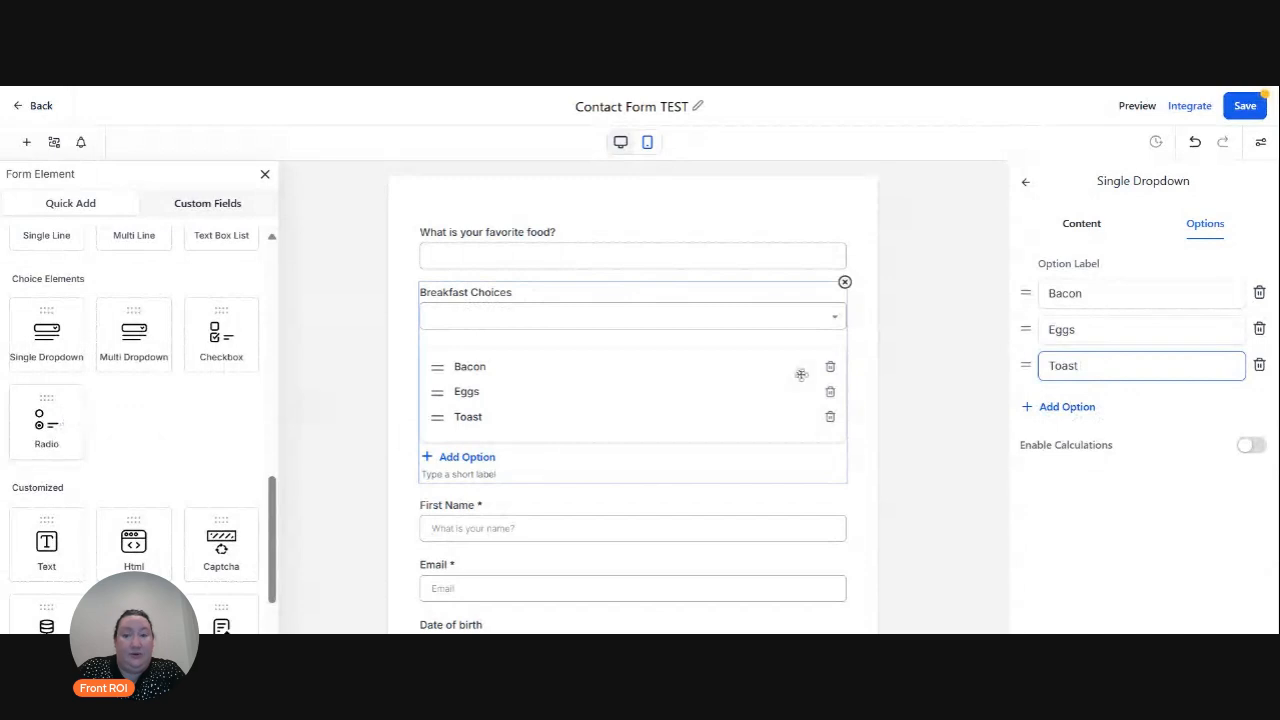
left_click(1025, 183)
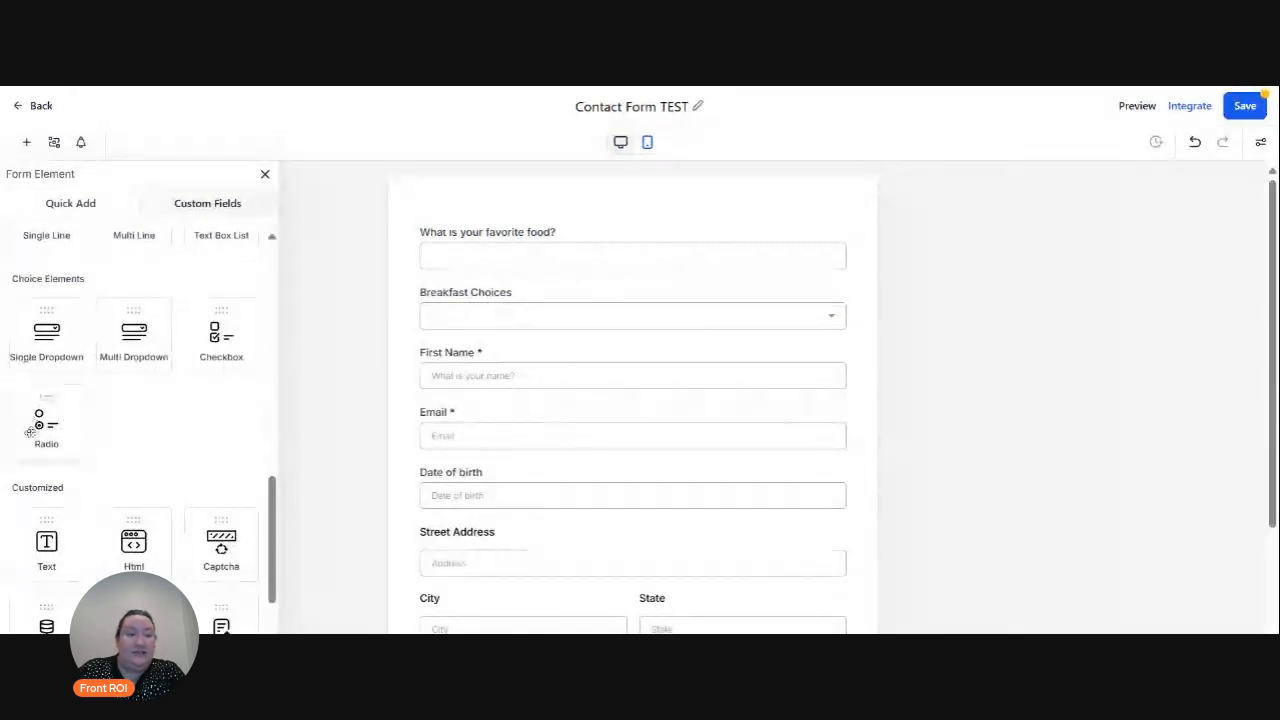
Add a Radio element between Breakfast Choices and First Name and label it "Breakfast Choice".
left_click_drag(40, 425, 468, 372)
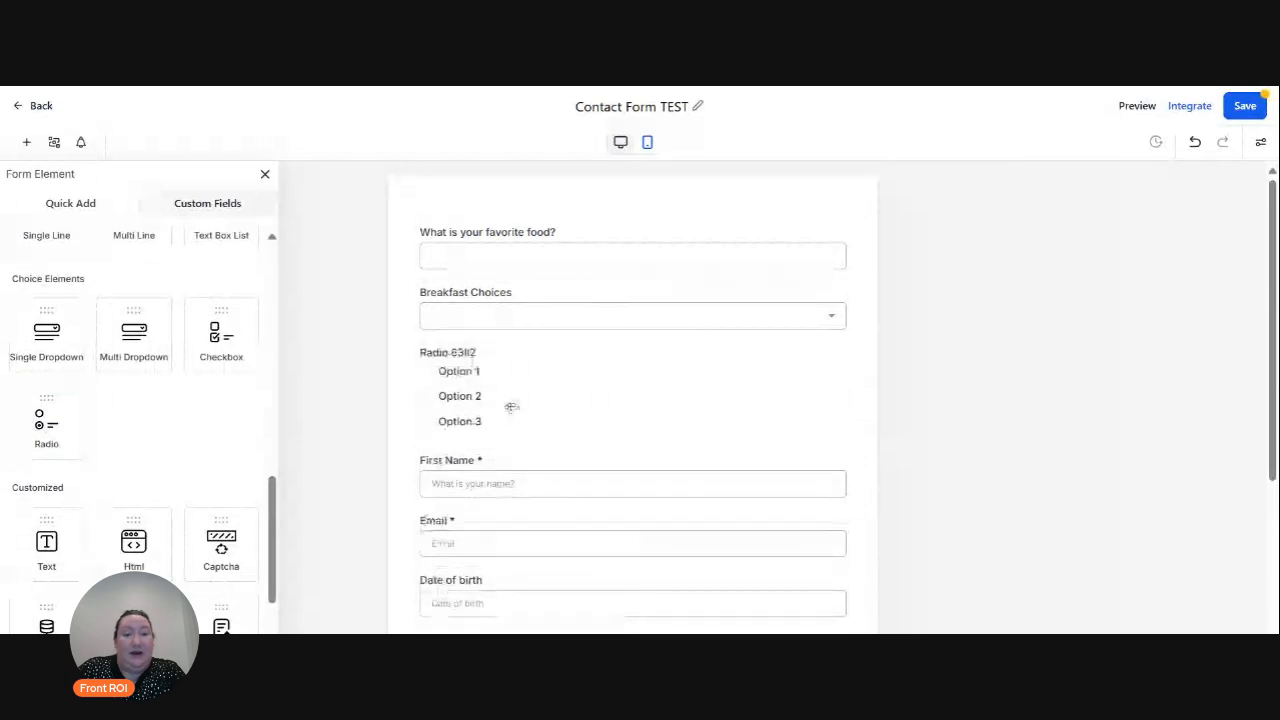
left_click(475, 317)
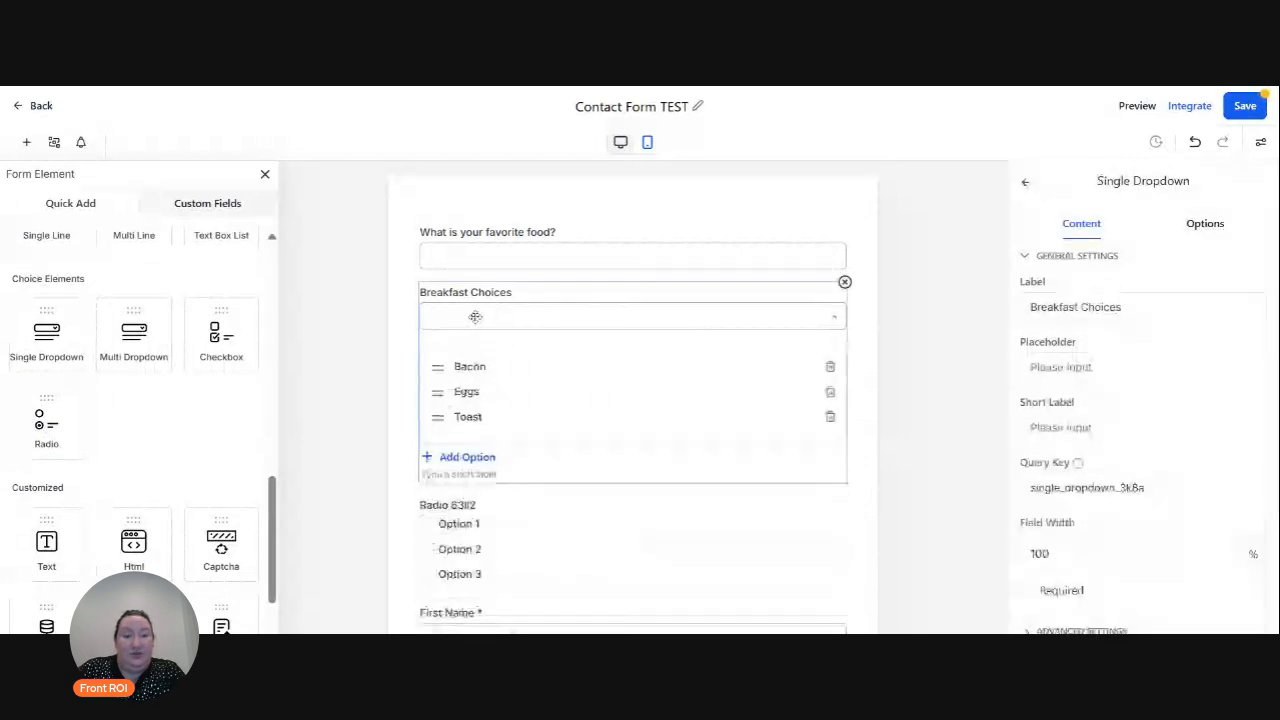
left_click(478, 510)
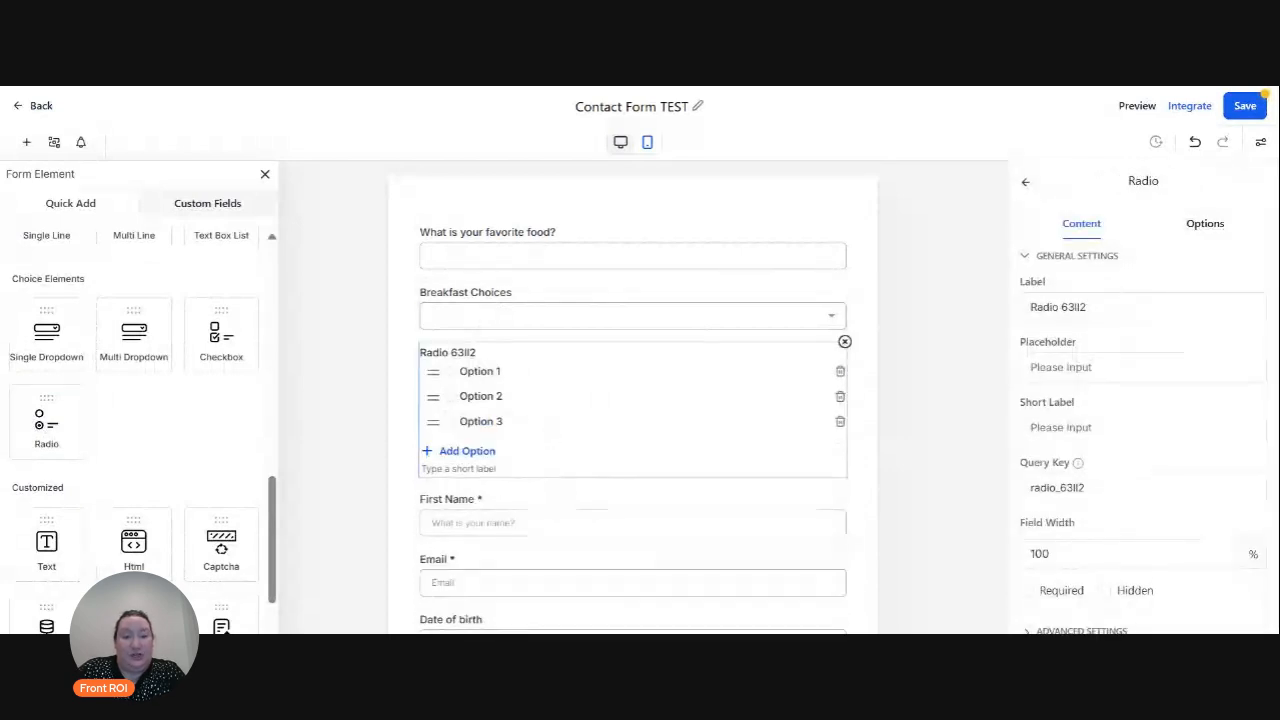
left_click(1080, 300)
key("ctrl+a")
type("Breakf")
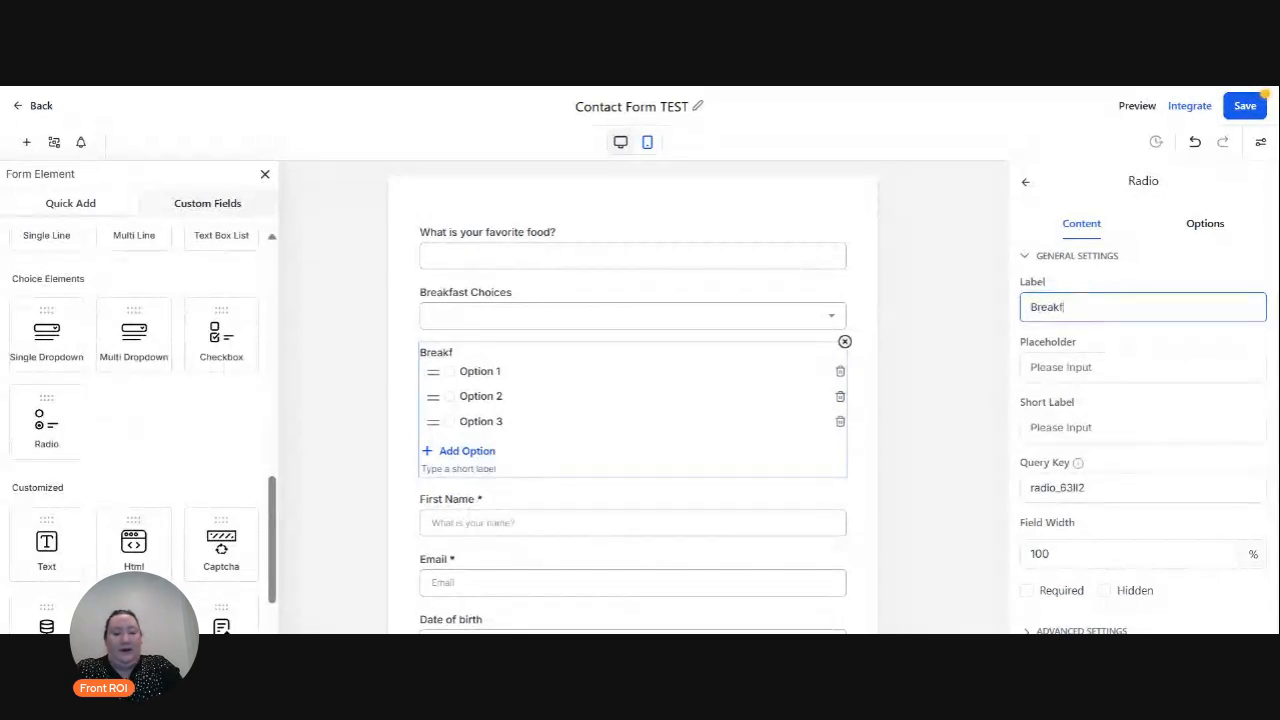
type("ast Choice")
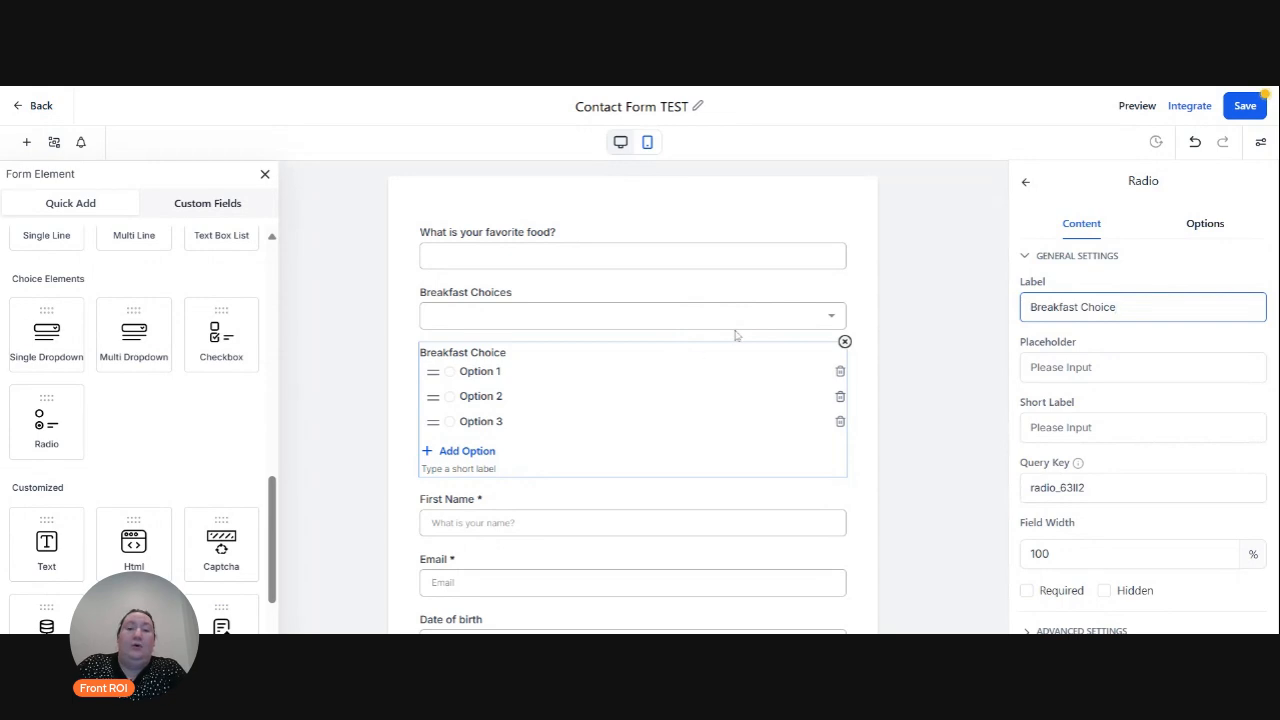
Rename the radio element's three options as Bacon, Eggs and Toast, and deselect the element.
left_click(1206, 224)
left_click_drag(1094, 293, 1008, 318)
type("Bacon")
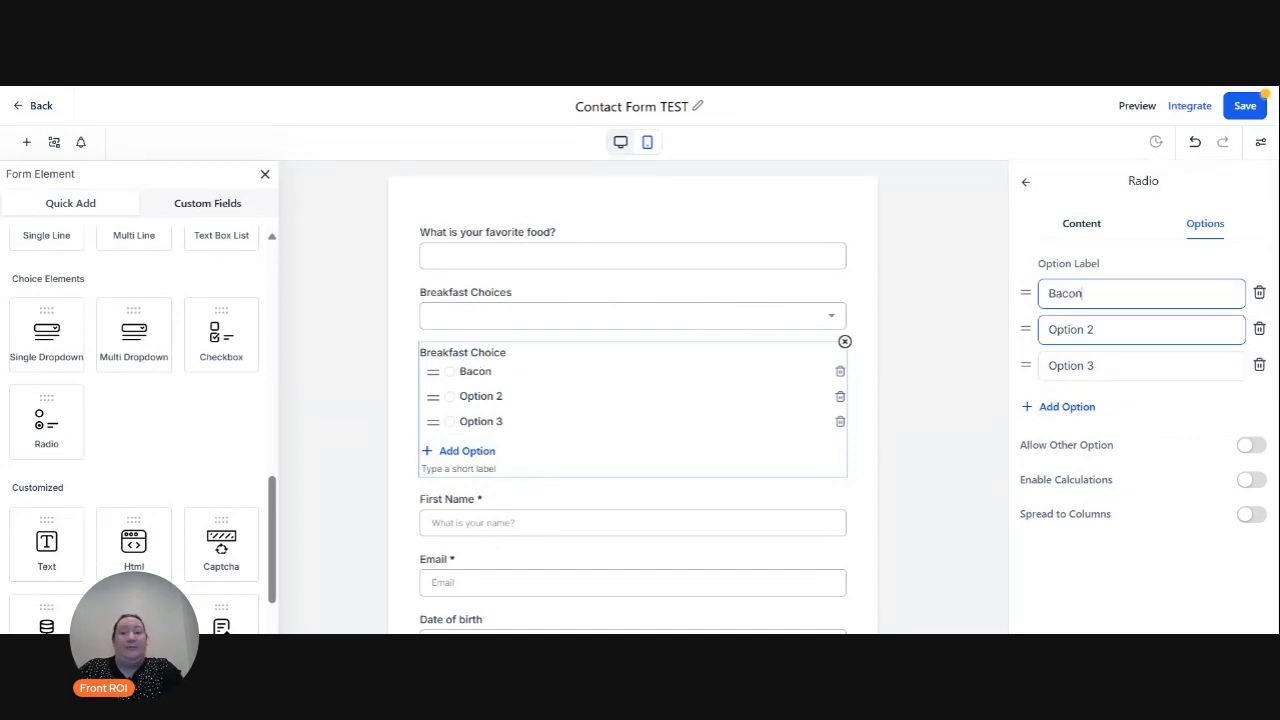
left_click_drag(1095, 330, 1044, 330)
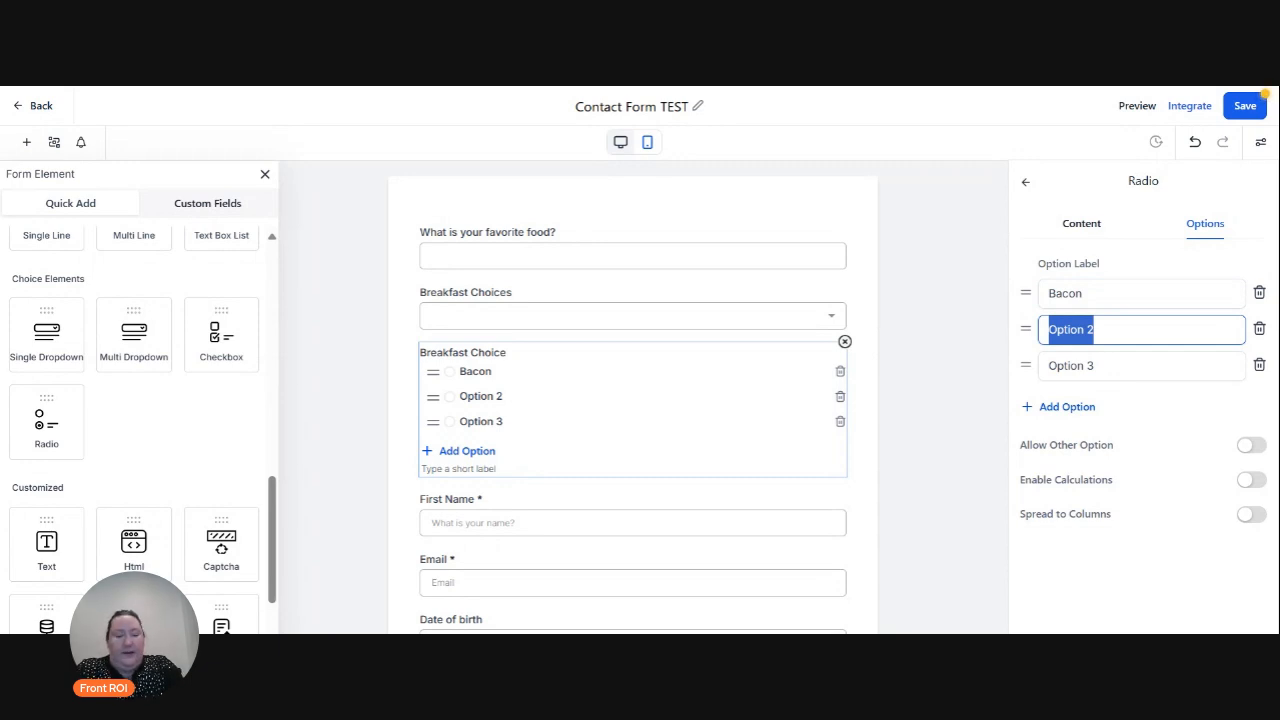
type("Eggs")
left_click_drag(1095, 366, 1044, 366)
type("Toast")
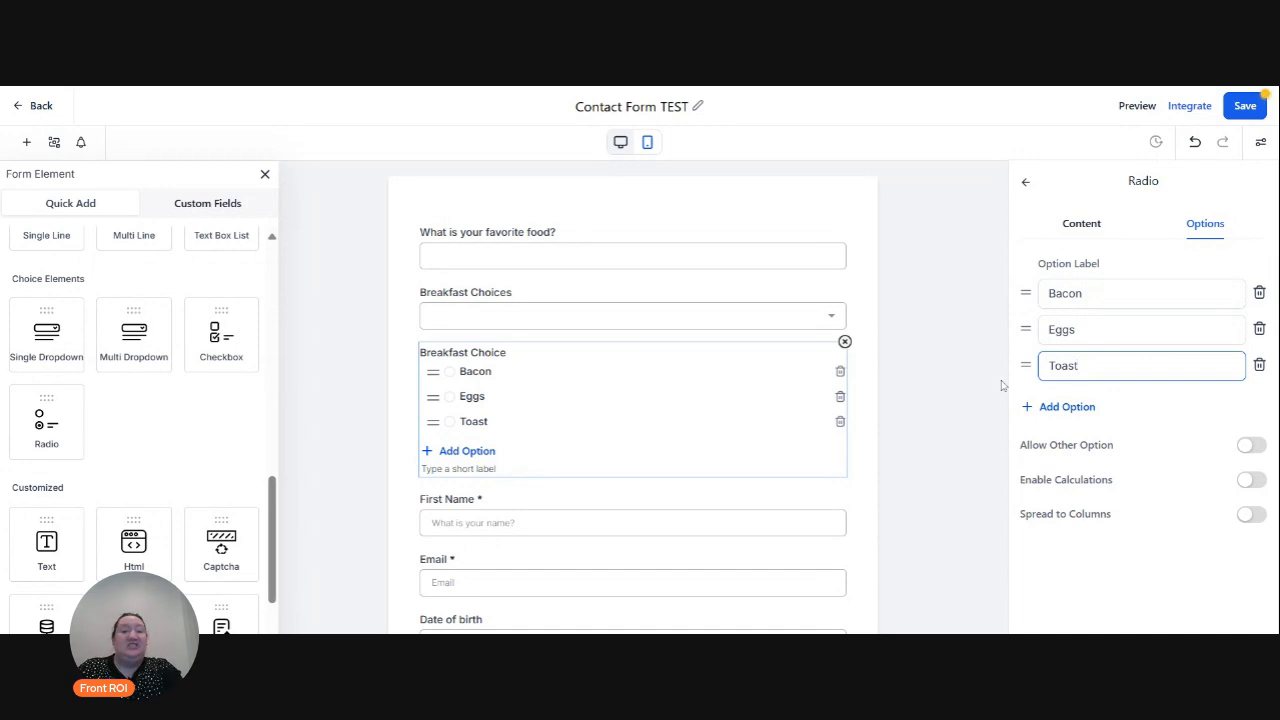
left_click(933, 386)
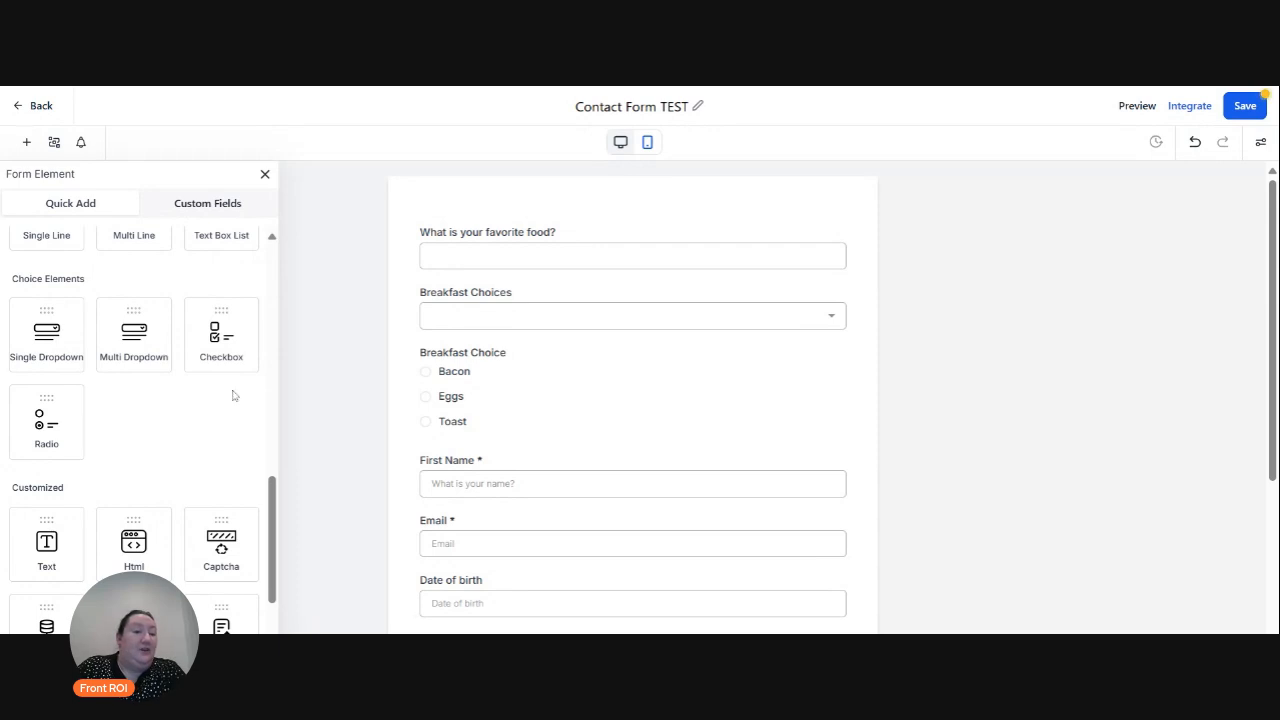
Add a Checkbox element directly below the radio options and label it "Breakfast Choice (Select All)".
left_click_drag(240, 338, 456, 438)
double_click(465, 479)
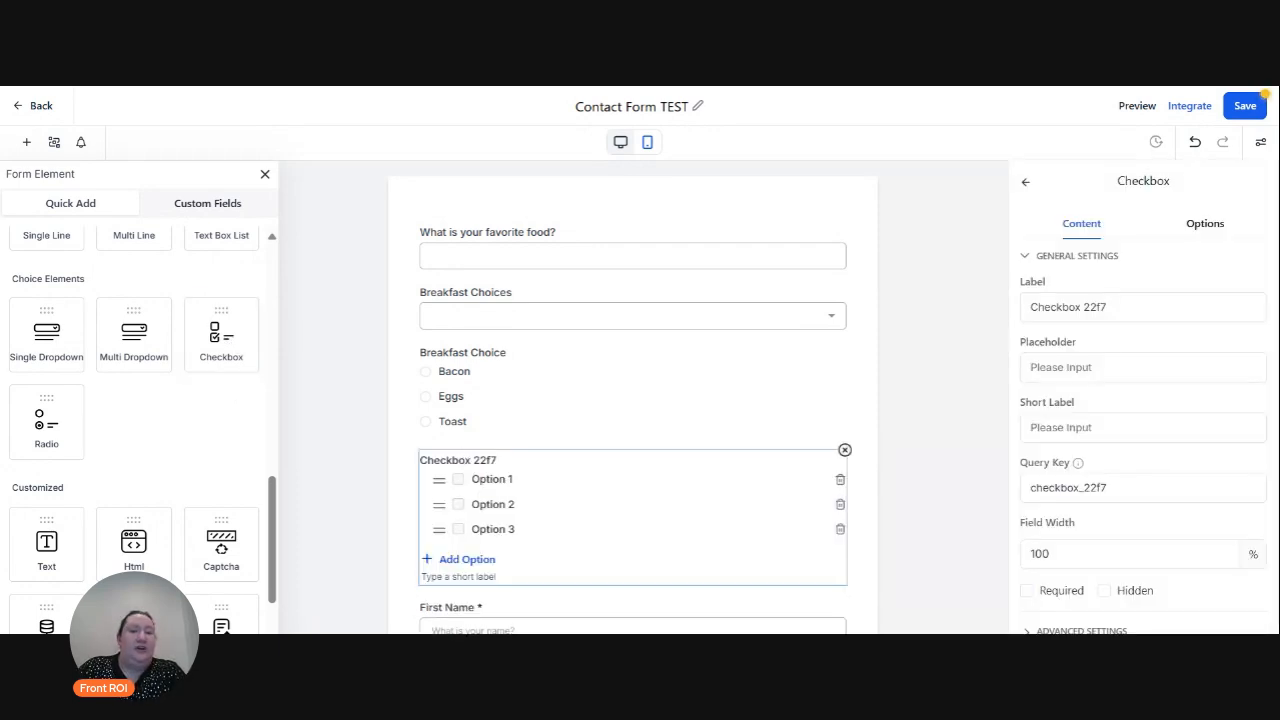
left_click(1128, 318)
key("ctrl+a")
type("B")
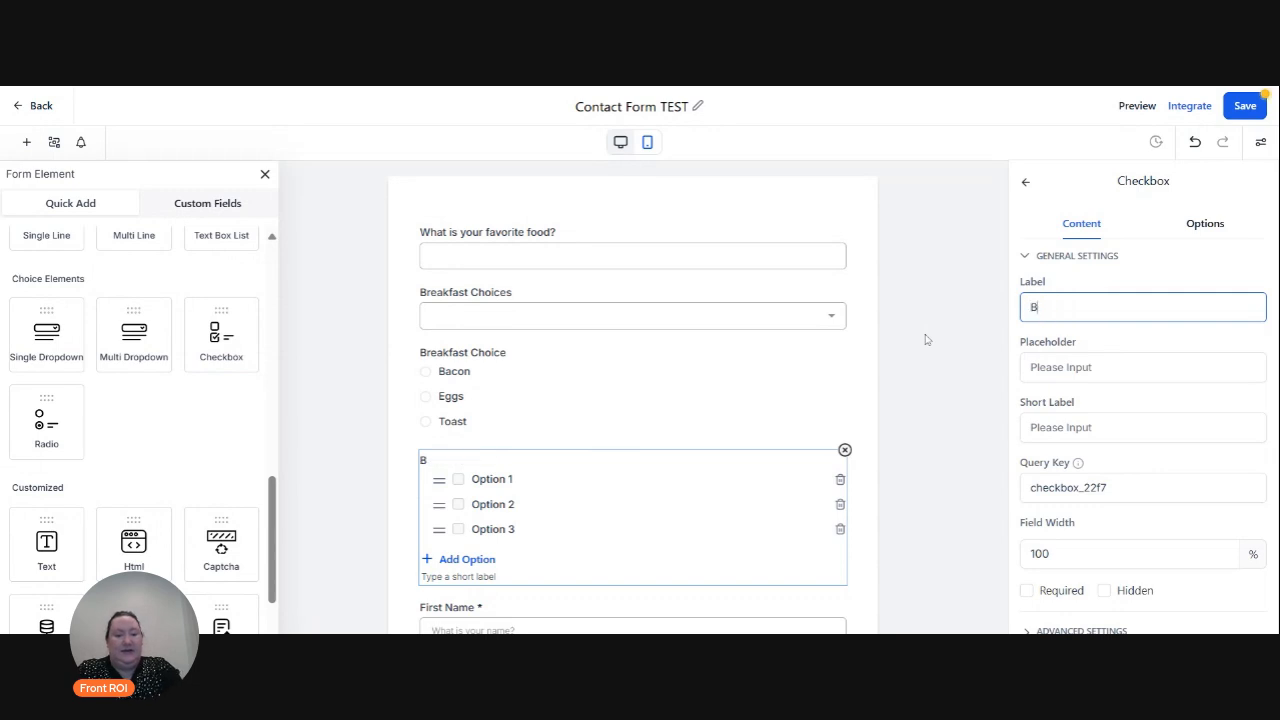
type("reakfast Choi")
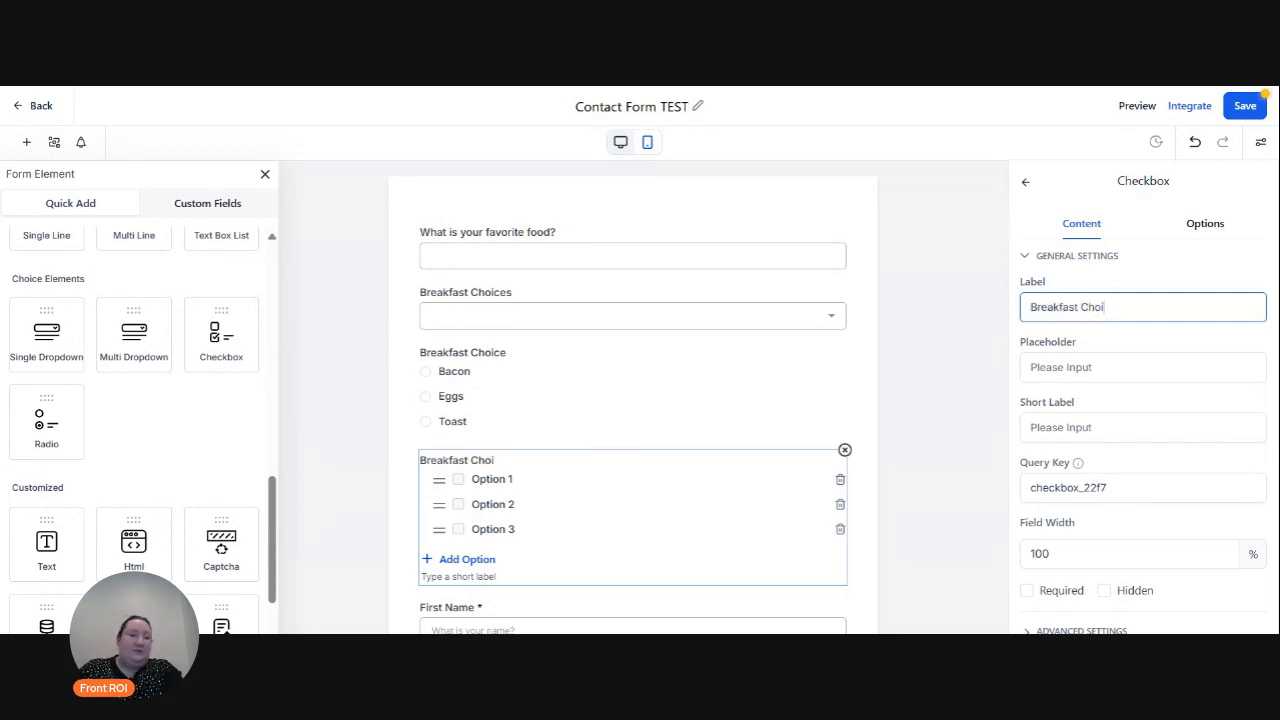
type("ce ")
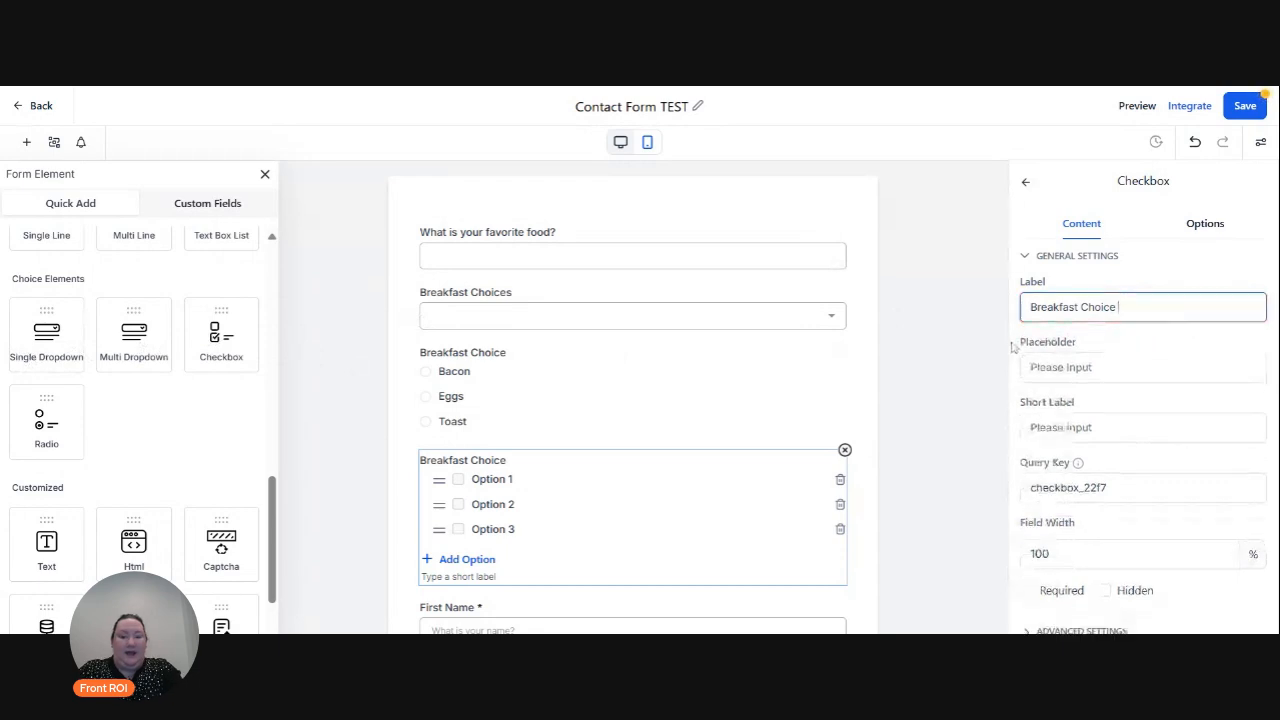
type("Check")
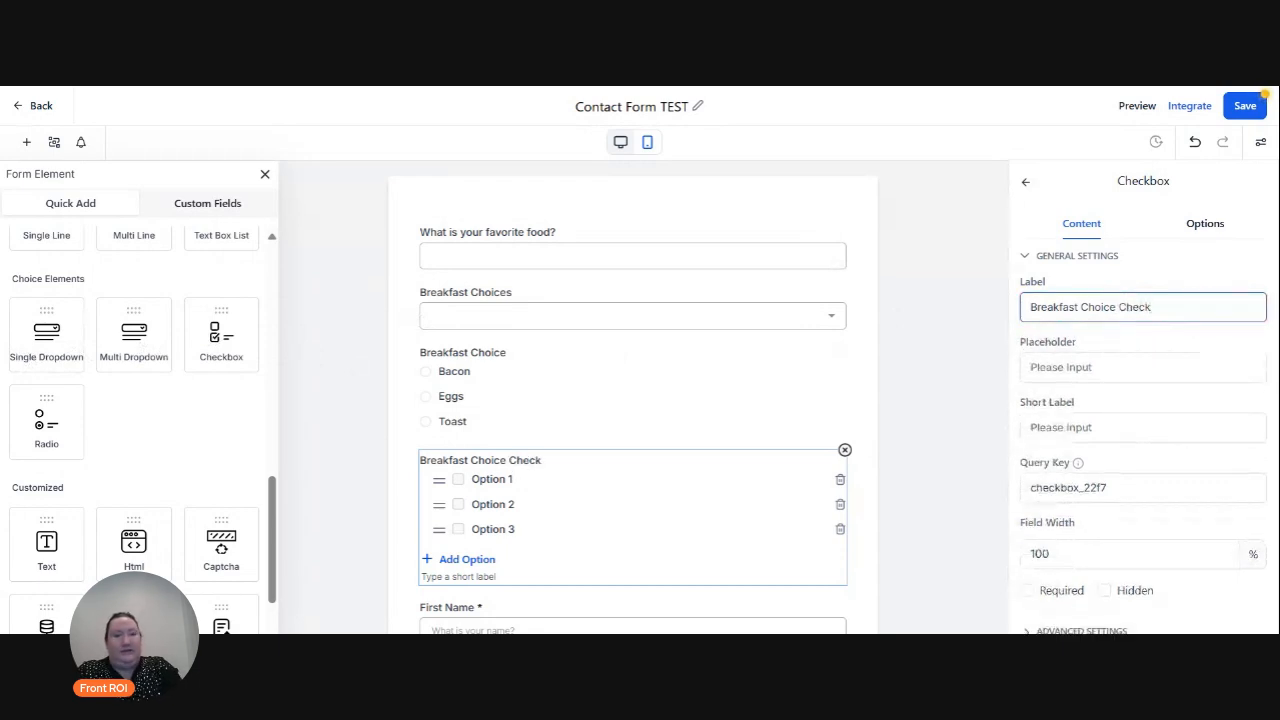
key("BackSpace")
key("BackSpace")
key("BackSpace")
key("BackSpace")
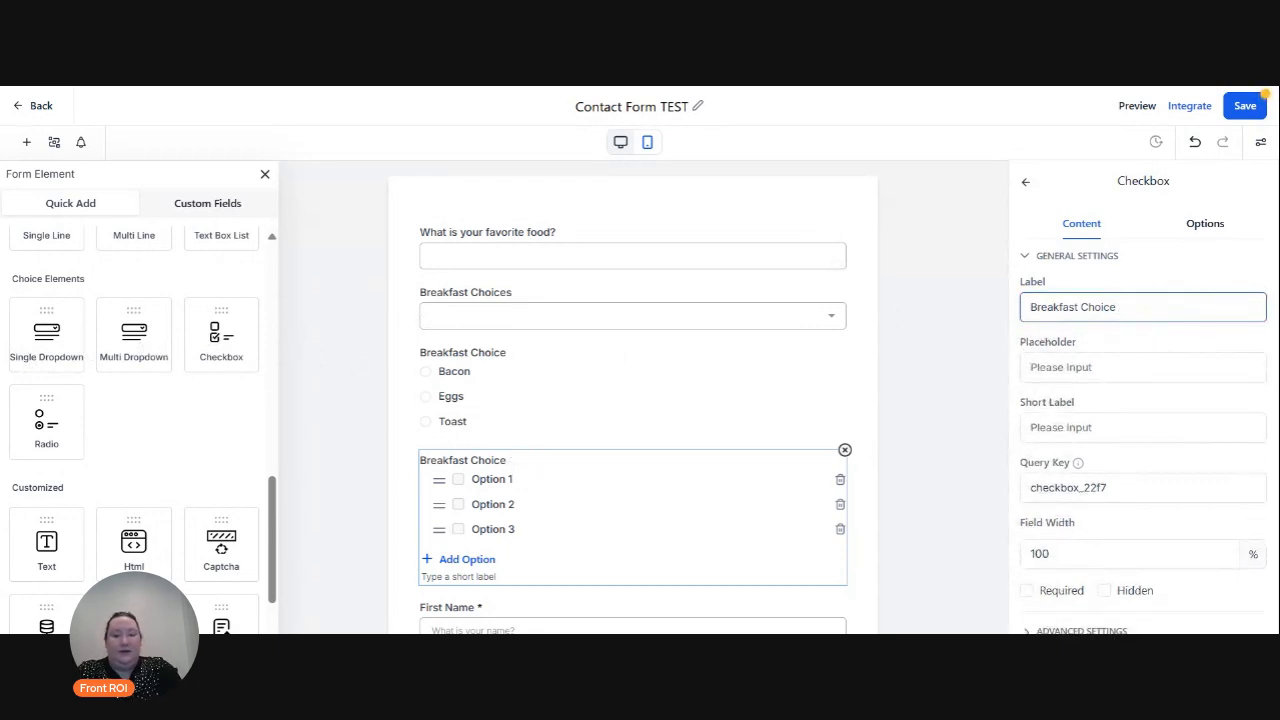
type("(Select")
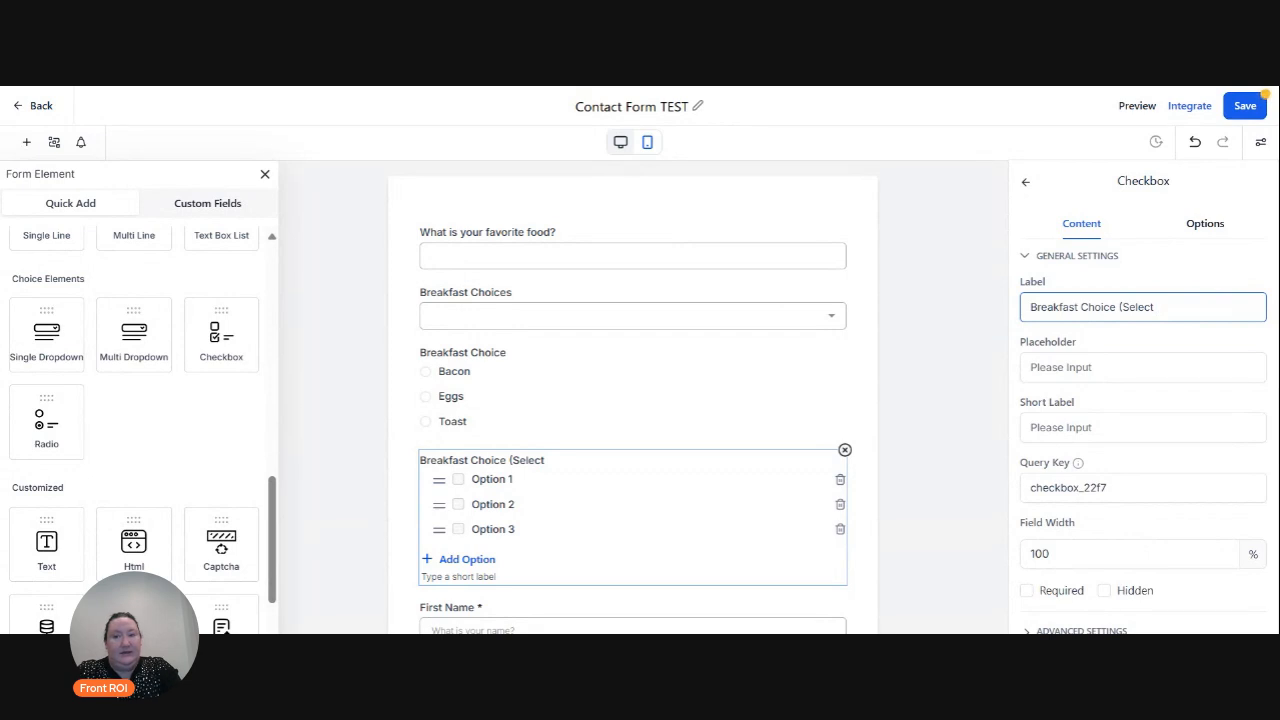
type("All")
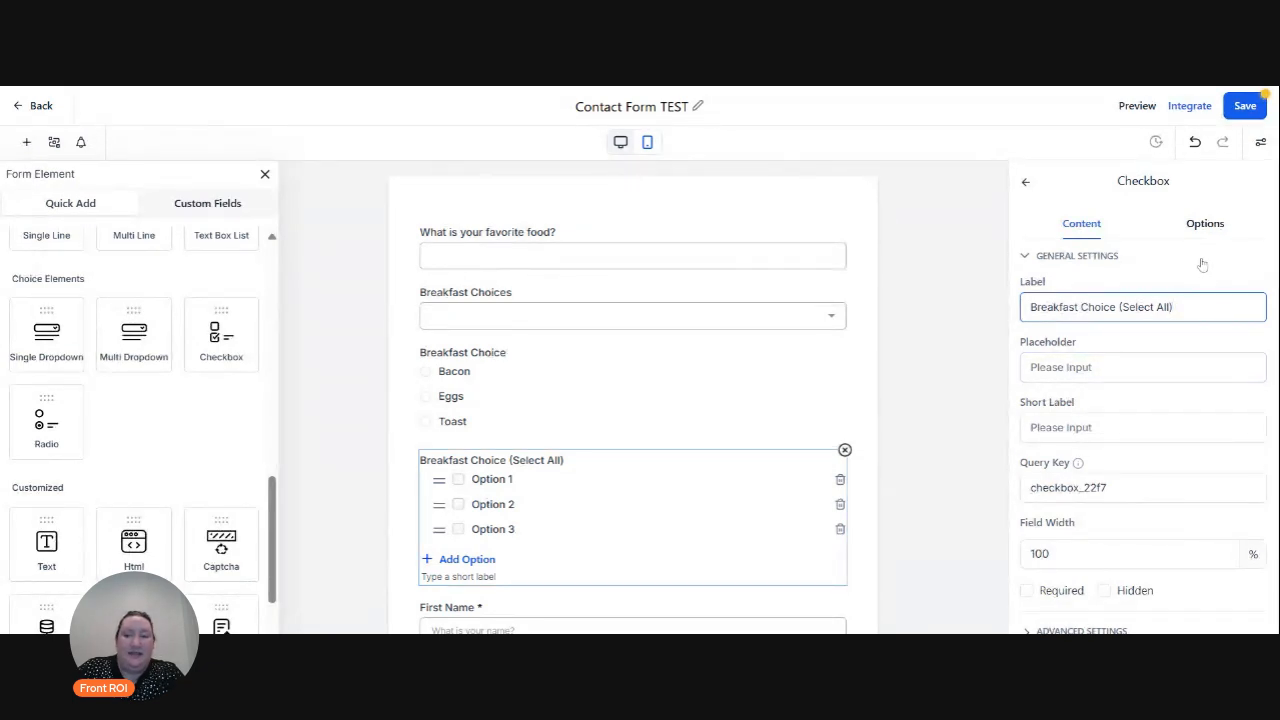
Rename the three options of the Breakfast Choice (Select All) checkbox element as Bacon, Eggs and Toast, and deselect the element.
left_click(1205, 223)
left_click_drag(1100, 293, 962, 313)
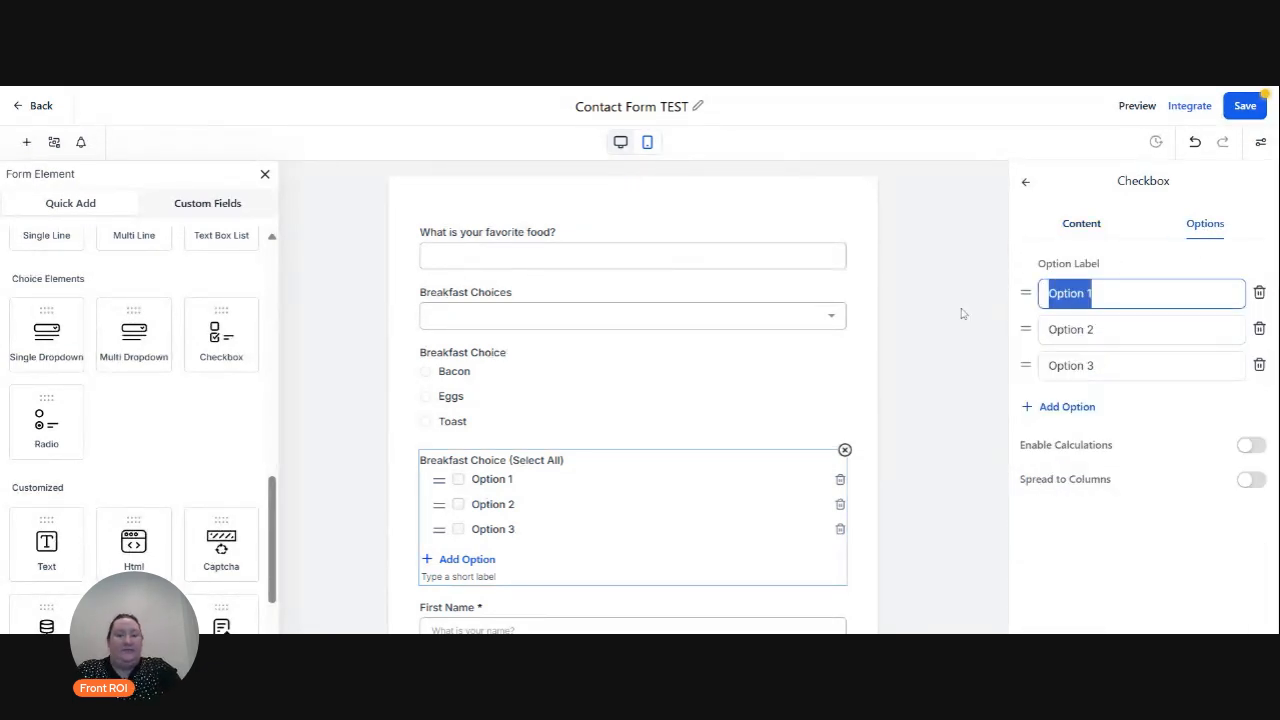
type("Bacon")
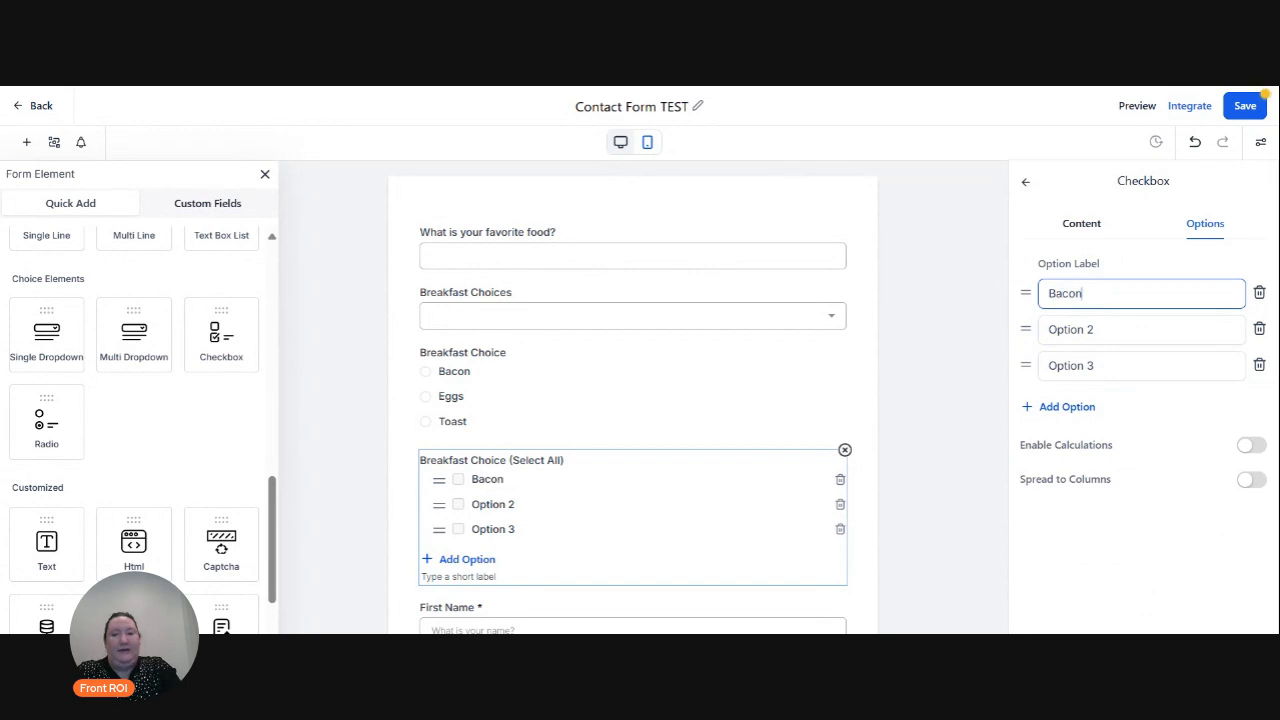
left_click_drag(1090, 329, 1020, 330)
type("Eggs")
left_click_drag(1100, 366, 1006, 385)
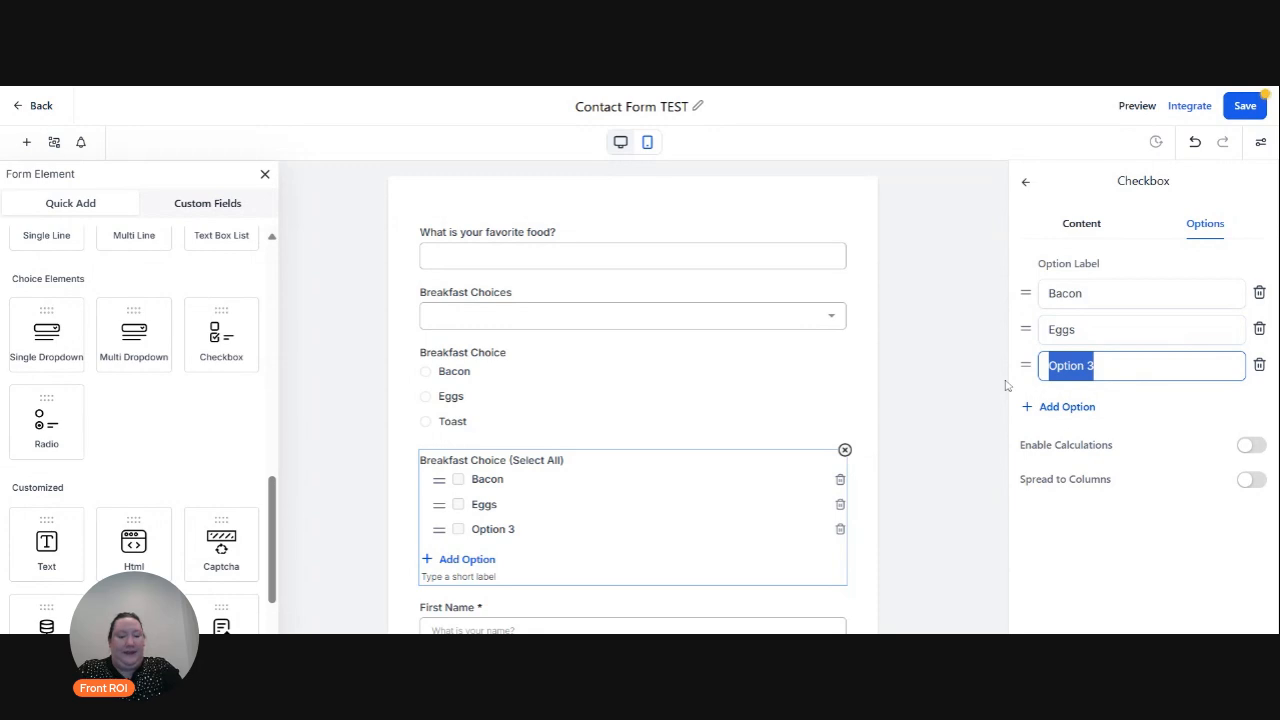
type("Toast")
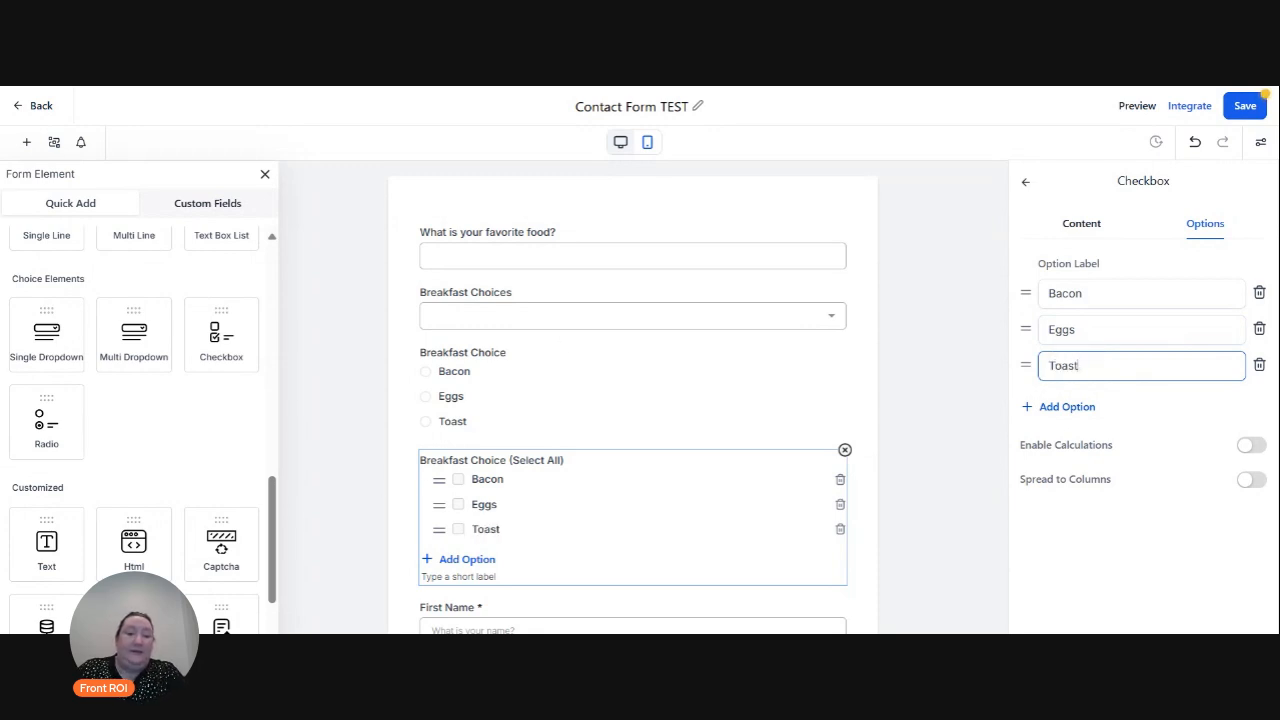
left_click(410, 458)
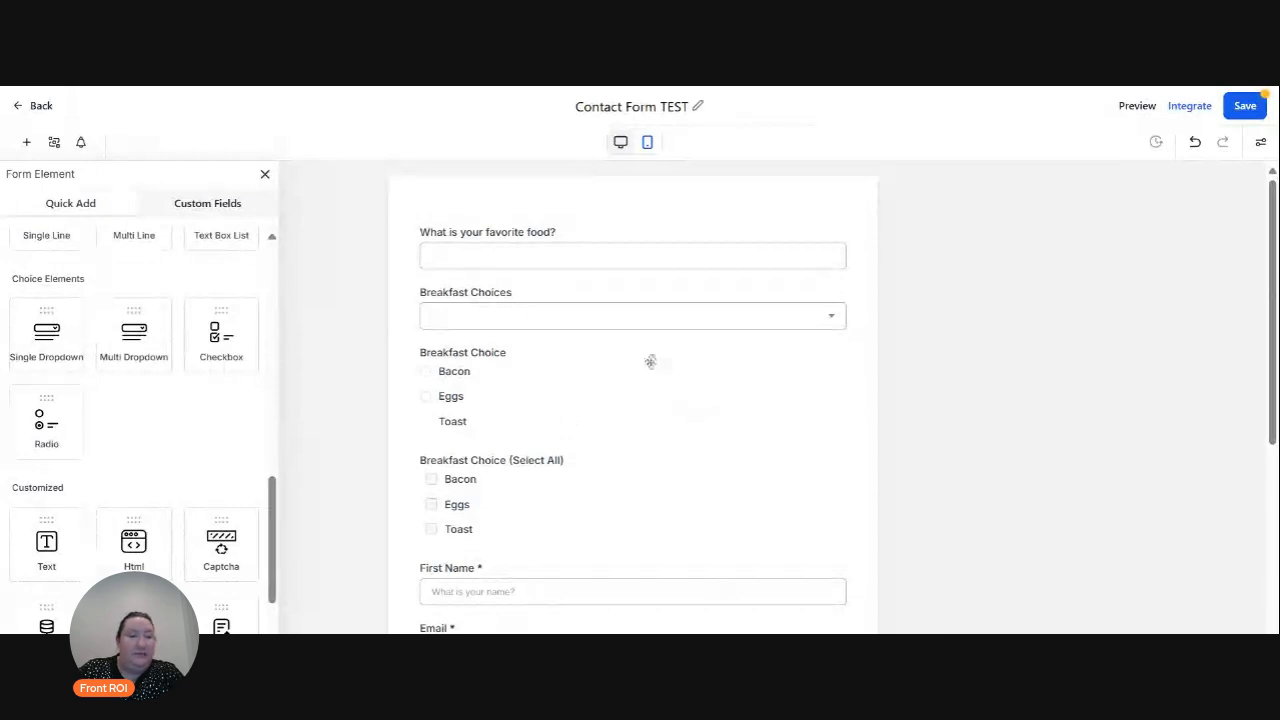
Add a Text element above the favorite food question and replace its text with "Hello, we would love your breakfast order.".
scroll(285, 431, "down", 2)
scroll(285, 431, "up", 2)
scroll(220, 420, "down", 2)
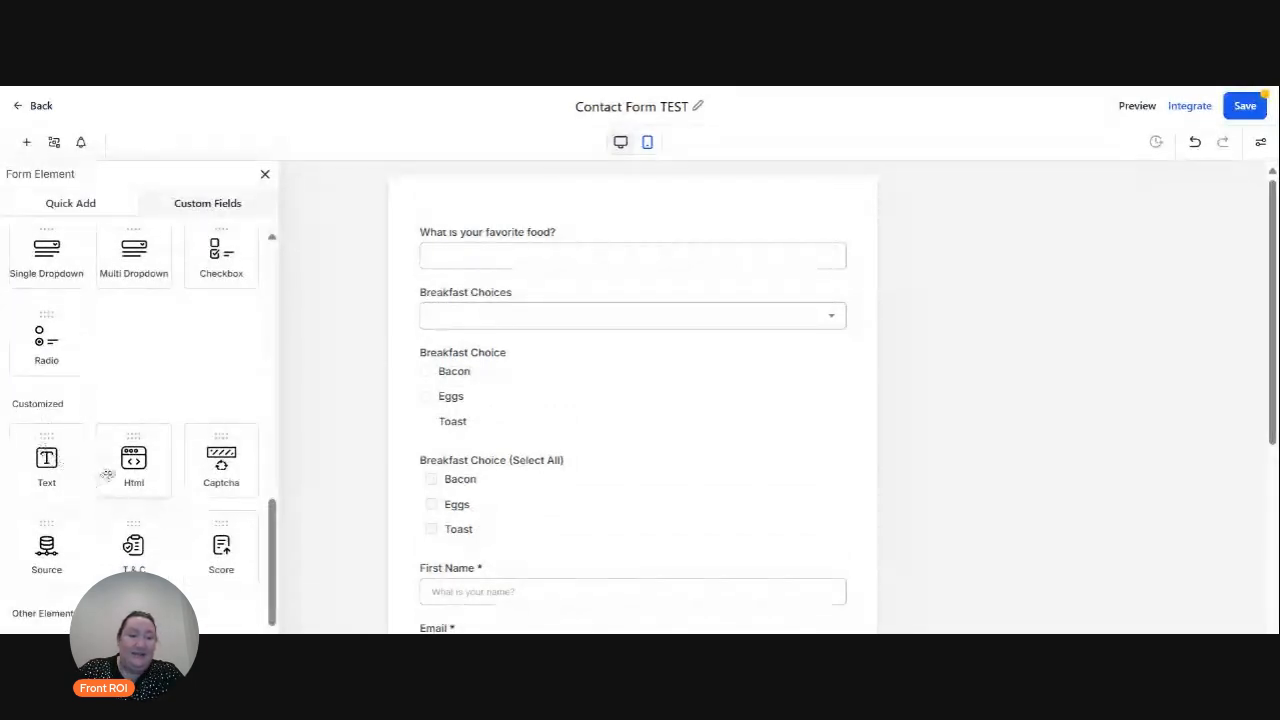
left_click_drag(46, 457, 443, 213)
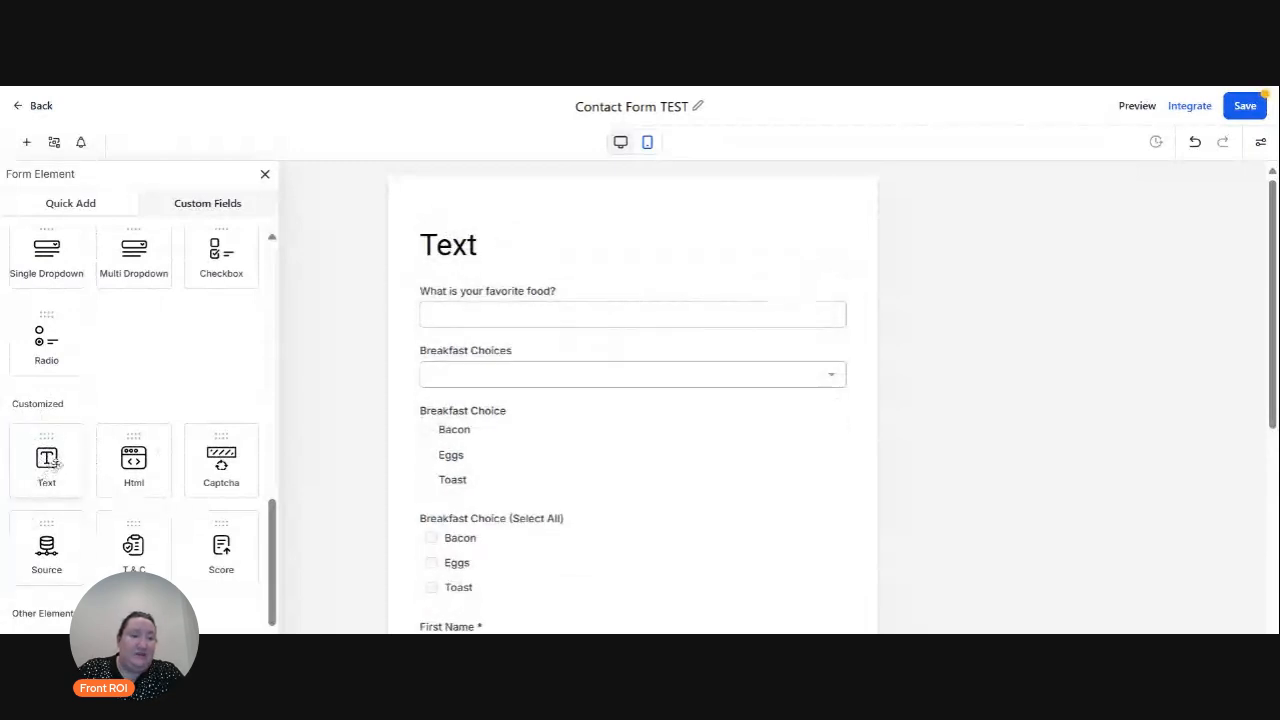
left_click(474, 245)
key("ctrl+a")
type("Hello,")
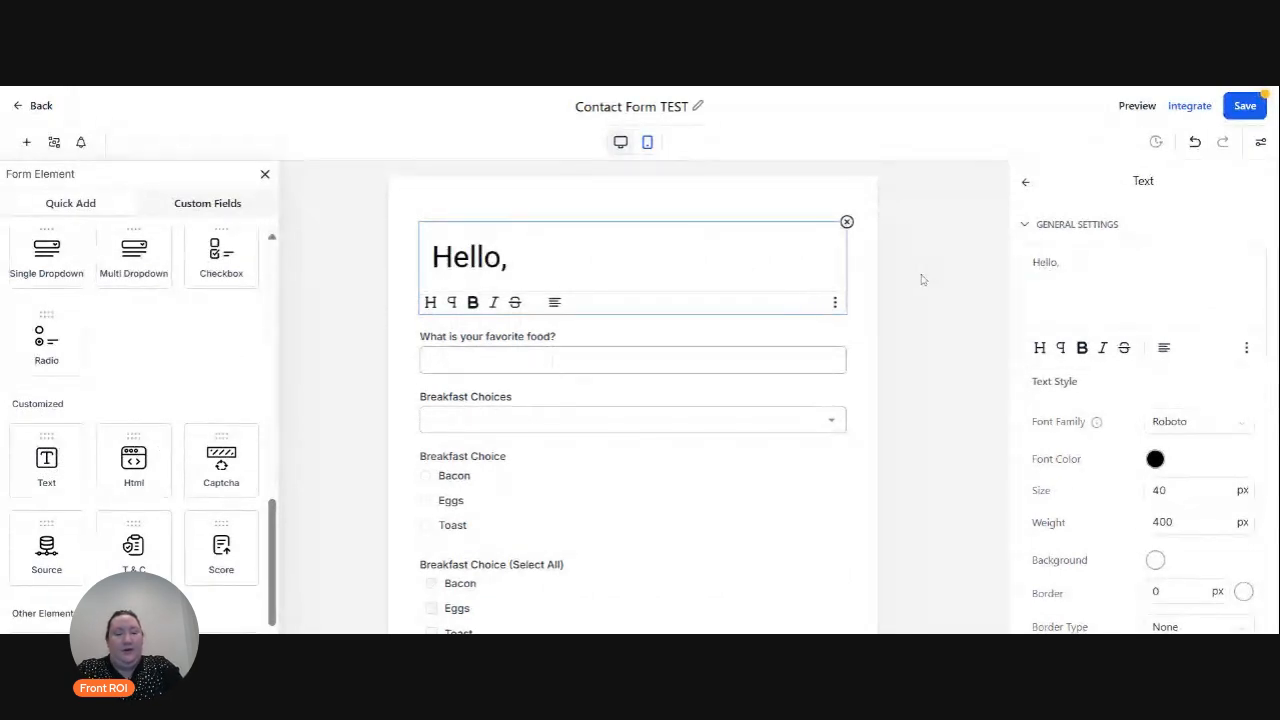
type(" we would love ")
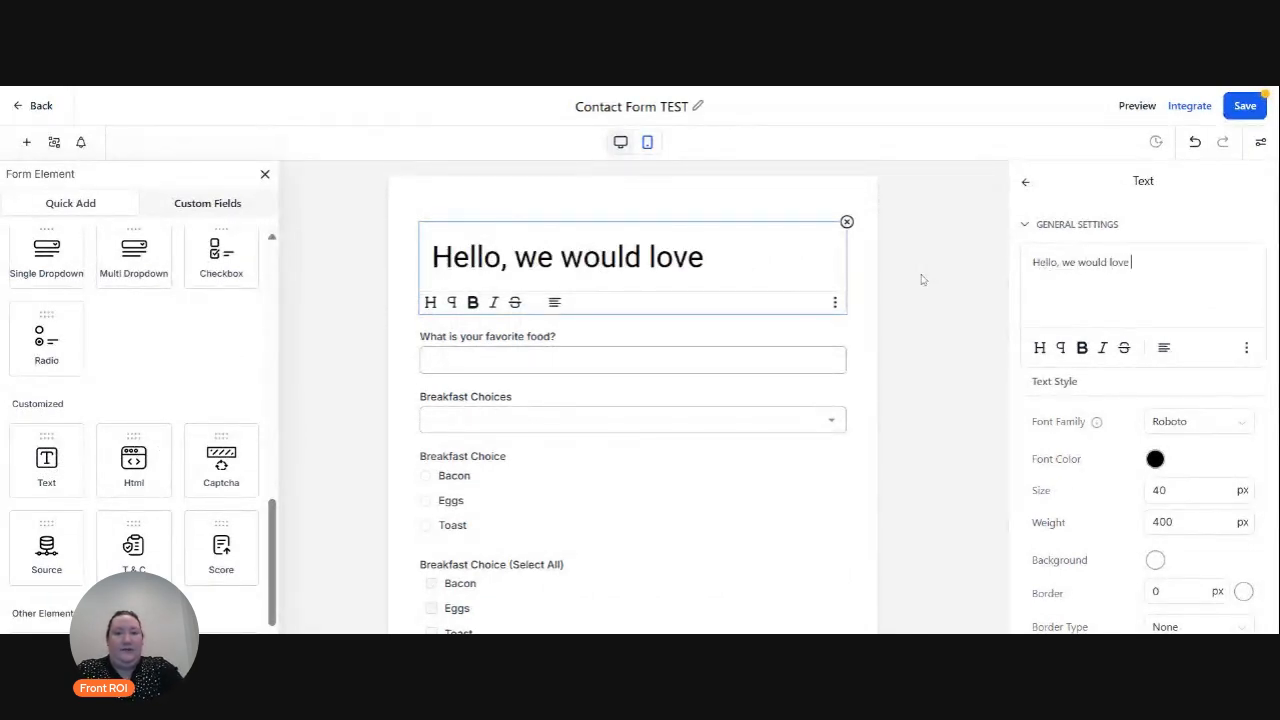
type("your breakfast order.")
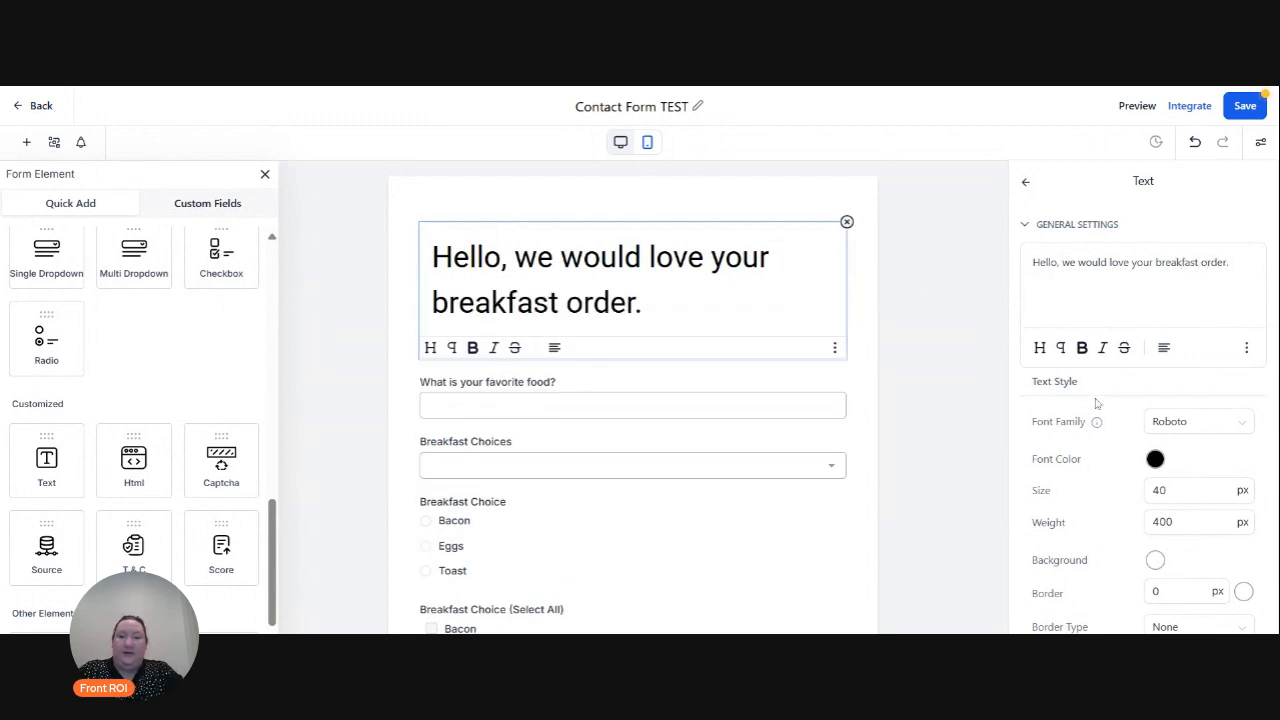
Set the greeting text's size to 20 px and its font family to Montserrat, trying Open Sans first.
scroll(1095, 485, "down", 1)
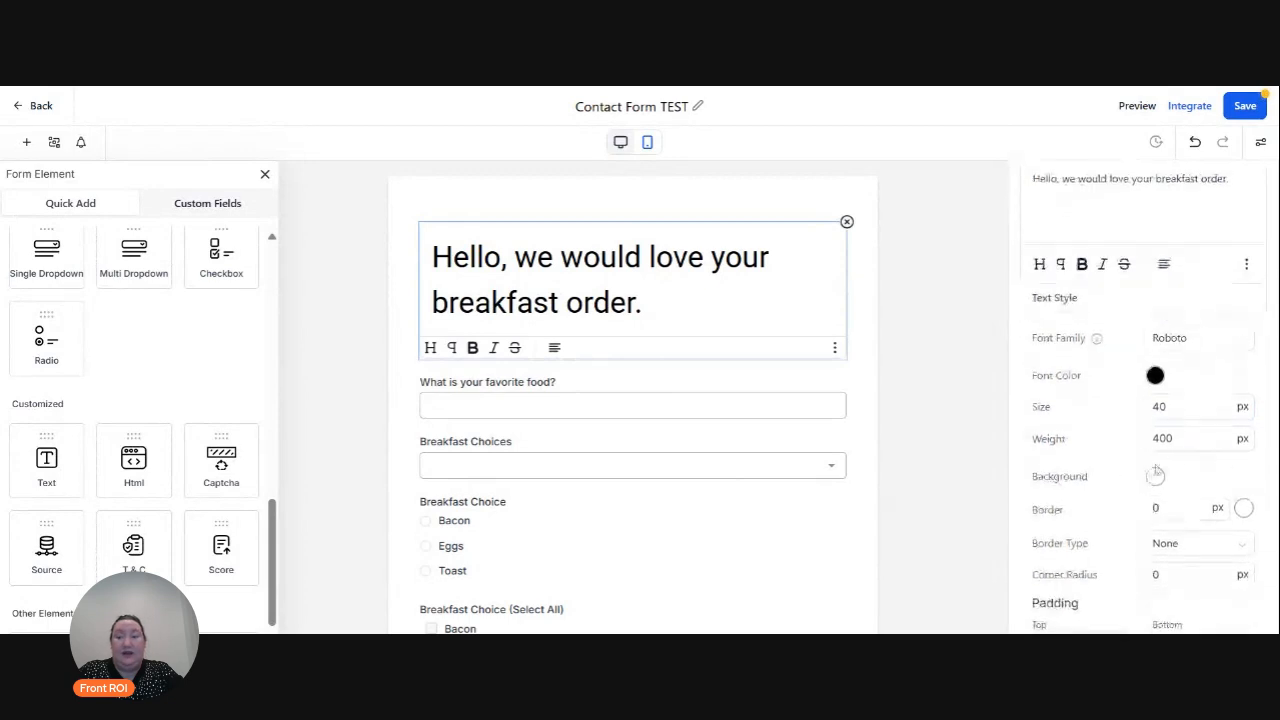
left_click_drag(1168, 407, 1139, 412)
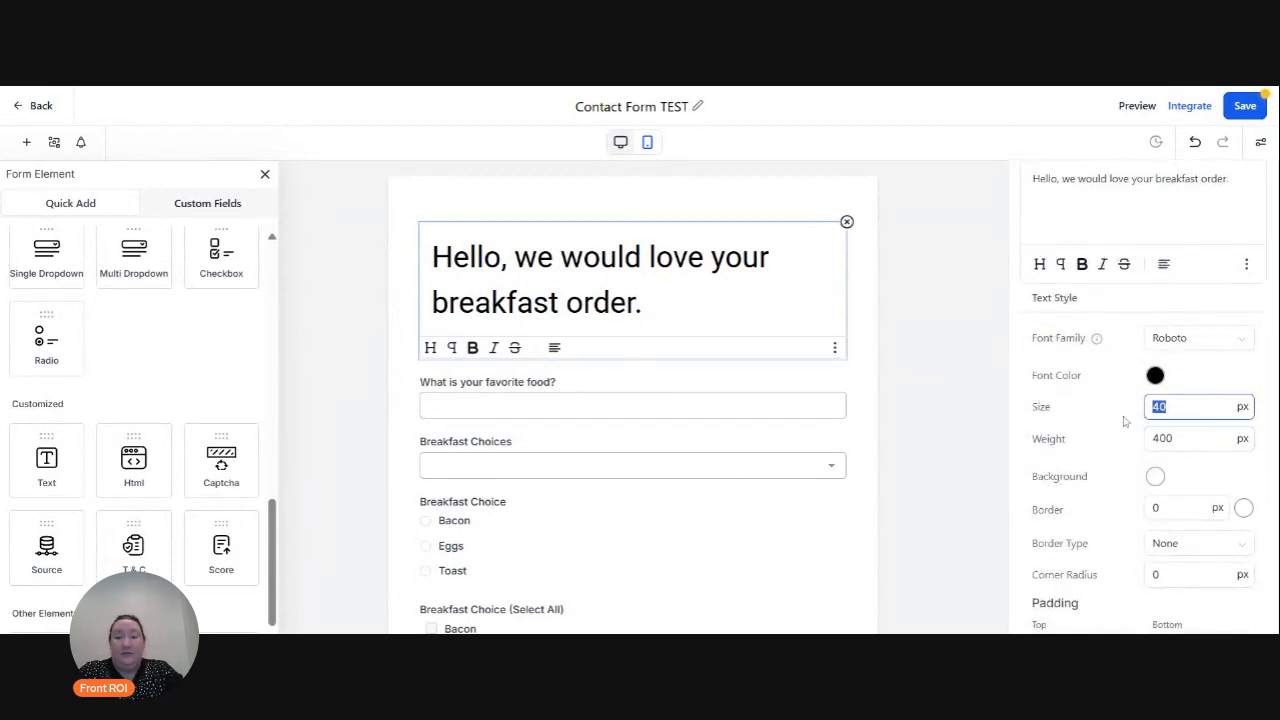
type("20")
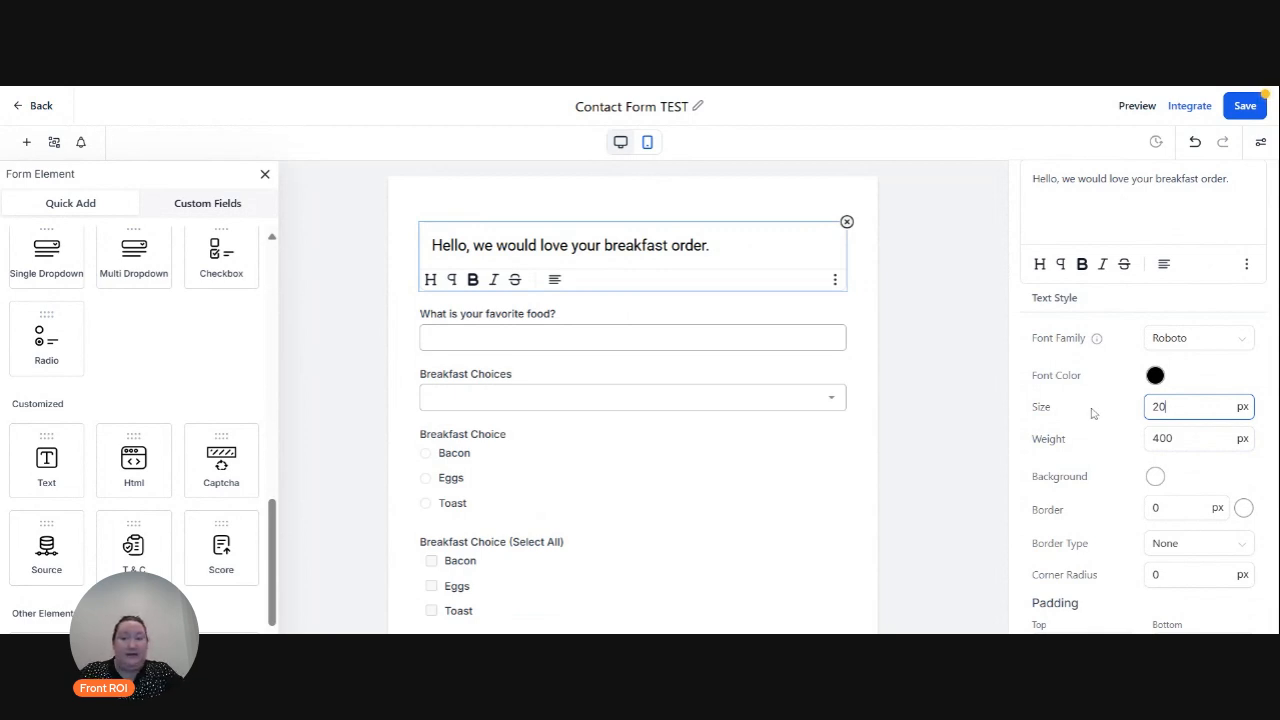
left_click(1205, 339)
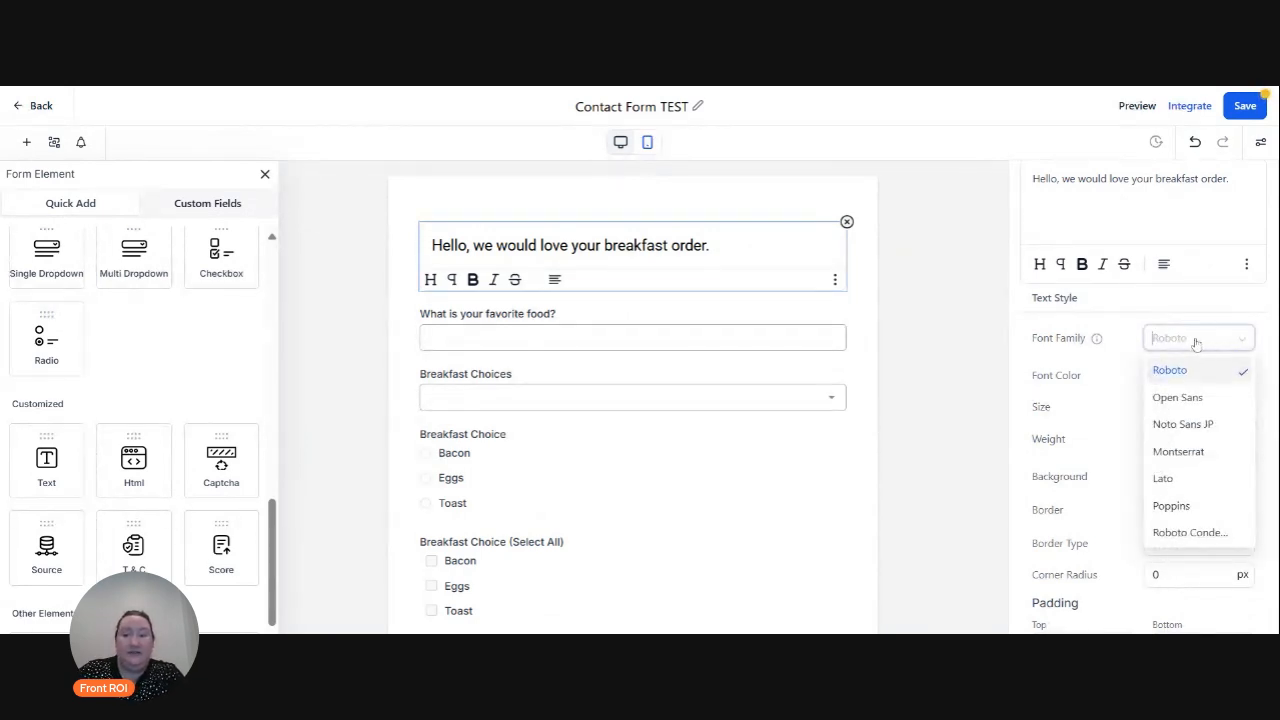
left_click(1185, 400)
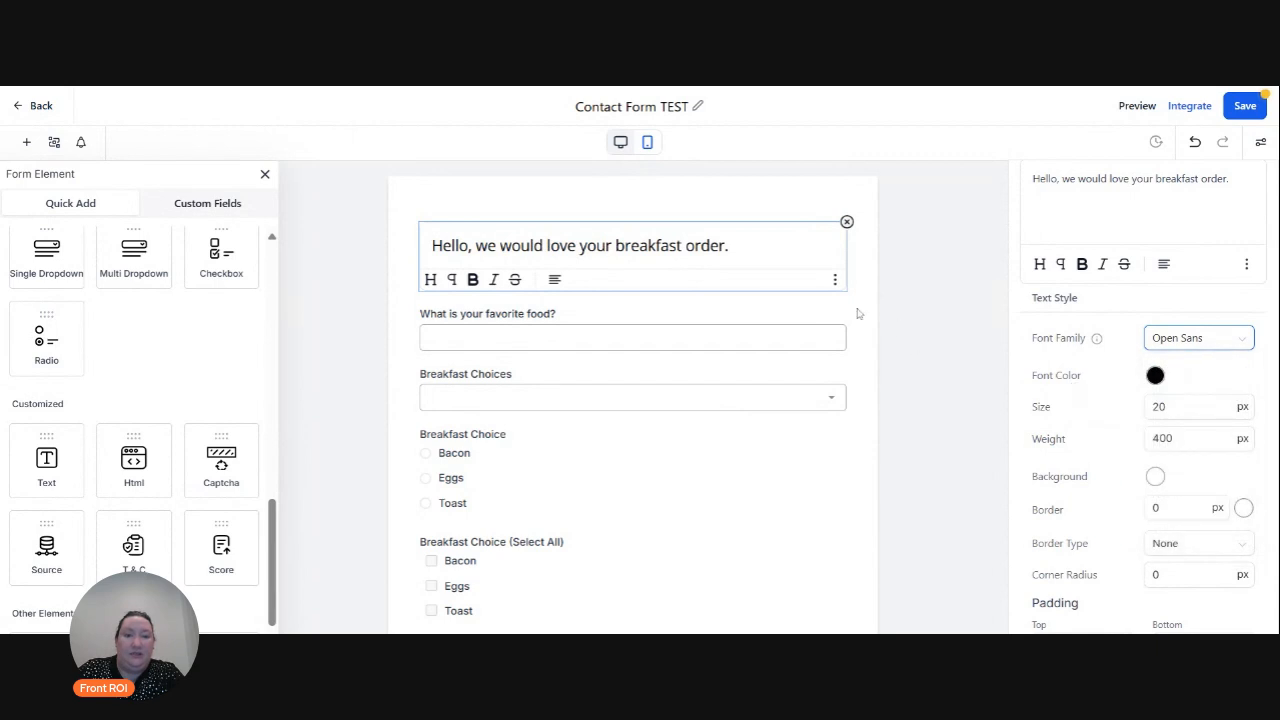
left_click(1189, 346)
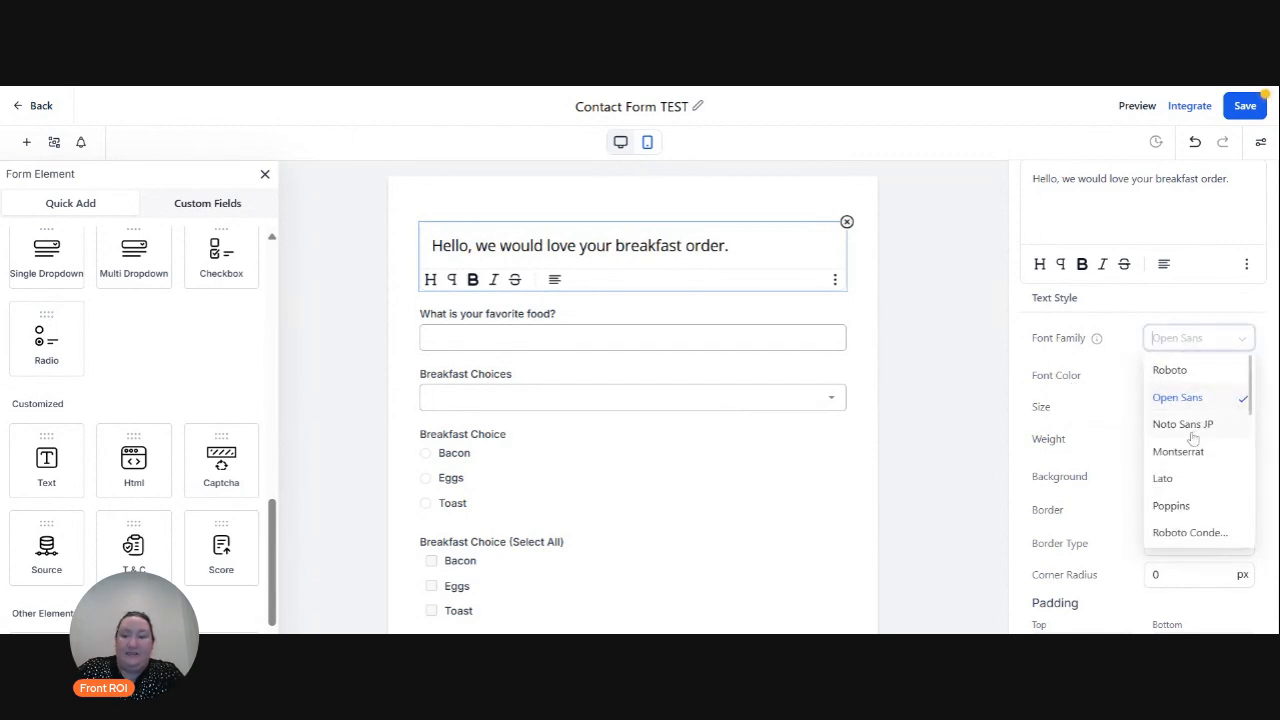
left_click(1185, 453)
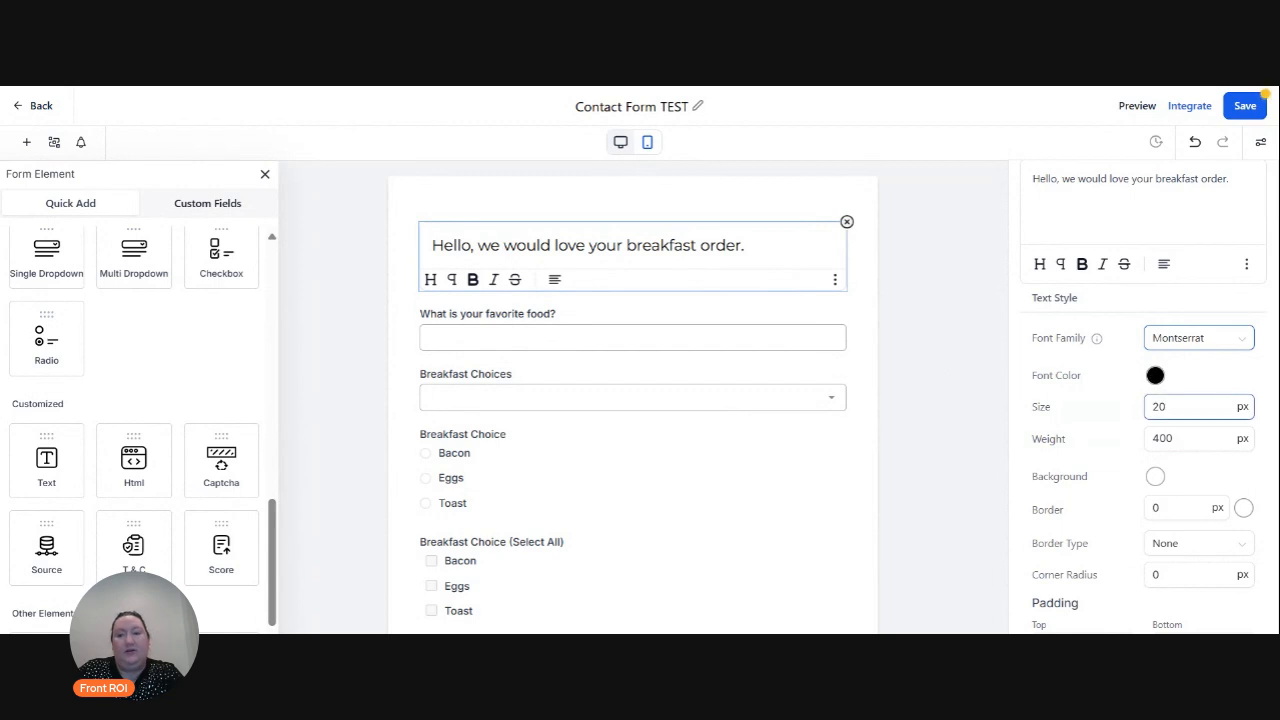
Try a font weight of 200 on the greeting text and set it back to 400.
scroll(1134, 413, "down", 1)
double_click(1165, 355)
type("2")
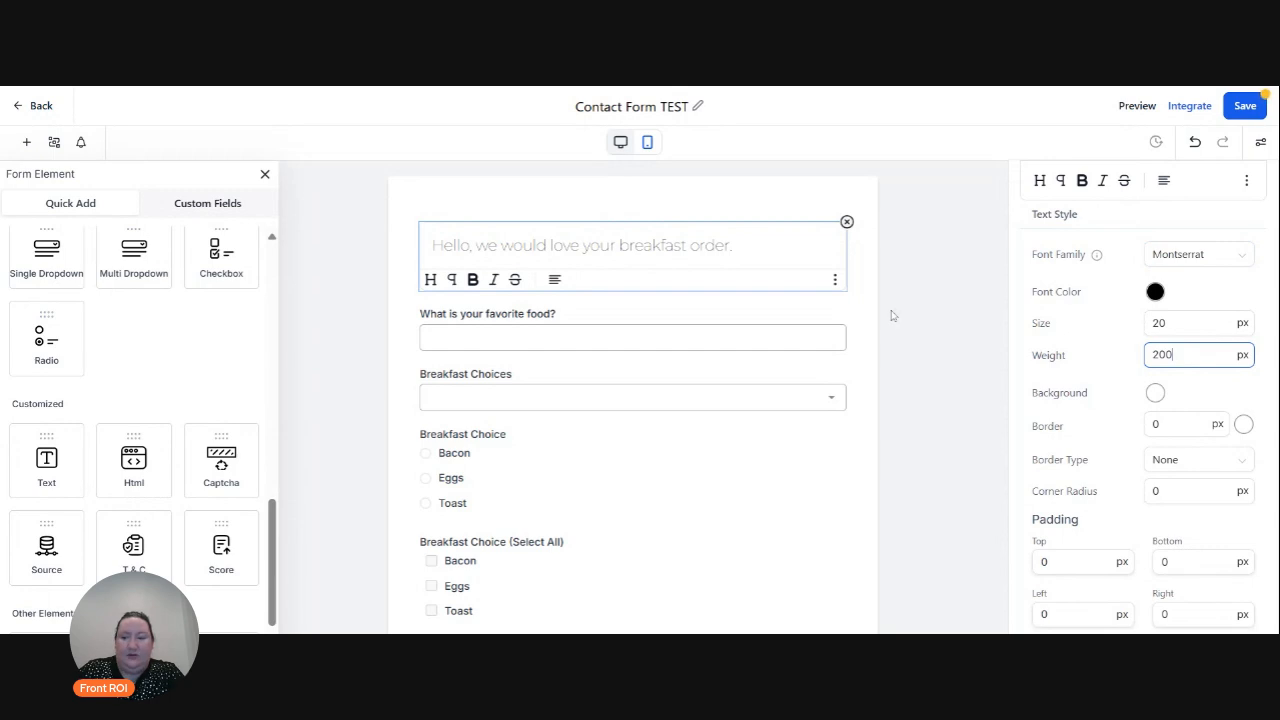
left_click_drag(1180, 355, 1129, 356)
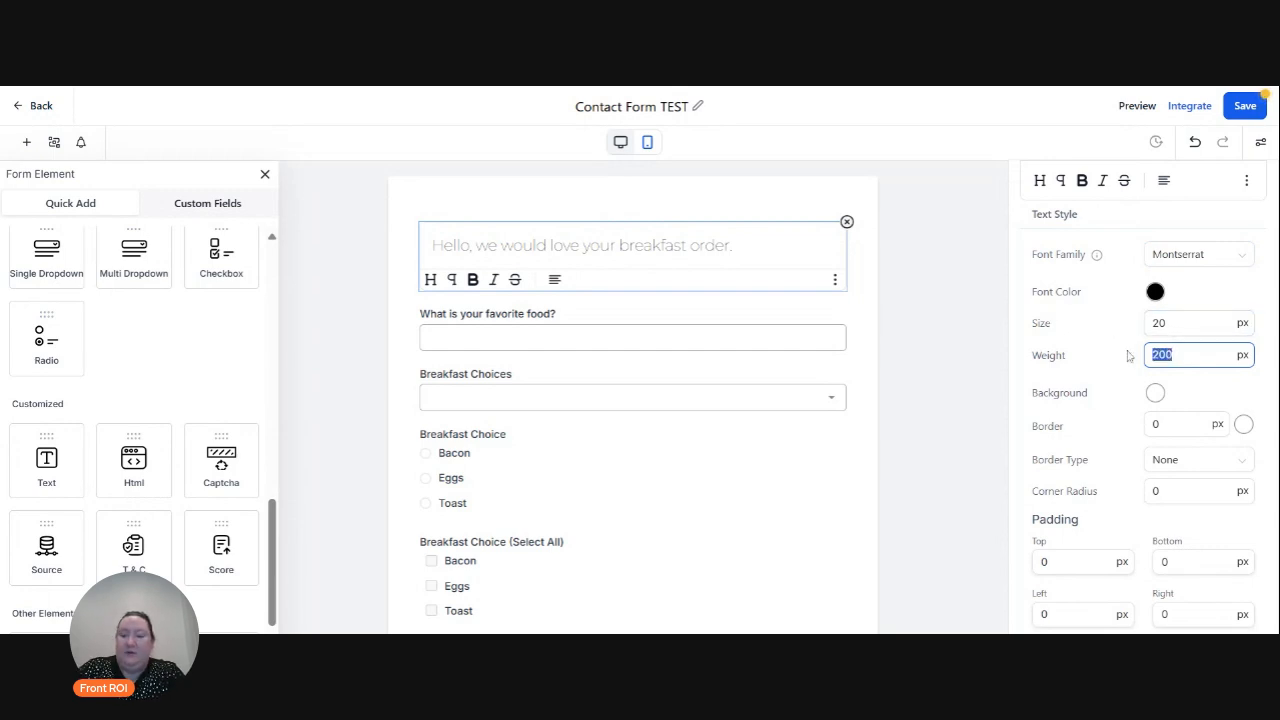
type("400")
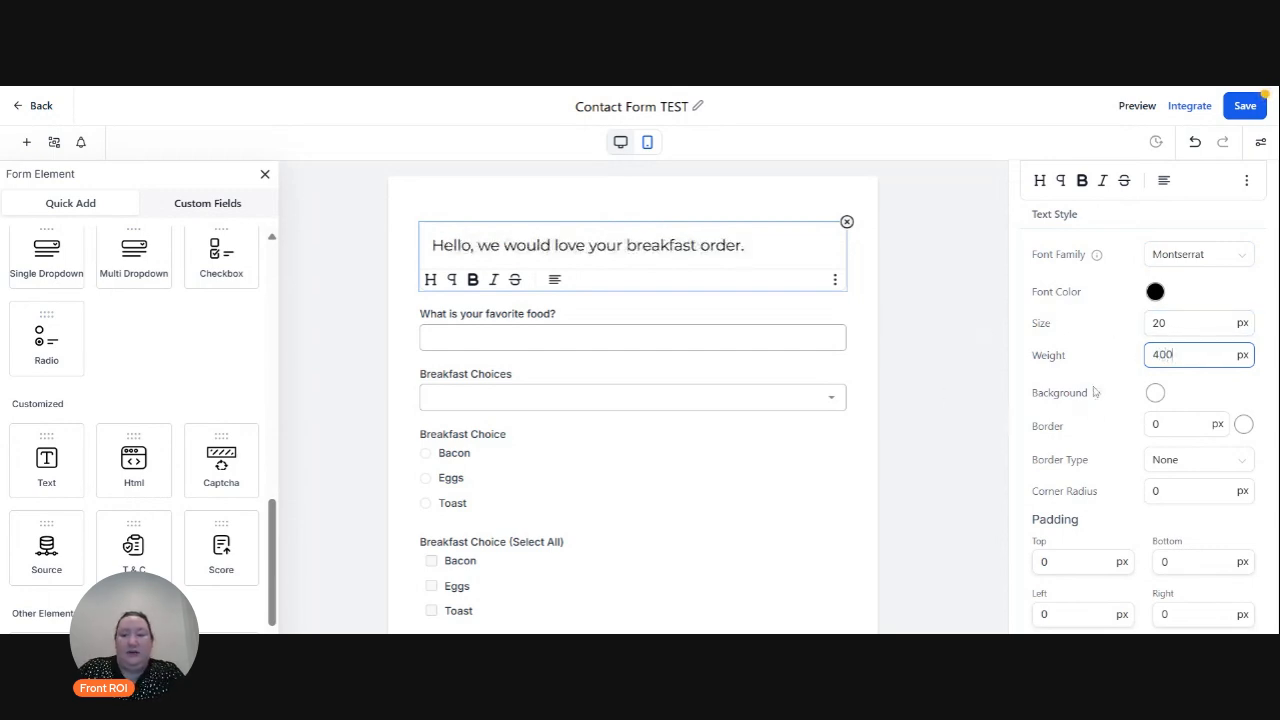
Make the whole greeting sentence bold and italic, and deselect the Text element.
scroll(1130, 388, "down", 1)
scroll(1130, 390, "down", 1)
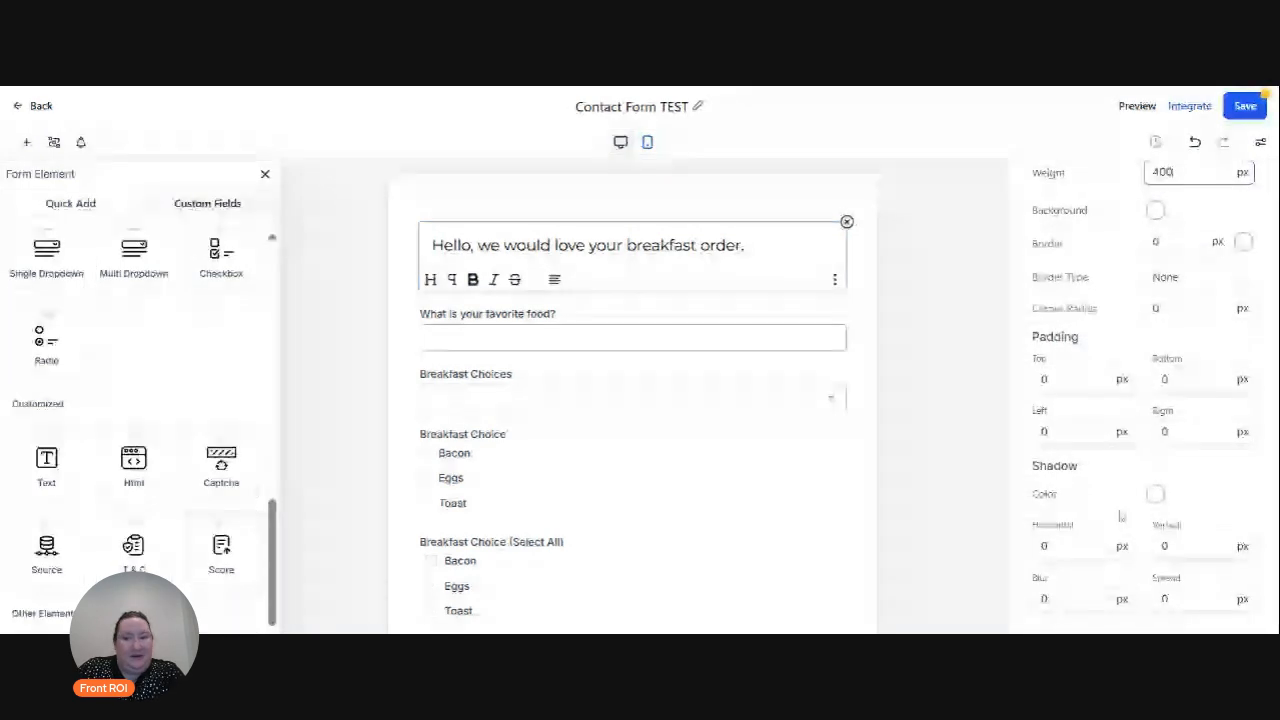
scroll(1120, 515, "up", 4)
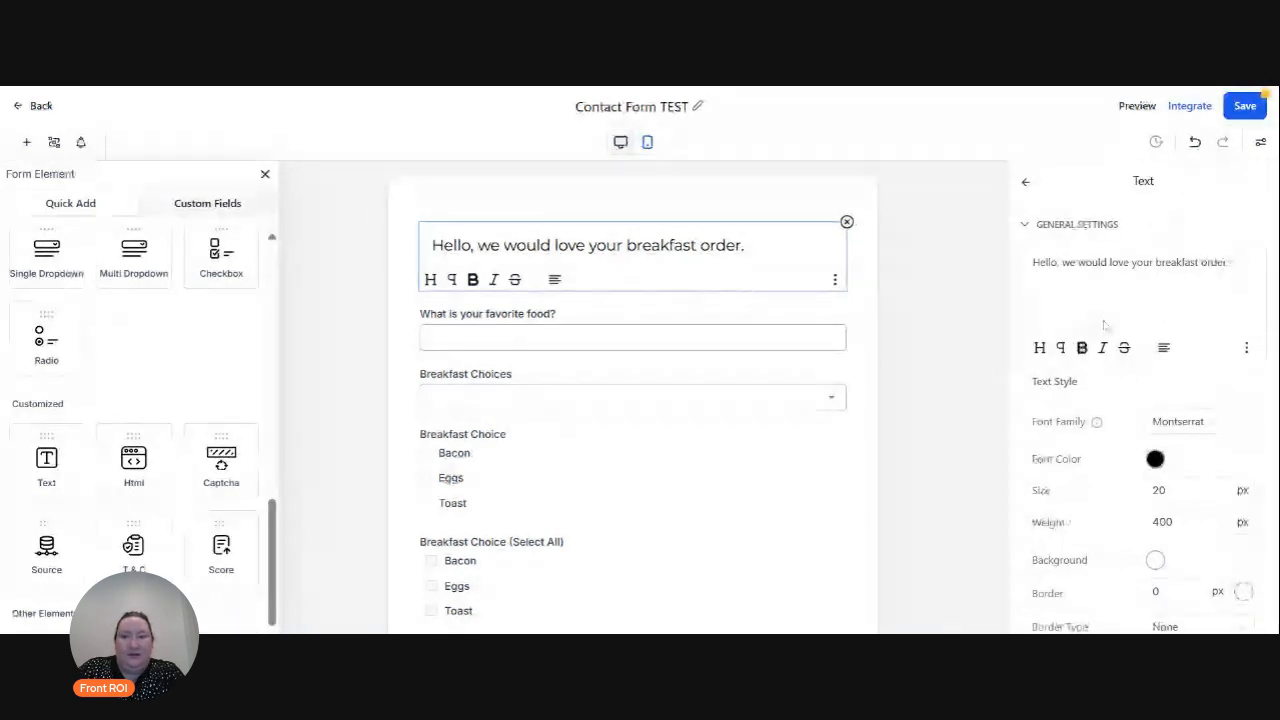
triple_click(1136, 262)
left_click(1082, 347)
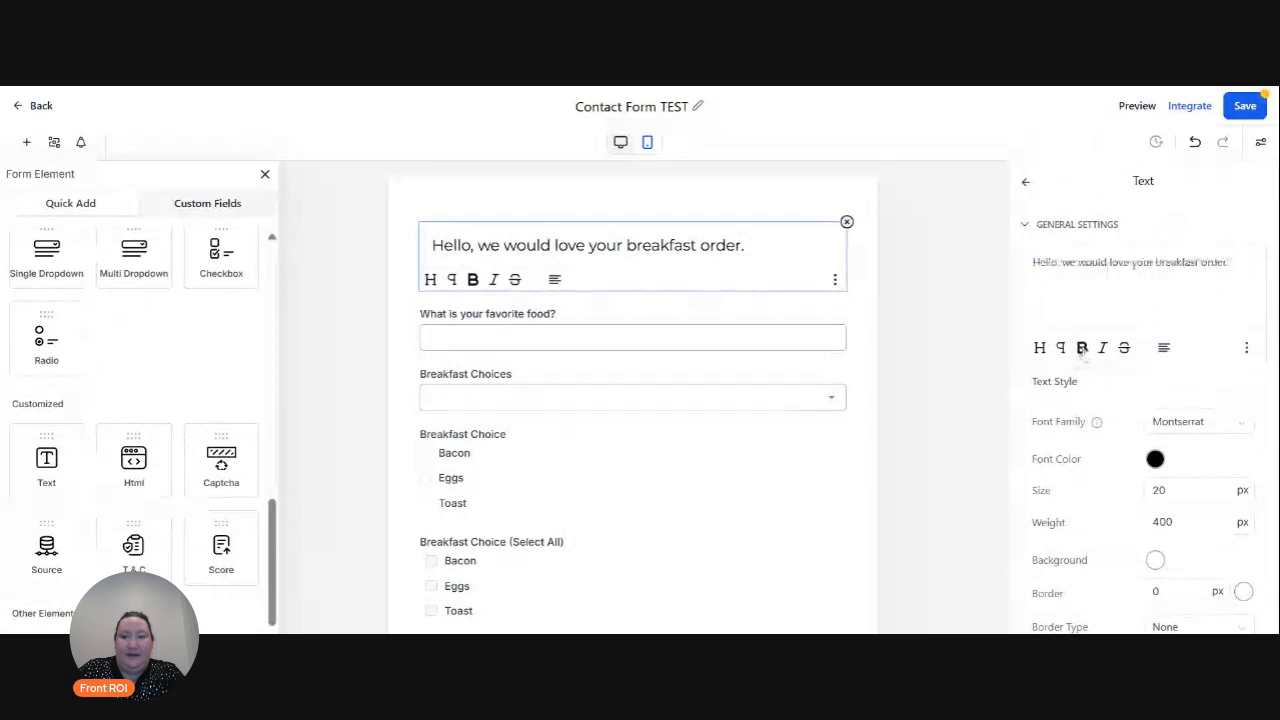
left_click(1103, 348)
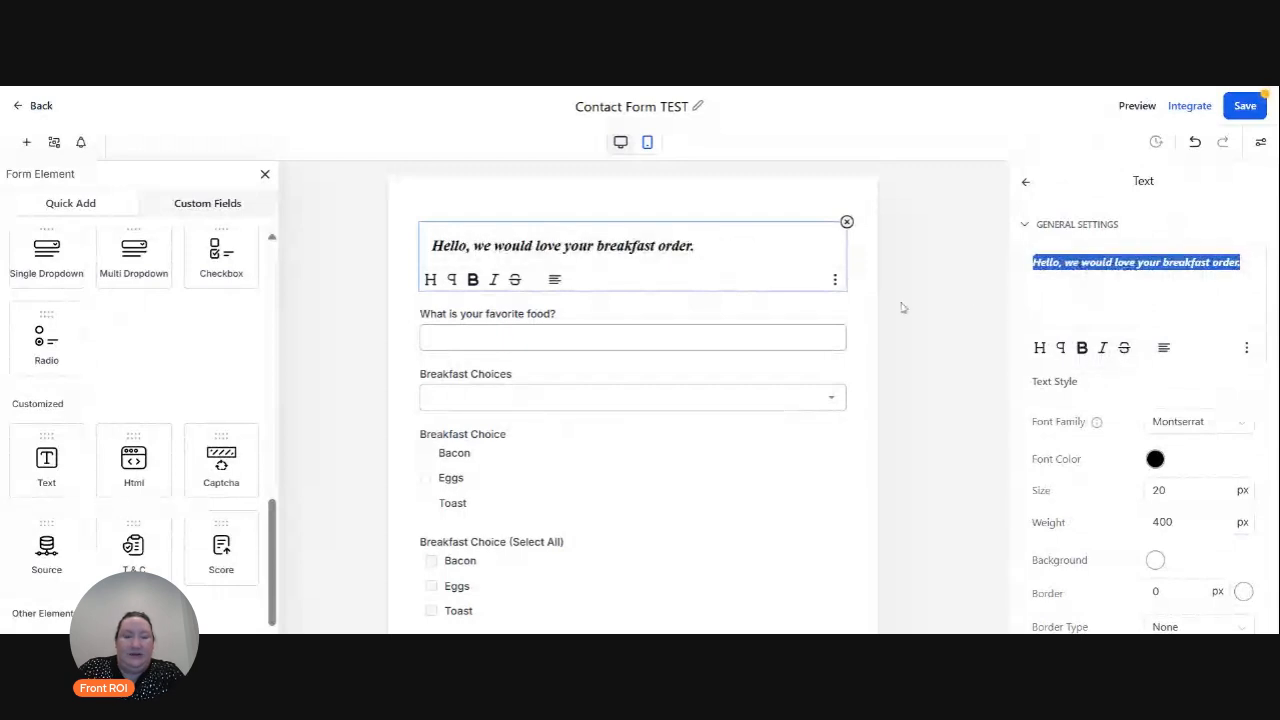
left_click(949, 339)
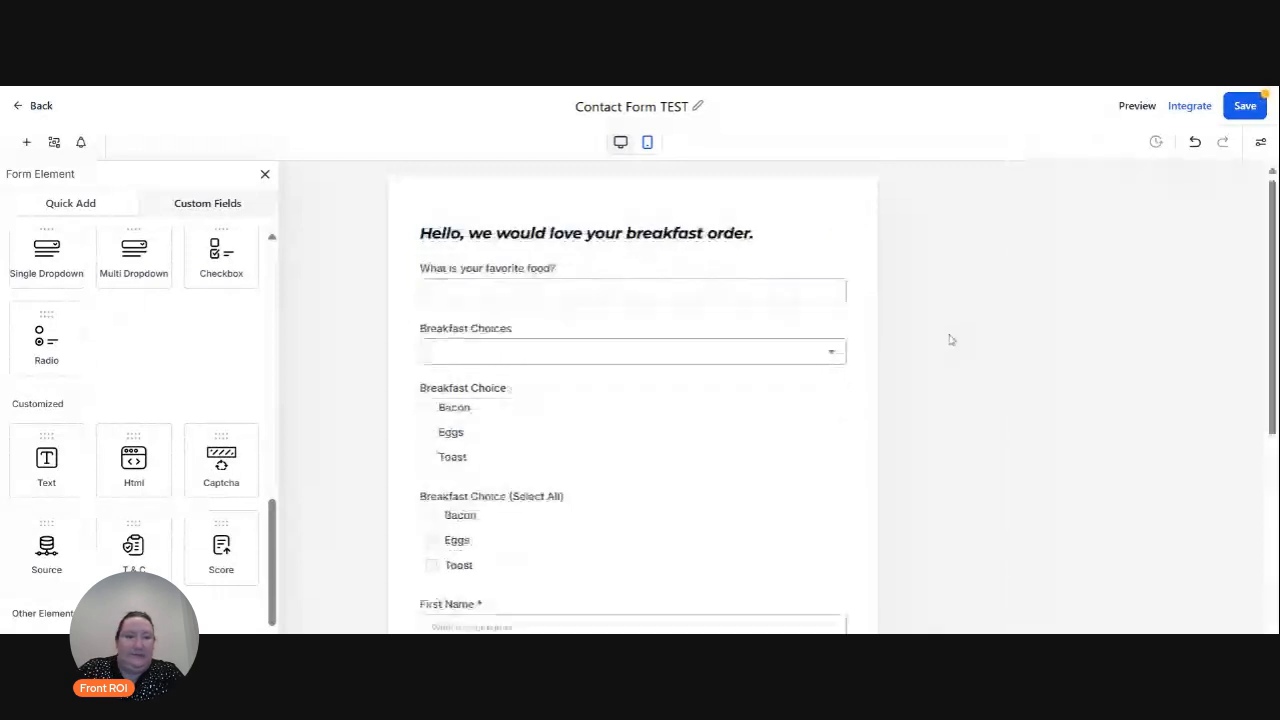
Add a Captcha element directly above the form's submit button and a T & C element directly above the Captcha.
scroll(166, 410, "down", 5)
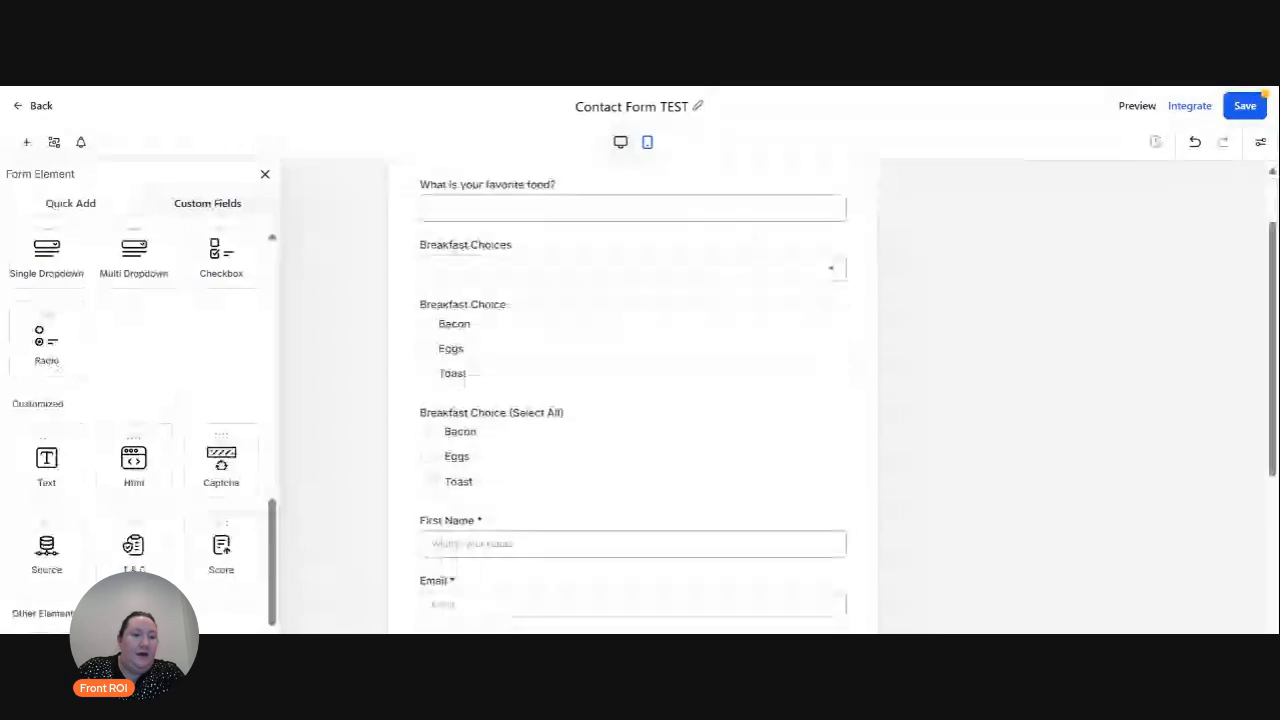
scroll(166, 424, "down", 2)
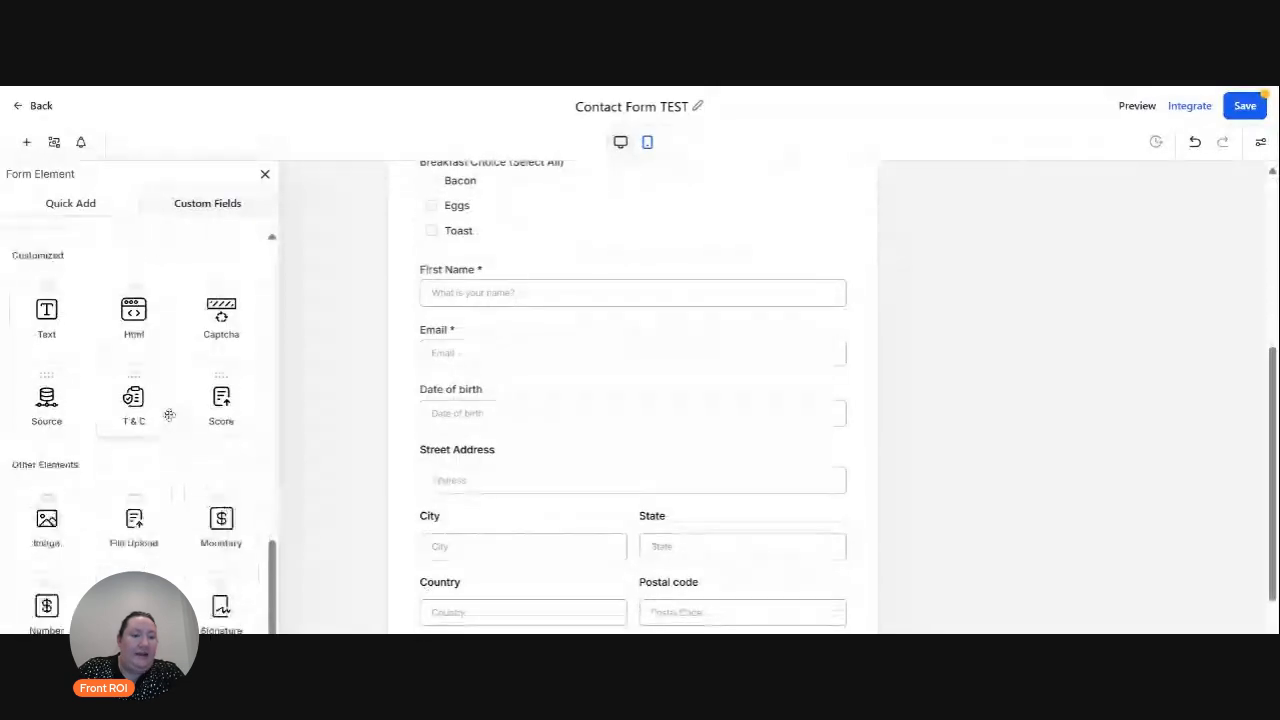
scroll(453, 342, "down", 1)
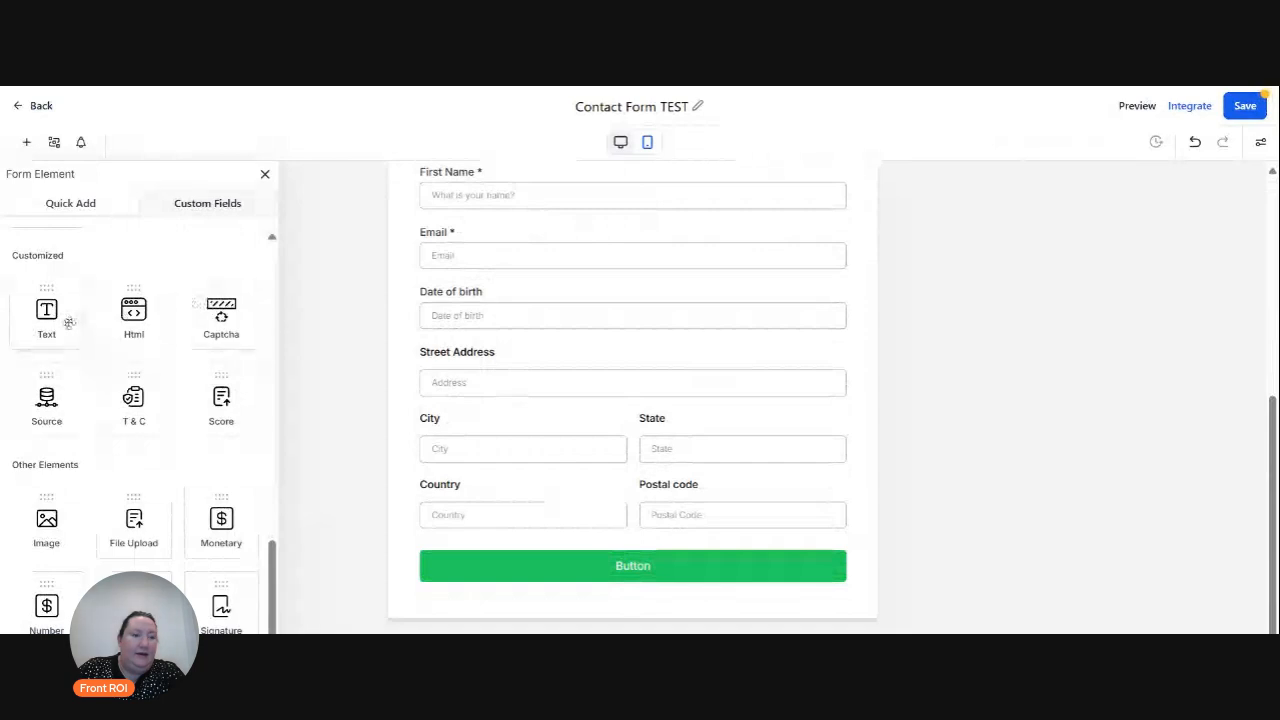
left_click_drag(214, 322, 455, 520)
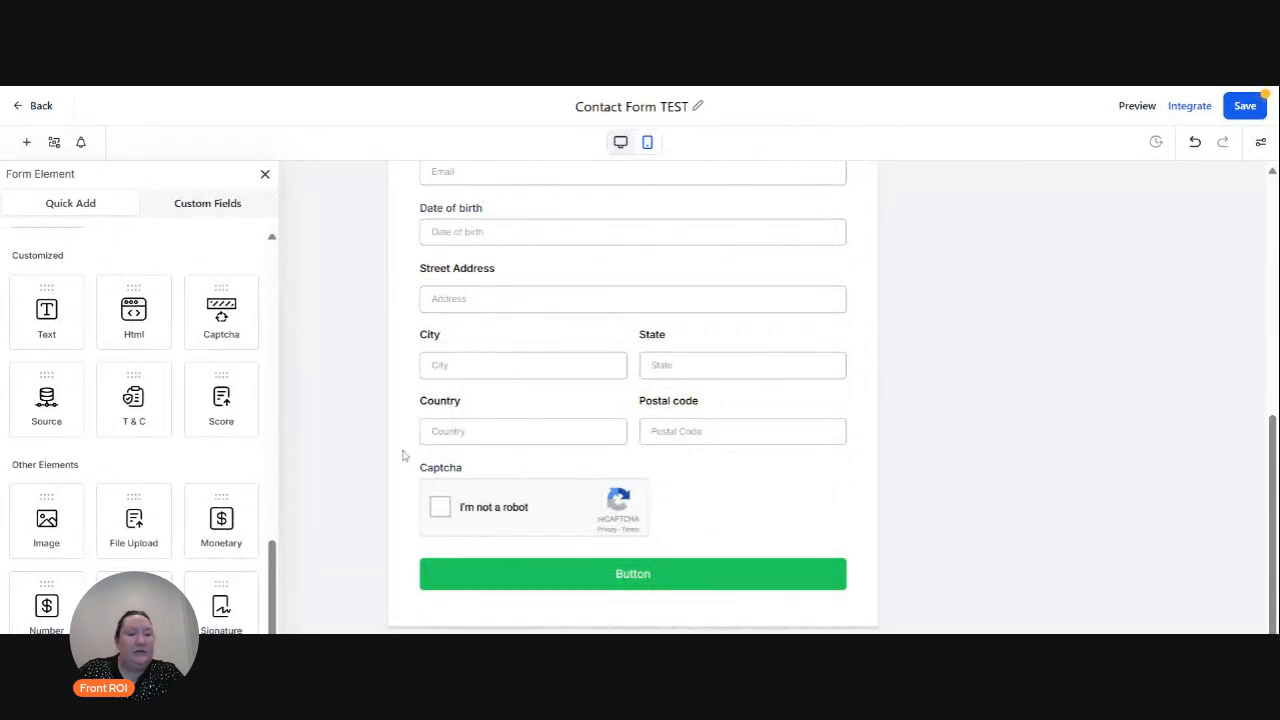
left_click_drag(143, 390, 612, 460)
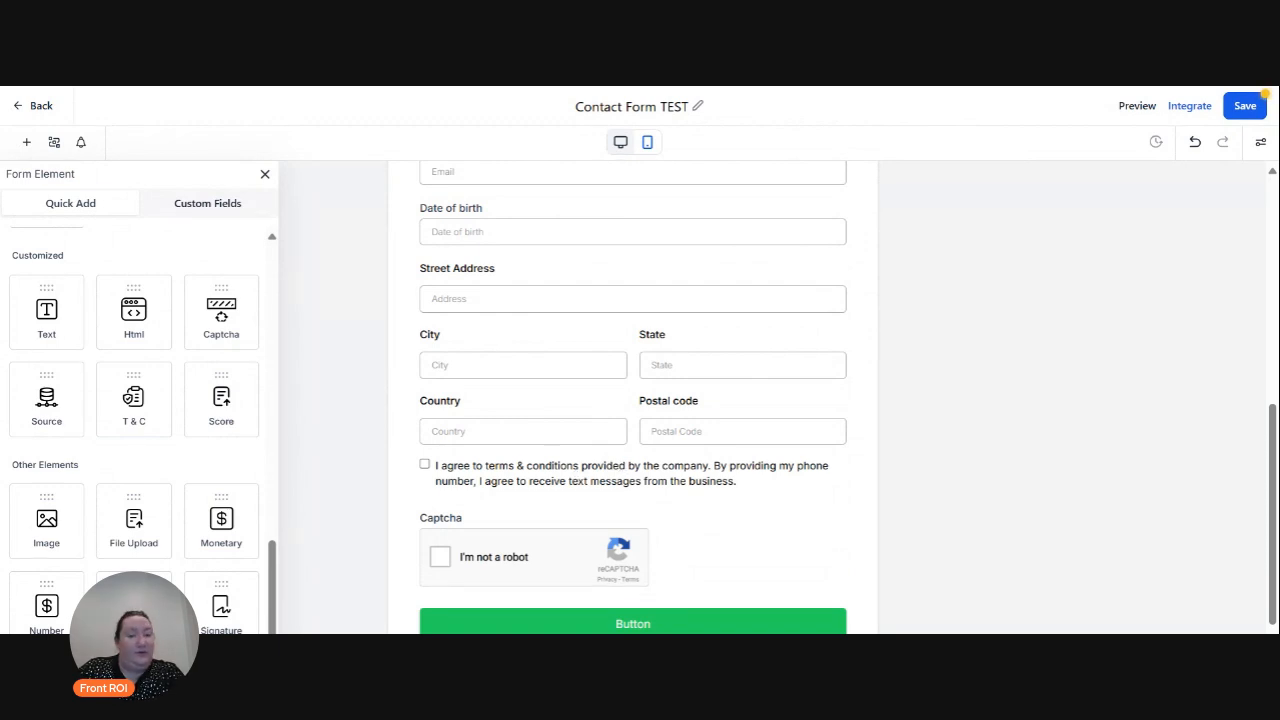
Append "Reply STOP to end." to the terms and conditions text and make the T & C element not required.
left_click(623, 467)
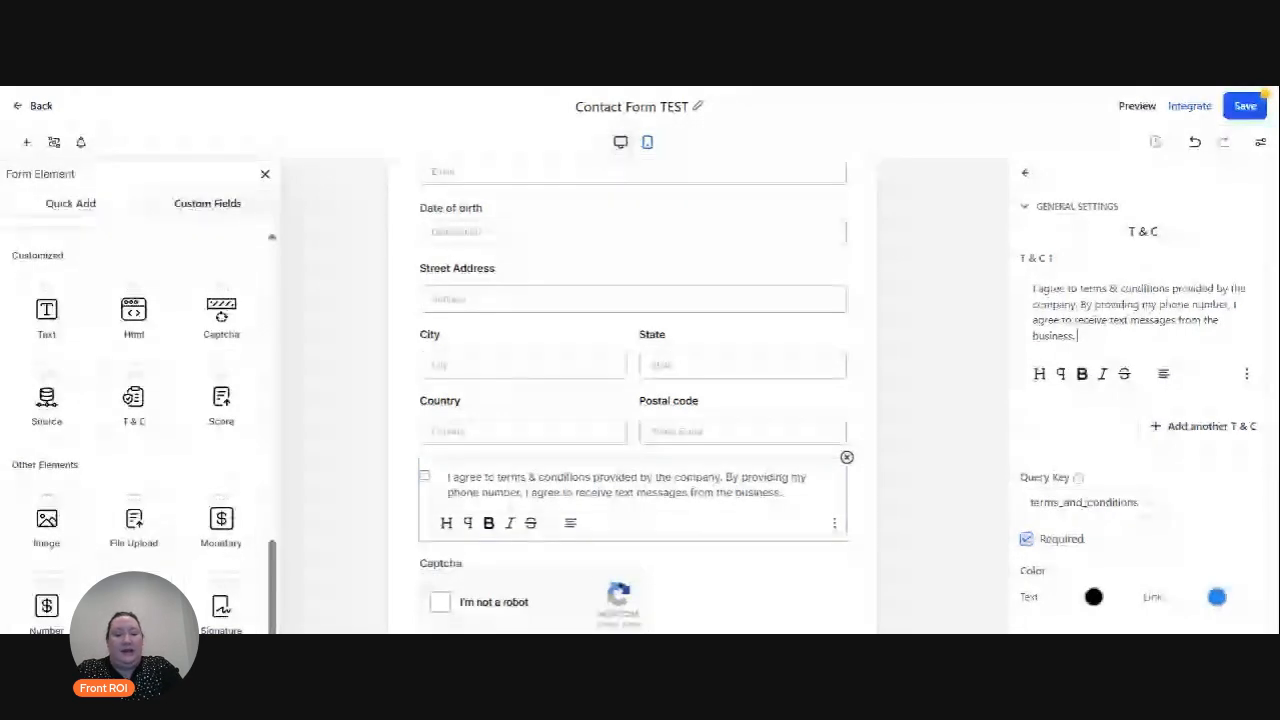
type("Reply STOP to end.")
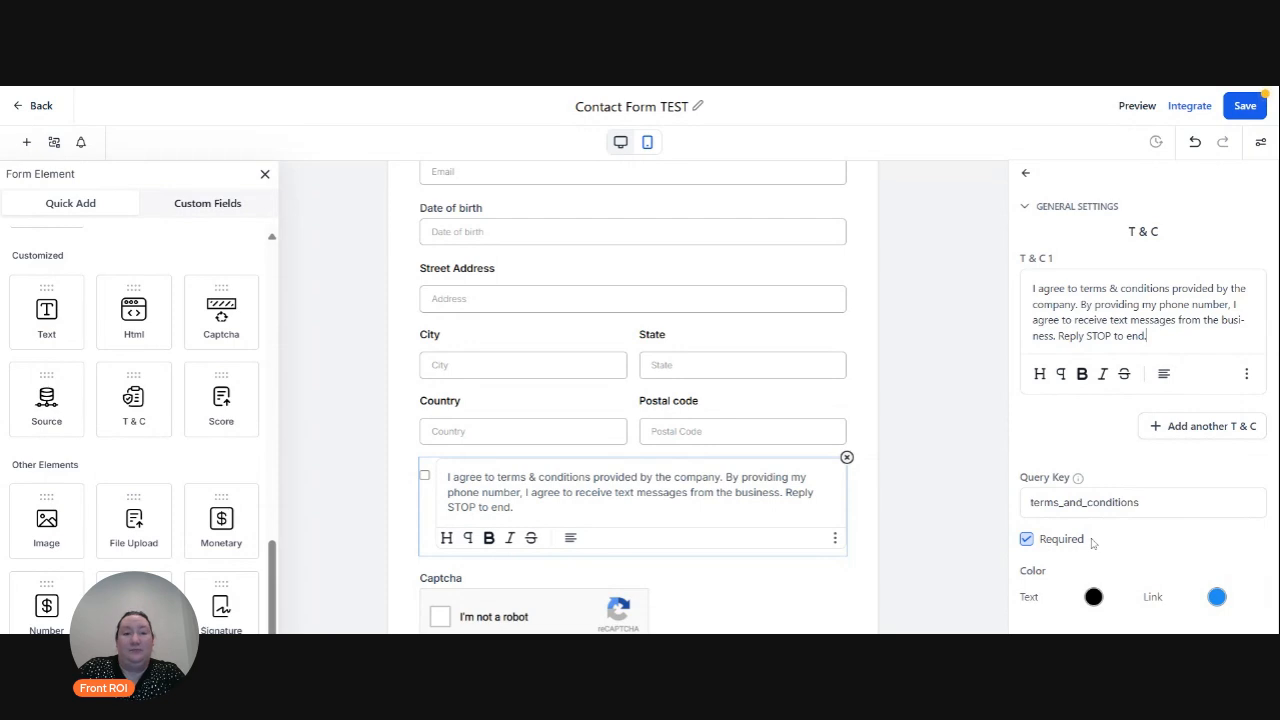
left_click(1027, 539)
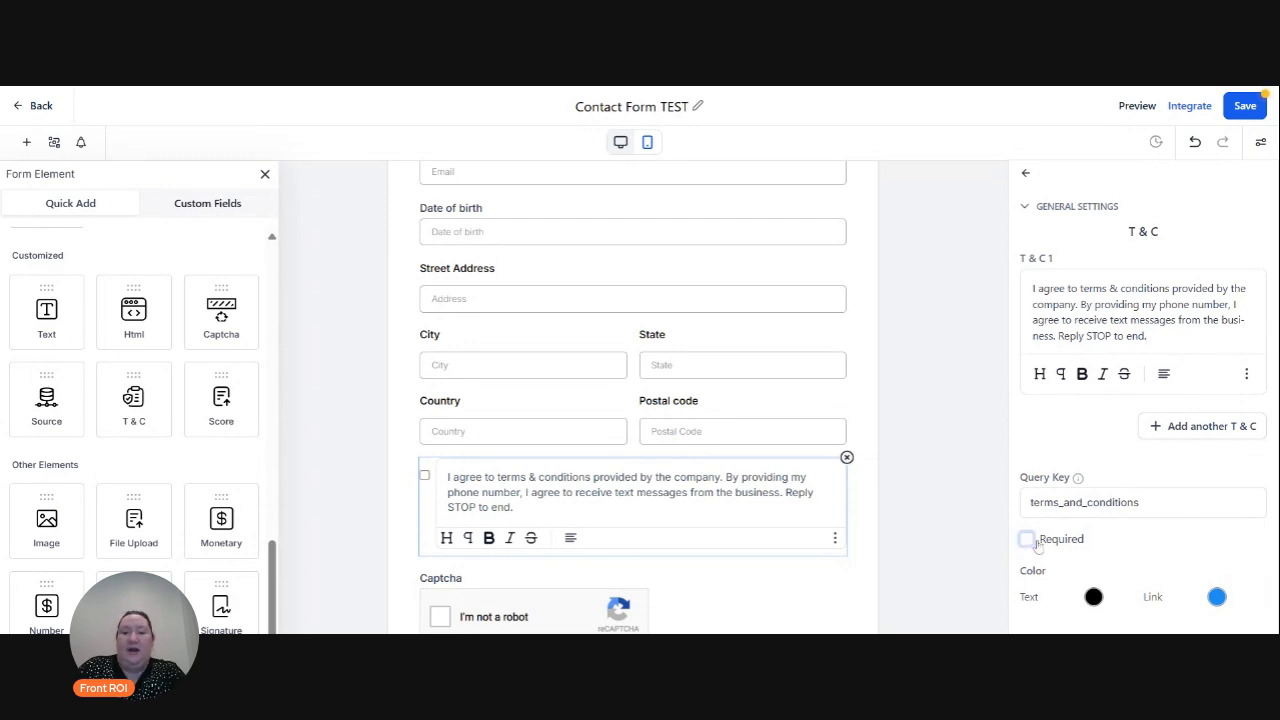
scroll(900, 500, "down", 1)
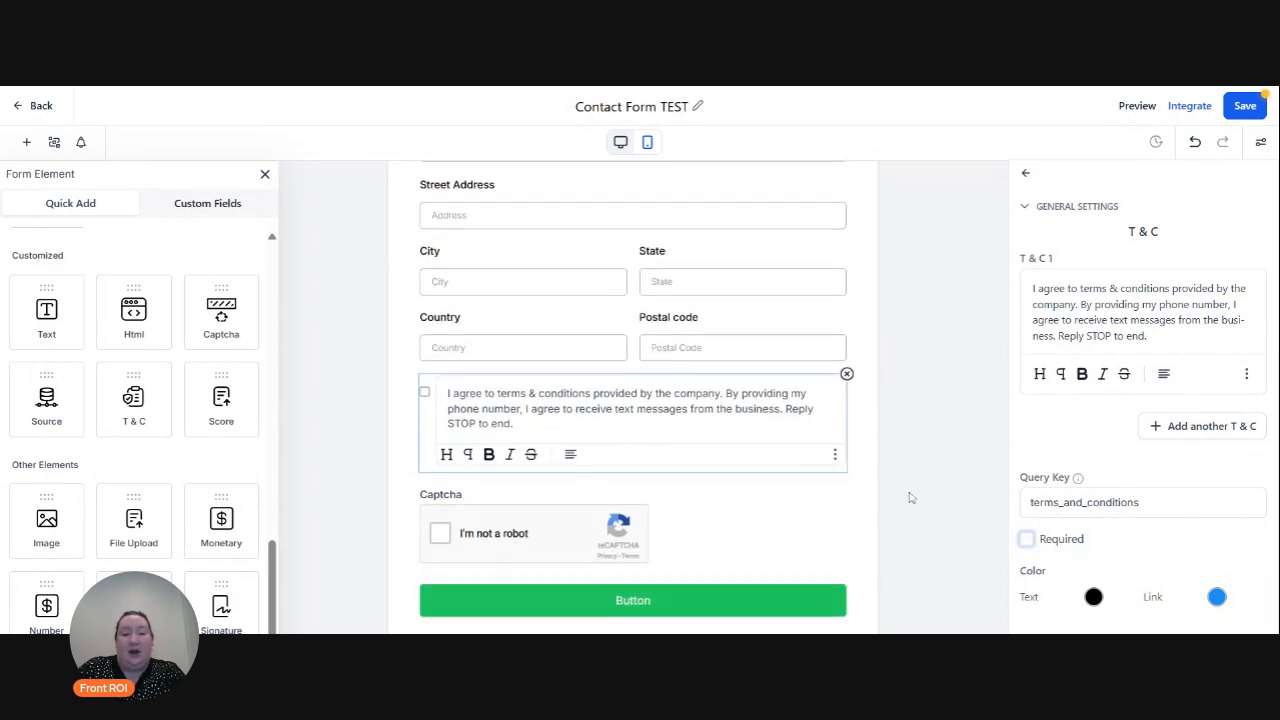
scroll(910, 485, "down", 1)
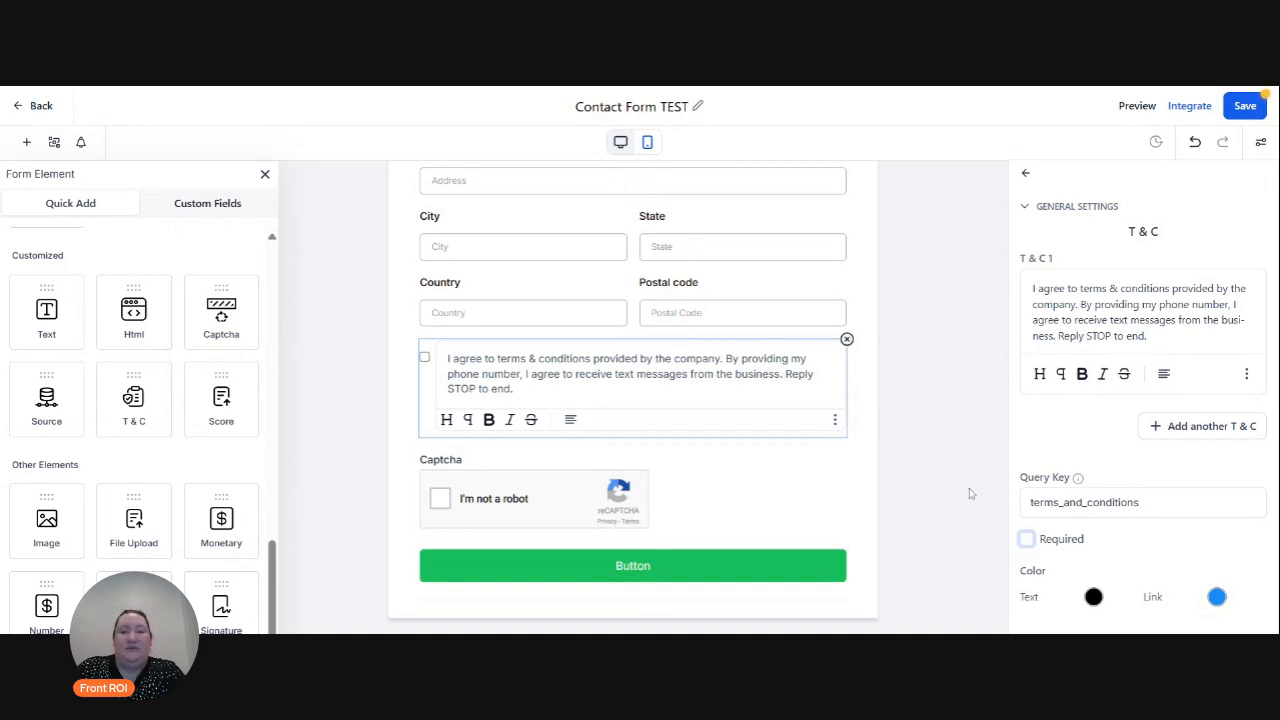
scroll(969, 493, "up", 4)
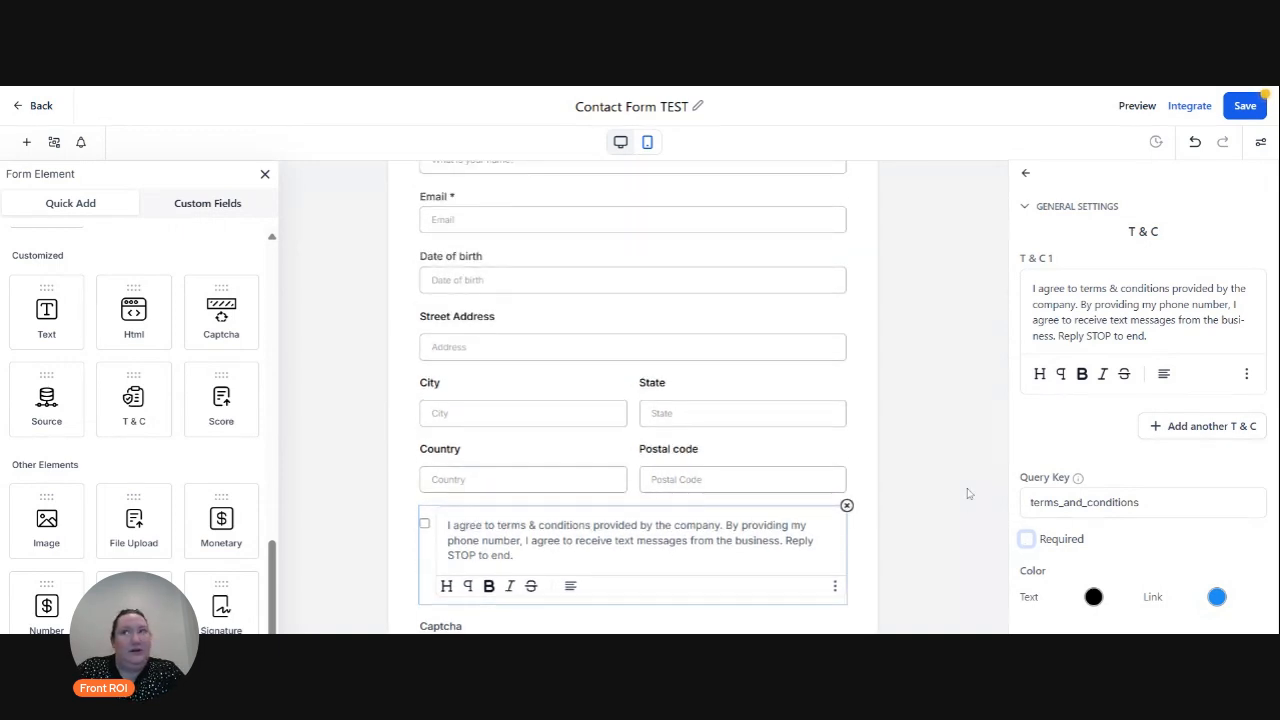
scroll(968, 493, "down", 4)
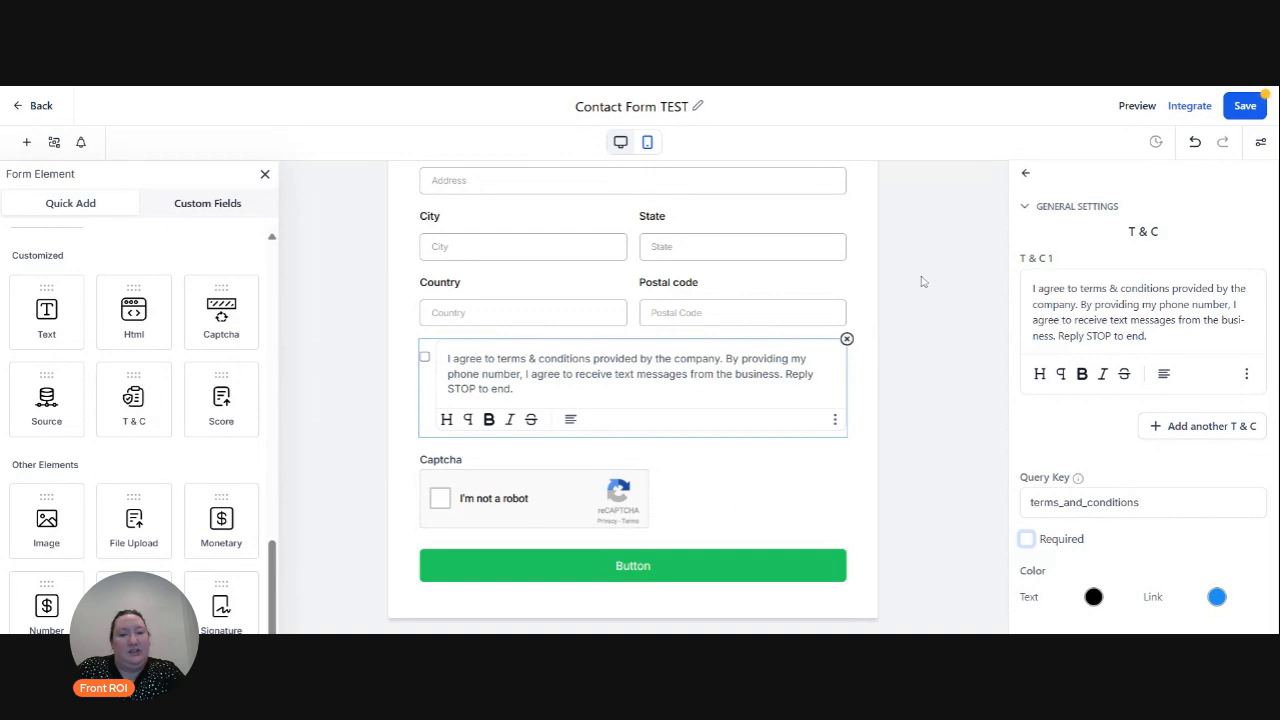
scroll(924, 288, "up", 3)
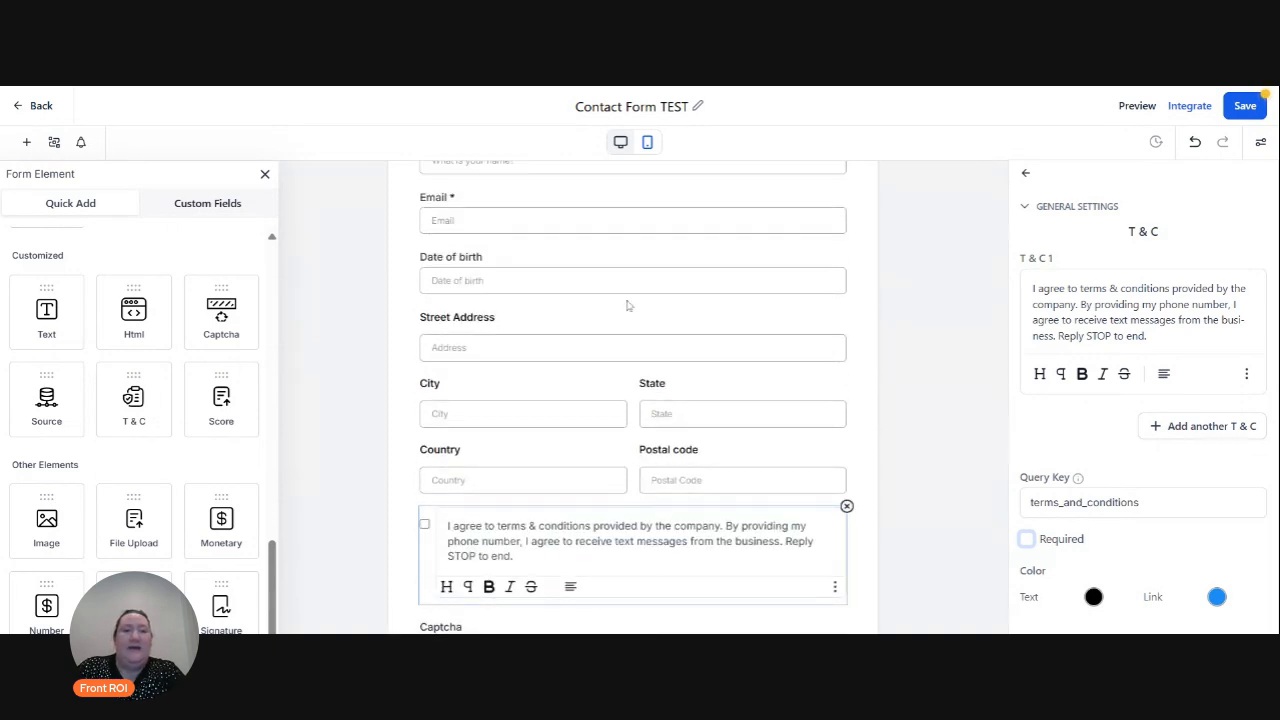
scroll(530, 320, "up", 2)
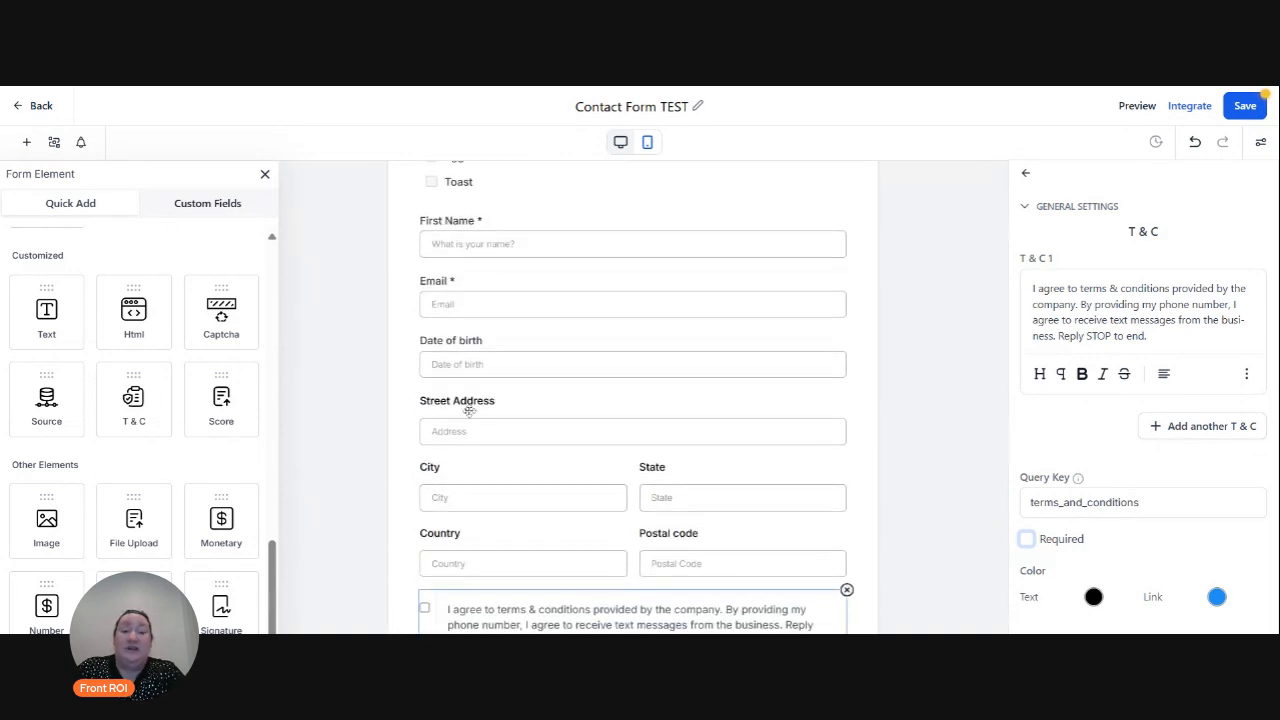
scroll(363, 443, "down", 5)
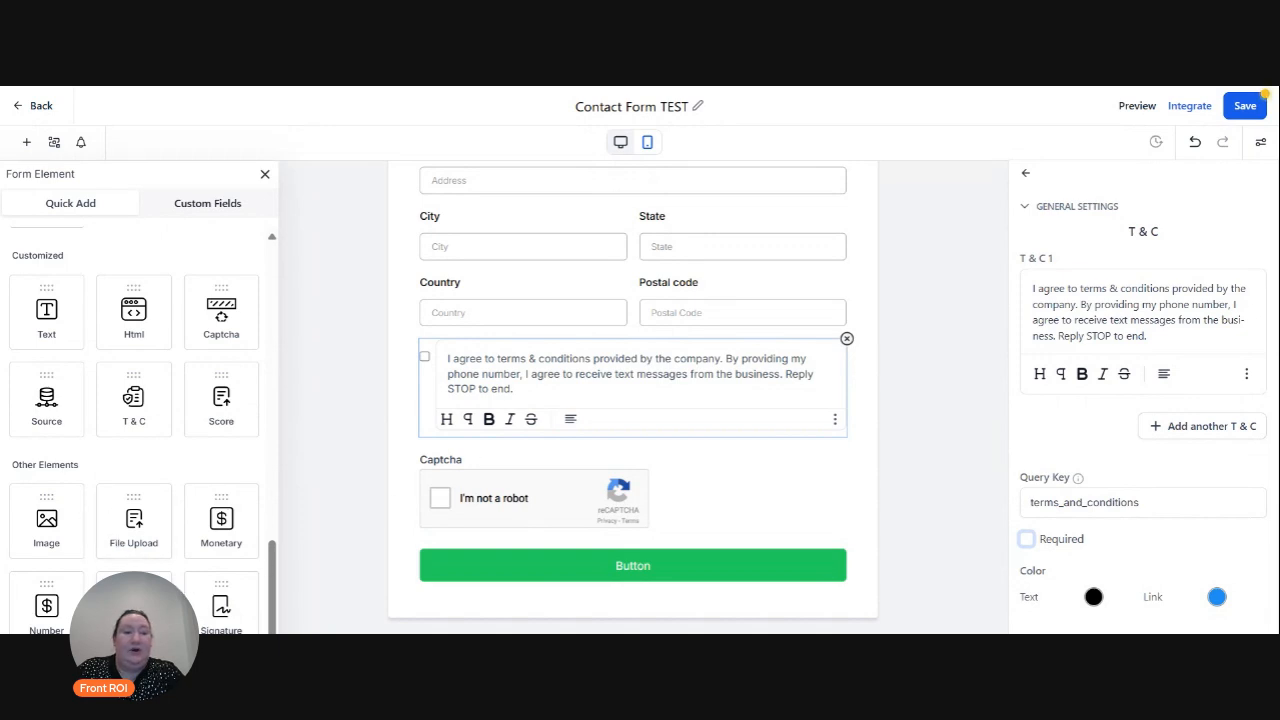
Add a Date Picker directly above the terms and conditions, labelled "What date is your event?", with the MM-DD-YYYY date format.
left_click_drag(134, 598, 480, 372)
left_click(560, 373)
left_click_drag(1122, 289, 1001, 308)
type("What date is you")
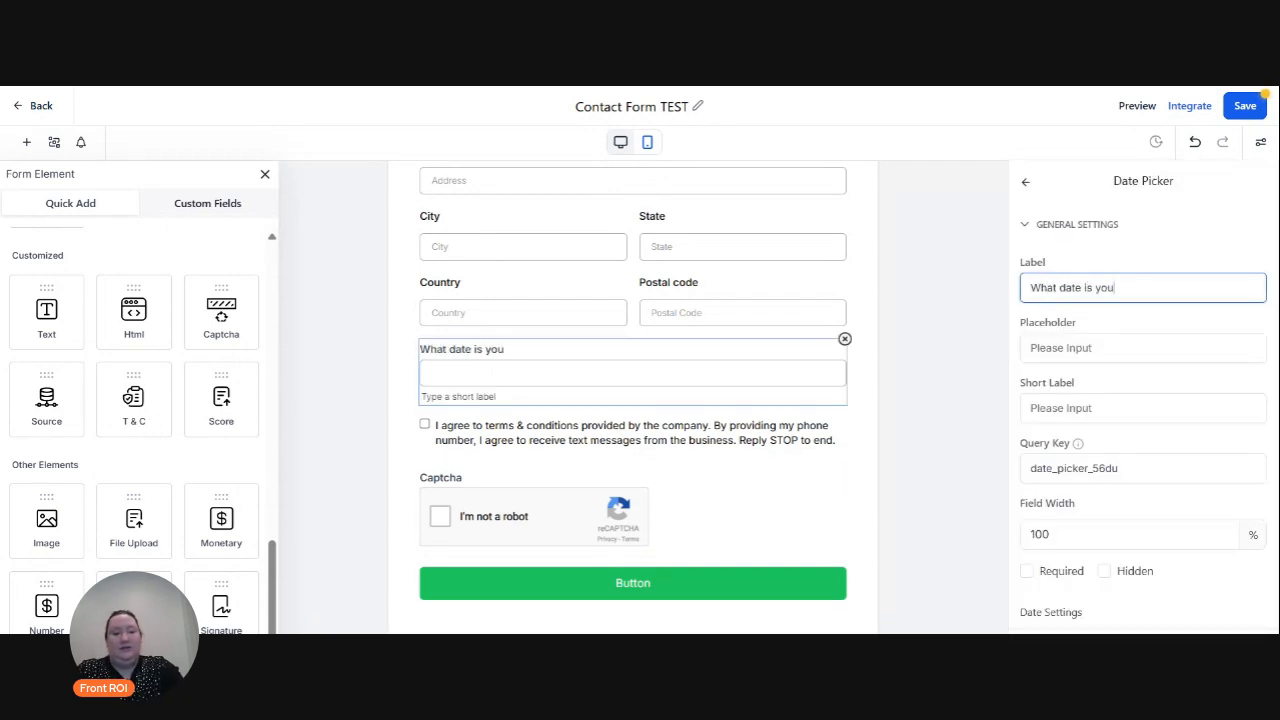
type("r event?")
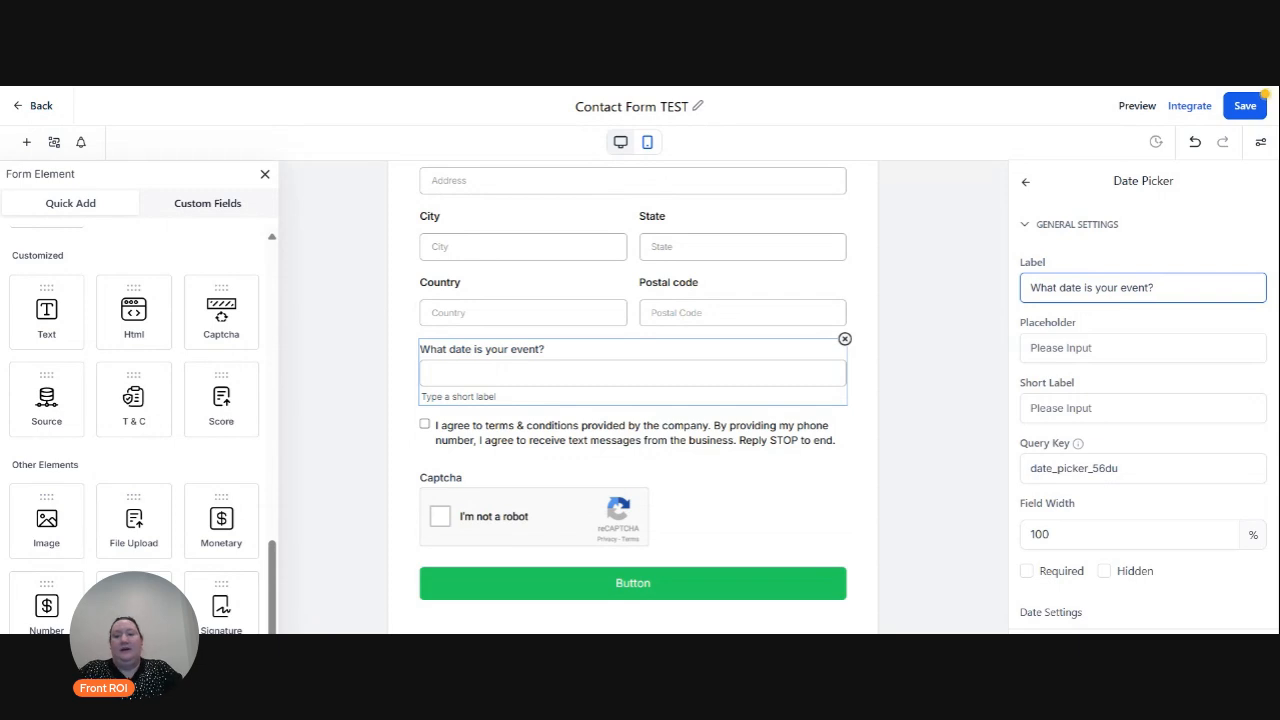
scroll(1090, 460, "down", 3)
left_click(1070, 455)
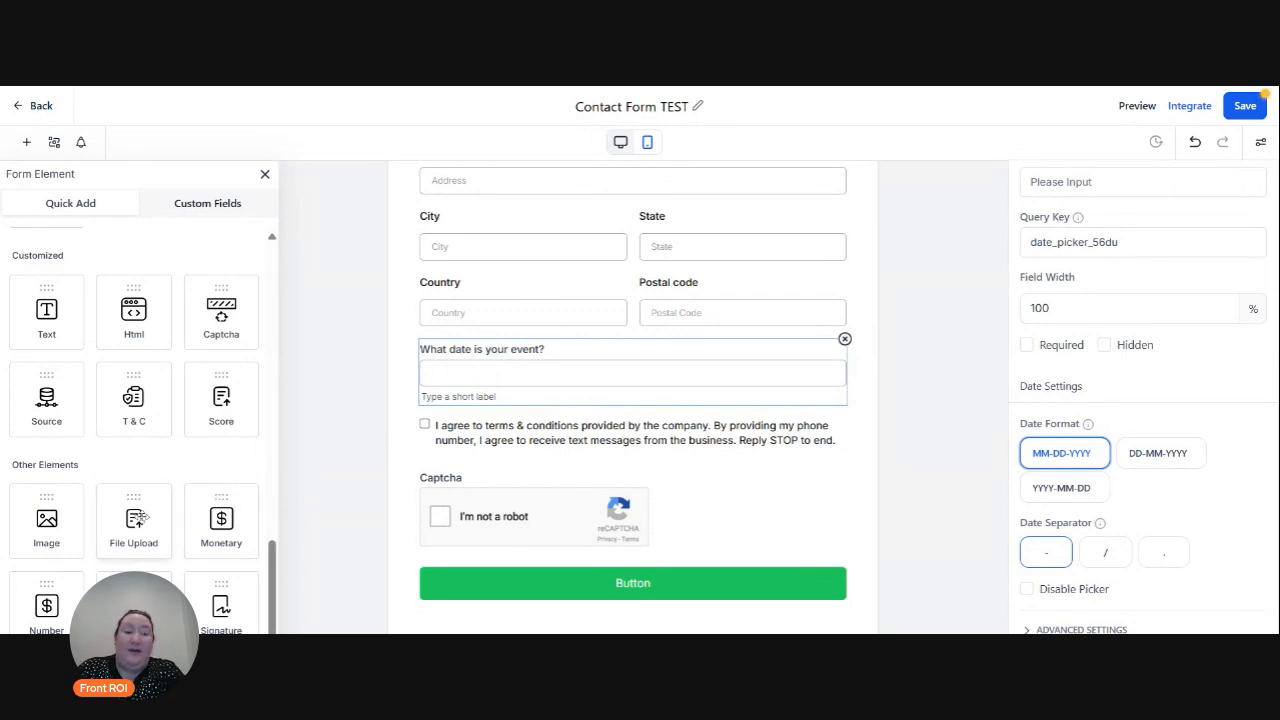
Add a File Upload element directly below the event date field, label it "Upload Your Resume", and view its upload options.
left_click(128, 513)
left_click_drag(128, 513, 470, 460)
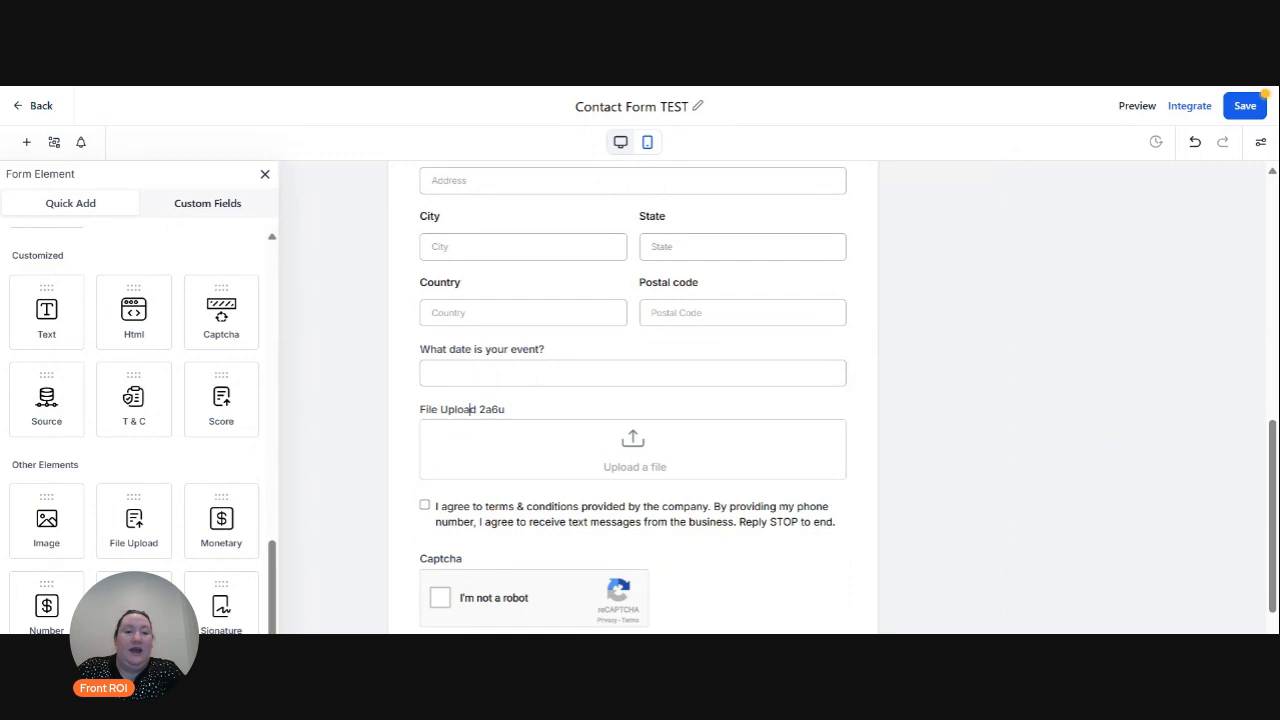
left_click(470, 410)
left_click(1137, 302)
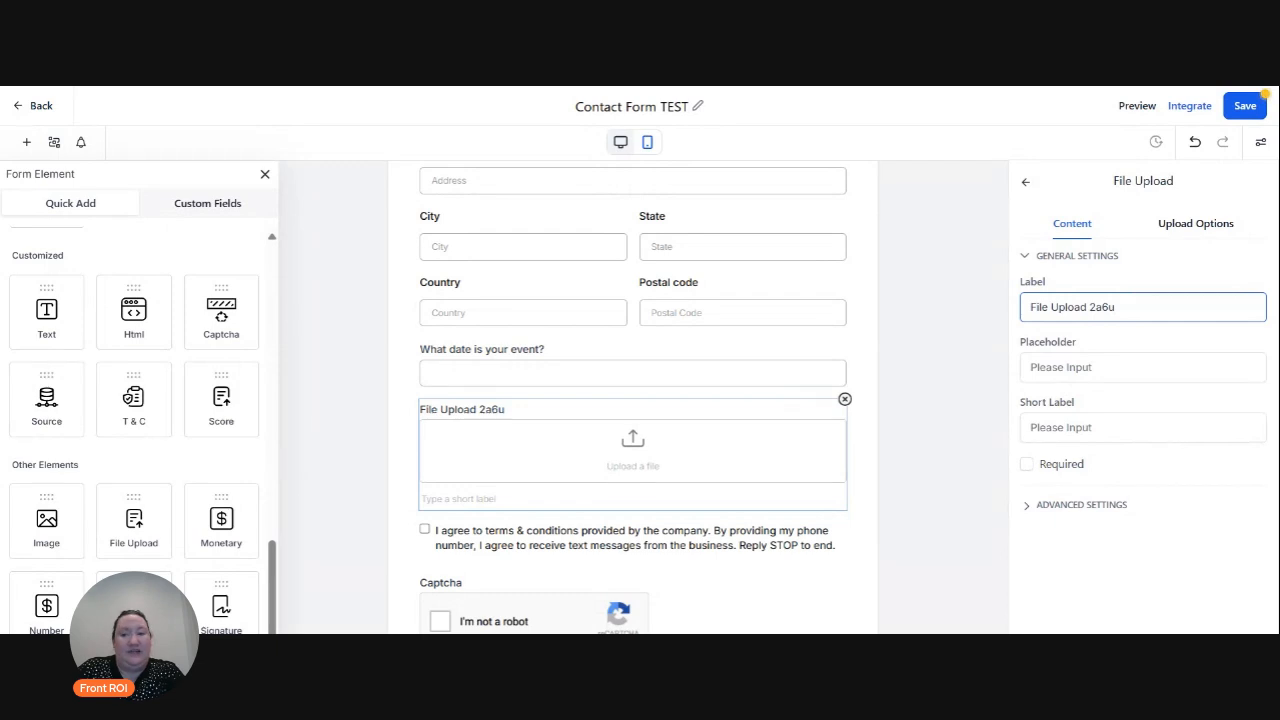
left_click_drag(1116, 307, 1006, 320)
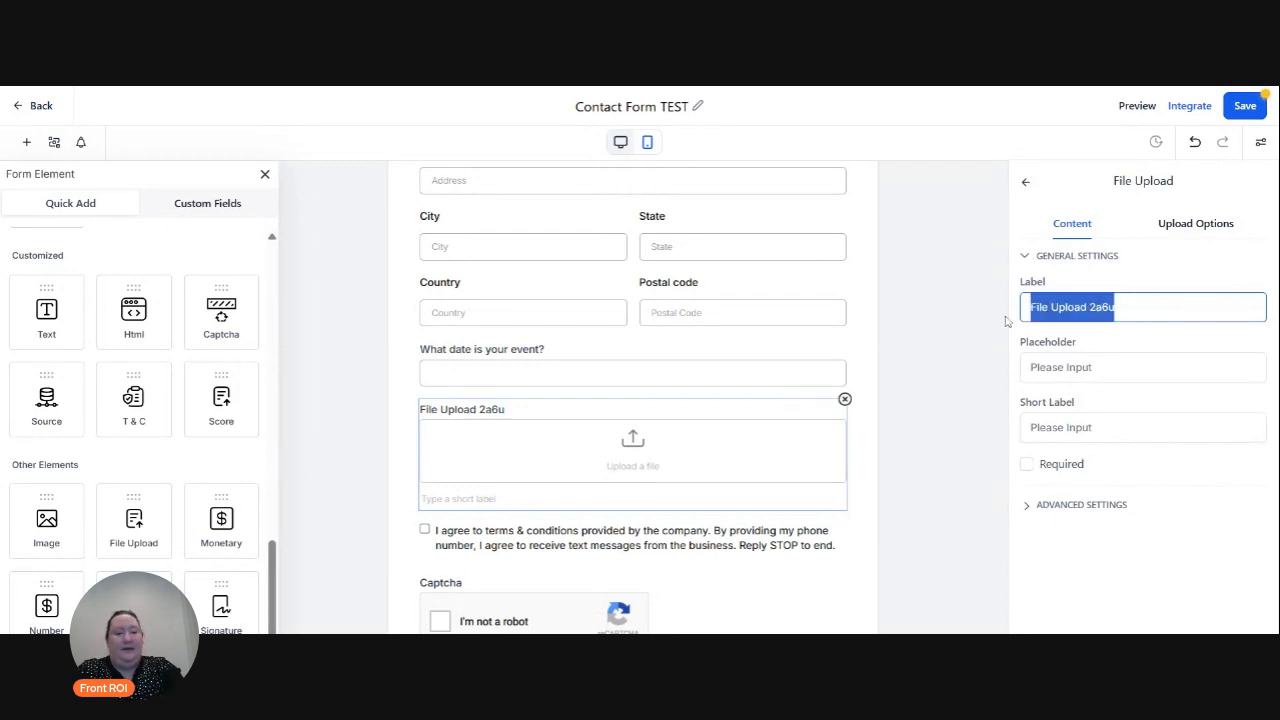
type("Upload Your Resume")
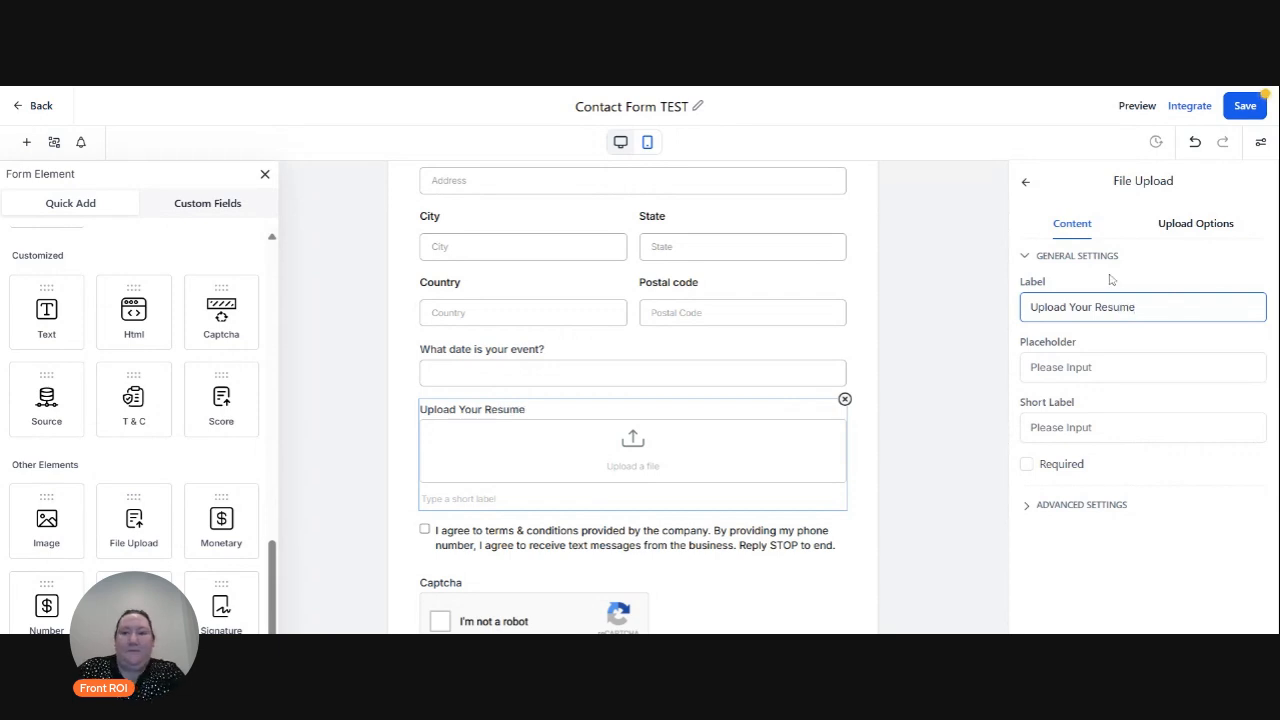
left_click(1178, 226)
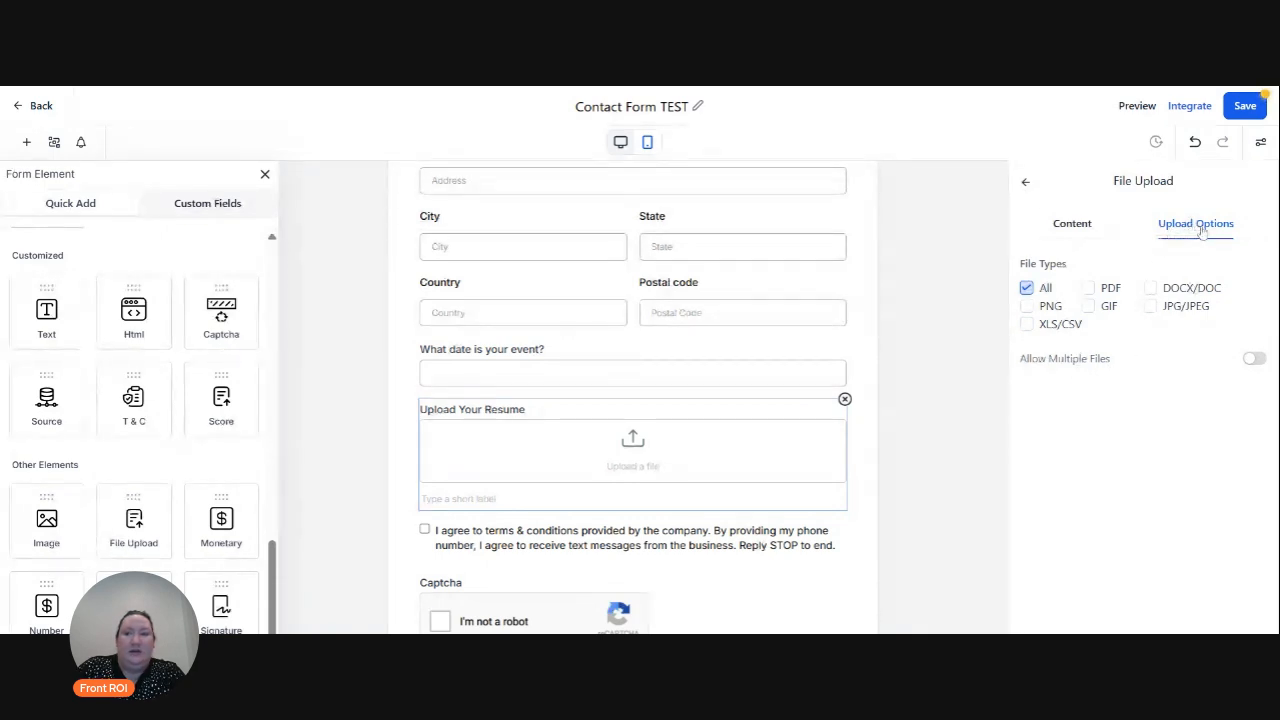
left_click(1026, 183)
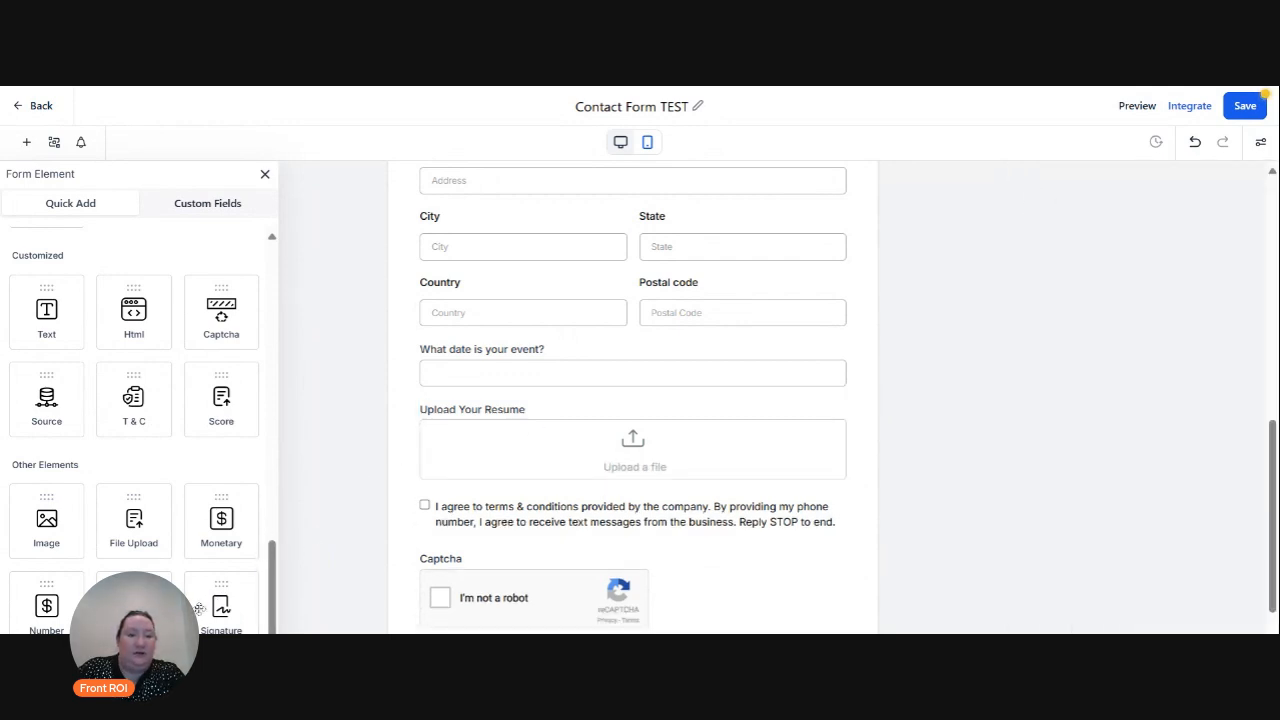
Add a Signature element between the terms and conditions and the Captcha, label it "Waiver Signature", and view its advanced settings.
mouse_move(205, 606)
left_mouse_down()
mouse_move(463, 590)
mouse_move(462, 522)
left_mouse_up()
scroll(686, 480, "down", 2)
left_click(579, 427)
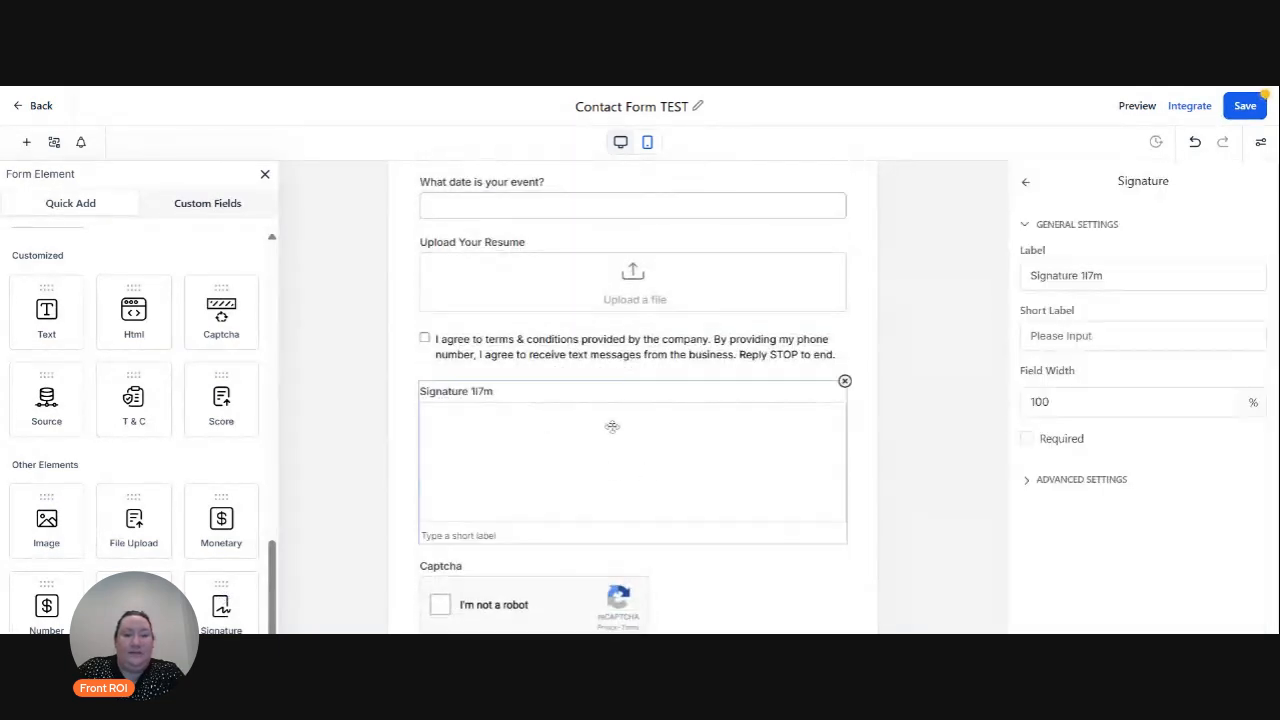
left_click_drag(1102, 276, 1030, 276)
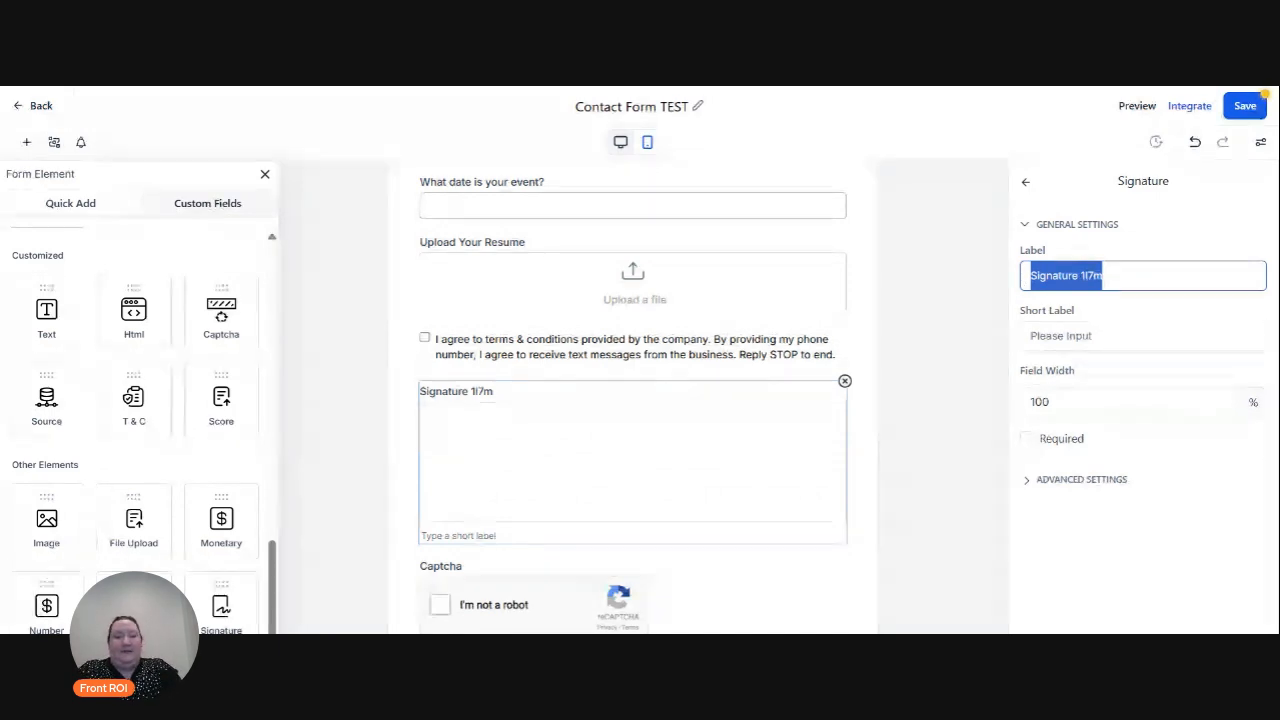
type("Waiver Signature")
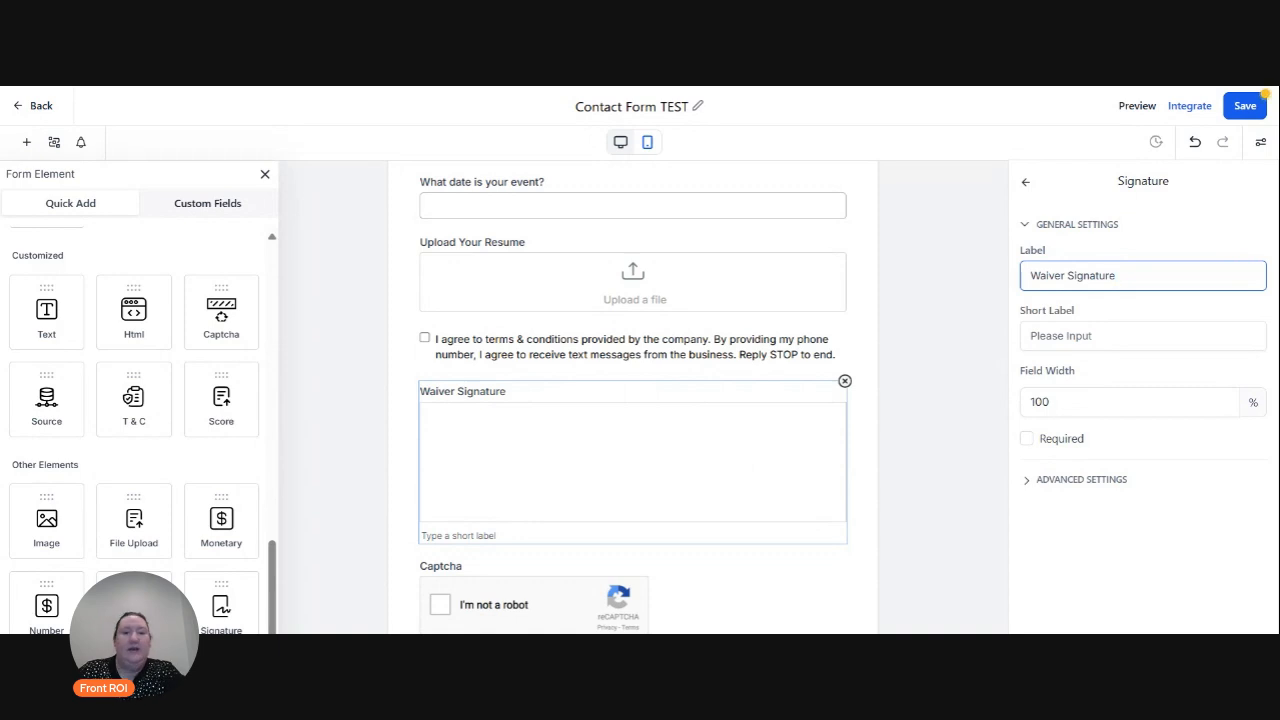
left_click(1050, 482)
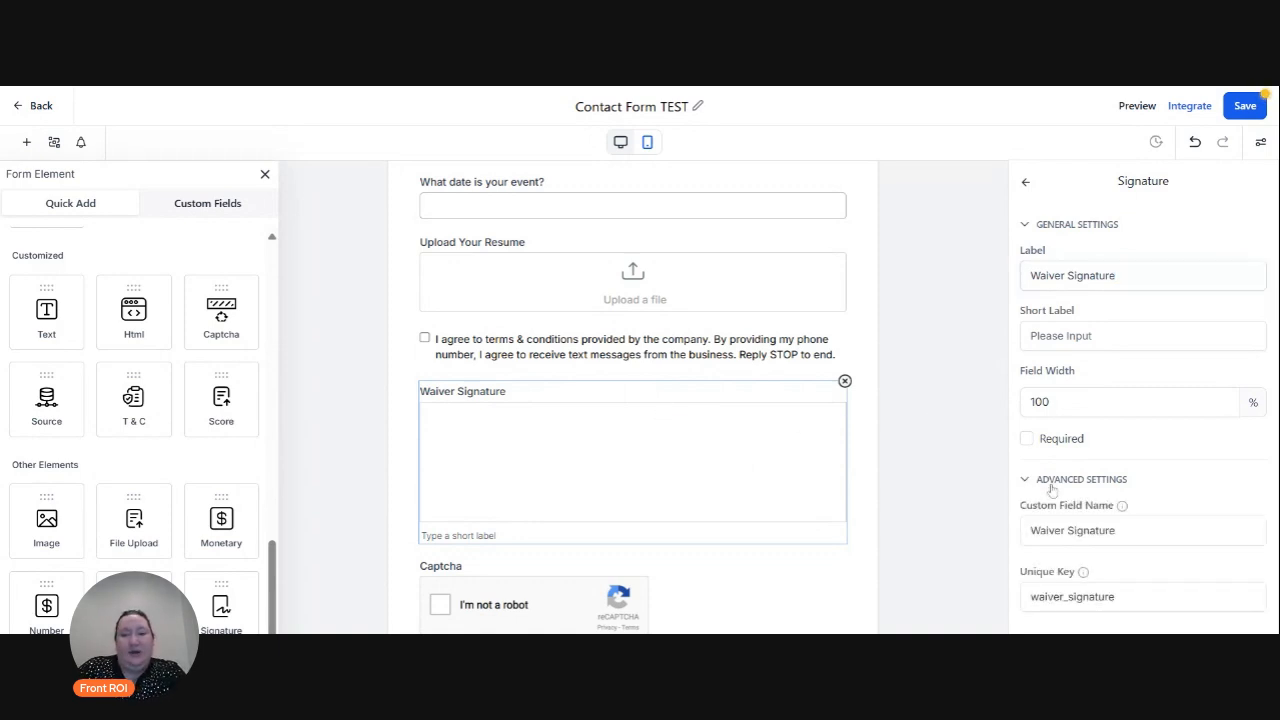
scroll(975, 502, "down", 2)
scroll(737, 411, "up", 2)
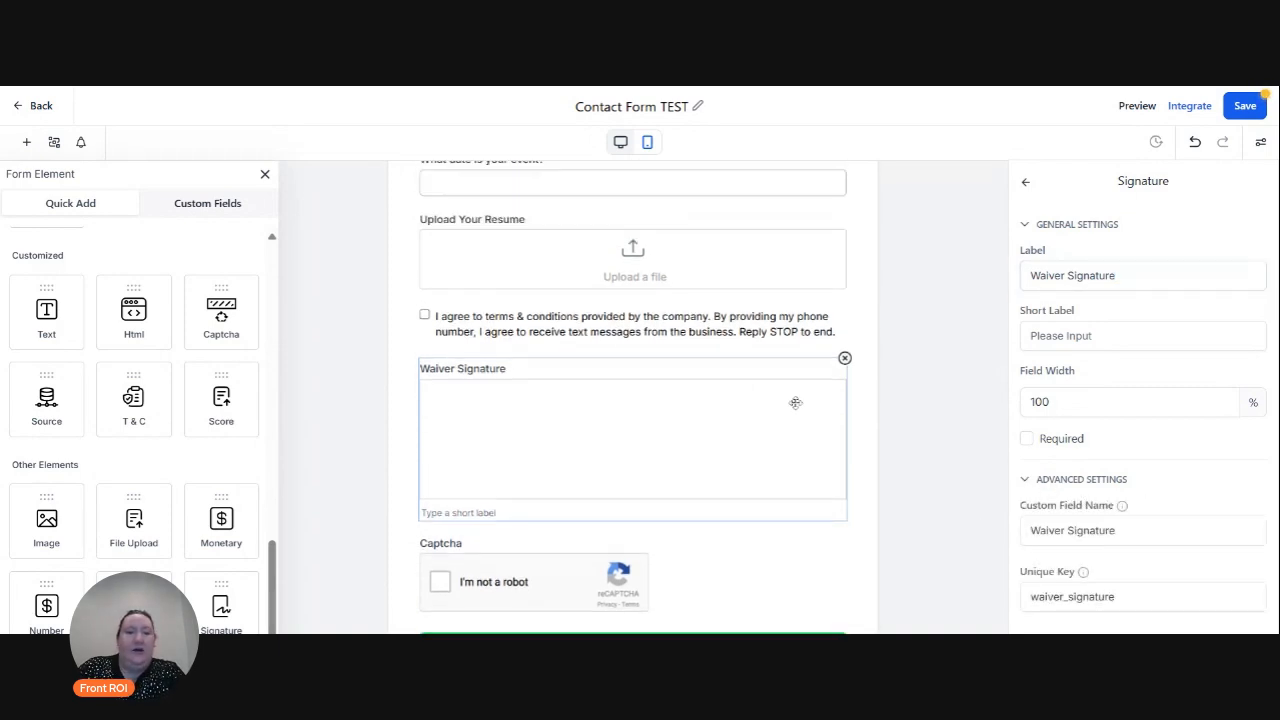
left_click(923, 394)
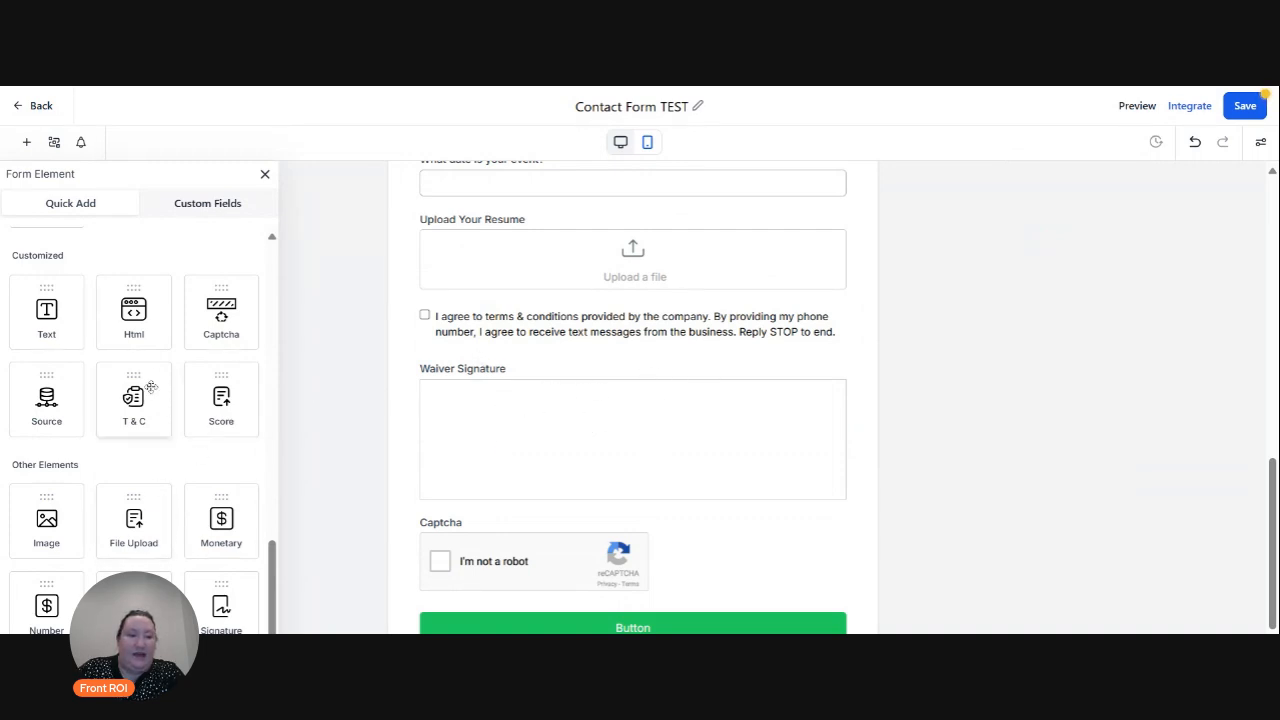
Add a Date Picker directly between the waiver signature and the Captcha, and label it "Today's Date".
scroll(189, 380, "up", 2)
scroll(188, 385, "up", 5)
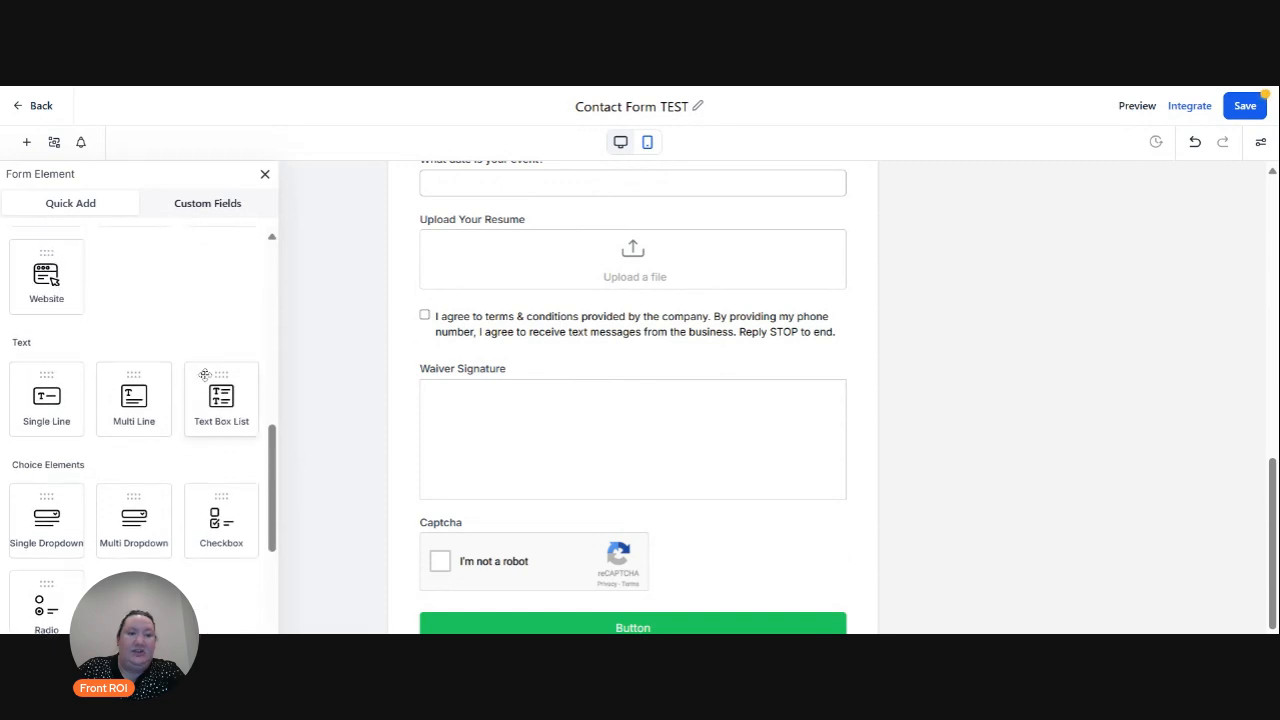
scroll(194, 420, "up", 2)
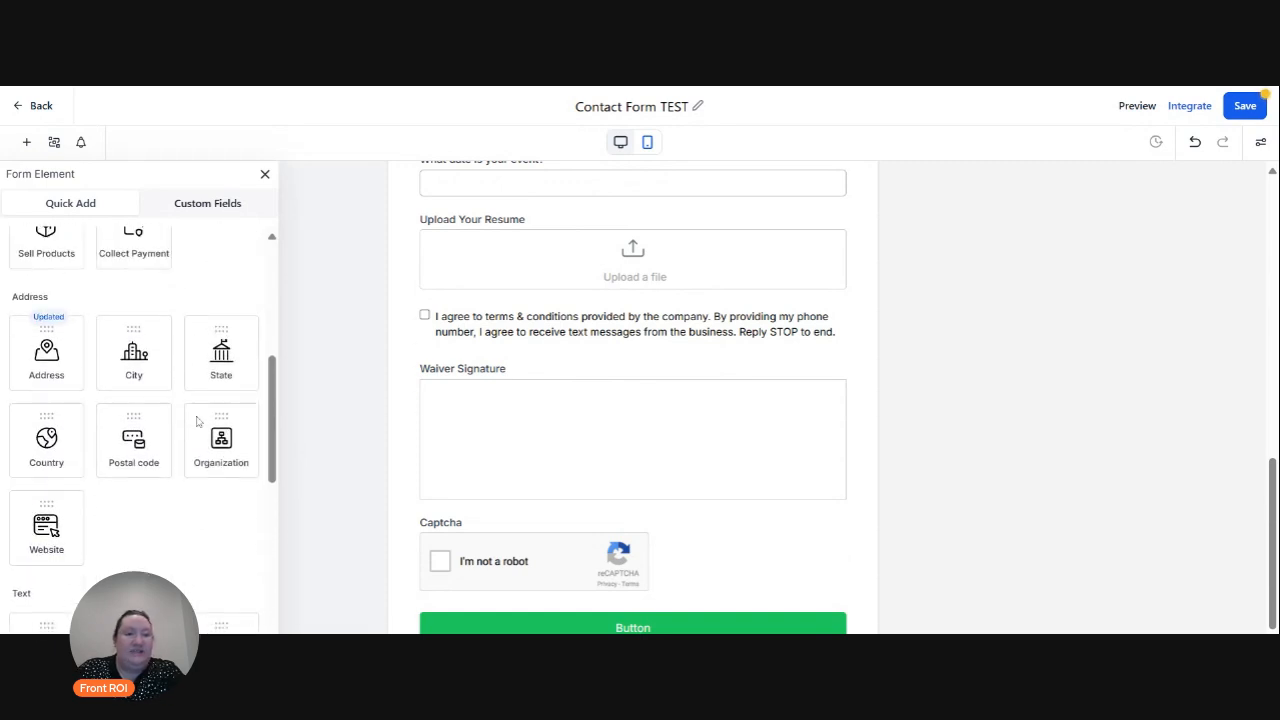
scroll(245, 370, "up", 3)
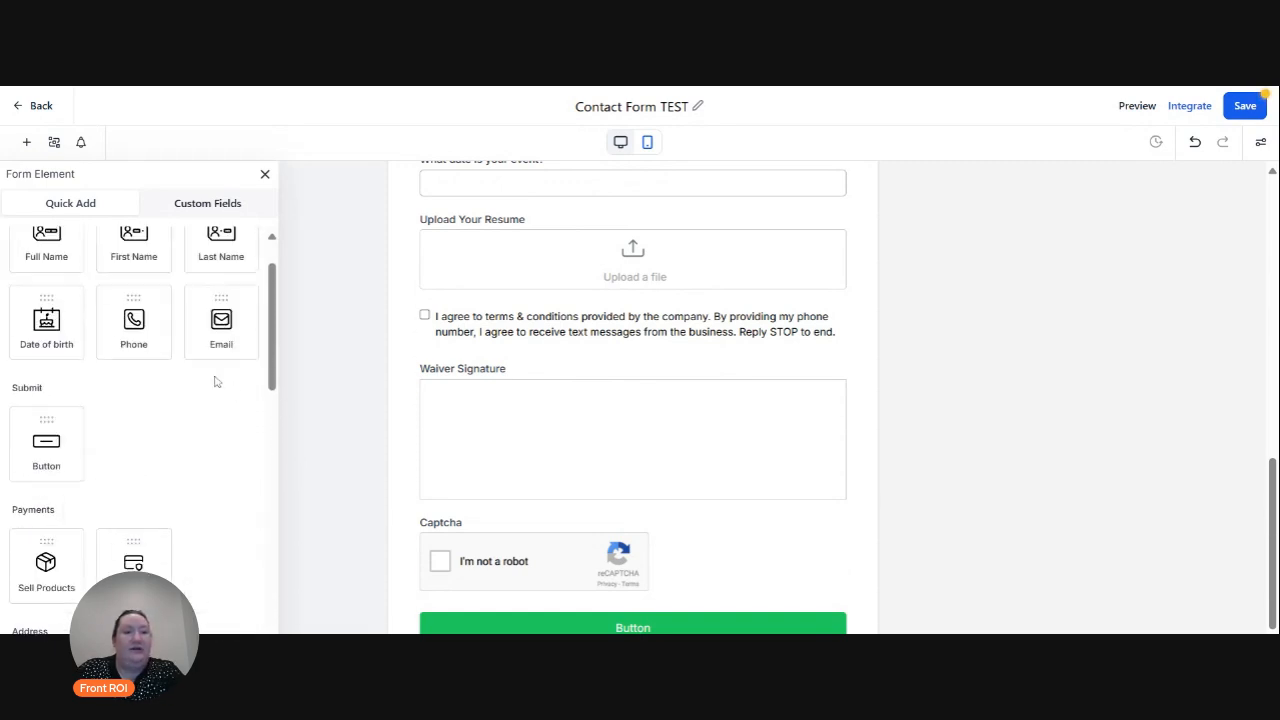
scroll(200, 423, "down", 10)
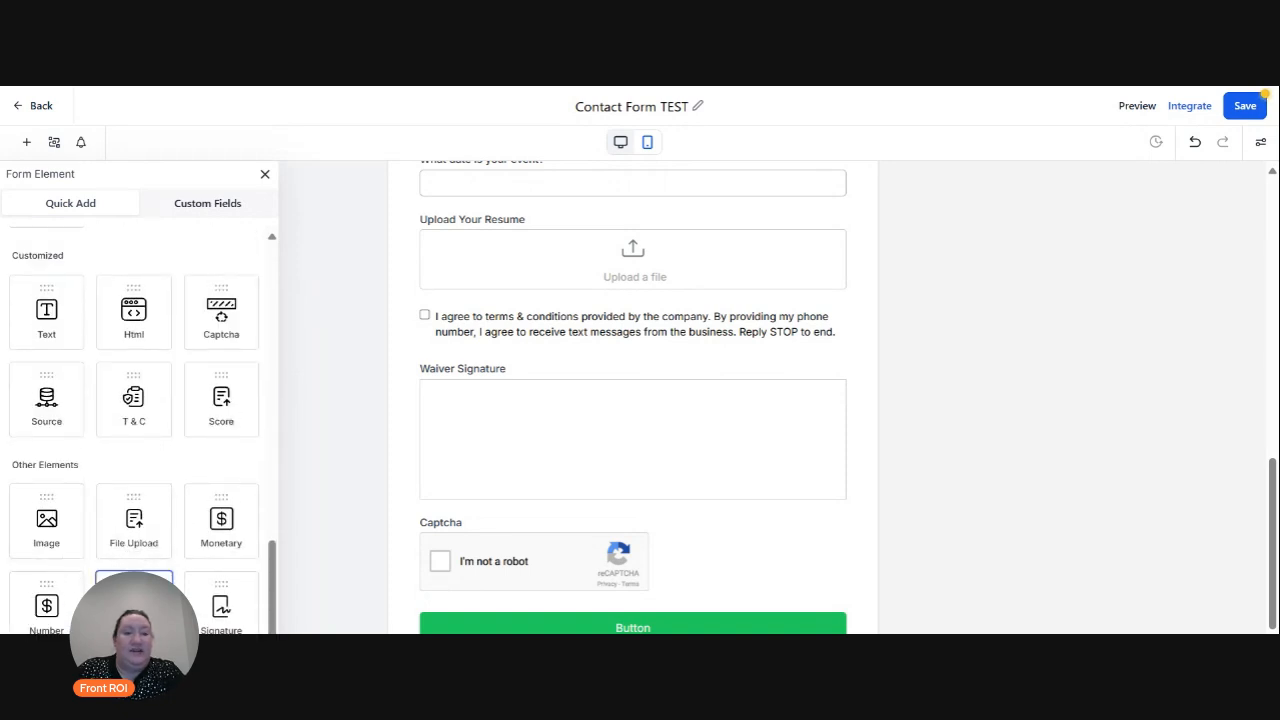
left_click_drag(134, 602, 467, 556)
left_click_drag(467, 507, 560, 517)
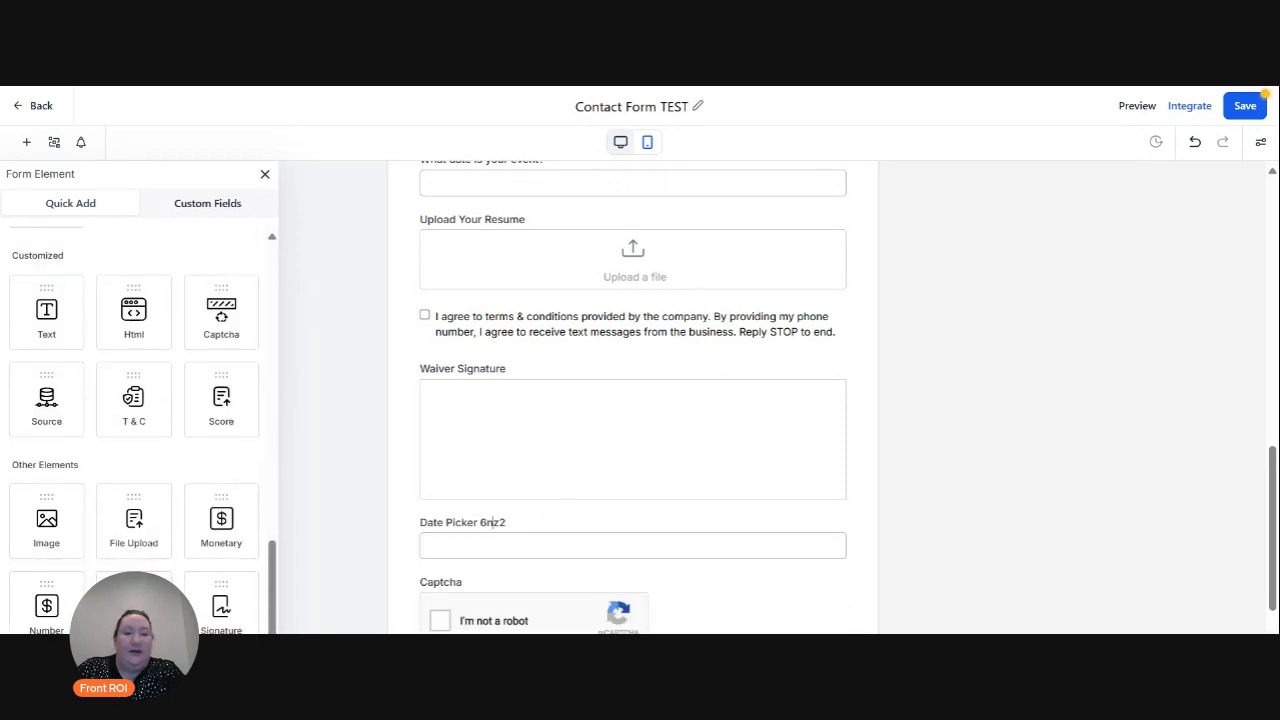
left_click(492, 522)
left_click_drag(1130, 287, 931, 303)
type("Today's ")
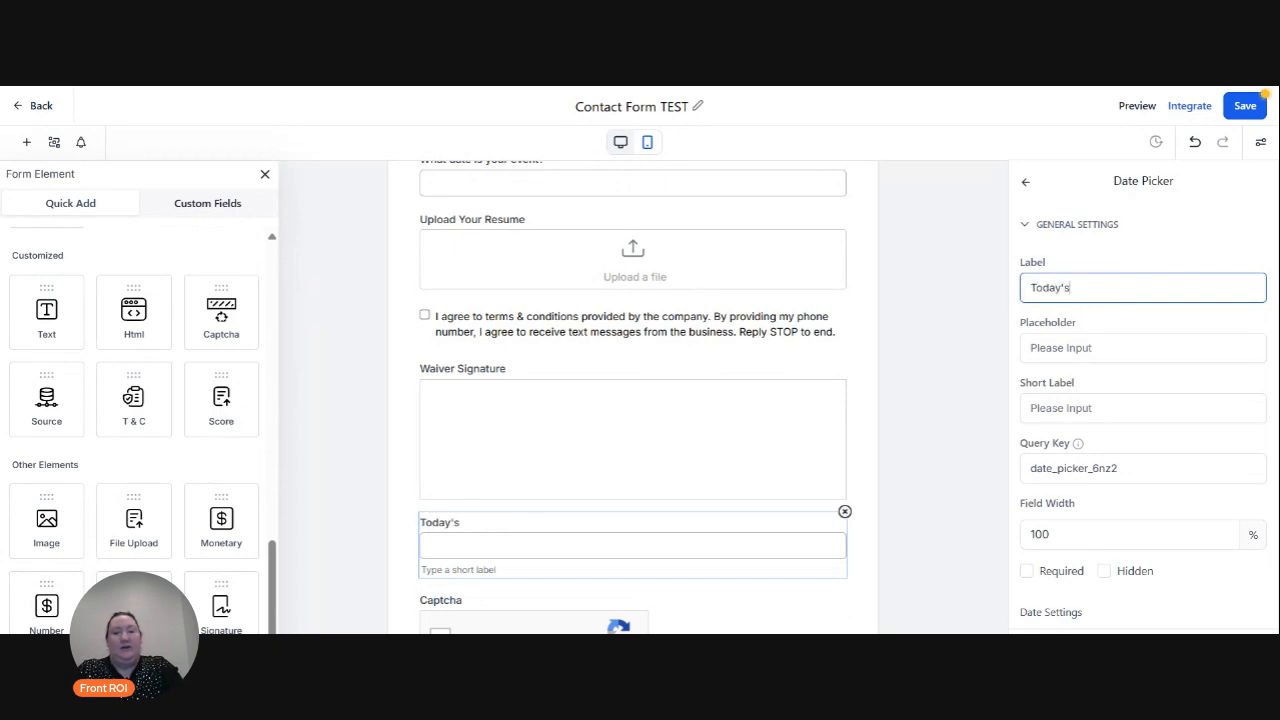
type("Date")
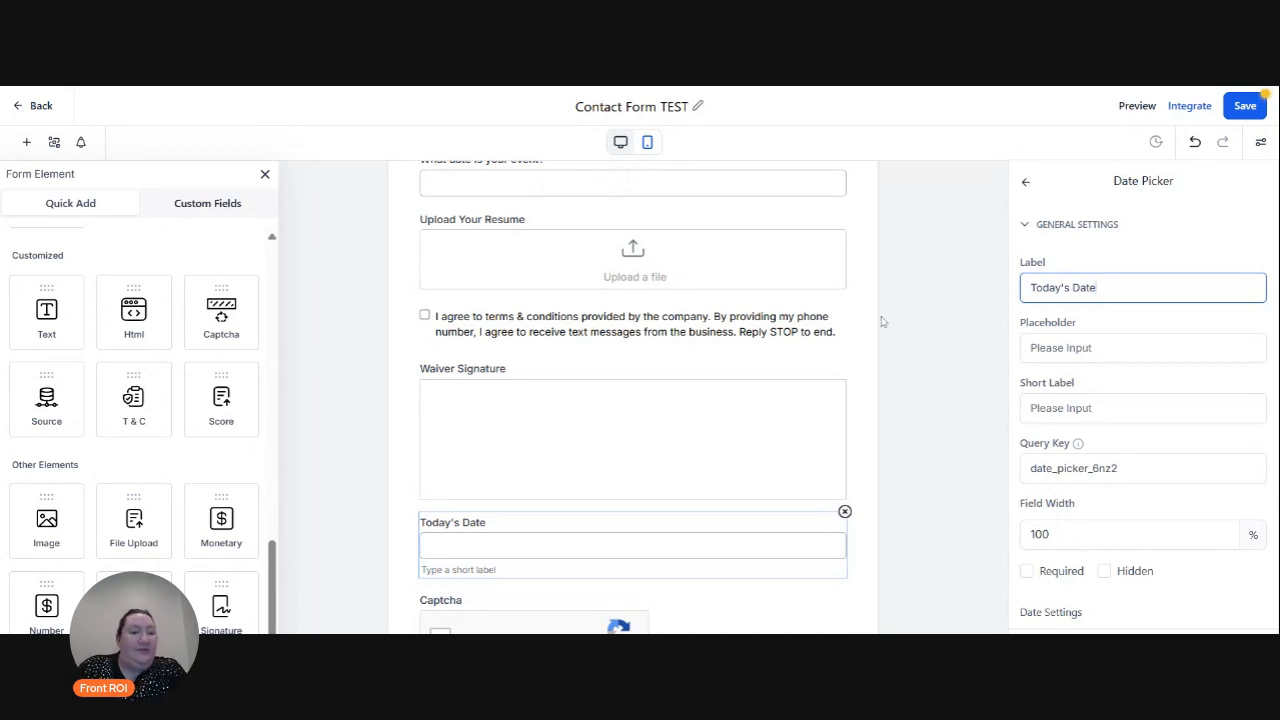
Examine the Contact custom fields available in the Additional Info and R4 Audit Info groups.
left_click(196, 206)
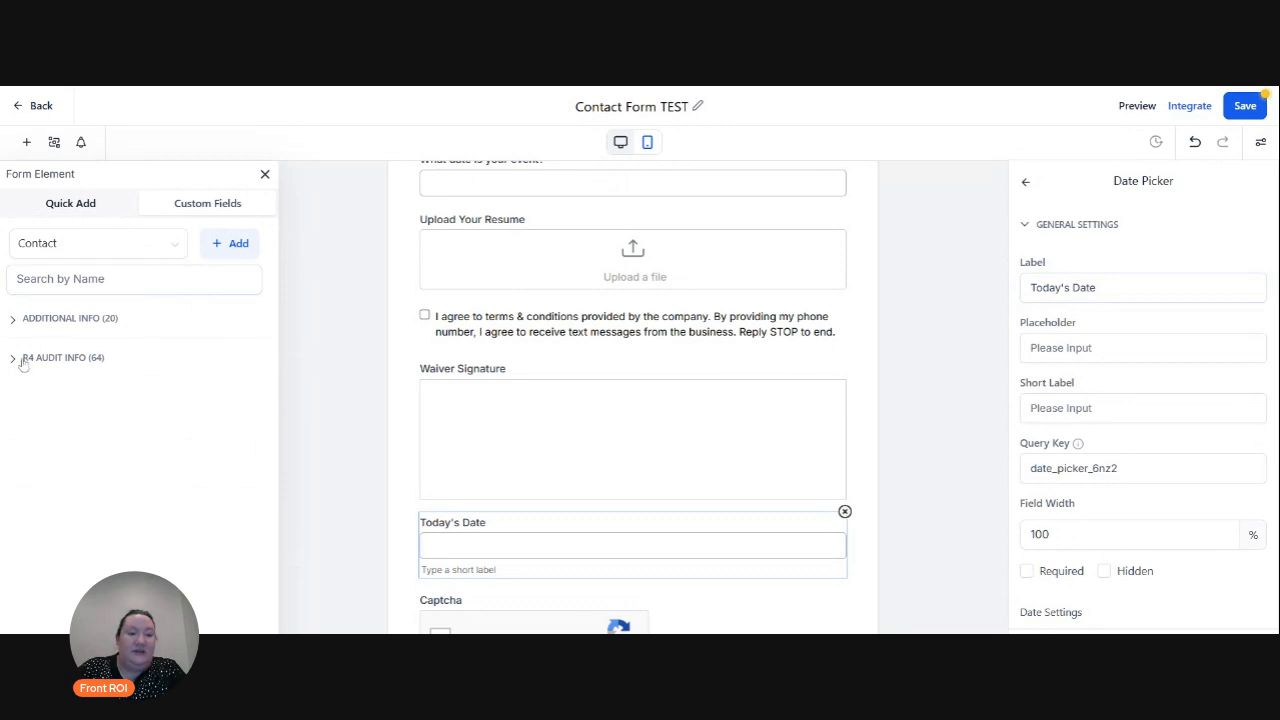
left_click(17, 323)
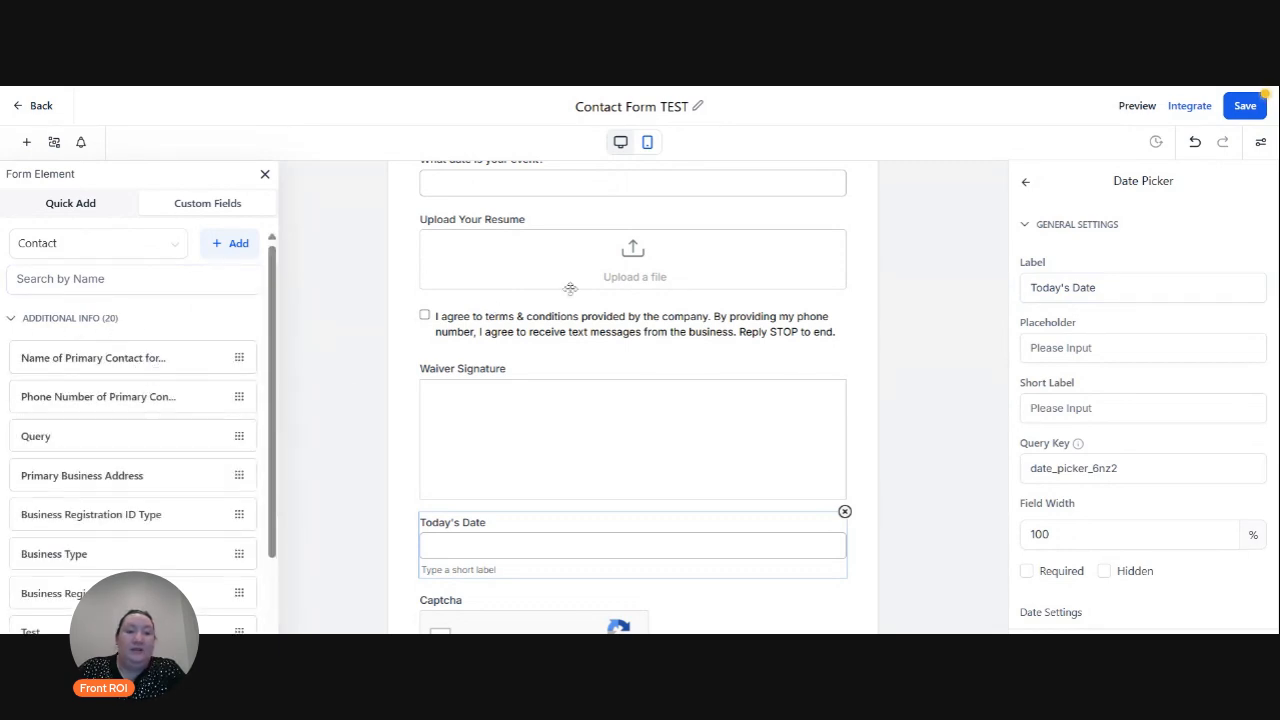
scroll(580, 295, "up", 1)
scroll(555, 295, "up", 1)
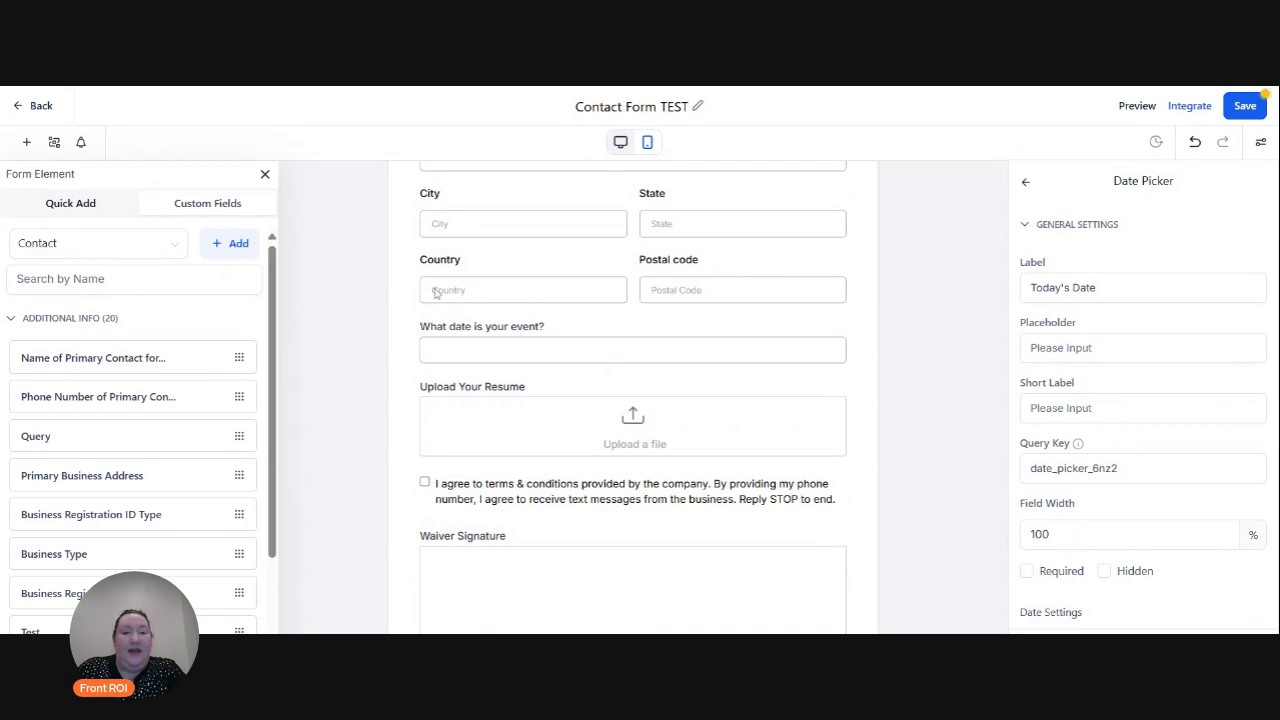
scroll(574, 280, "up", 1)
scroll(580, 300, "up", 2)
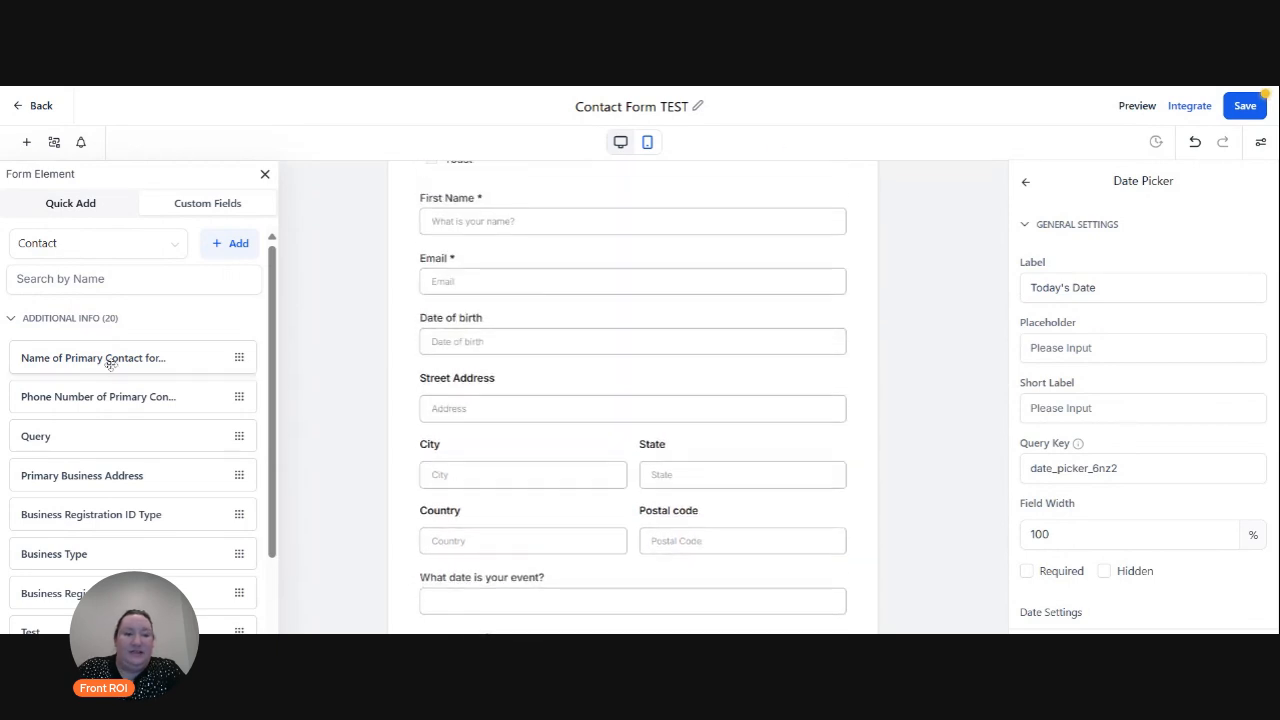
scroll(107, 390, "down", 2)
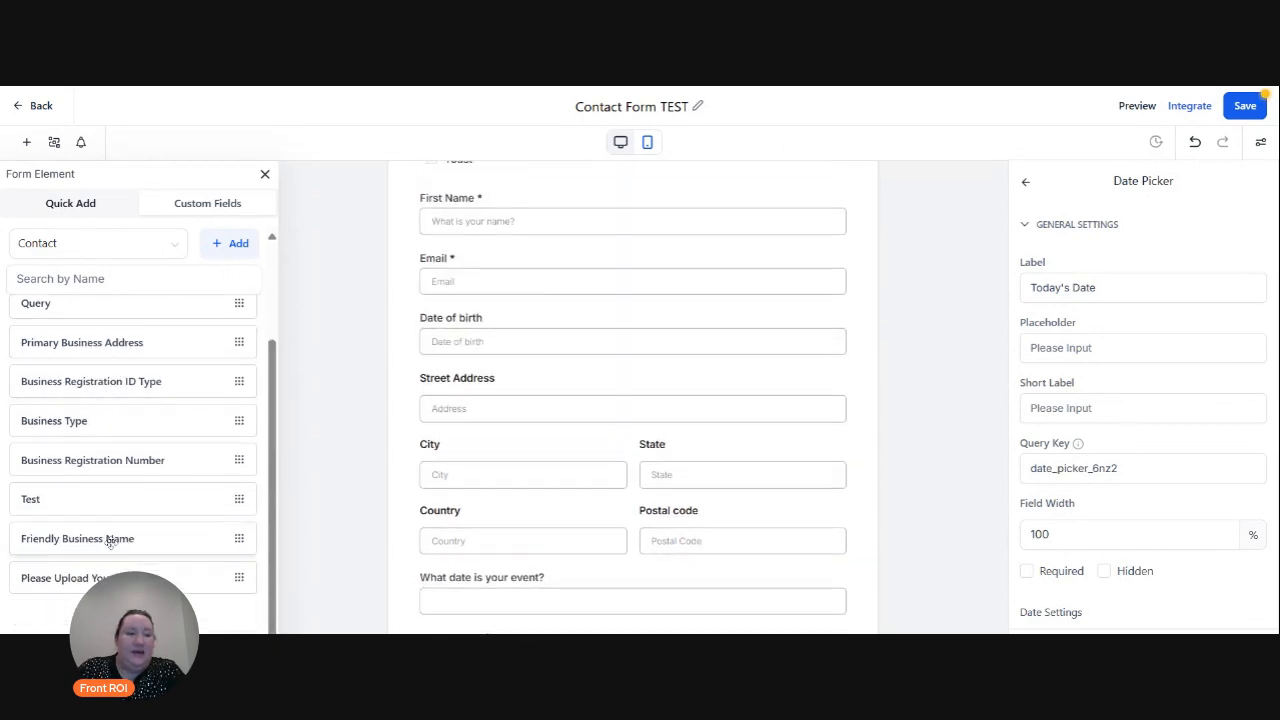
left_click(62, 280)
scroll(50, 305, "up", 2)
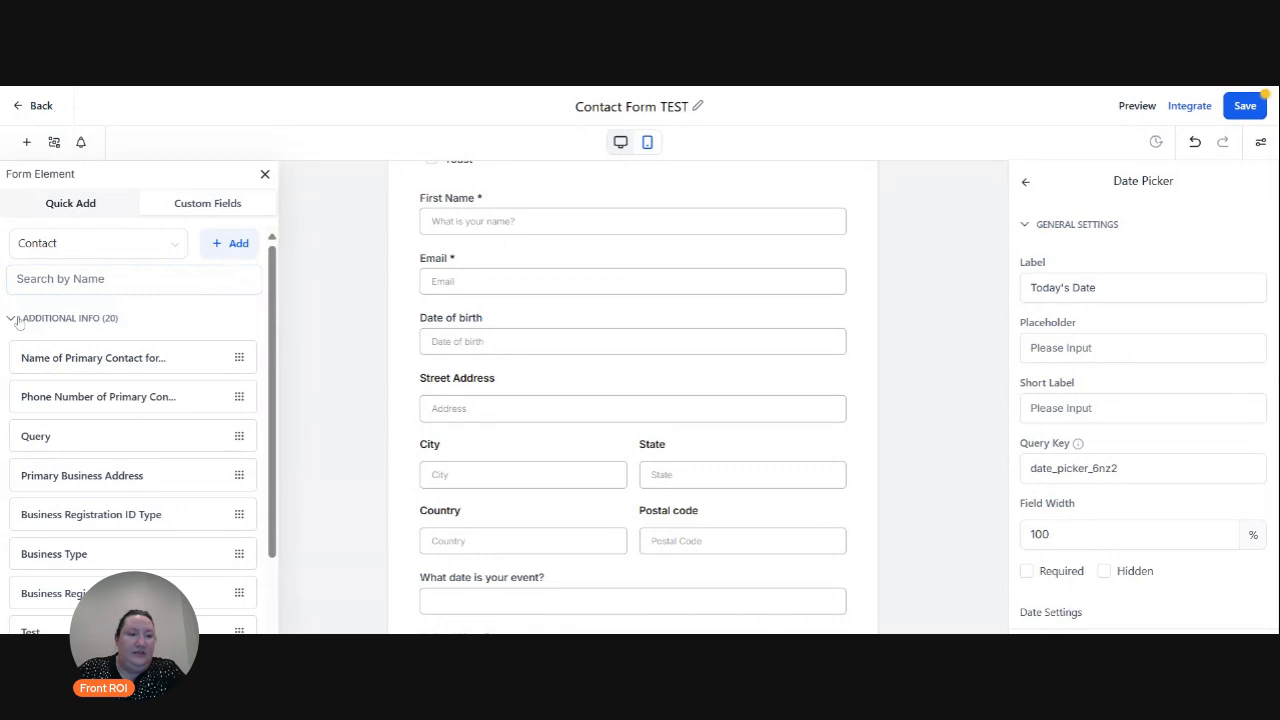
left_click(18, 318)
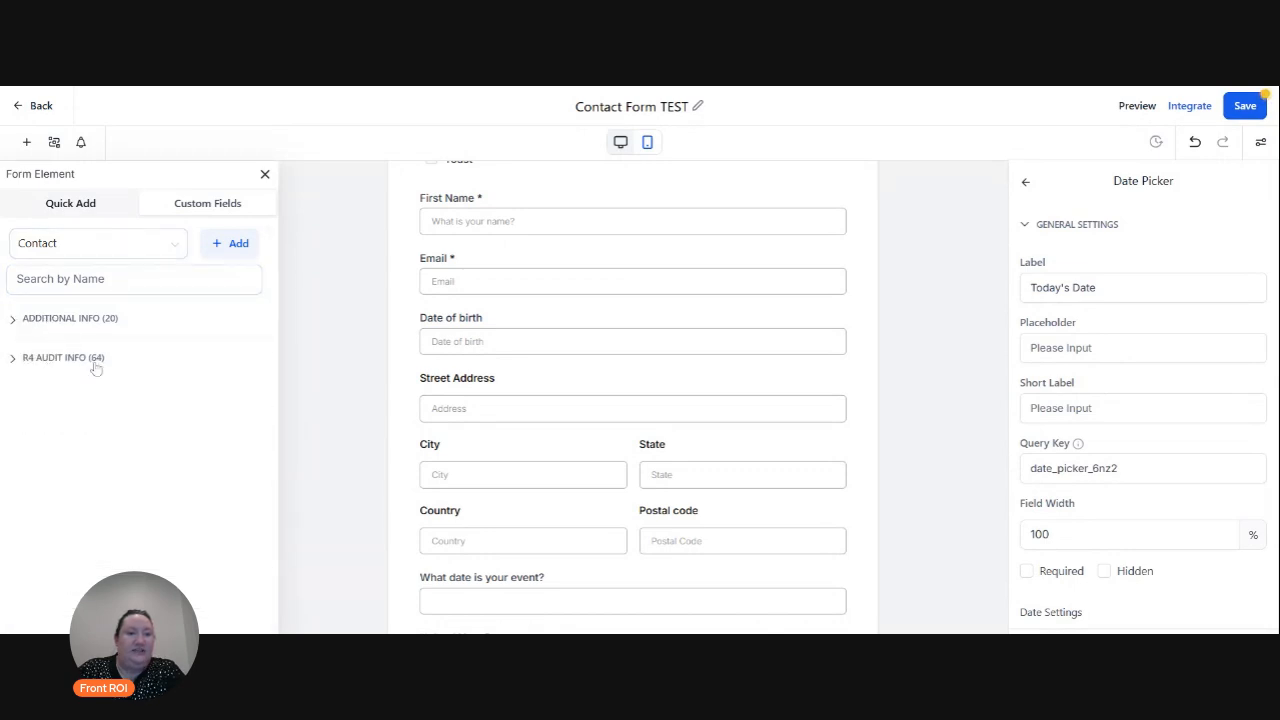
left_click(15, 358)
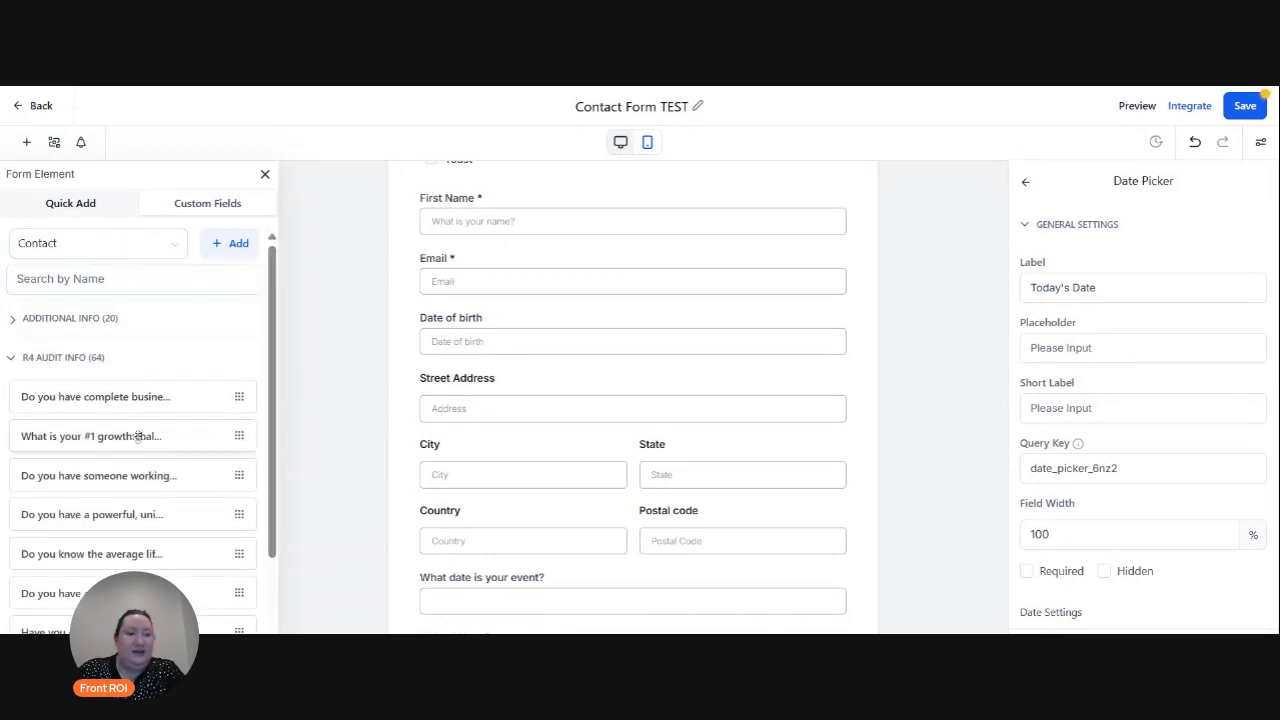
Collapse the R4 Audit Info custom field group, review the form from its beginning, and save it.
left_click(12, 358)
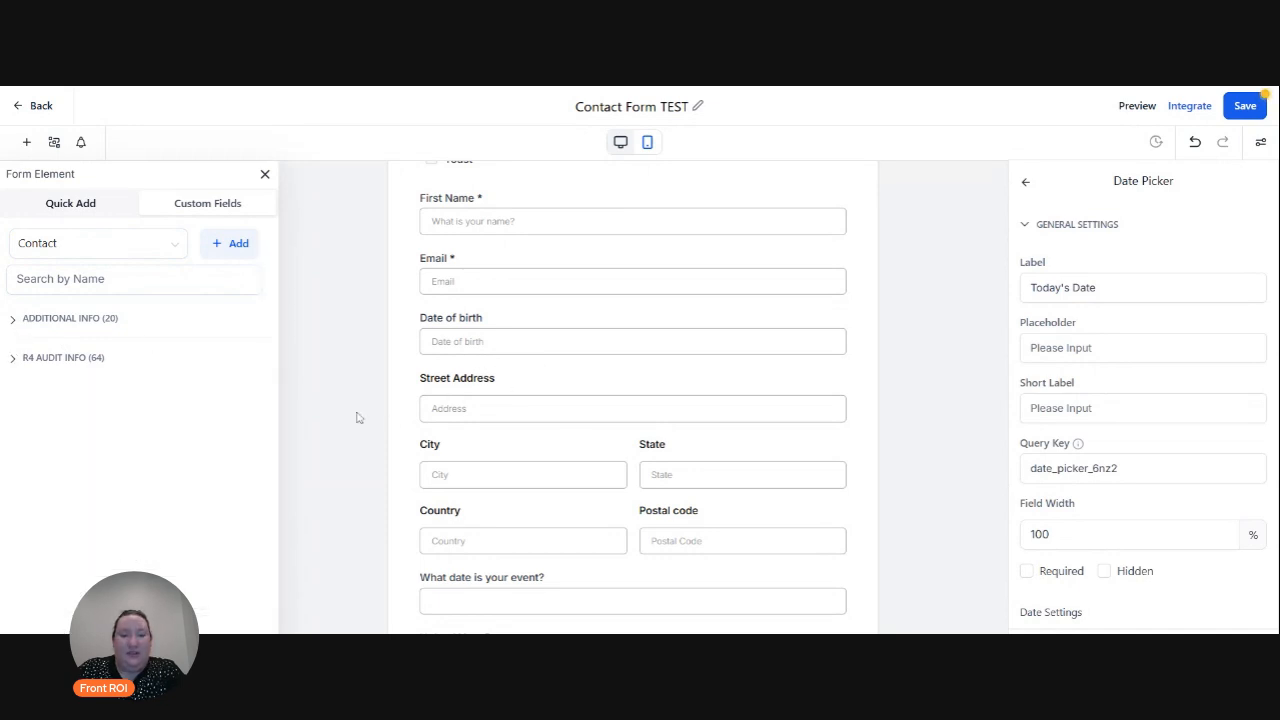
scroll(860, 371, "up", 4)
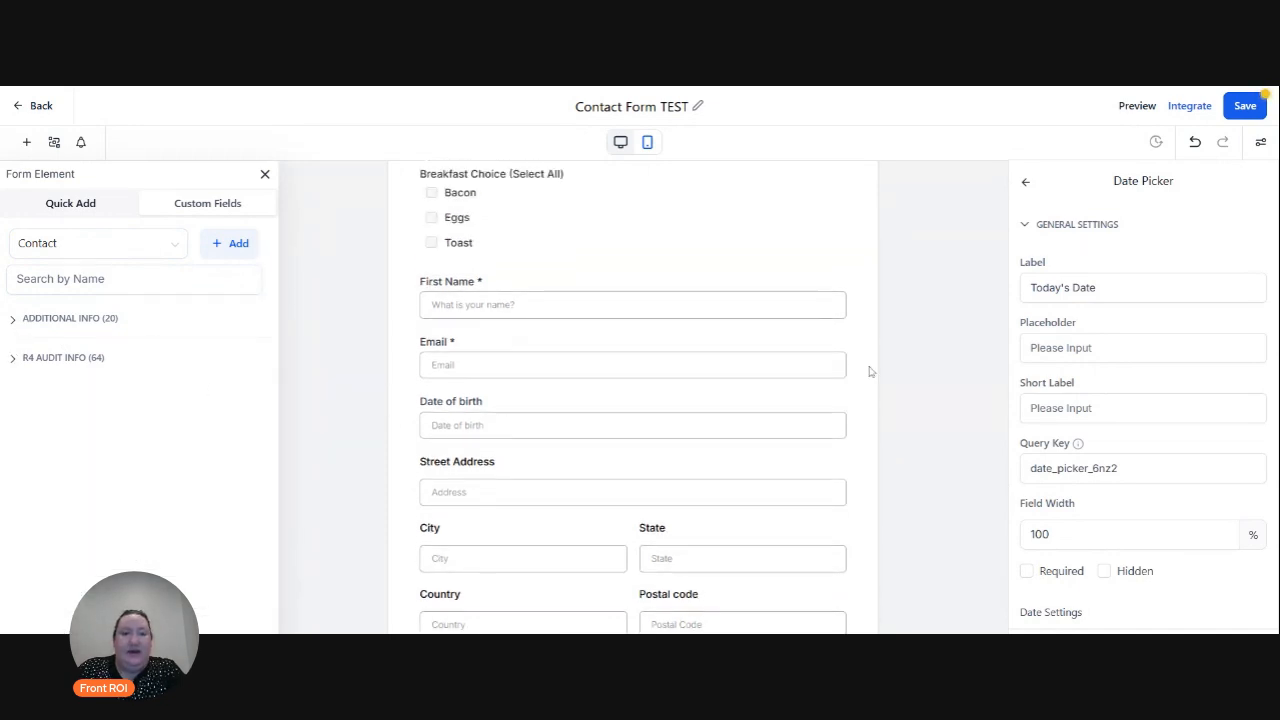
scroll(507, 313, "up", 1)
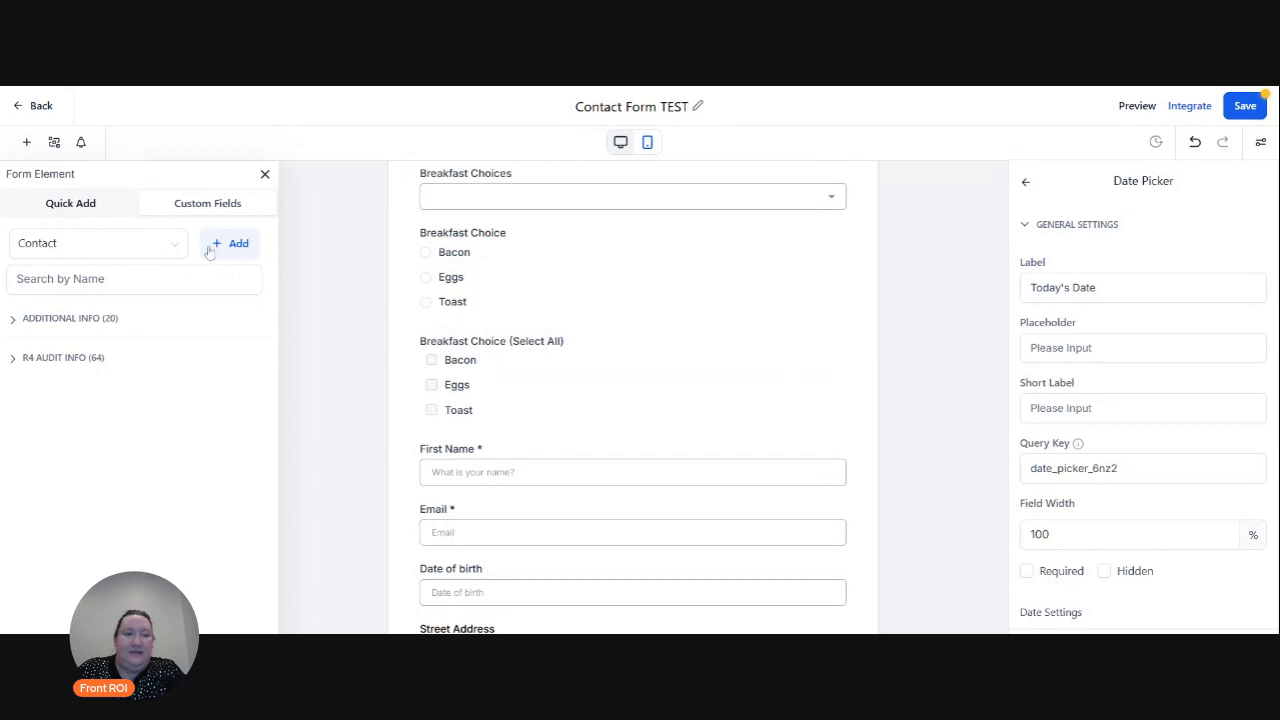
scroll(632, 400, "up", 2)
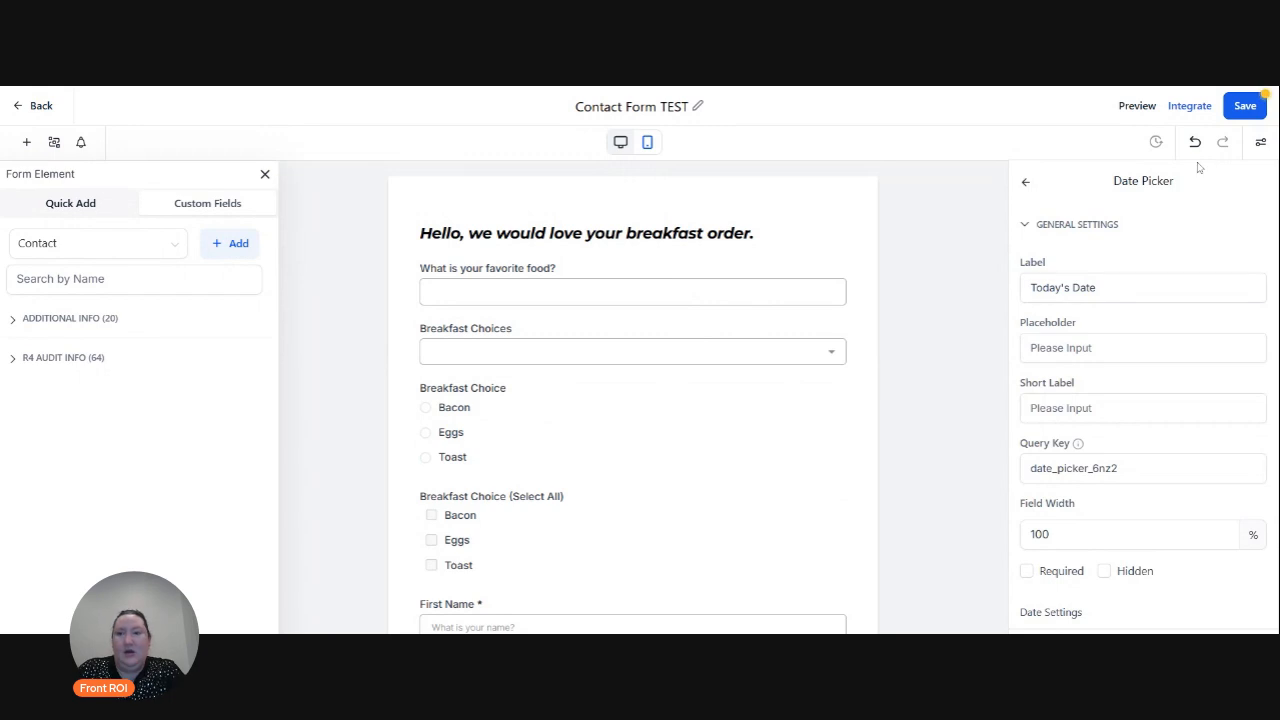
left_click(1250, 106)
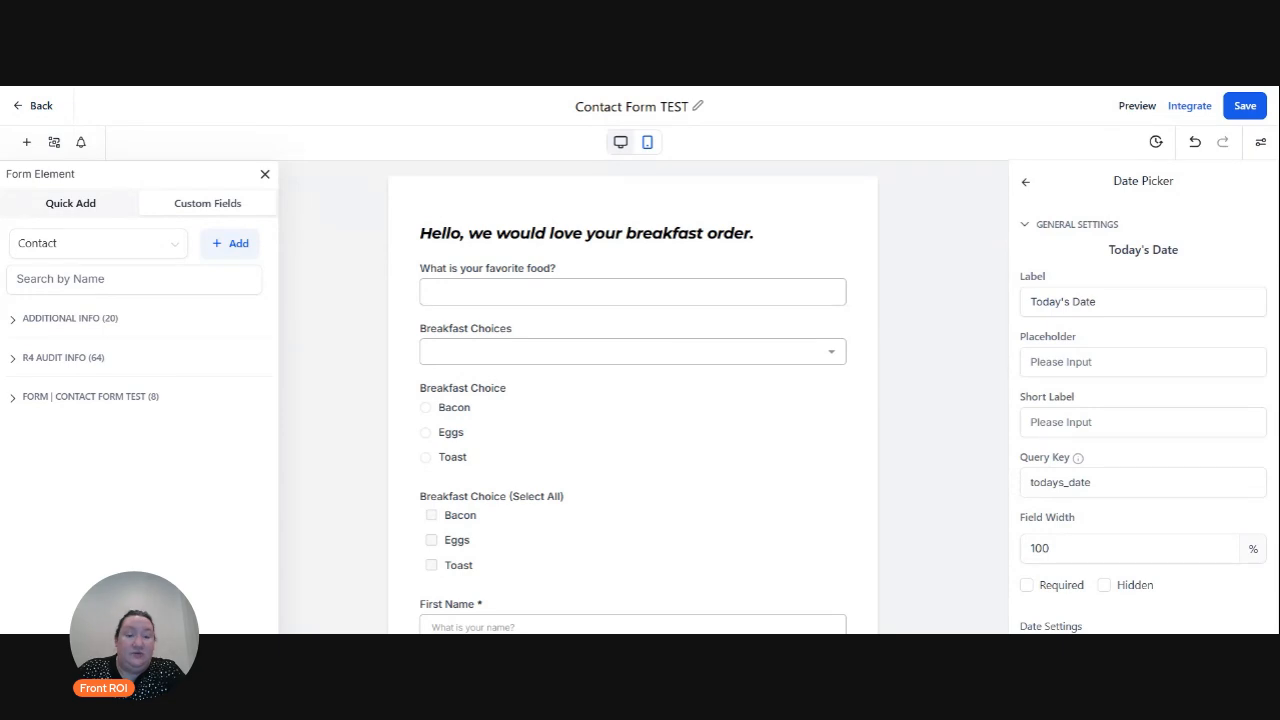
View the form's integration options and compare the Popup, Polite slide-in, Sticky sidebar and Inline embed layouts.
left_click(1193, 107)
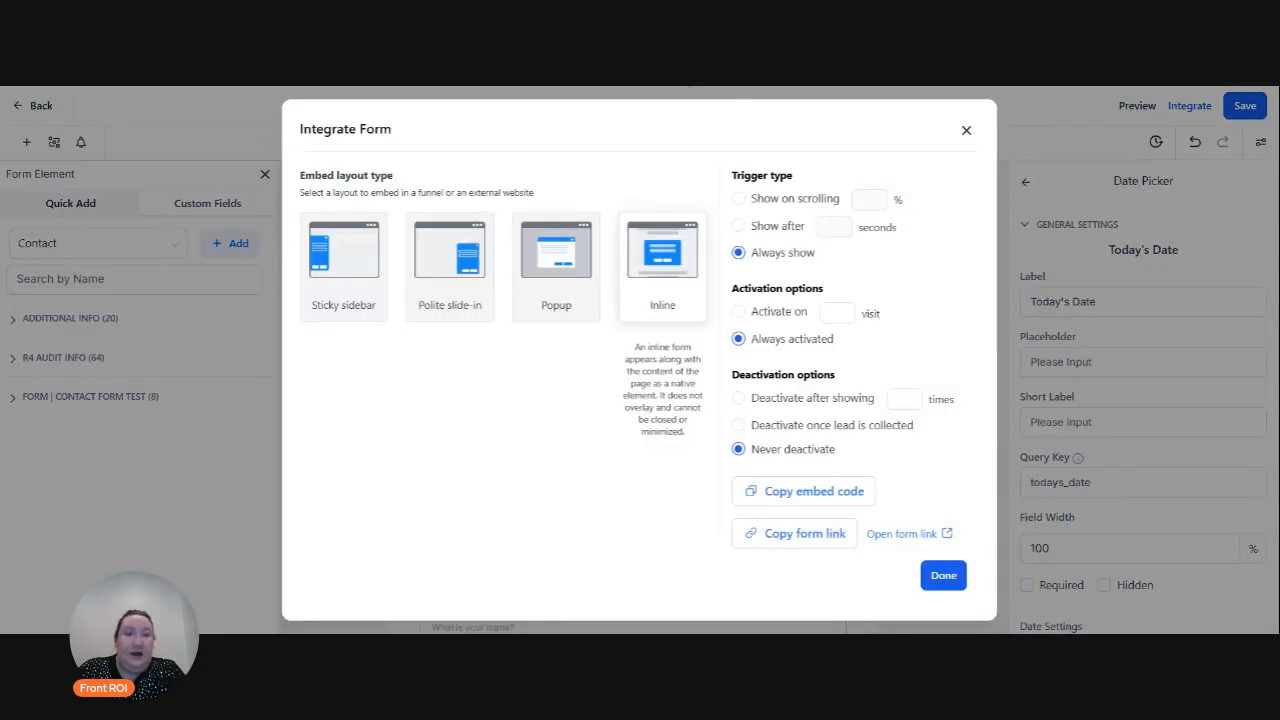
mouse_move(377, 316)
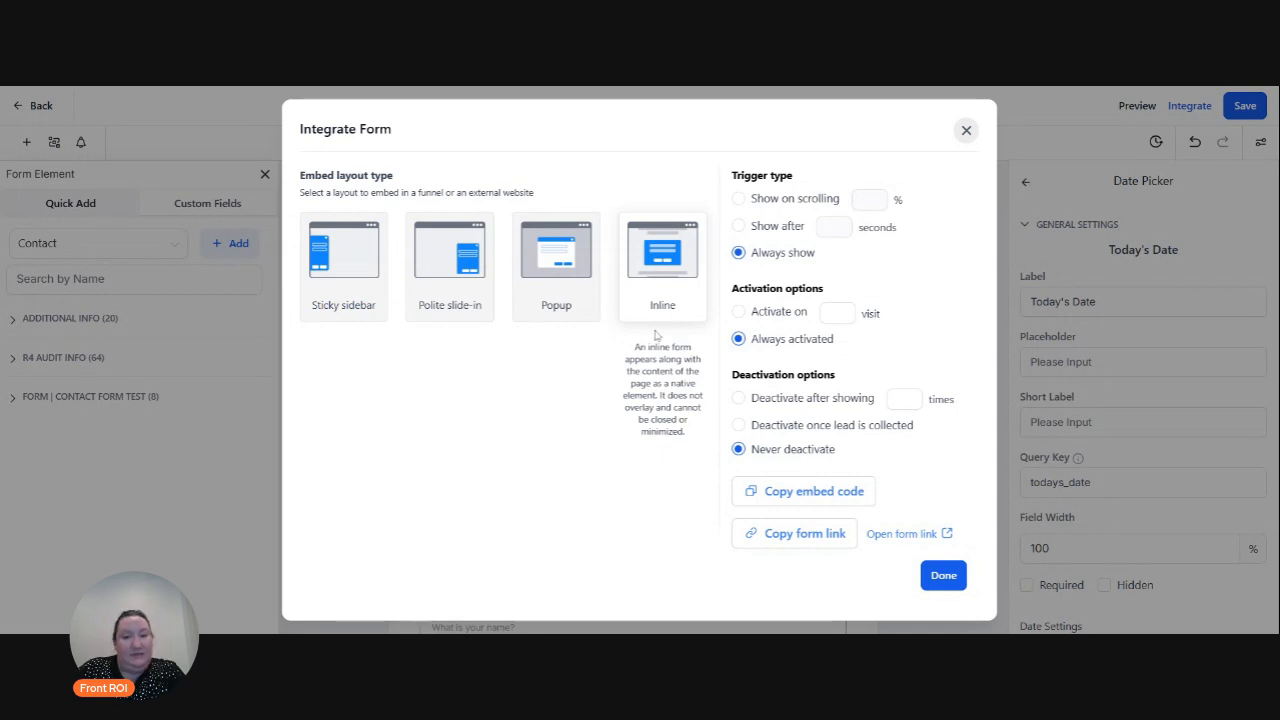
left_click(573, 307)
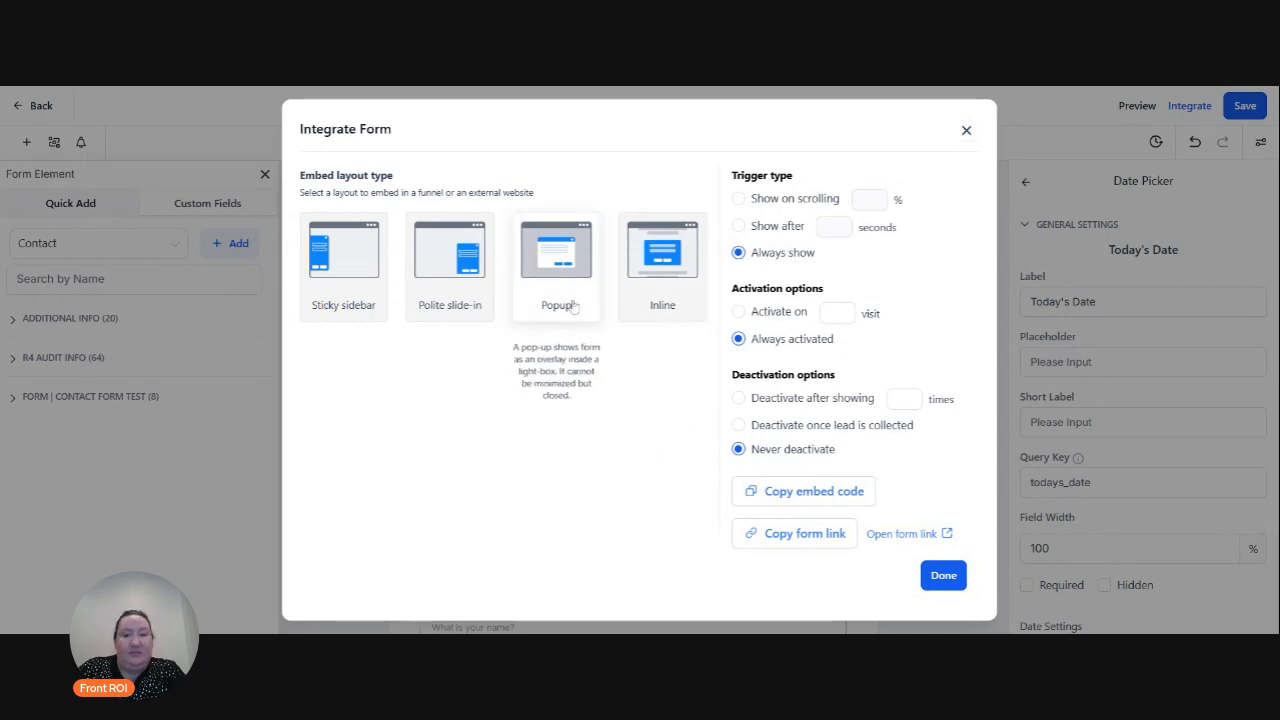
left_click(456, 302)
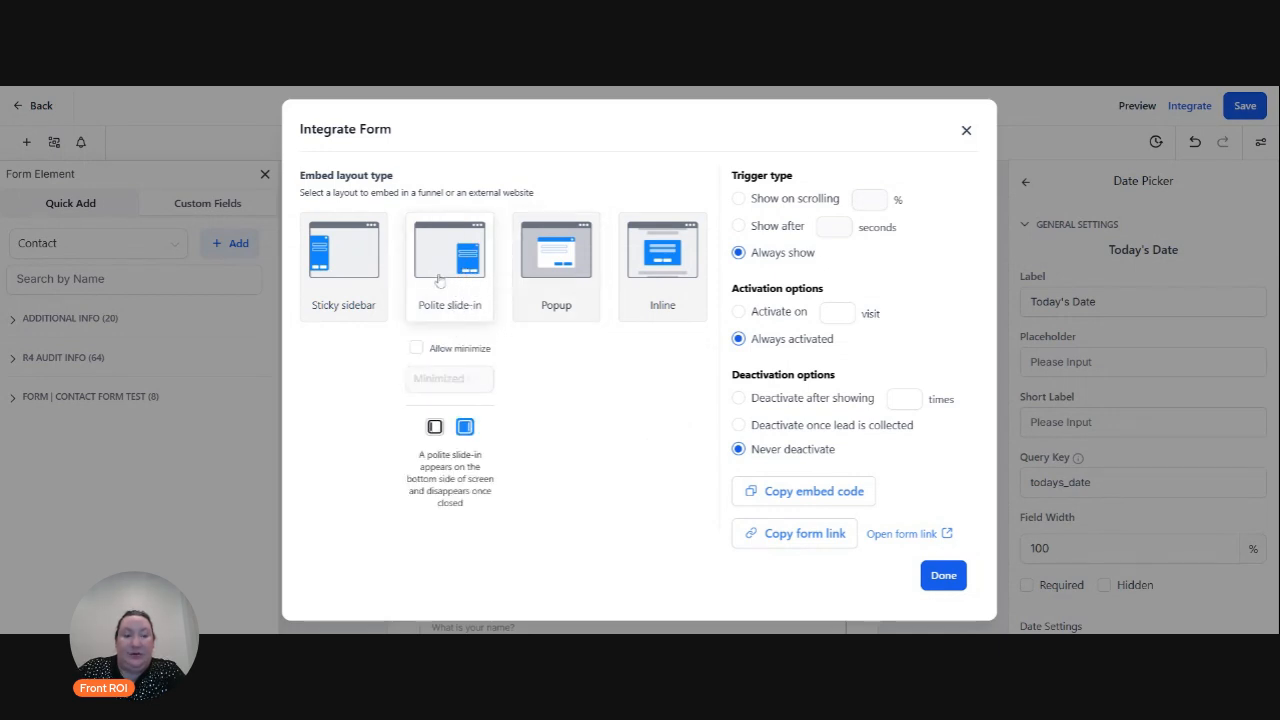
left_click(345, 310)
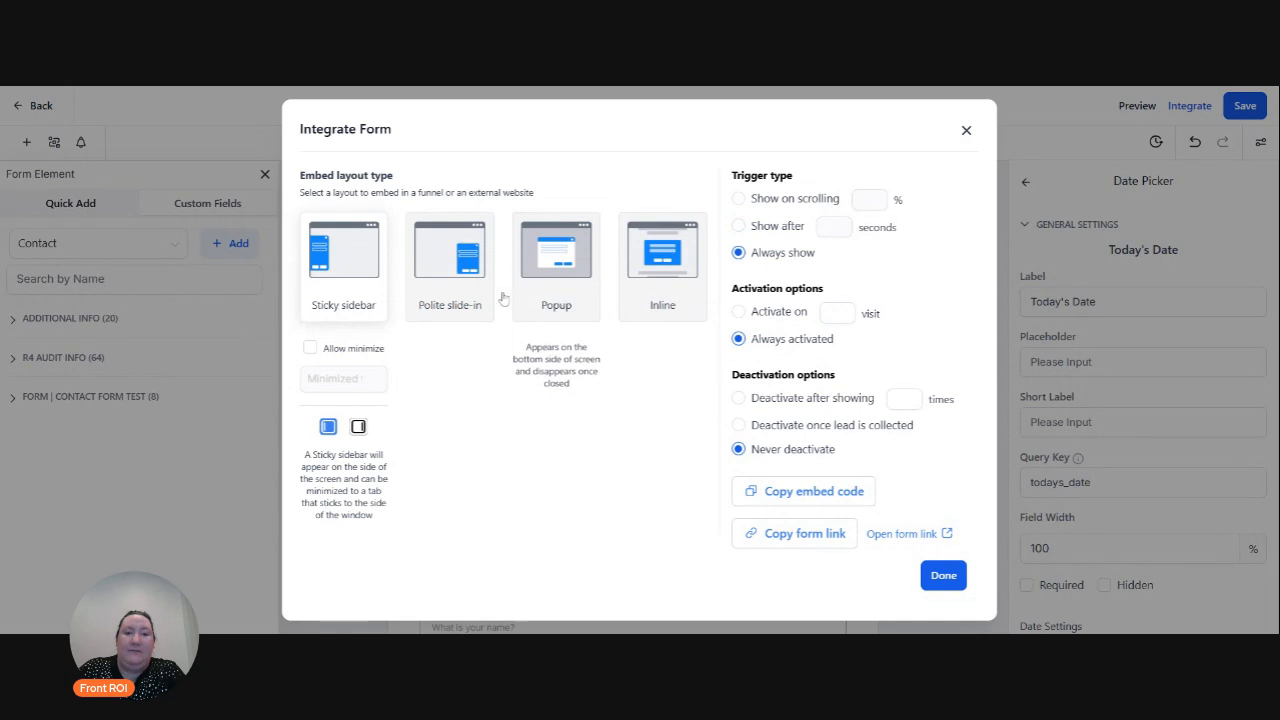
left_click(663, 305)
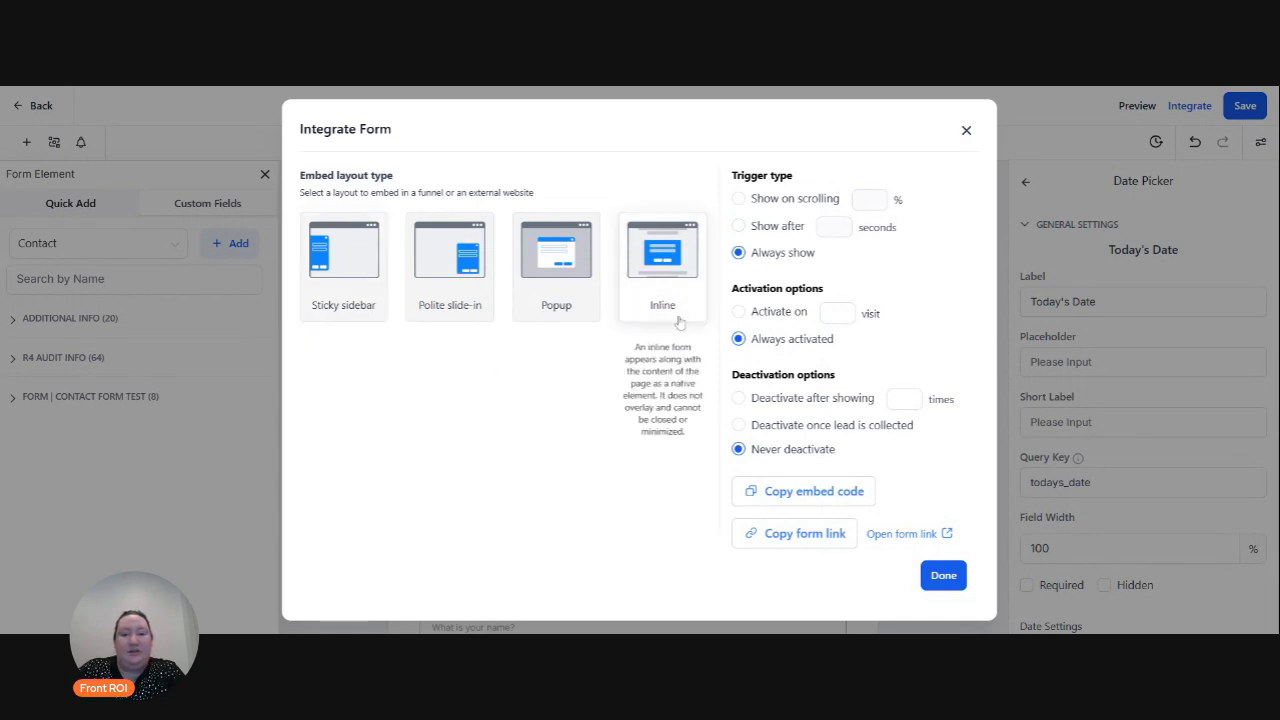
Configure a Popup embed that deactivates once the lead is collected, and copy its embed code.
left_click(558, 308)
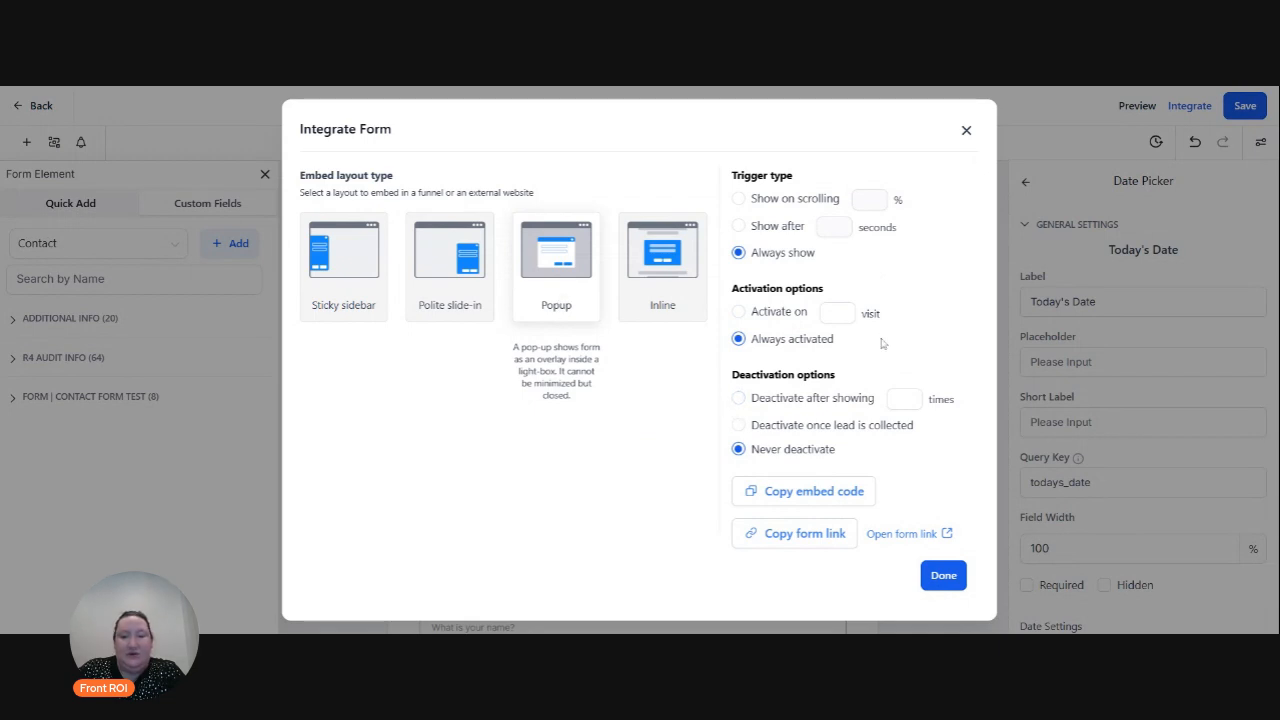
left_click(739, 425)
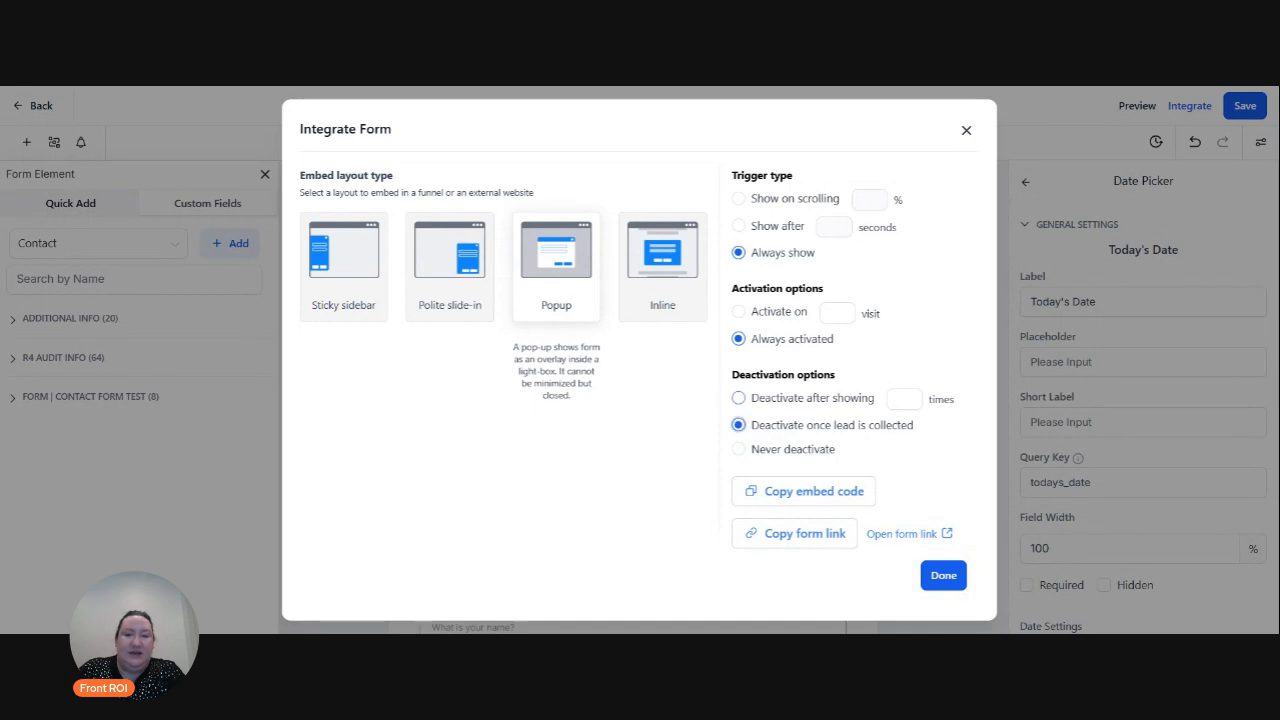
left_click(738, 398)
left_click(895, 399)
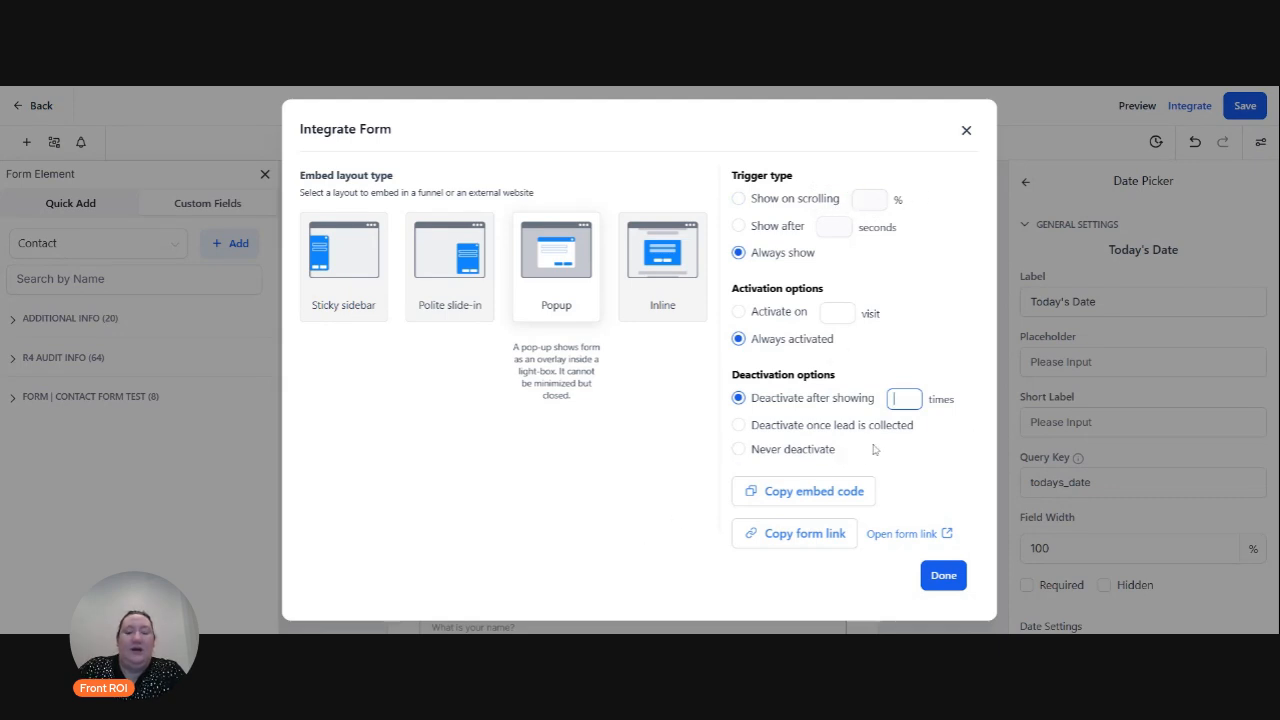
left_click(828, 490)
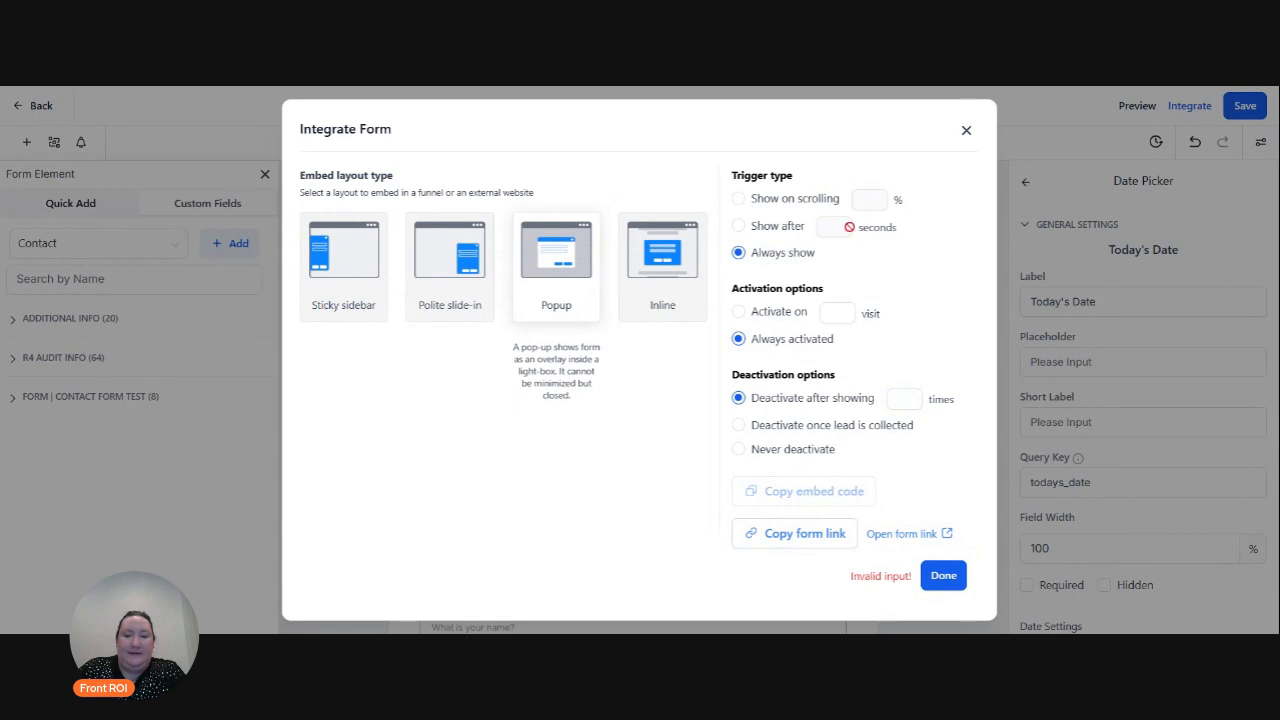
left_click(738, 425)
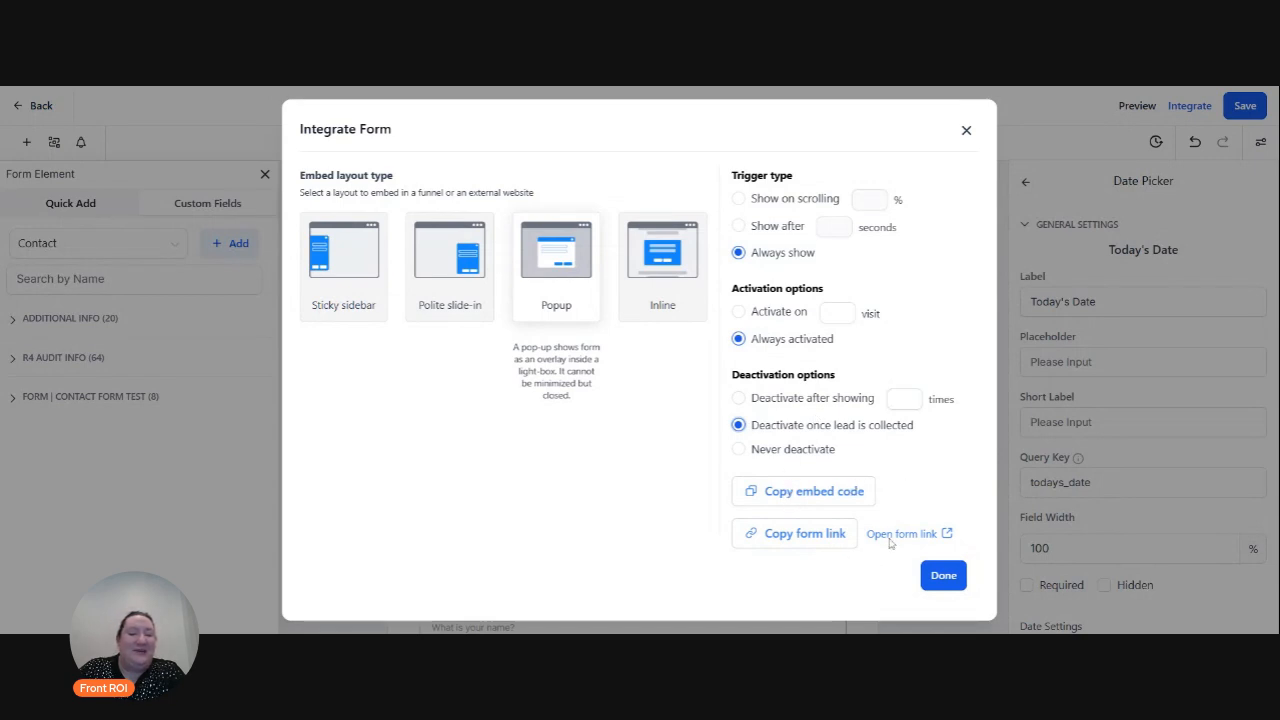
left_click(816, 492)
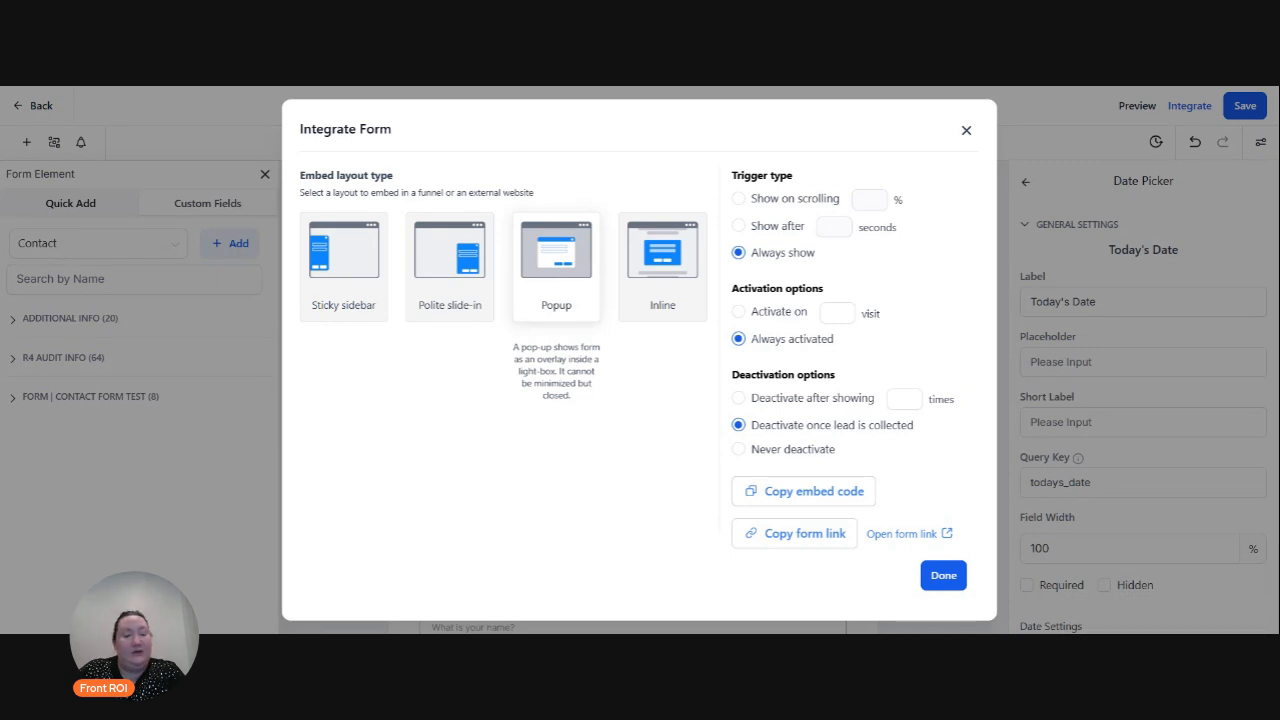
Copy the form link with the Inline embed layout selected, finish the integration, and save the form.
left_click(797, 540)
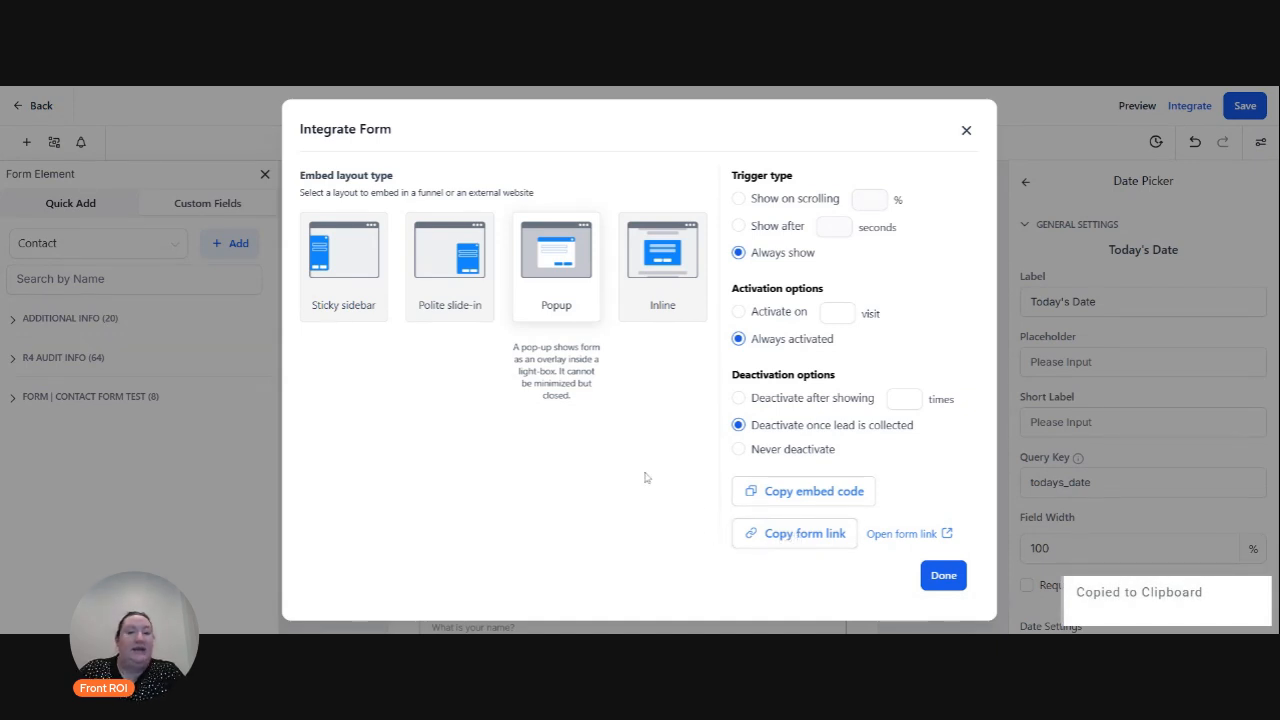
mouse_move(629, 320)
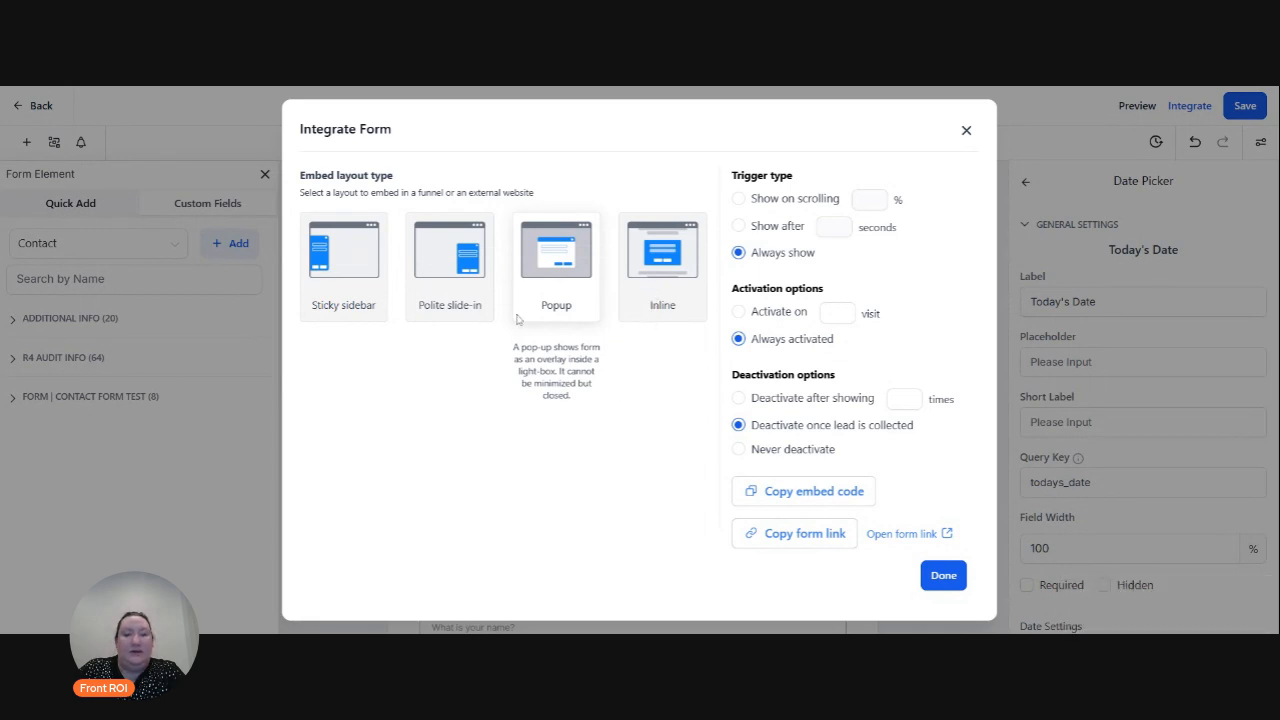
left_click(681, 302)
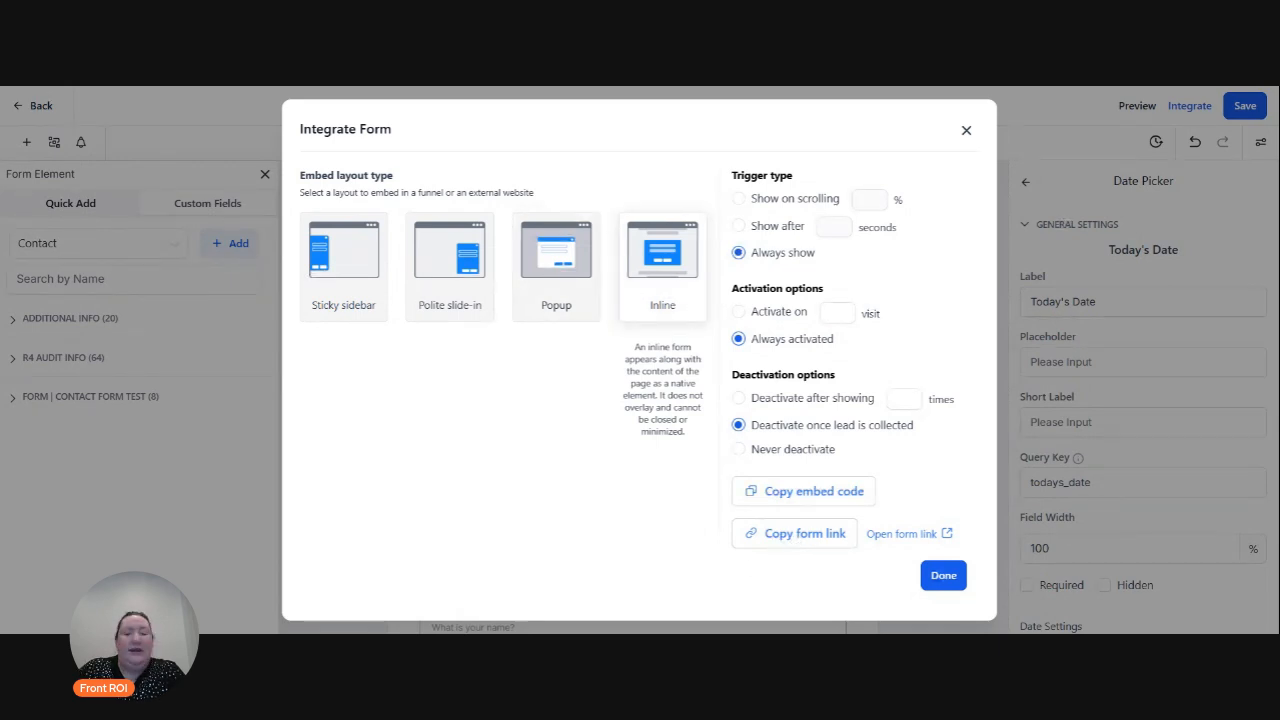
left_click(796, 536)
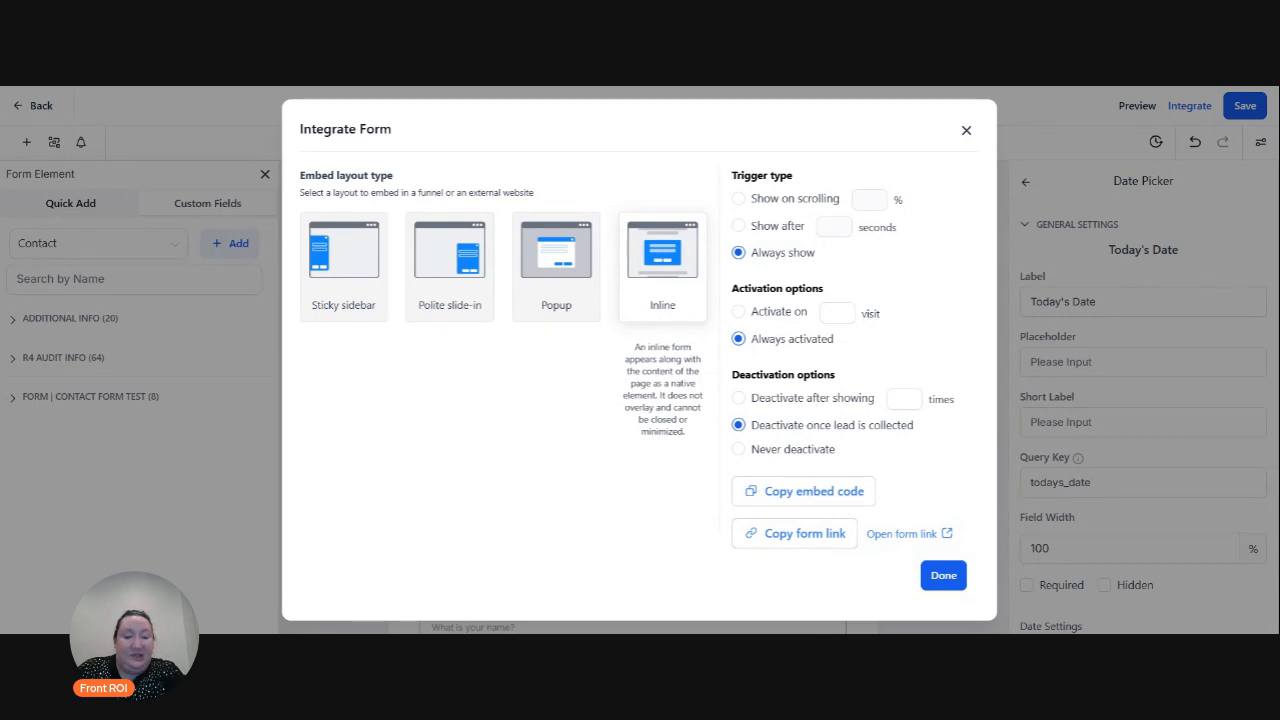
left_click(943, 575)
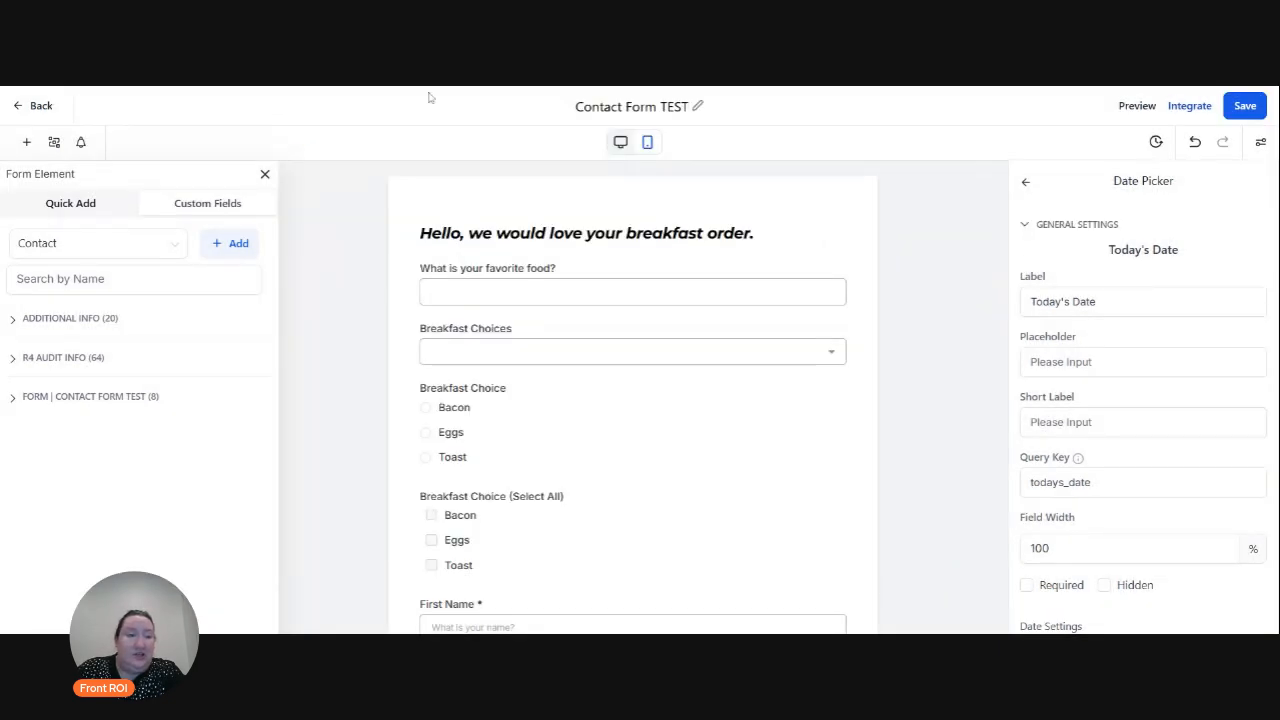
left_click(1246, 106)
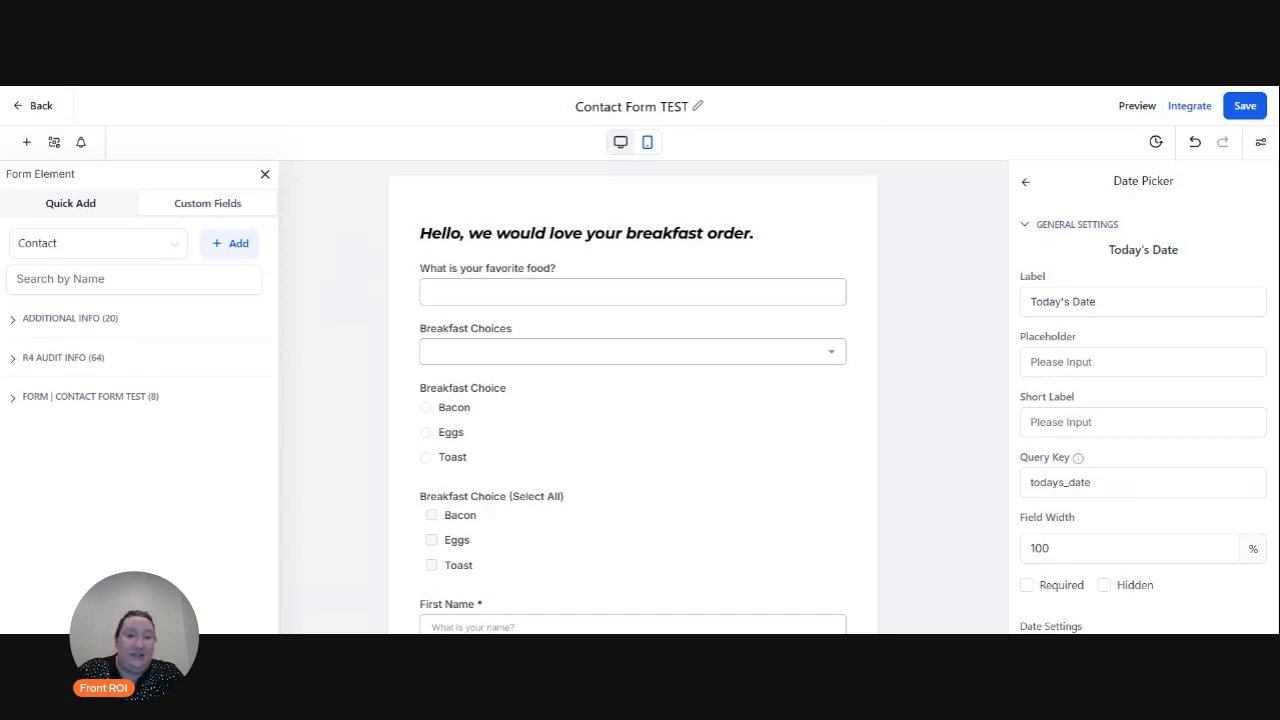
Change the text of the button below the Captcha to "Submit".
scroll(634, 580, "down", 10)
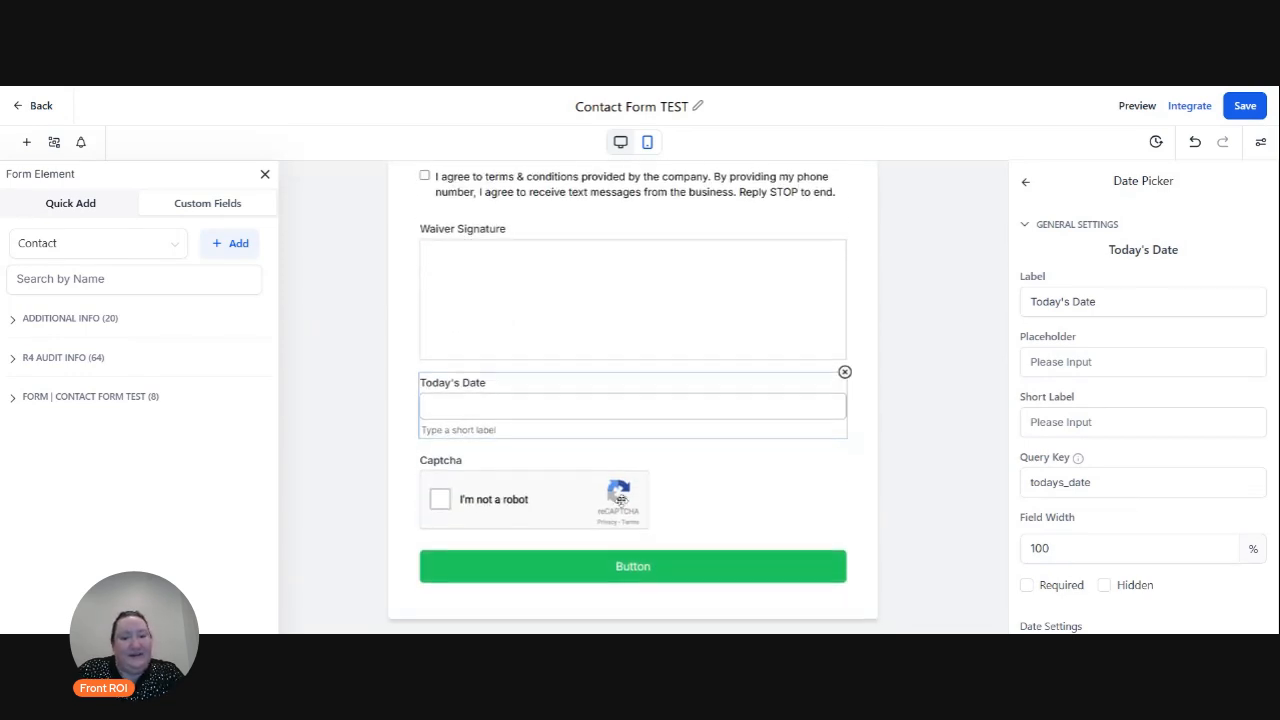
left_click(647, 566)
left_click_drag(1066, 310, 1000, 318)
type("Submit")
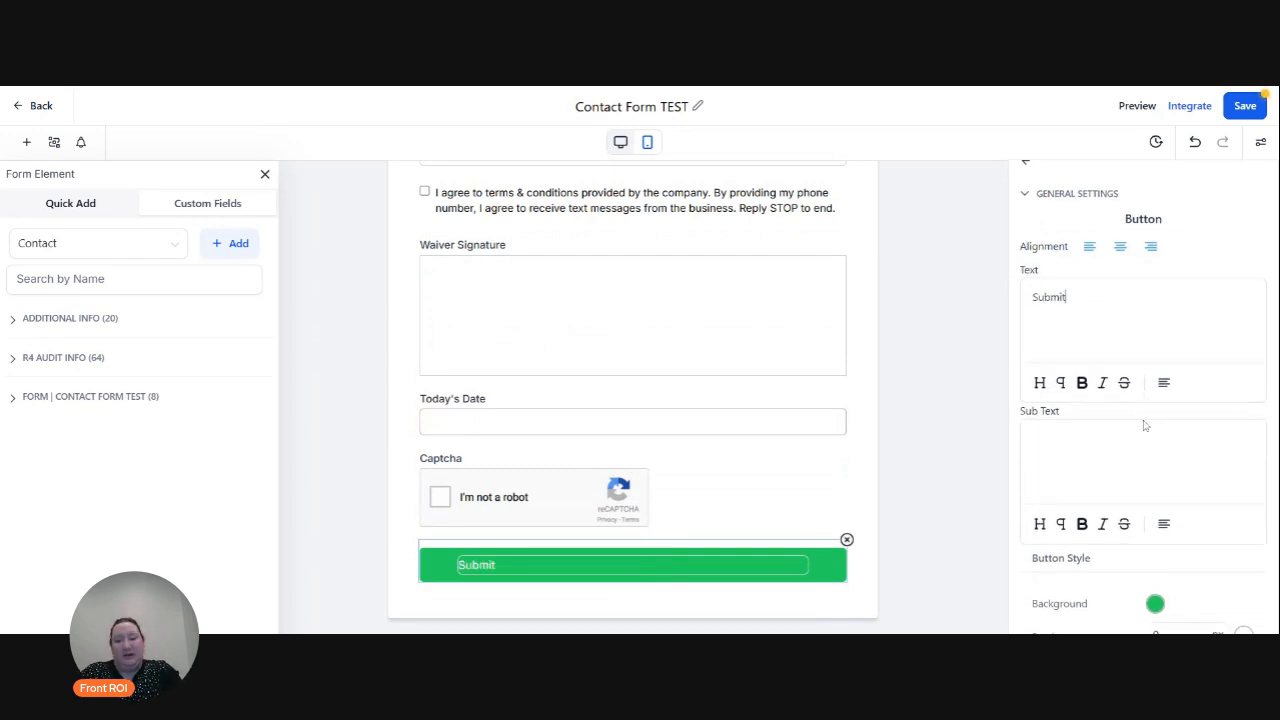
Set the Submit button's background to a muted green, #639276FF, and save the form.
scroll(1143, 423, "down", 3)
left_click(1157, 450)
mouse_move(1214, 263)
left_mouse_down()
mouse_move(1194, 280)
mouse_move(1186, 245)
mouse_move(1090, 240)
mouse_move(1124, 289)
left_mouse_up()
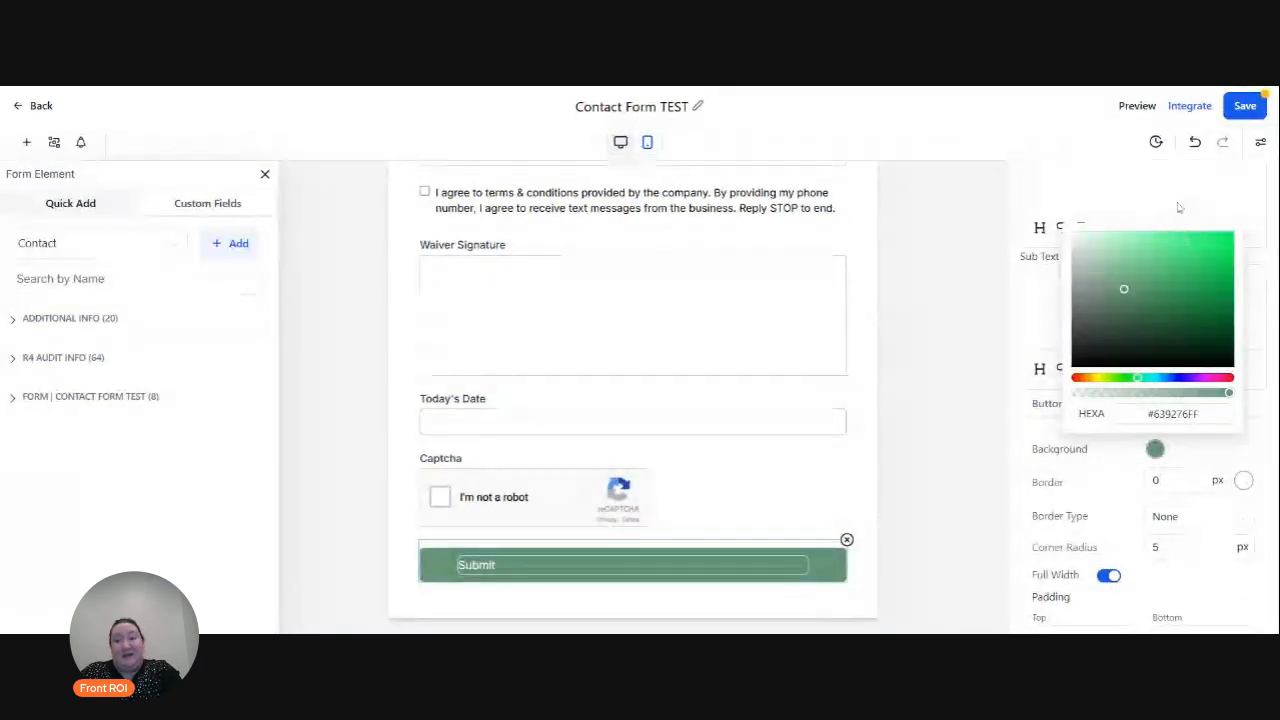
left_click(1248, 107)
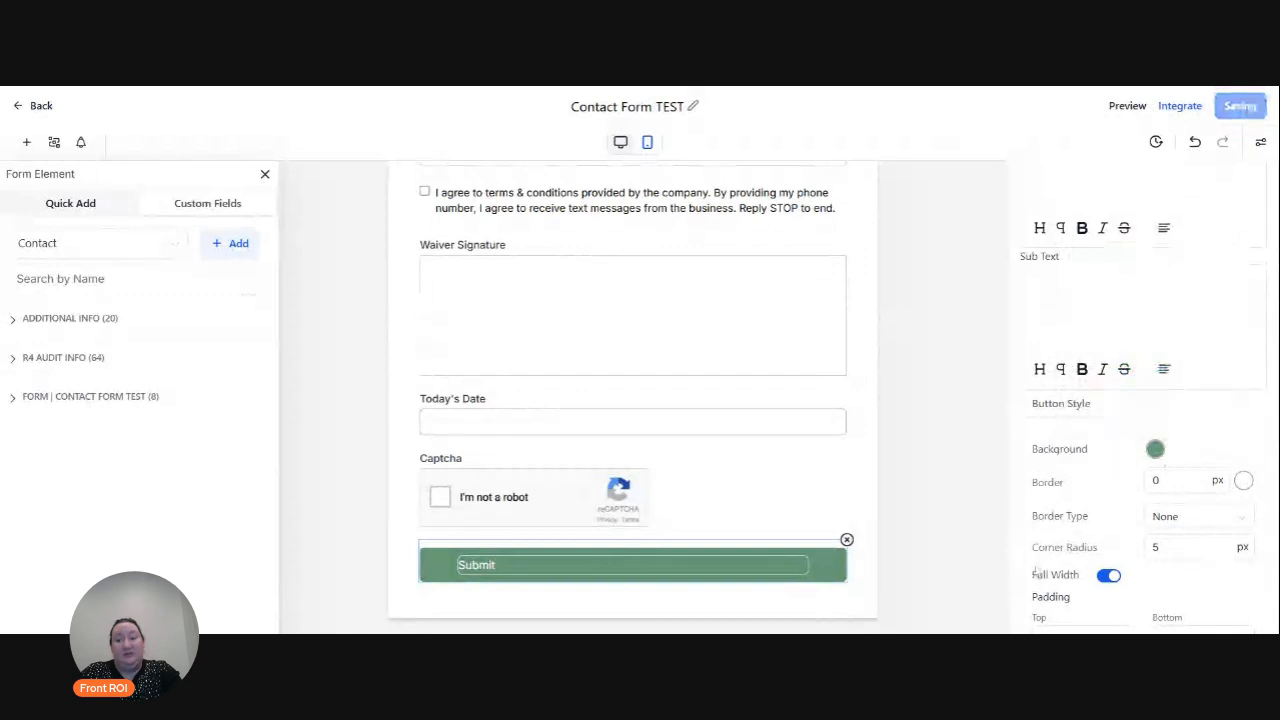
scroll(1094, 480, "down", 3)
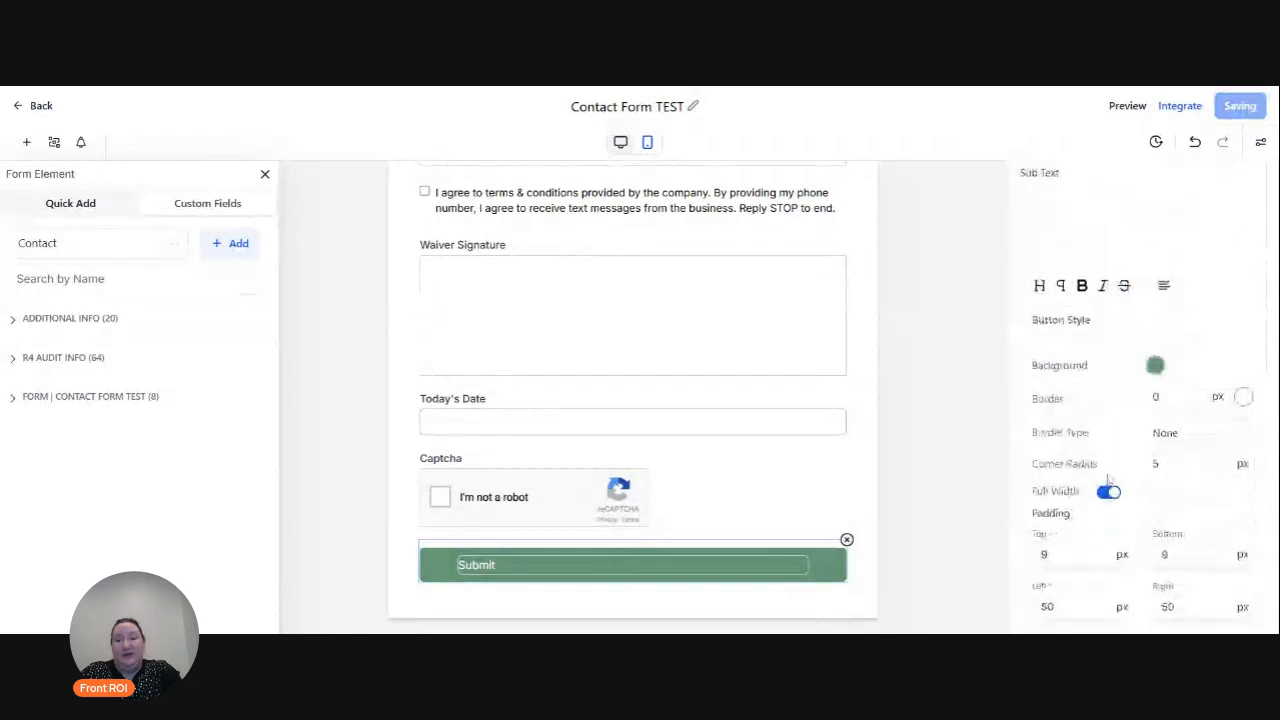
Leave the form builder and view the form analytics for Contact Form TEST, including its total views chart.
left_click(36, 107)
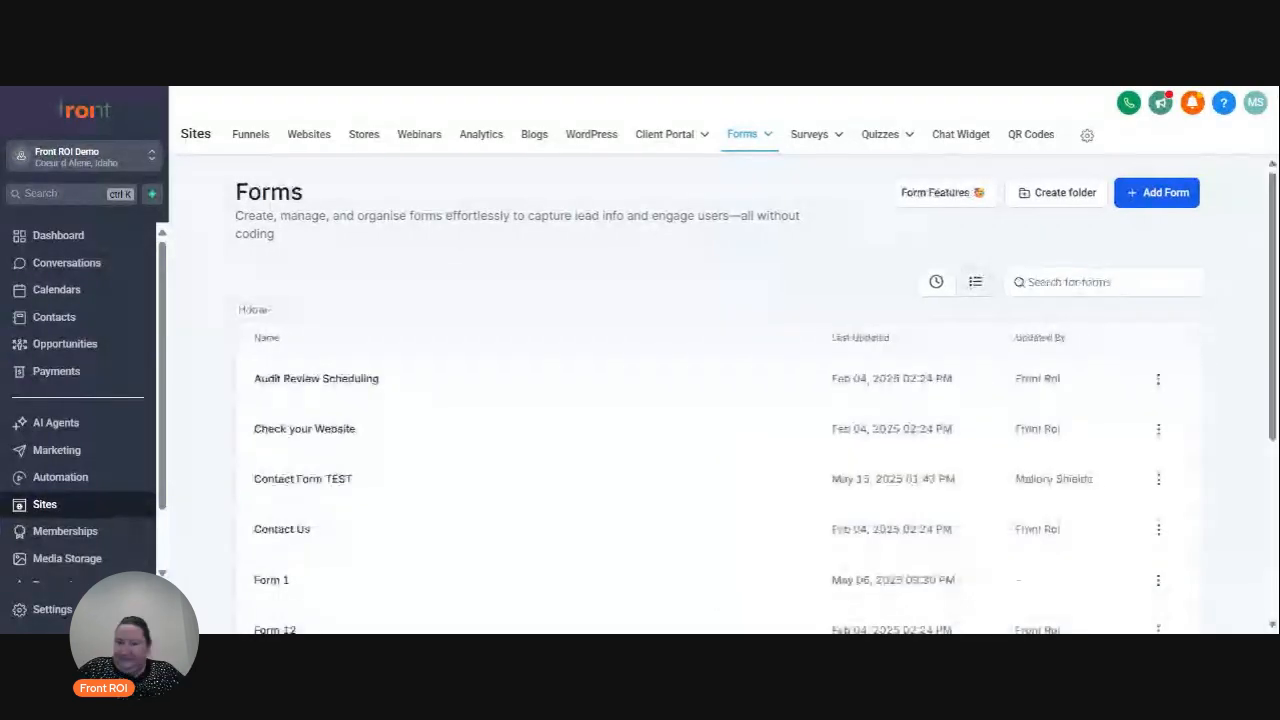
mouse_move(745, 136)
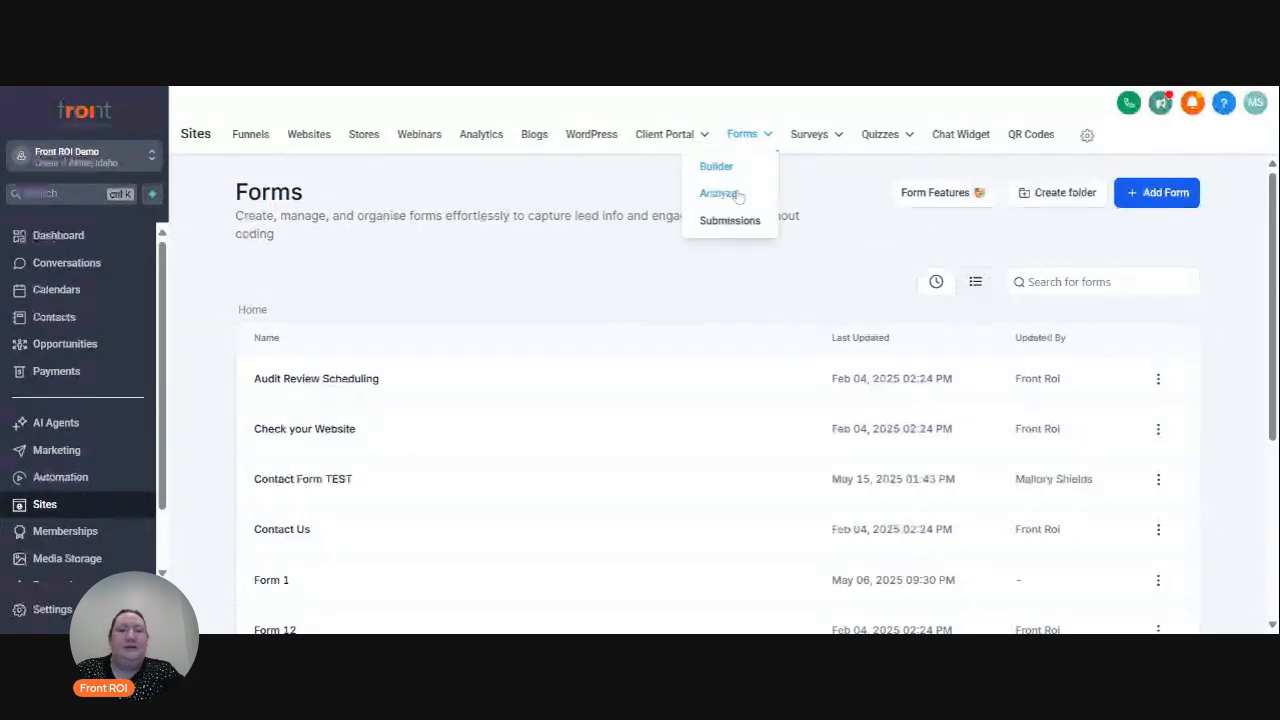
left_click(737, 195)
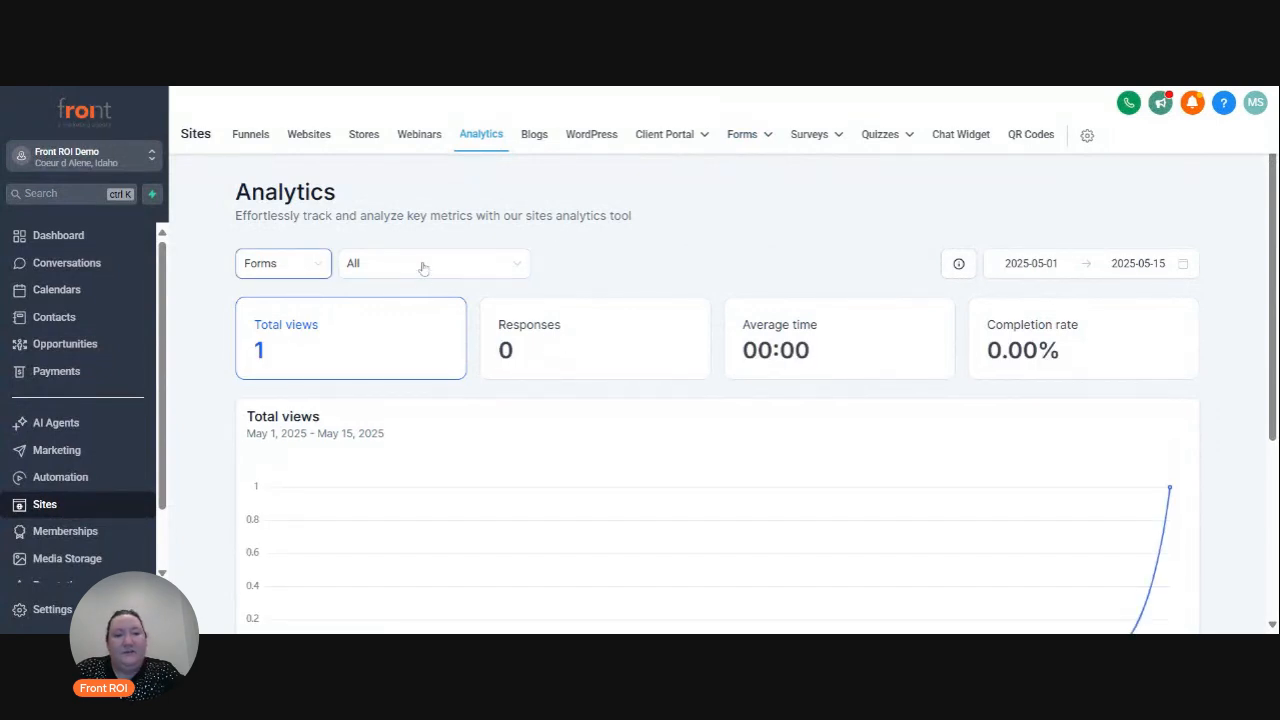
left_click(463, 265)
scroll(445, 428, "down", 6)
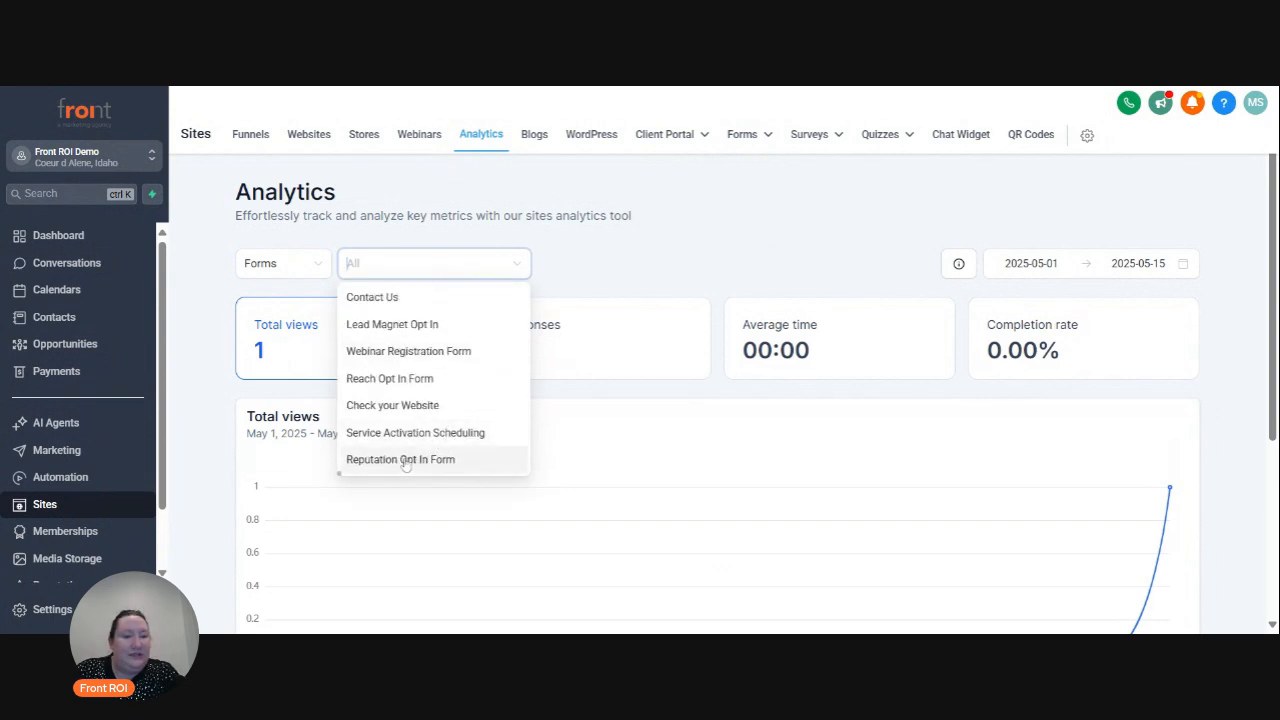
scroll(410, 440, "up", 6)
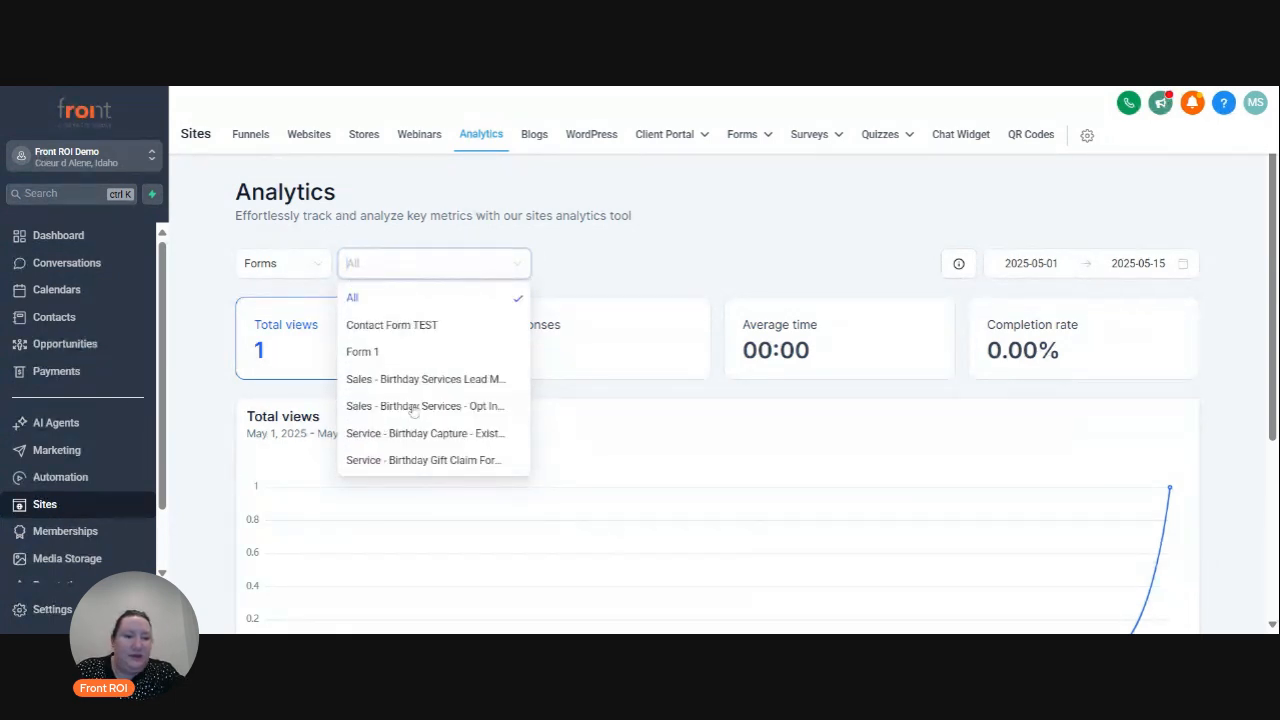
left_click(392, 326)
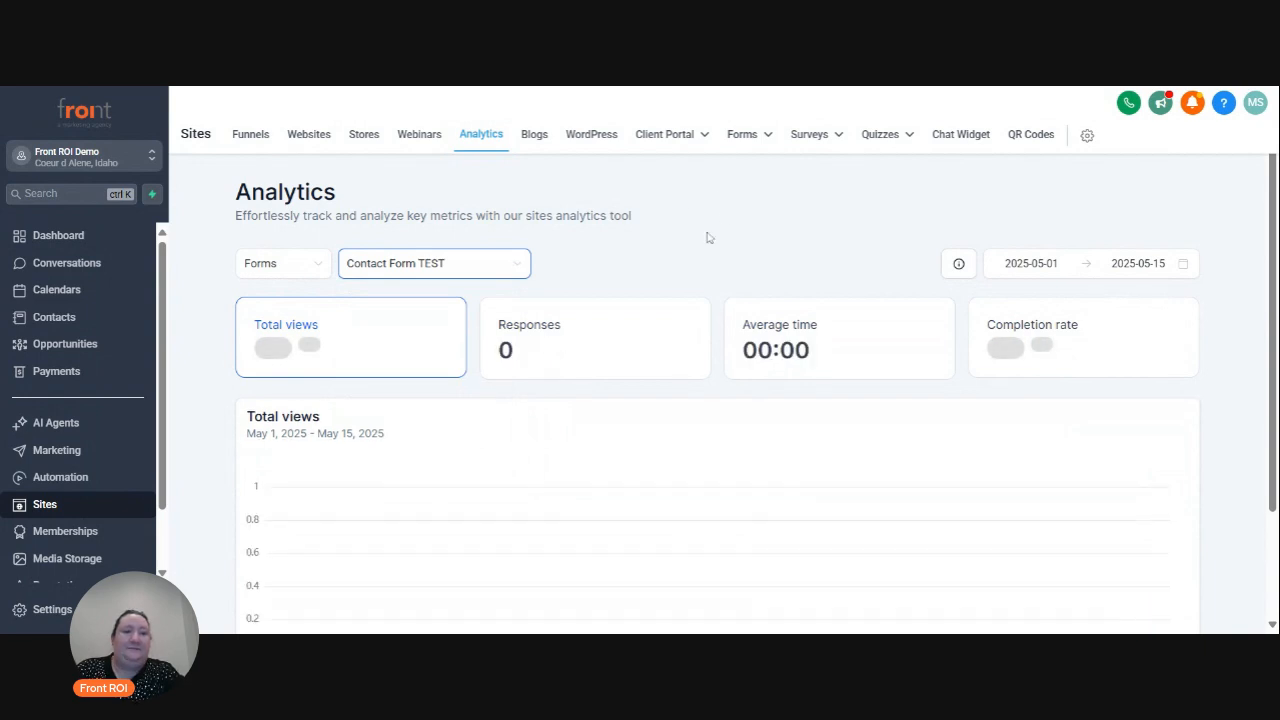
scroll(557, 345, "down", 2)
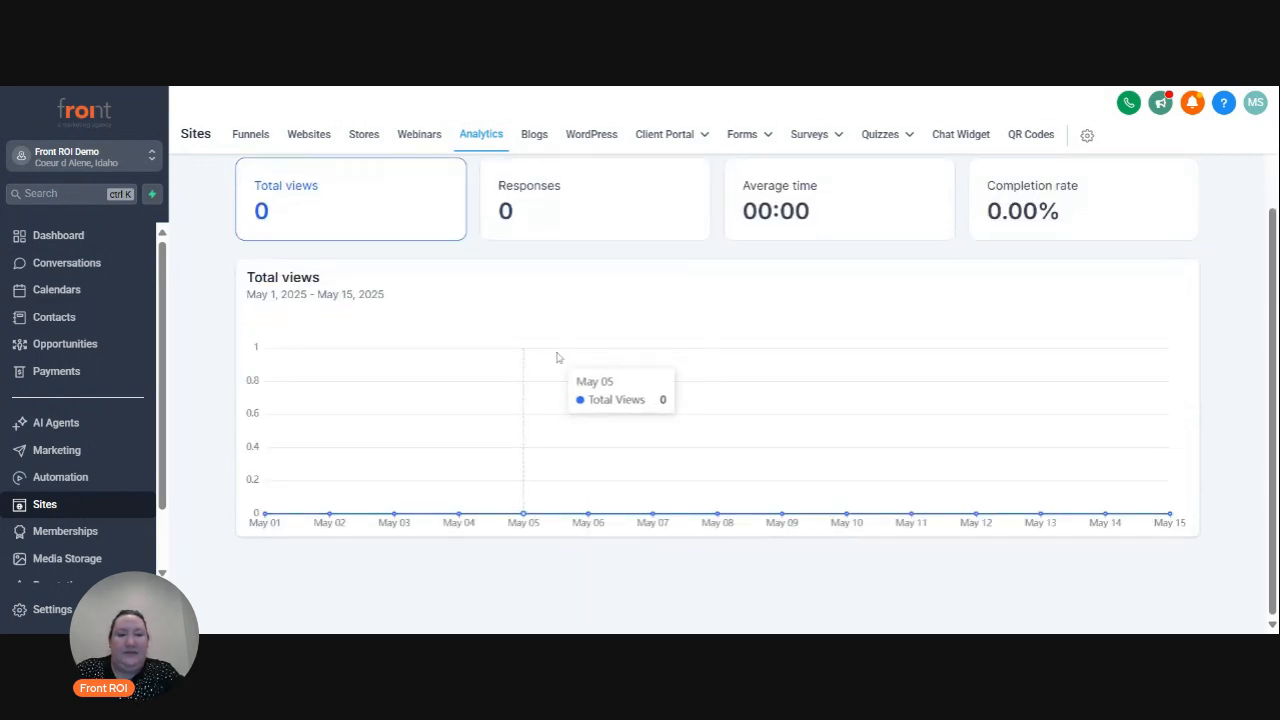
Go to the form submissions page and clear the Contact Form TEST filter to list submissions from all forms.
scroll(819, 292, "up", 2)
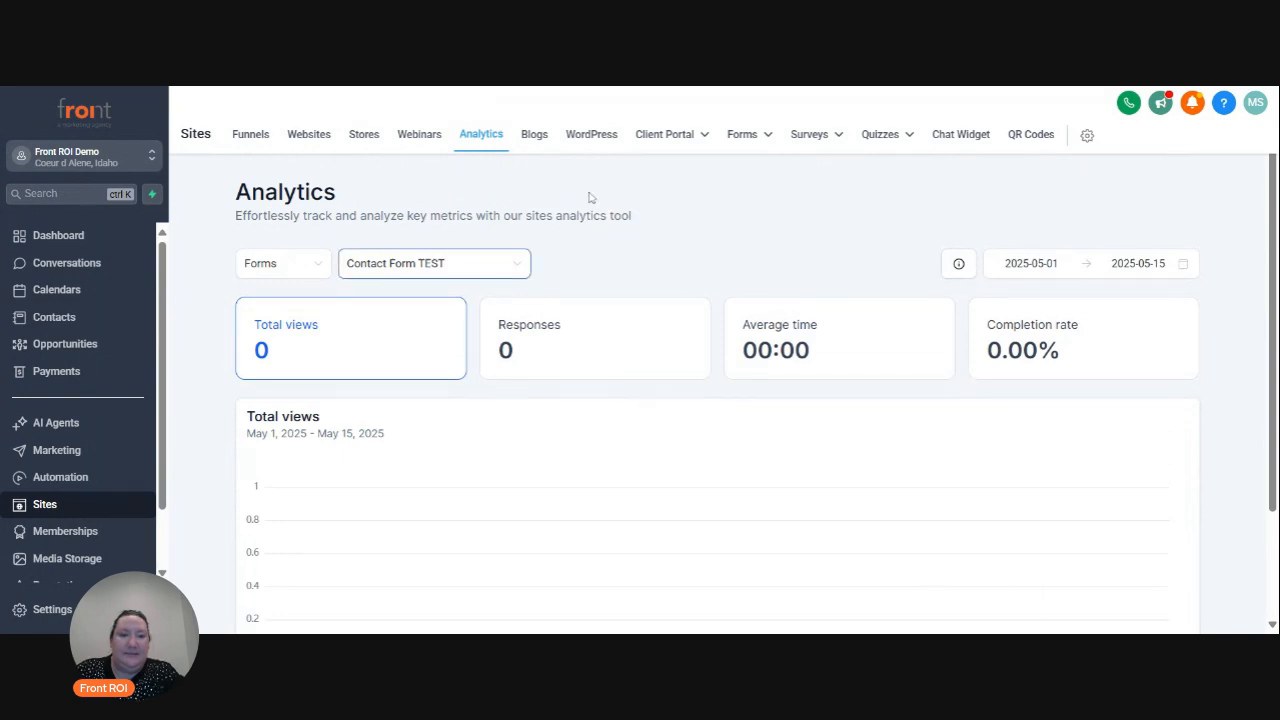
mouse_move(737, 149)
scroll(617, 371, "down", 2)
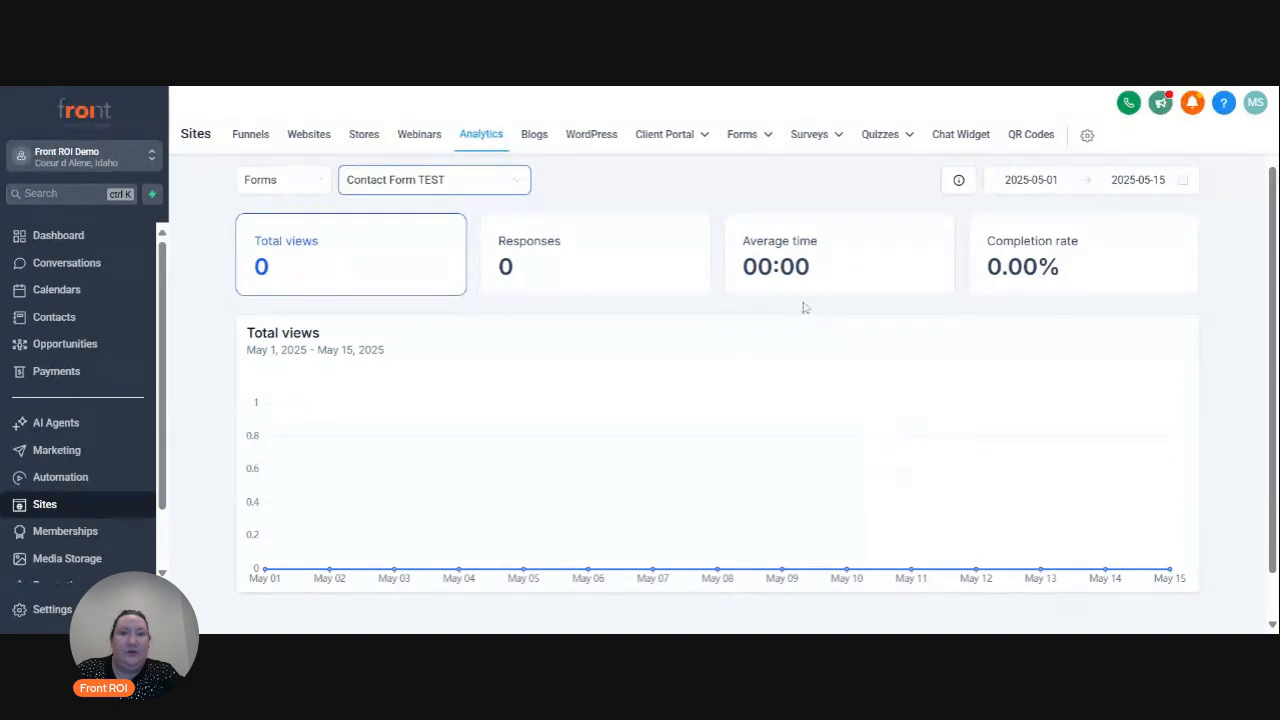
left_click(748, 136)
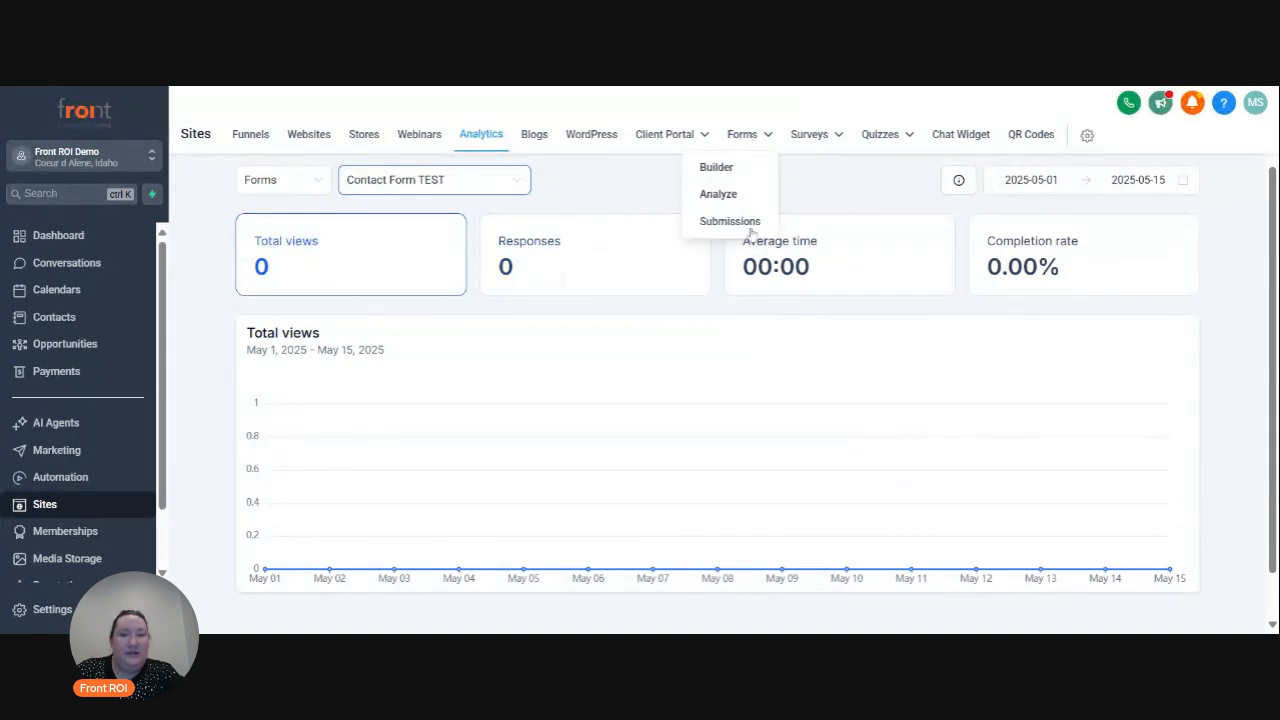
left_click(730, 221)
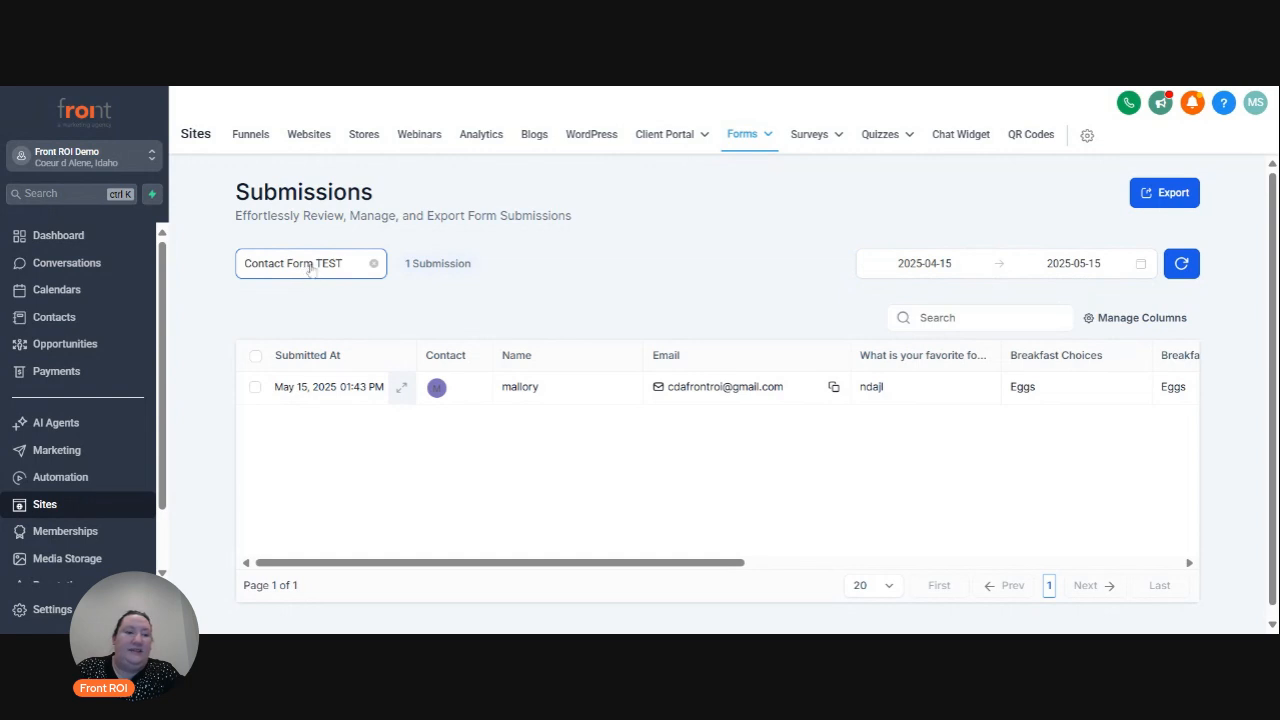
left_click(373, 264)
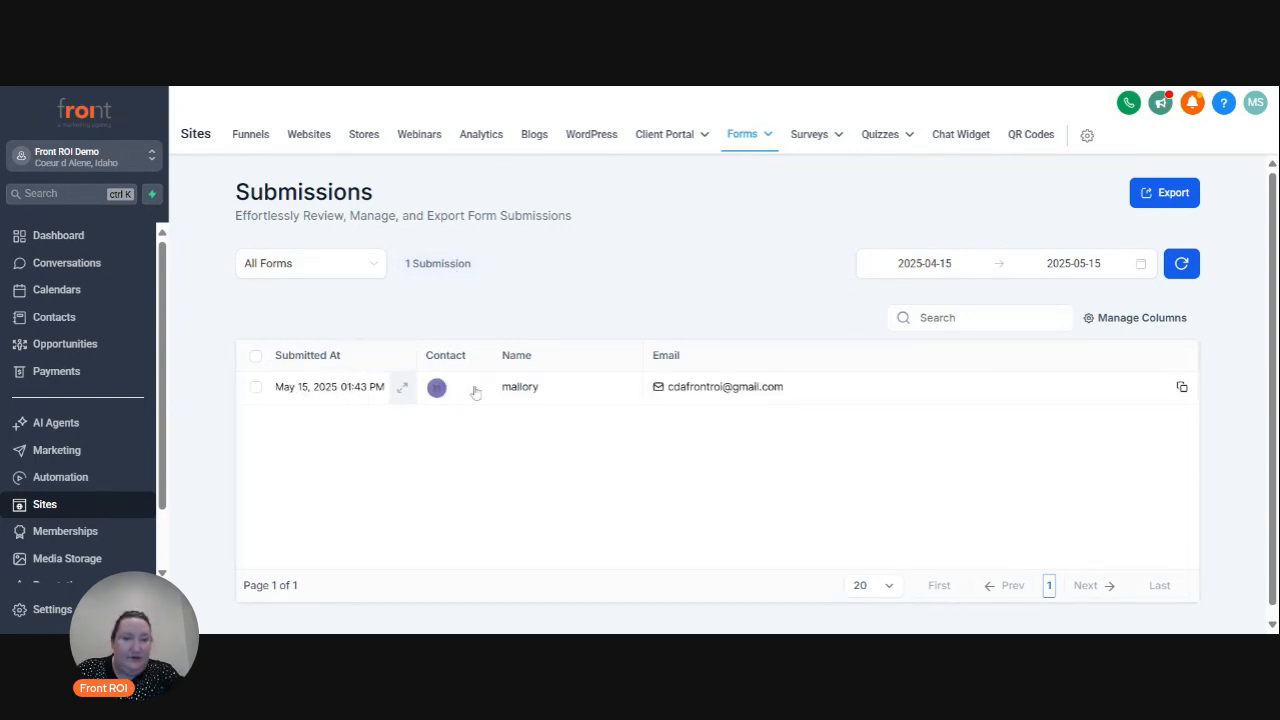
Expand the May 15, 2025 01:43 PM submission, review its answers and page details, and close the submission details.
left_click(401, 388)
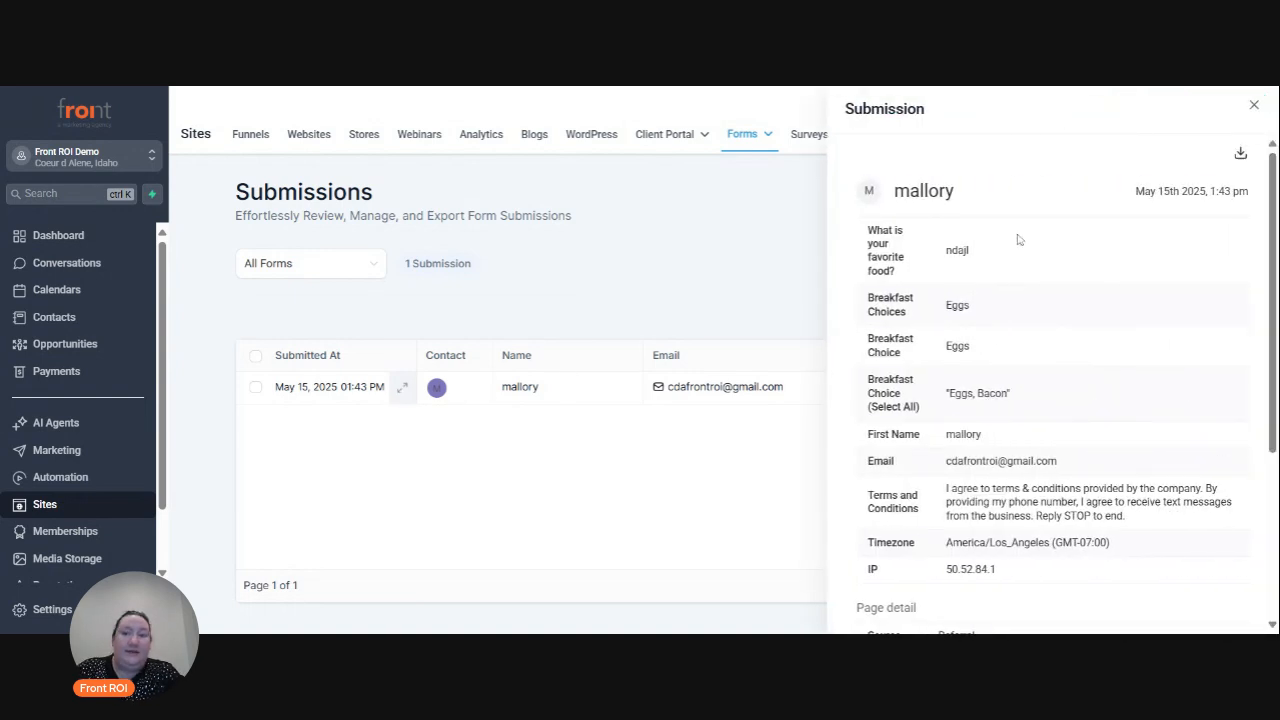
scroll(1110, 262, "down", 1)
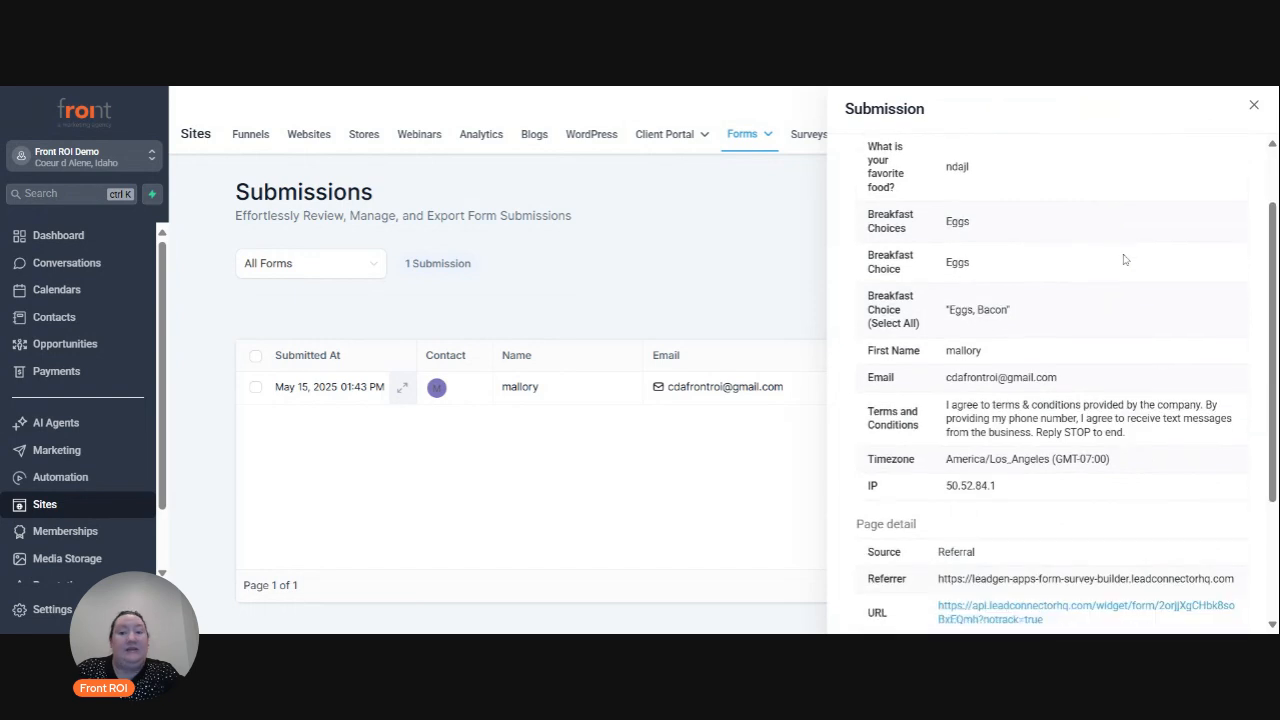
scroll(1102, 273, "up", 1)
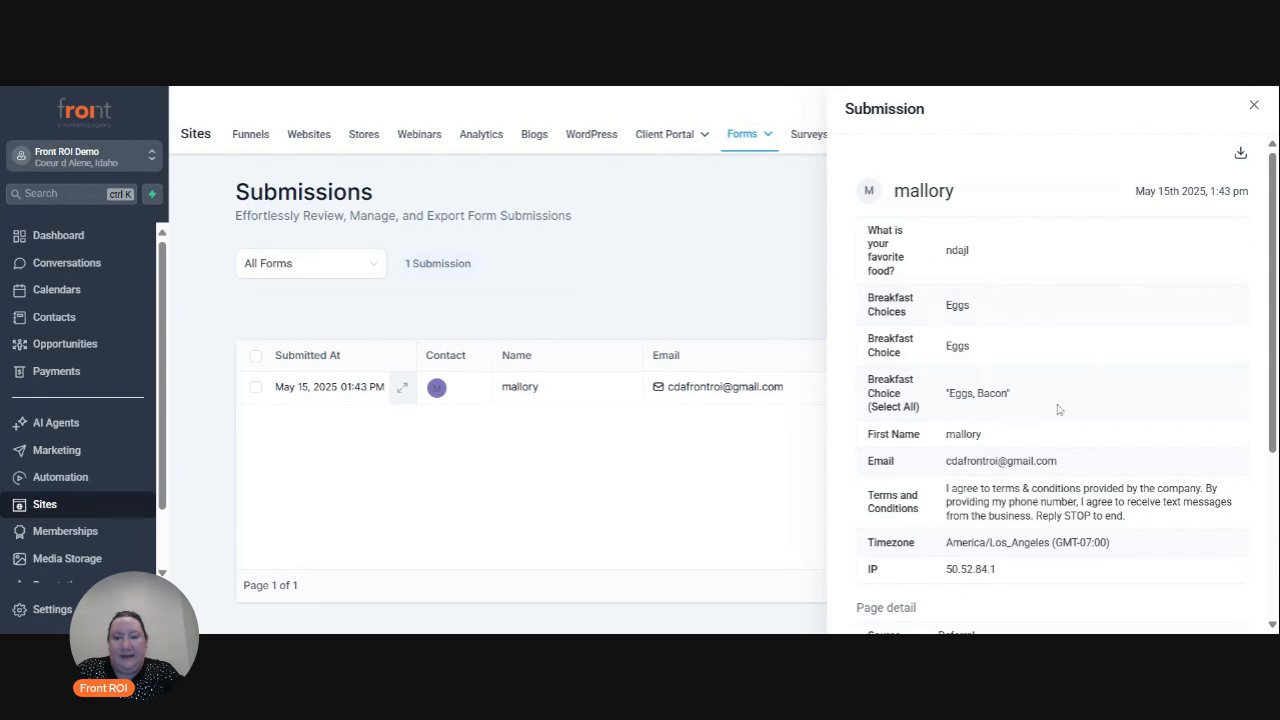
scroll(1057, 412, "down", 3)
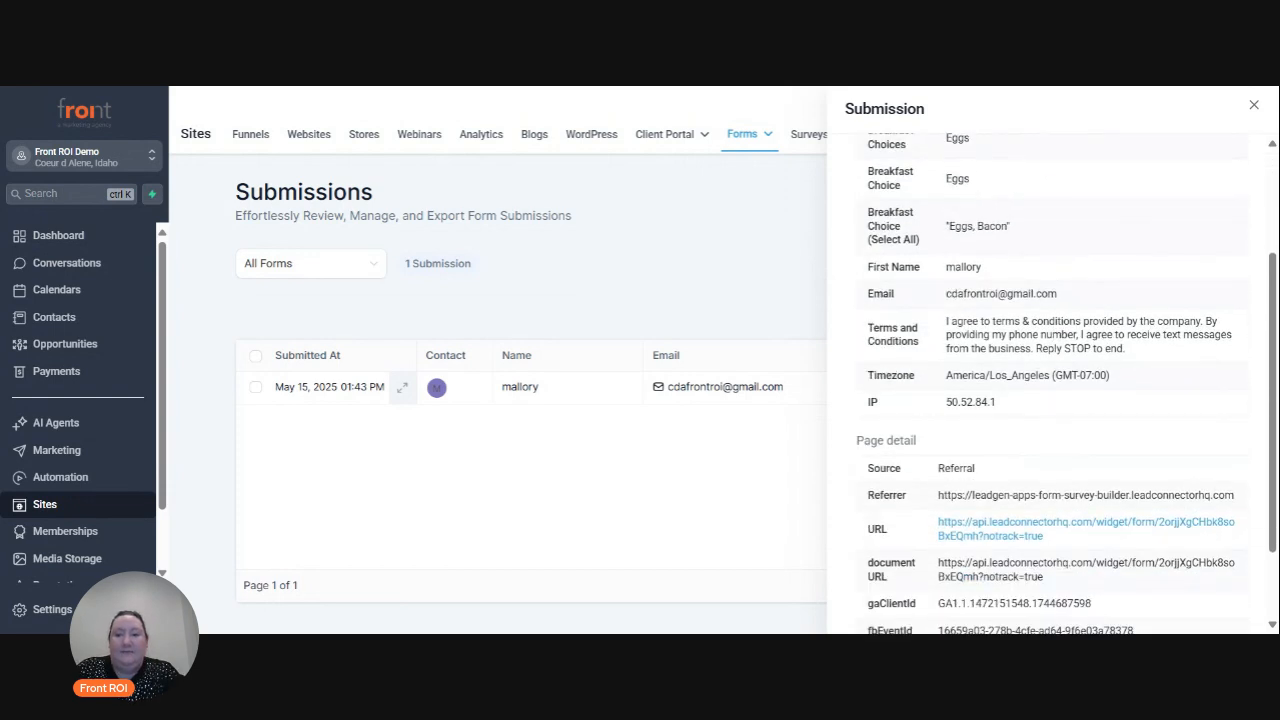
scroll(1125, 336, "up", 3)
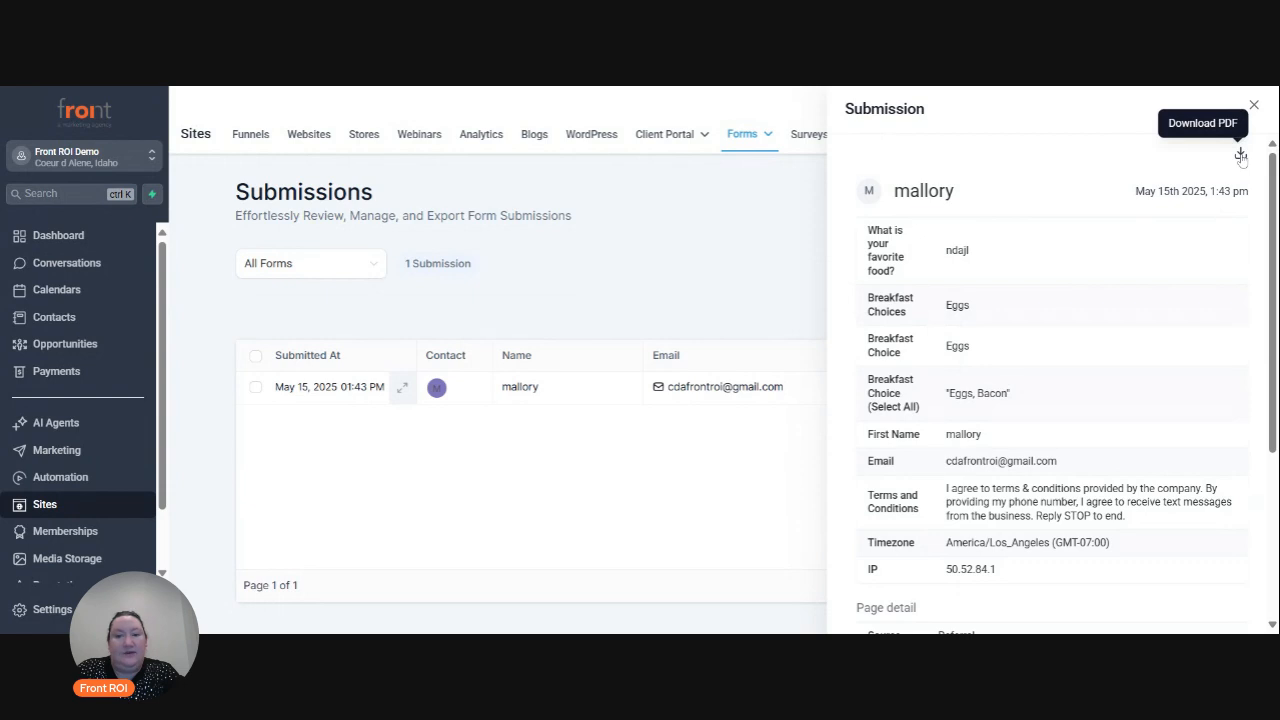
scroll(1163, 327, "down", 5)
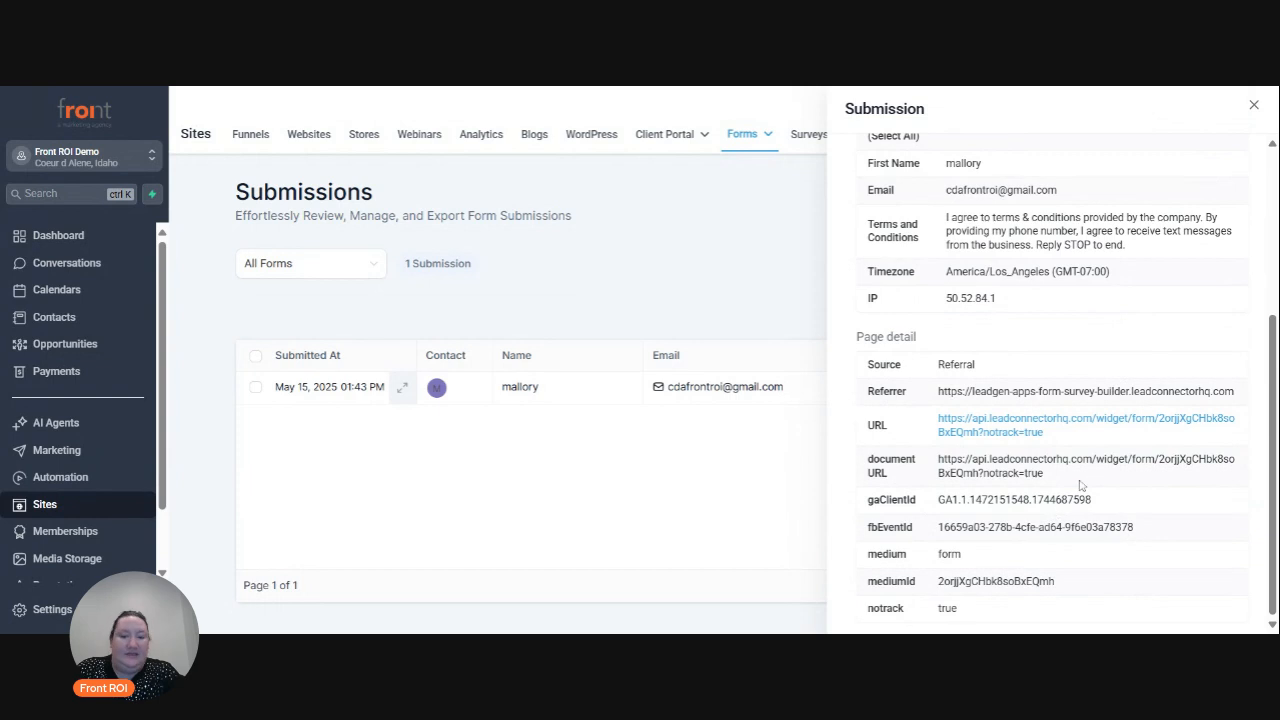
scroll(1080, 485, "up", 1)
scroll(1110, 458, "up", 1)
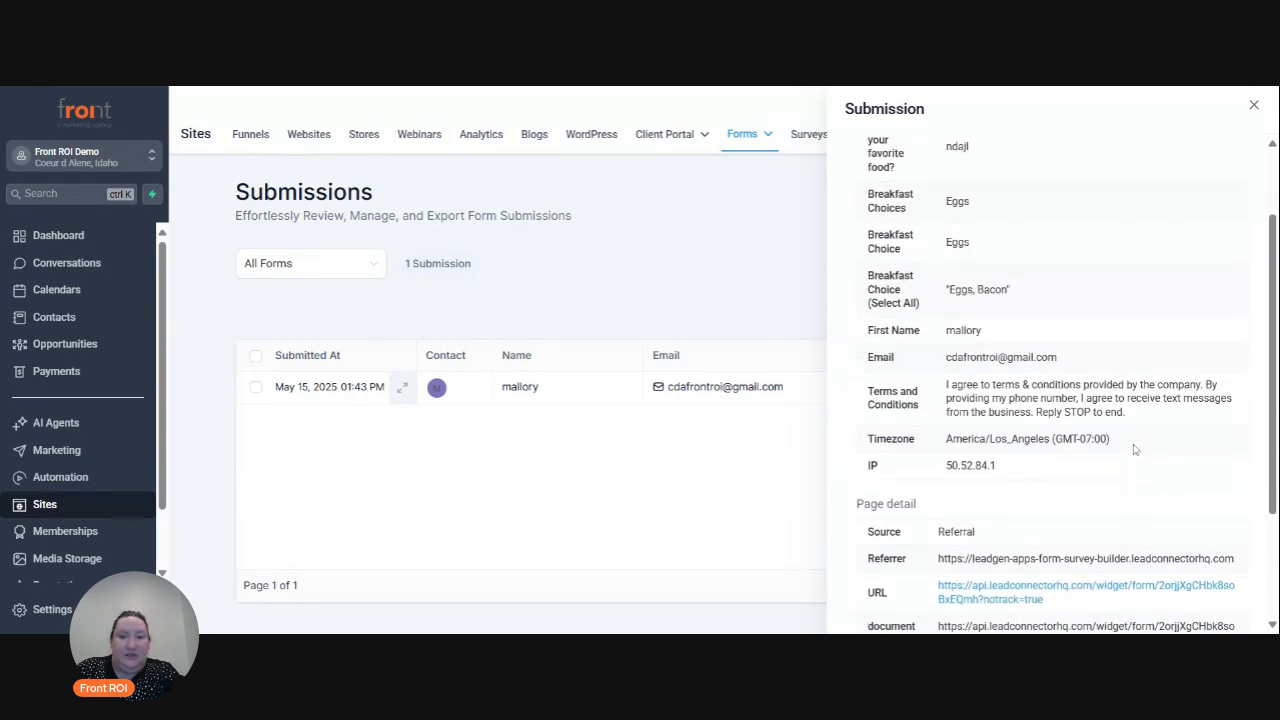
scroll(1059, 471, "up", 2)
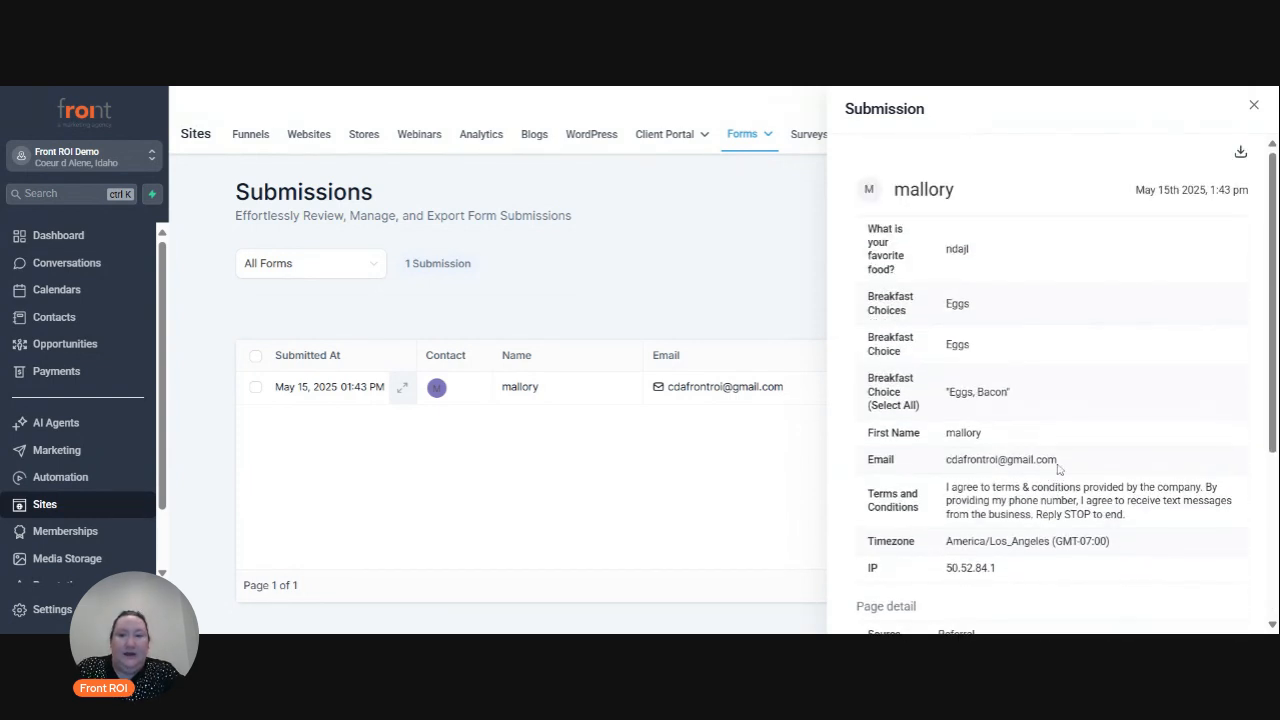
left_click(1254, 106)
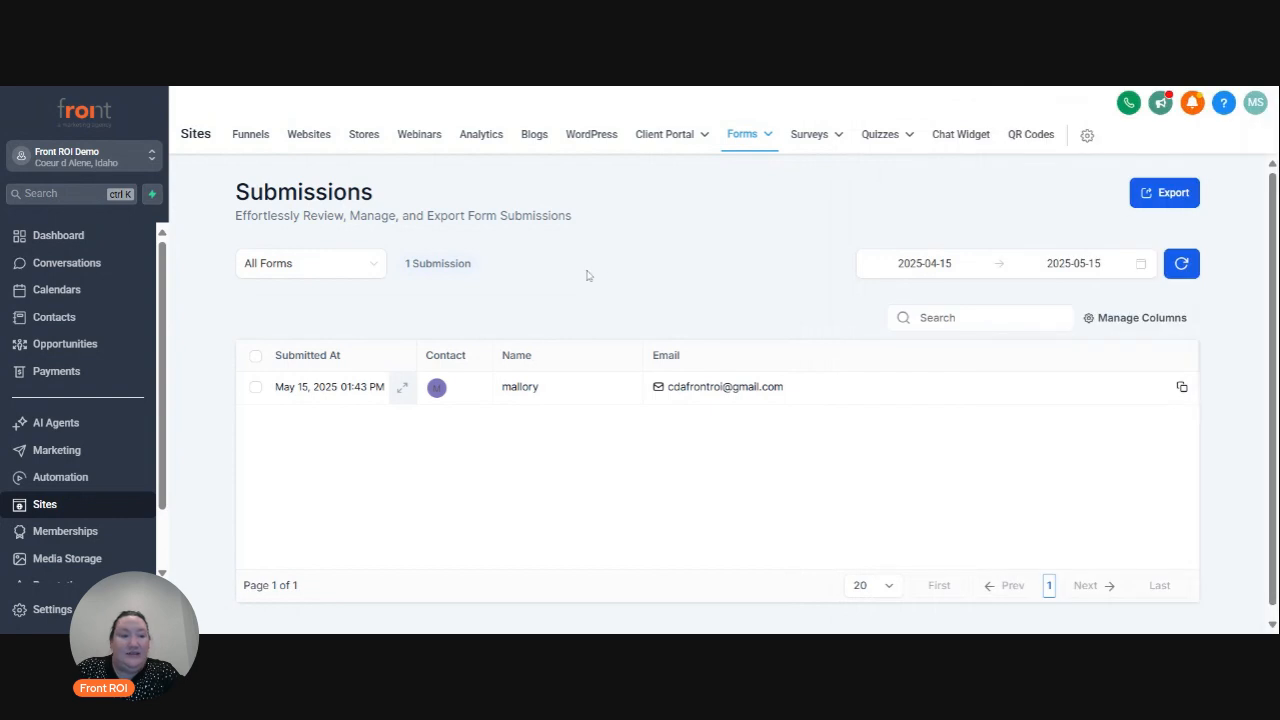